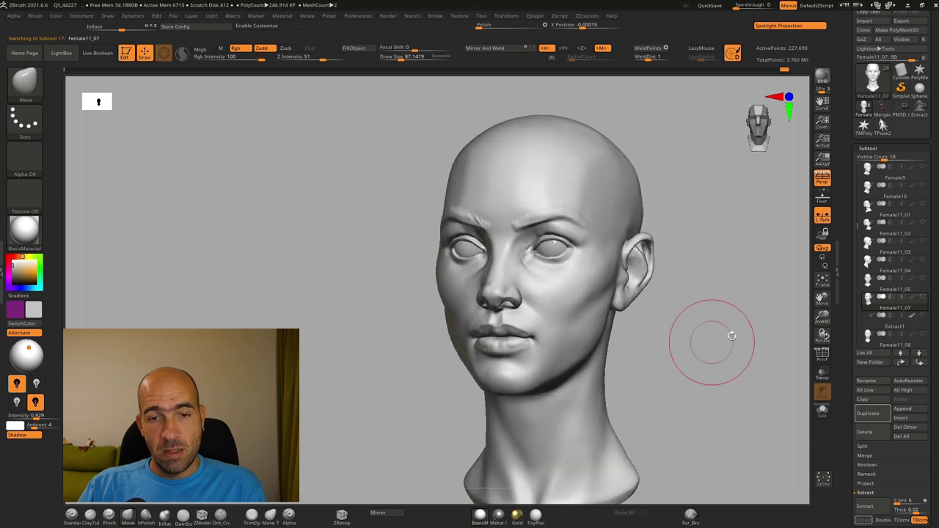
Compare the Female11_08 head with the refined Female11_07 head from front and three-quarter angles.
click(864, 342)
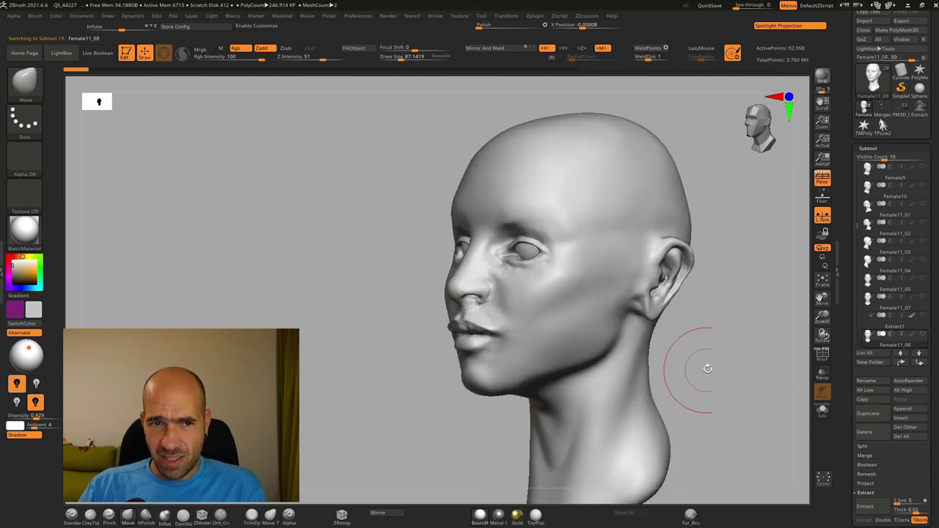
alt+drag(709, 367, 709, 327)
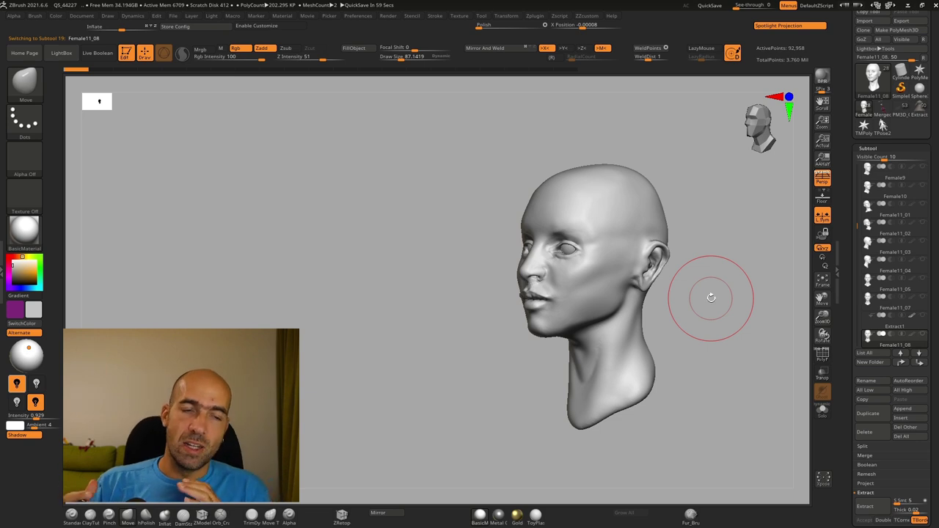
drag(684, 255, 720, 309)
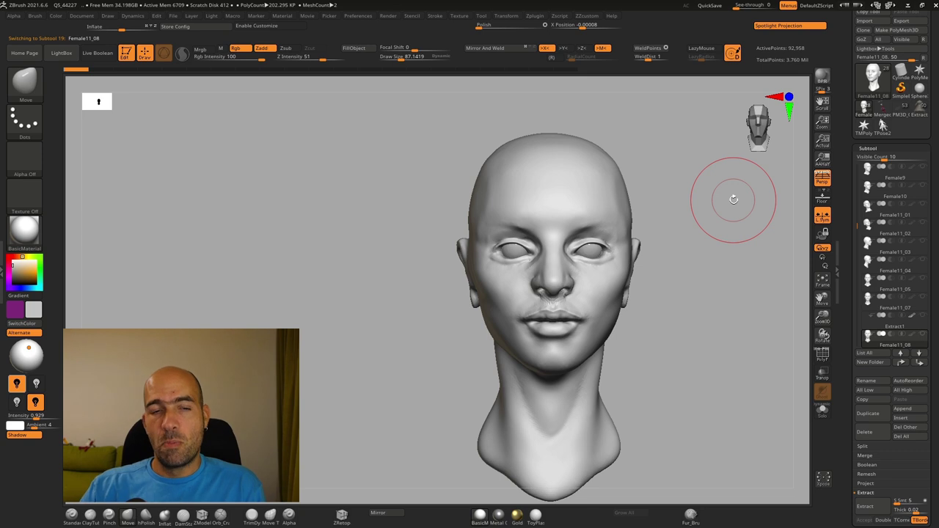
drag(667, 295, 739, 337)
click(869, 307)
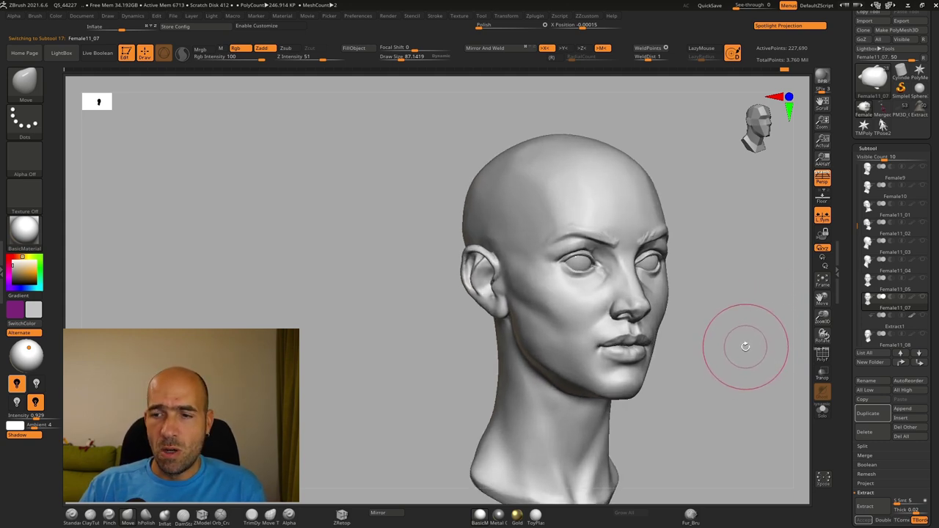
drag(738, 357, 781, 339)
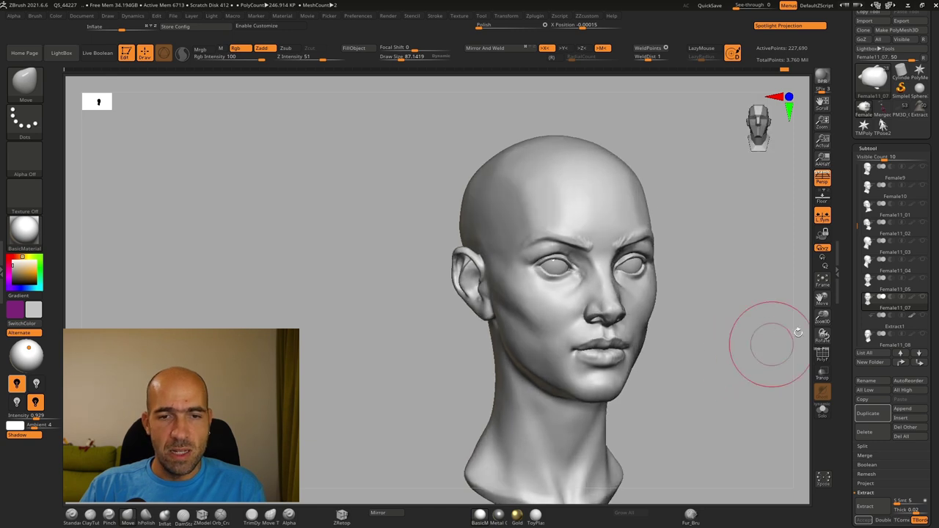
click(871, 340)
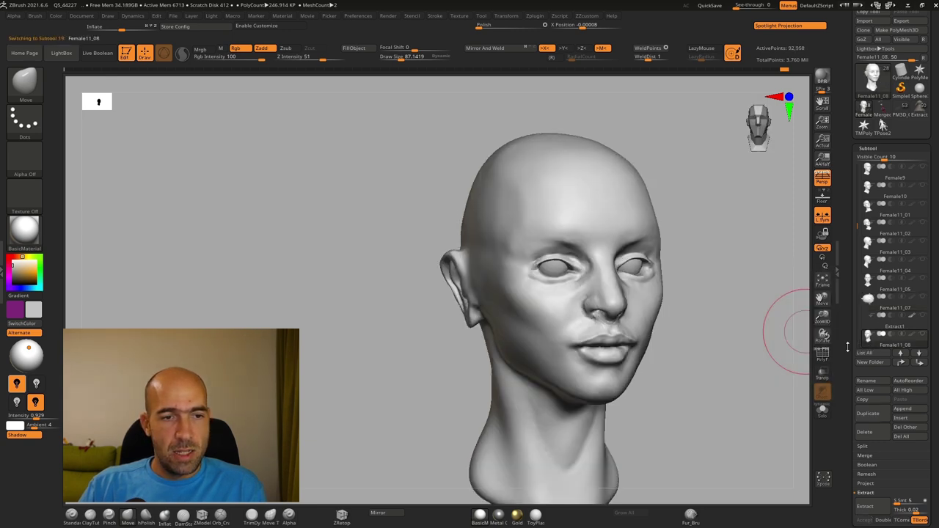
click(869, 307)
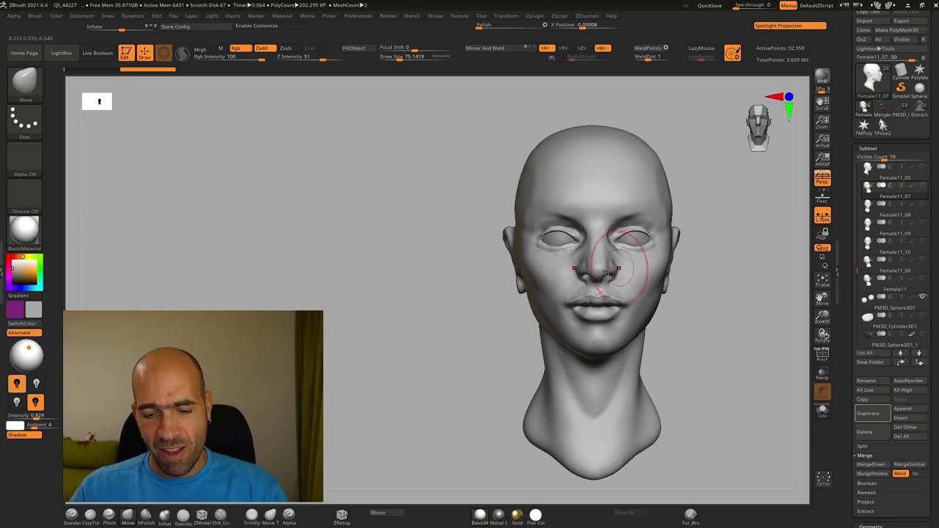
Examine the female head's proportions in profile, from the front and from above.
mouse_move(688, 193)
mouse_down()
mouse_move(736, 227)
mouse_move(764, 227)
mouse_move(791, 177)
mouse_up()
alt+drag(617, 202, 642, 221)
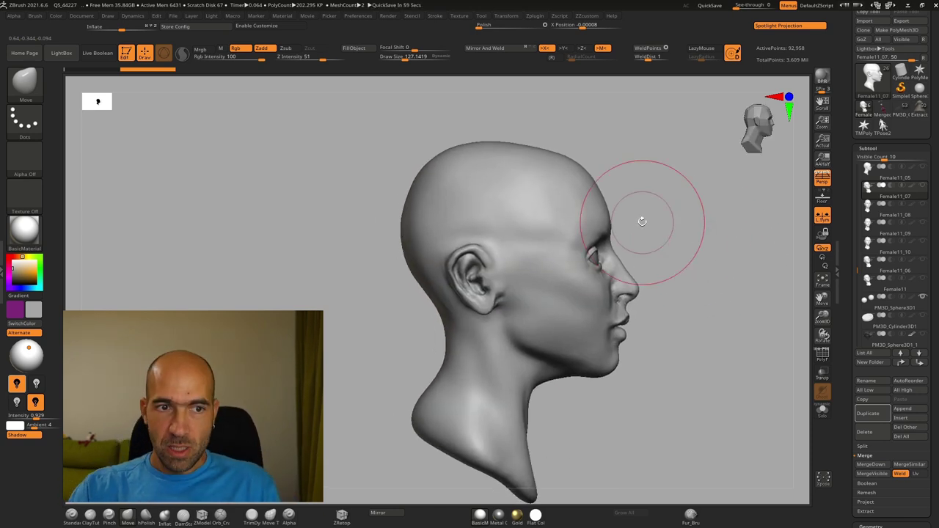
mouse_move(677, 285)
alt+mouse_down()
mouse_move(694, 283)
mouse_move(695, 295)
alt+mouse_up()
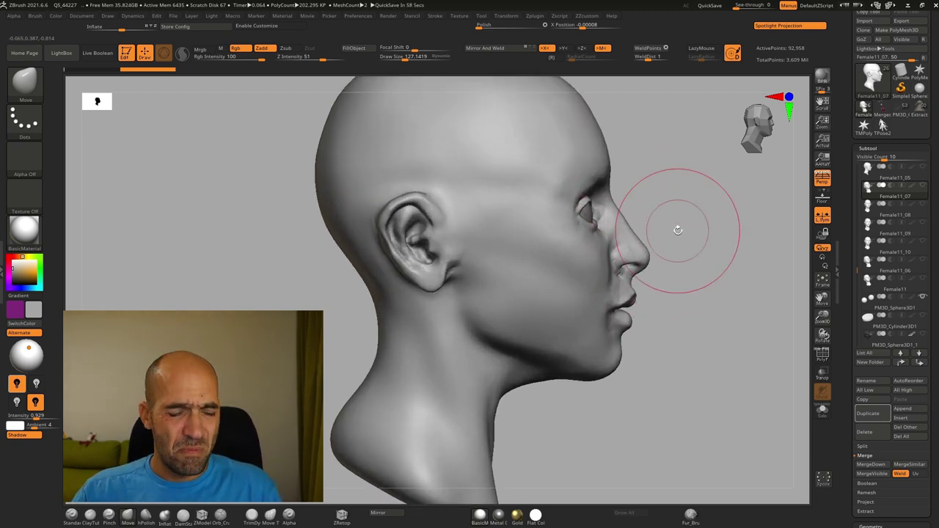
mouse_move(701, 268)
alt+mouse_down()
mouse_move(684, 281)
mouse_move(681, 226)
alt+mouse_up()
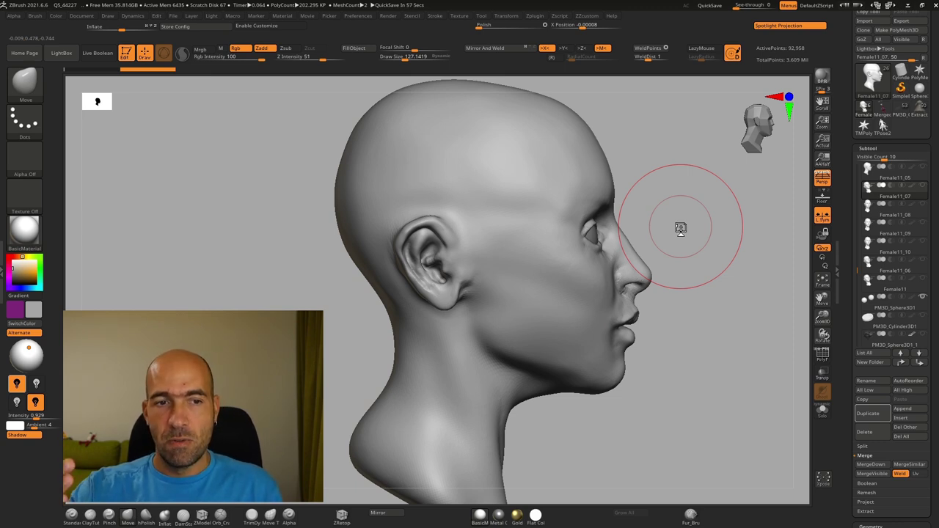
mouse_move(682, 245)
mouse_down()
mouse_move(673, 233)
mouse_move(692, 270)
mouse_move(686, 281)
mouse_move(650, 277)
mouse_move(696, 277)
mouse_up()
mouse_move(692, 227)
mouse_down()
mouse_move(690, 291)
mouse_move(703, 291)
mouse_move(666, 290)
mouse_move(716, 291)
mouse_move(713, 279)
mouse_up()
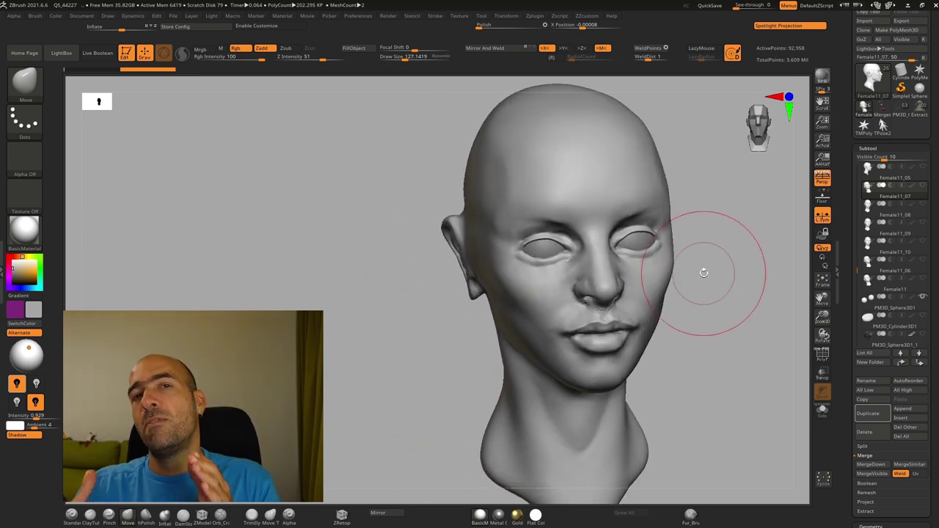
mouse_move(751, 300)
shift+mouse_down()
mouse_move(719, 315)
mouse_move(729, 352)
mouse_move(739, 352)
shift+mouse_up()
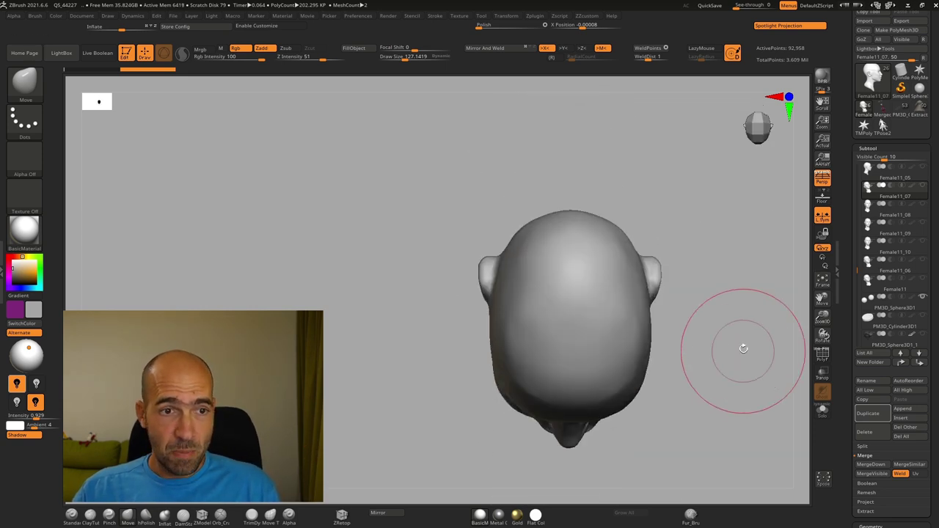
alt+drag(726, 294, 702, 259)
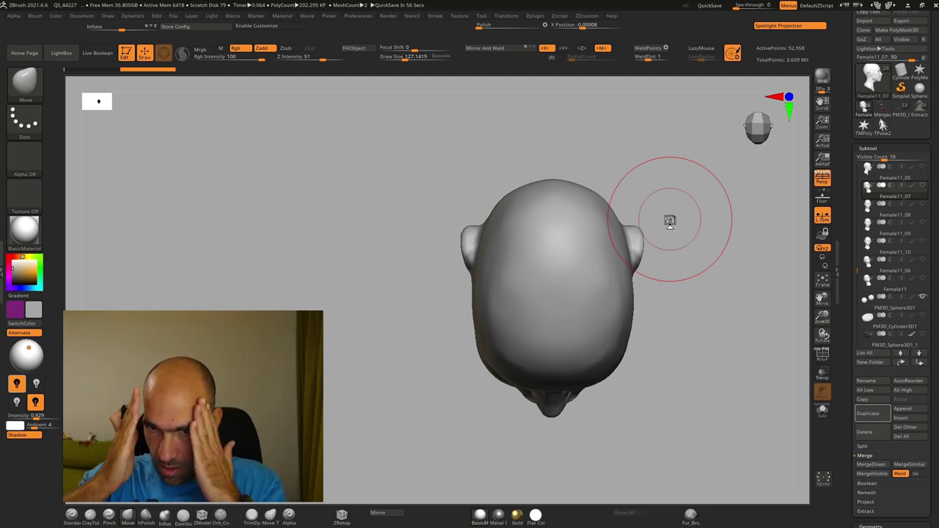
Draw a temporary annotation outlining the skull shape over the top view of the head, and erase it.
key(ctrl+shift)
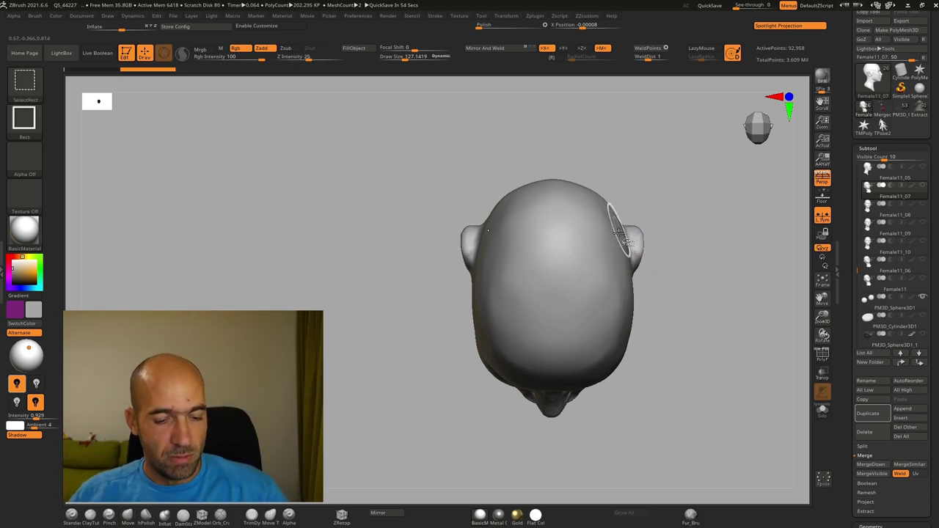
drag(563, 181, 527, 183)
ctrl+shift+drag(470, 268, 483, 332)
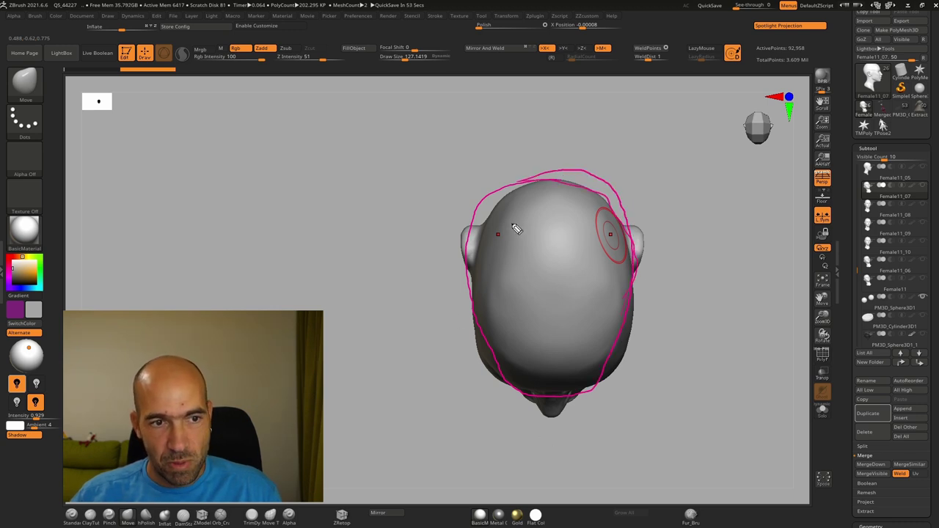
key(ctrl+shift+7)
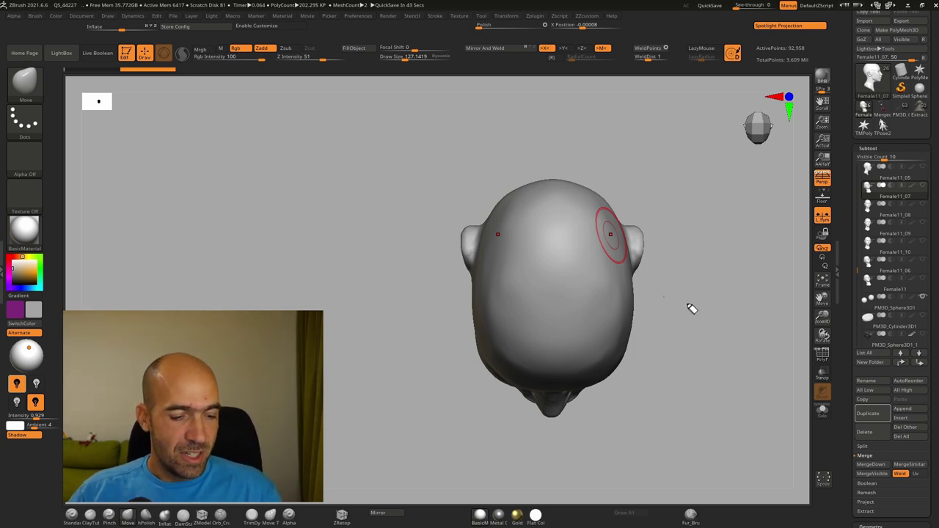
Examine the head's nose, lips, chin and cheeks in profile, front and three-quarter views.
drag(683, 286, 659, 271)
alt+drag(755, 328, 712, 330)
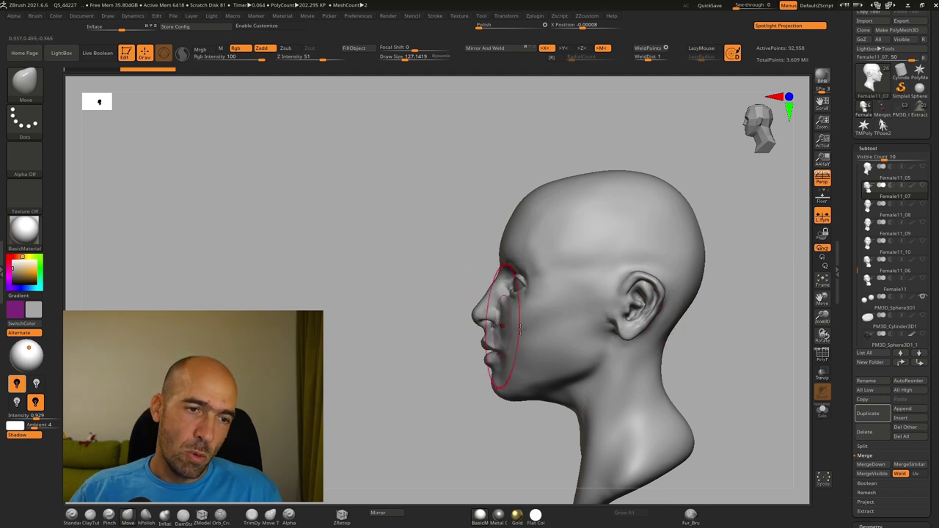
mouse_move(721, 327)
mouse_down()
mouse_move(765, 325)
mouse_move(723, 328)
mouse_up()
alt+drag(469, 425, 490, 364)
mouse_move(490, 364)
mouse_down()
mouse_move(482, 386)
mouse_move(512, 335)
mouse_move(625, 335)
mouse_move(677, 350)
mouse_move(702, 349)
mouse_move(715, 329)
mouse_up()
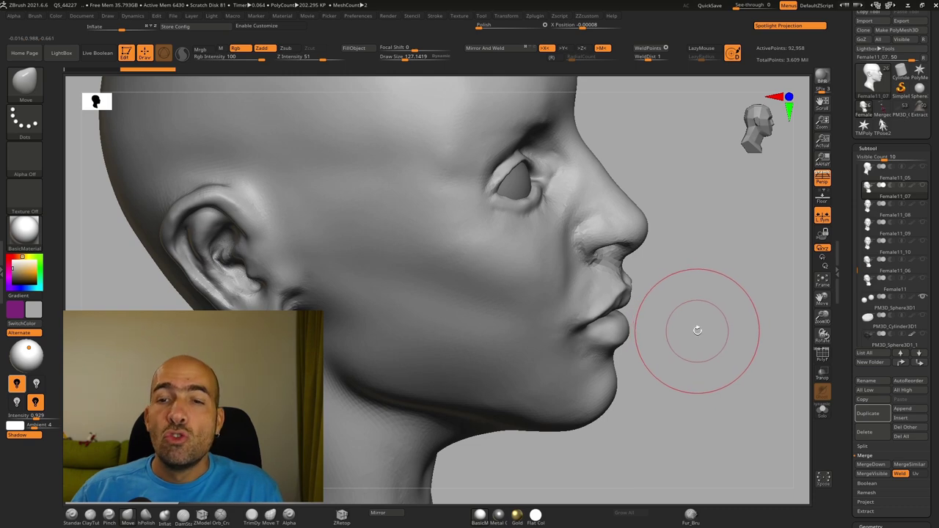
drag(698, 321, 629, 294)
drag(694, 294, 626, 290)
mouse_move(748, 370)
alt+mouse_down()
mouse_move(723, 428)
mouse_move(708, 359)
alt+mouse_up()
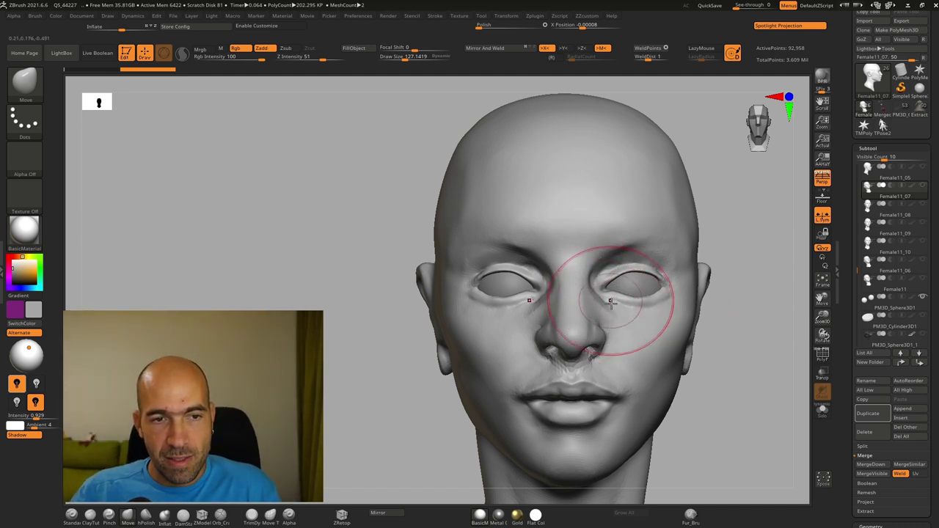
drag(721, 352, 652, 328)
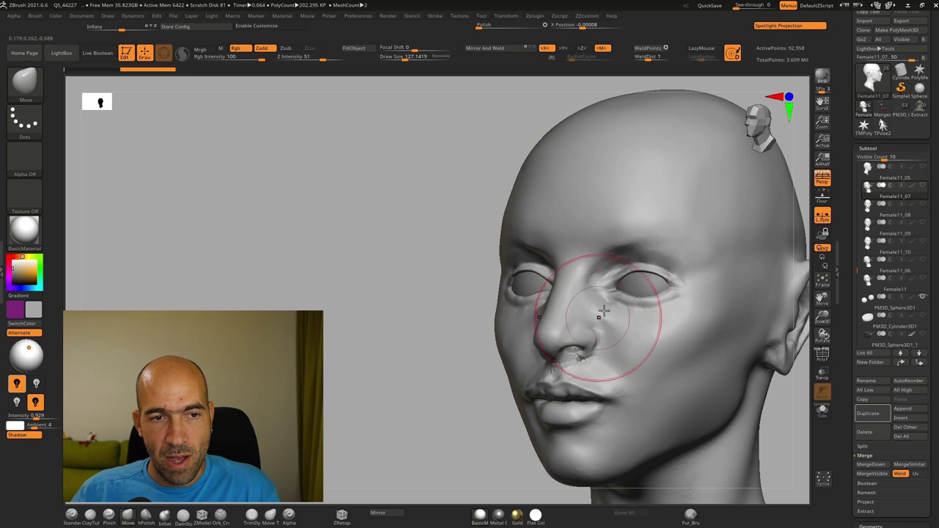
drag(461, 375, 518, 373)
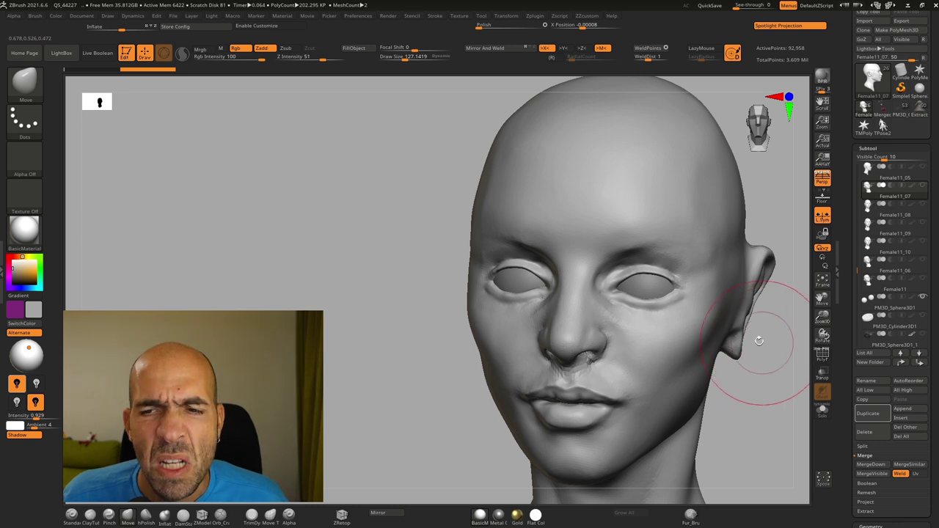
alt+drag(769, 346, 742, 321)
Reduce the Move brush's draw size to about 87 and inspect the cheeks, ears and back of the head.
key(bracketleft)
key(bracketleft)
key(bracketleft)
key(bracketleft)
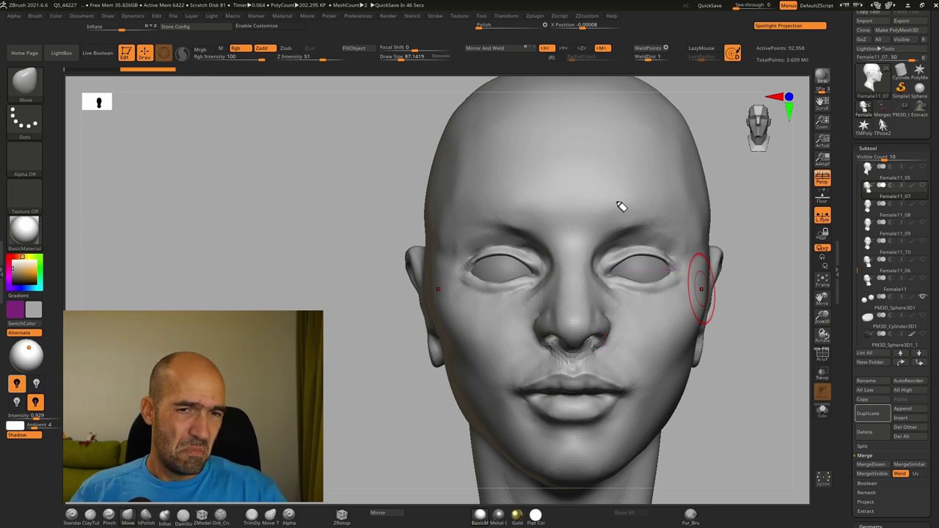
drag(754, 312, 732, 311)
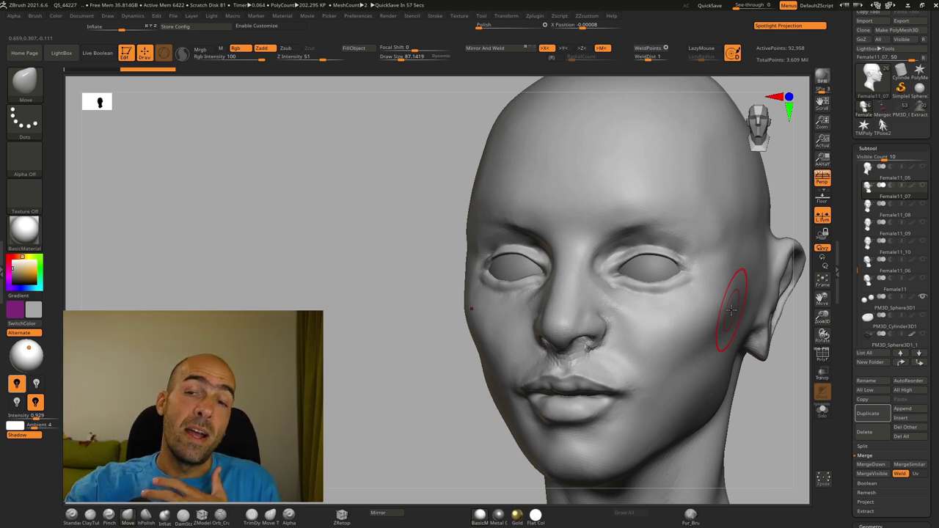
alt+drag(380, 360, 448, 327)
drag(698, 331, 735, 353)
drag(640, 409, 681, 439)
alt+drag(690, 360, 736, 325)
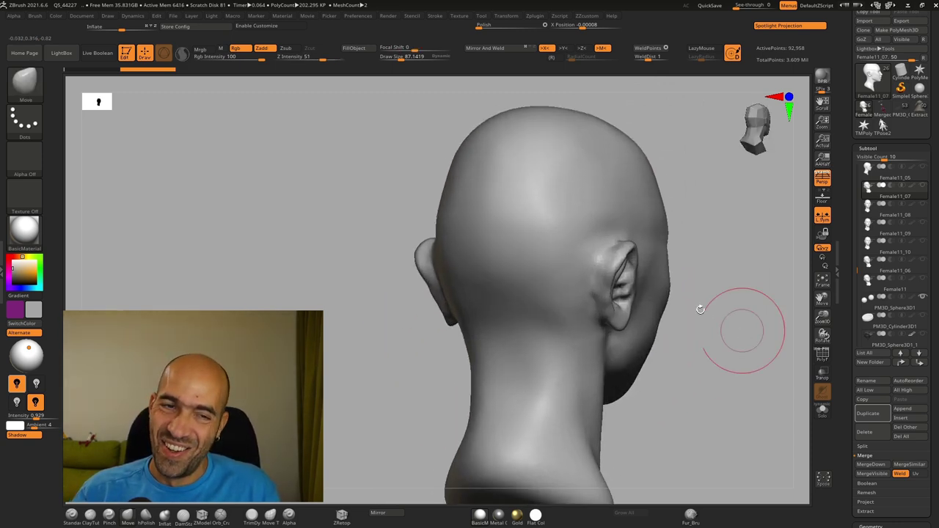
alt+drag(720, 259, 710, 312)
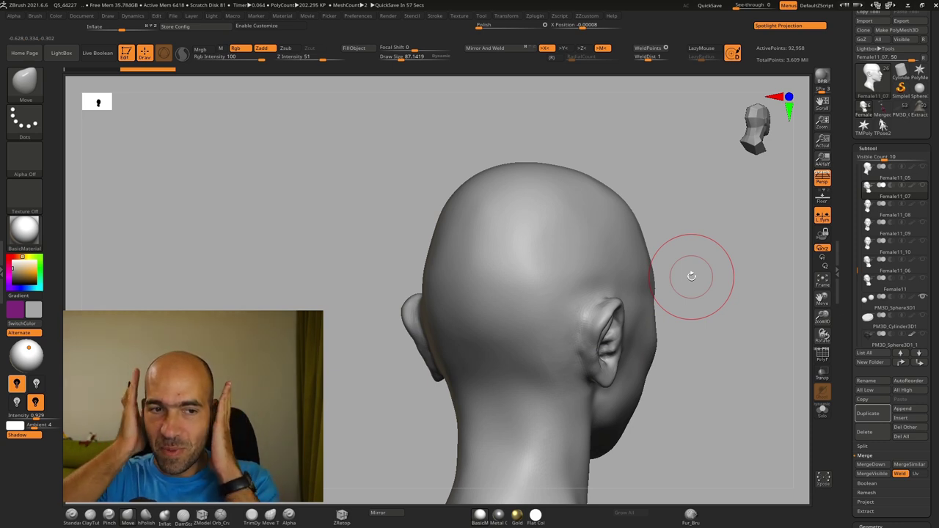
mouse_move(758, 281)
mouse_down()
mouse_move(721, 251)
mouse_move(770, 246)
mouse_up()
Build up volume behind the ear, where it joins the skull, with Standard brush strokes.
key(b)
key(s)
key(t)
mouse_move(618, 266)
mouse_down()
mouse_move(640, 276)
mouse_move(624, 331)
mouse_up()
mouse_move(720, 337)
alt+mouse_down()
mouse_move(742, 359)
mouse_move(765, 355)
alt+mouse_up()
drag(652, 276, 600, 425)
drag(723, 381, 745, 341)
drag(626, 331, 605, 444)
Add more Standard brush strokes along the back of the ear down to the lobe to thicken it.
right_drag(627, 302, 636, 392)
alt+right_drag(667, 361, 688, 217)
drag(649, 328, 597, 356)
mouse_move(615, 324)
alt+right_down()
mouse_move(562, 470)
mouse_move(576, 322)
alt+right_up()
right_drag(683, 247, 677, 311)
drag(572, 359, 575, 355)
right_drag(652, 382, 649, 257)
mouse_move(626, 224)
mouse_down()
mouse_move(622, 209)
mouse_move(608, 314)
mouse_up()
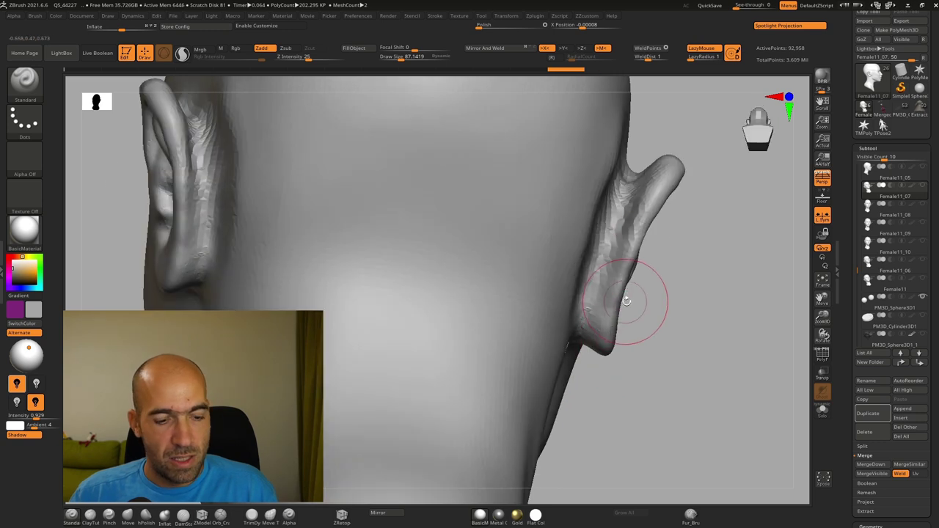
Widen the back of the ear by pulling its rear edge outward with the Move brush, from upper rim to lobe.
key(b)
key(m)
key(v)
drag(647, 219, 657, 222)
drag(627, 266, 636, 269)
drag(614, 304, 623, 307)
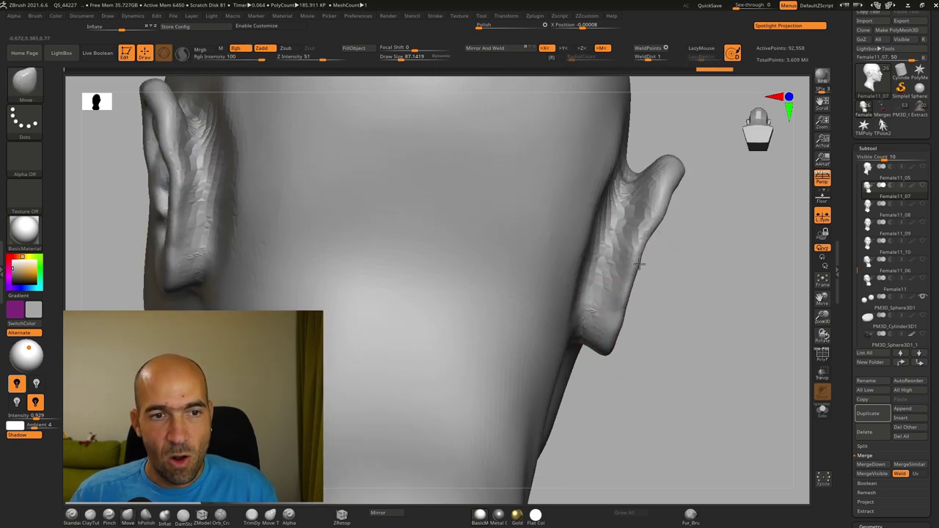
drag(635, 260, 645, 257)
drag(652, 224, 665, 218)
drag(663, 185, 673, 178)
drag(641, 241, 651, 243)
drag(625, 279, 635, 284)
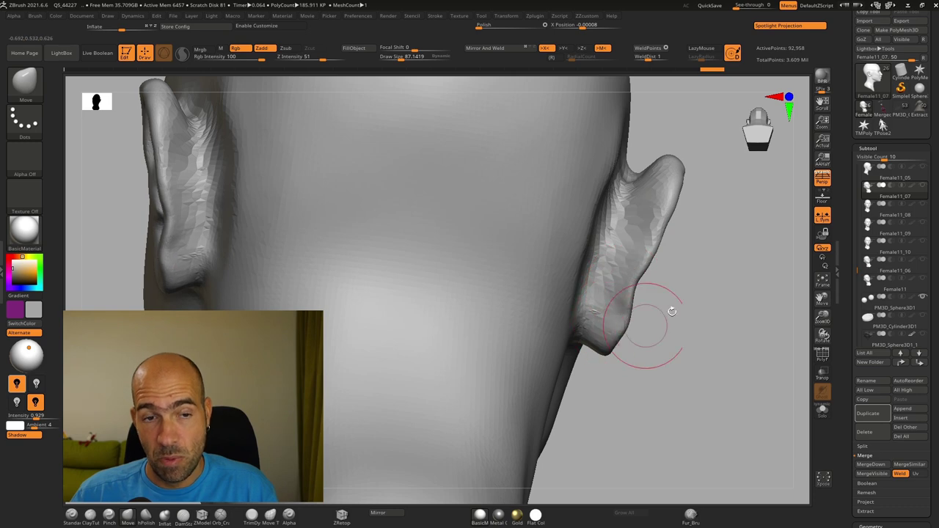
Adjust the shape of the lower ear in side view with the Move brush.
drag(646, 325, 555, 350)
drag(567, 283, 467, 268)
mouse_move(737, 340)
mouse_down()
mouse_move(741, 408)
mouse_move(727, 331)
mouse_move(571, 304)
mouse_move(582, 301)
mouse_up()
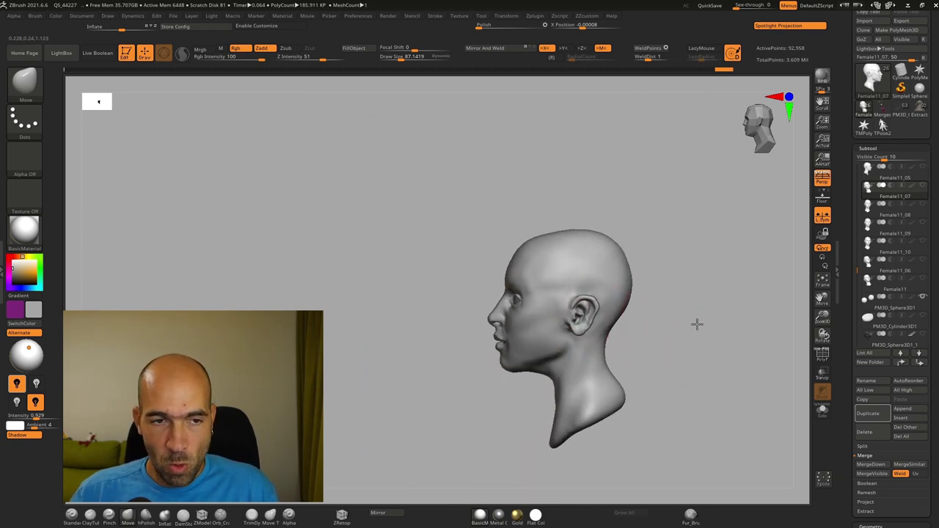
alt+drag(675, 312, 701, 344)
drag(590, 336, 582, 358)
alt+drag(722, 326, 738, 367)
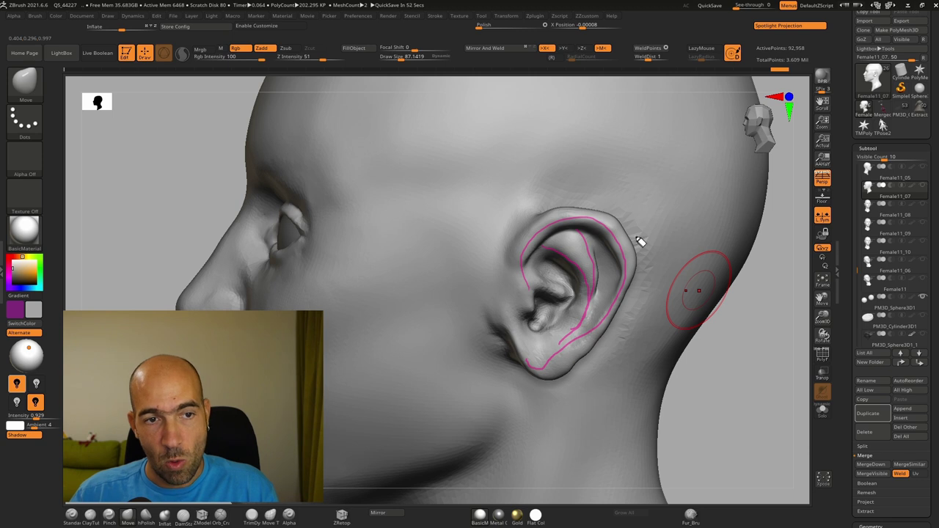
Clear the guide lines drawn over the ear's folds and undo the trial Move stroke inside the ear.
key(ctrl+shift+7)
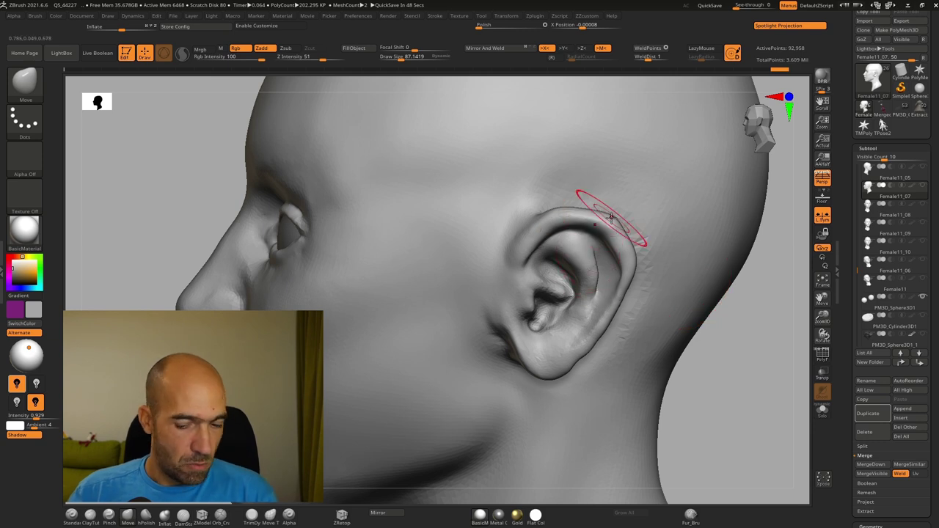
drag(568, 247, 569, 245)
key(ctrl+z)
Sculpt the inner ear folds using the Standard brush at a draw size of about 43, and smooth the lower end.
key(1)
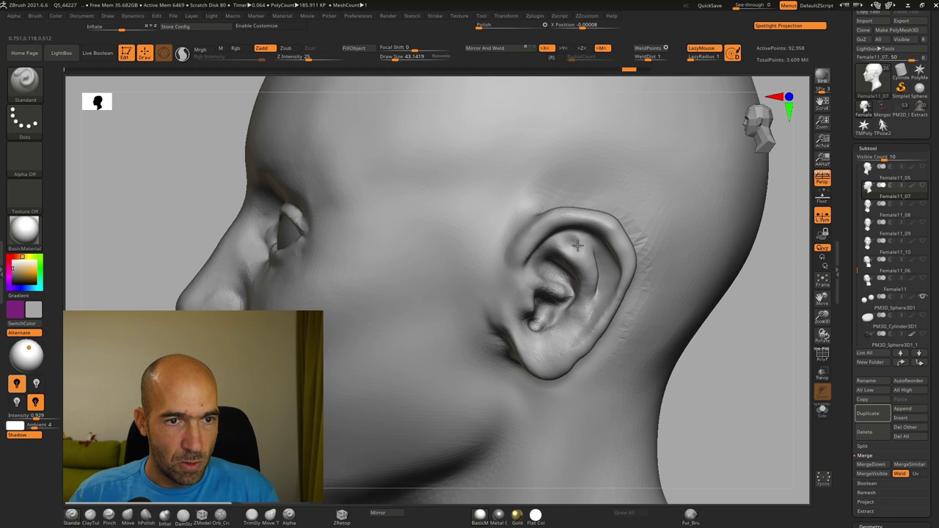
mouse_move(580, 321)
mouse_down()
mouse_move(593, 302)
mouse_move(571, 333)
mouse_up()
mouse_move(591, 300)
mouse_down()
mouse_move(589, 273)
mouse_move(565, 340)
mouse_up()
drag(744, 355, 711, 341)
drag(552, 228, 574, 308)
mouse_move(576, 268)
mouse_down()
mouse_move(536, 370)
mouse_move(554, 369)
mouse_move(531, 380)
mouse_move(494, 372)
mouse_move(500, 394)
mouse_up()
shift+drag(571, 346, 561, 361)
Define the helix, the antihelix ridge and its upper fork with further Standard brush strokes.
drag(738, 356, 681, 360)
mouse_move(510, 258)
mouse_down()
mouse_move(503, 233)
mouse_move(510, 283)
mouse_move(515, 214)
mouse_move(505, 217)
mouse_move(508, 293)
mouse_move(512, 219)
mouse_up()
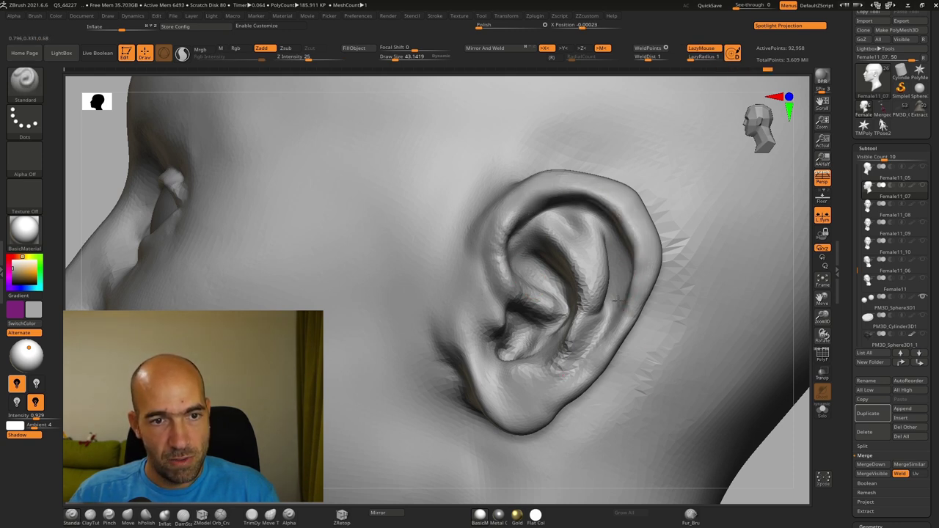
mouse_move(622, 306)
mouse_down()
mouse_move(585, 365)
mouse_move(543, 386)
mouse_up()
drag(587, 297, 553, 368)
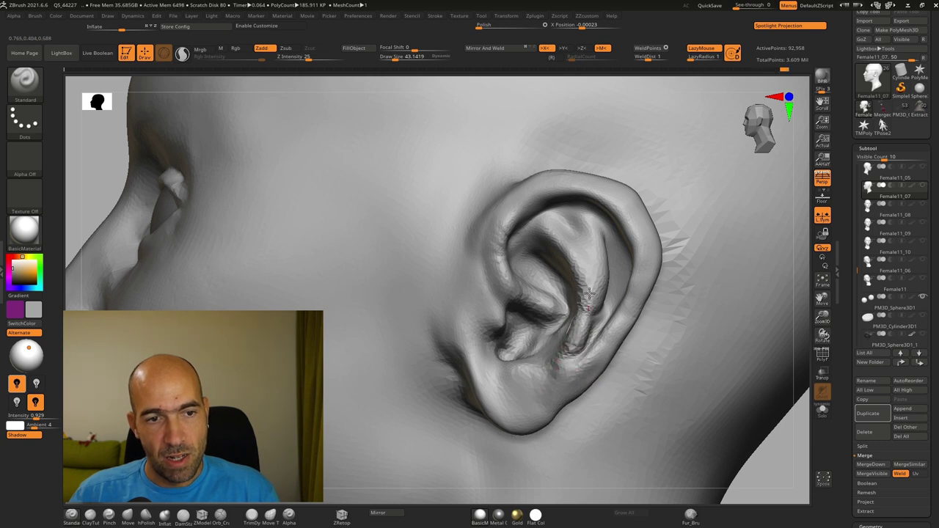
drag(591, 297, 542, 219)
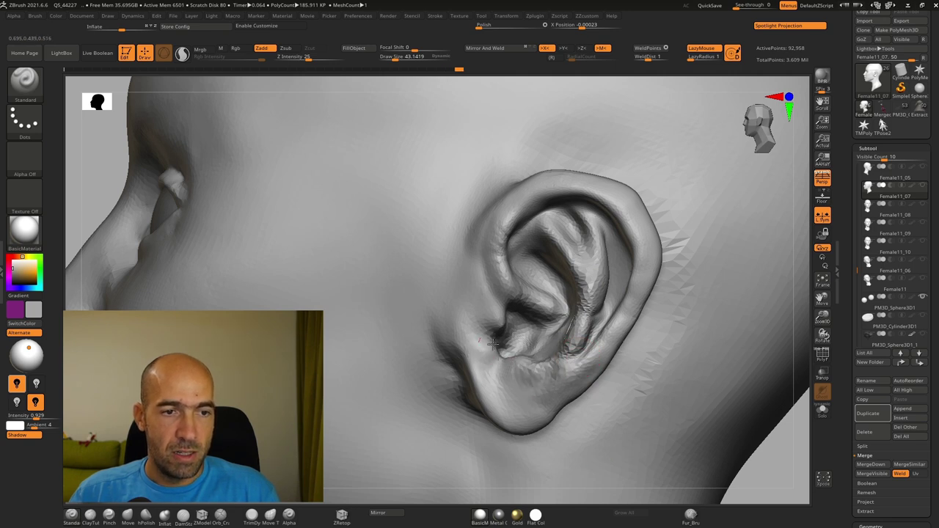
Define the notch below the tragus with short Standard brush strokes.
mouse_move(499, 334)
mouse_down()
mouse_move(480, 342)
mouse_move(500, 330)
mouse_up()
drag(487, 338, 503, 330)
drag(494, 339, 494, 350)
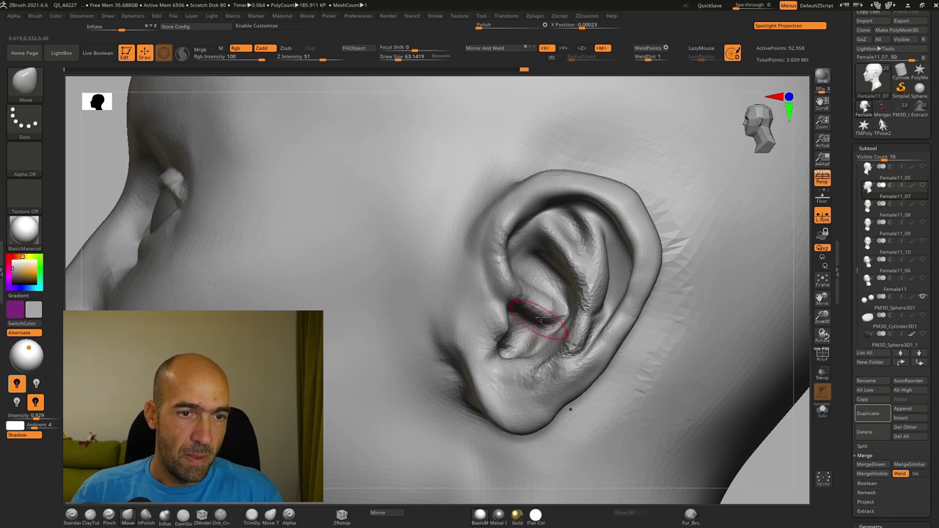
Adjust the ear's inner ridge and outer rim in three-quarter view with the Move brush at a draw size of about 63.
drag(775, 461, 703, 292)
drag(665, 190, 687, 323)
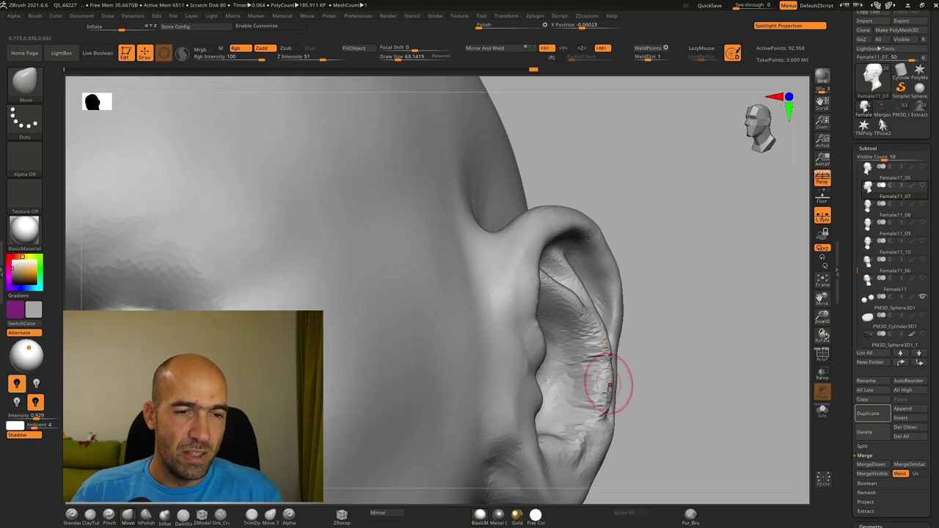
drag(599, 416, 605, 412)
drag(653, 331, 624, 357)
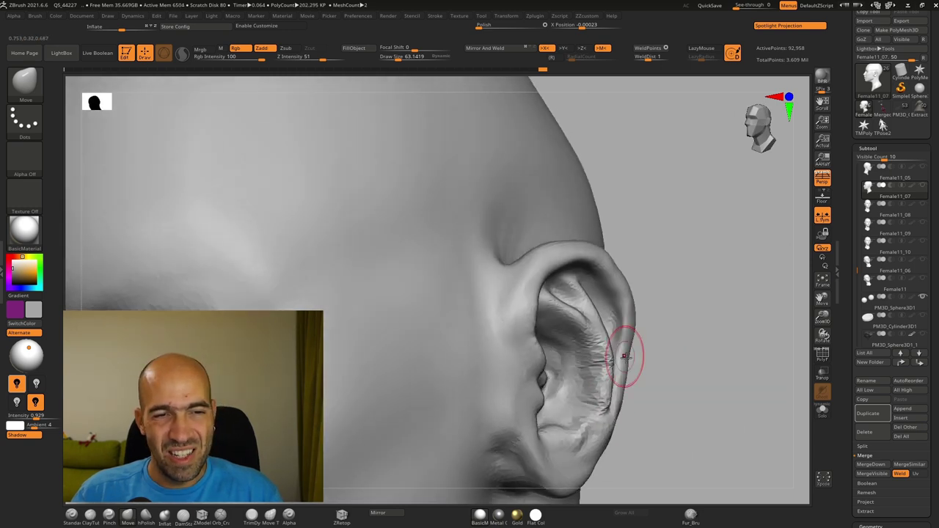
mouse_move(677, 301)
alt+mouse_down()
mouse_move(664, 266)
mouse_move(660, 280)
mouse_move(676, 281)
mouse_move(670, 303)
mouse_move(661, 298)
alt+mouse_up()
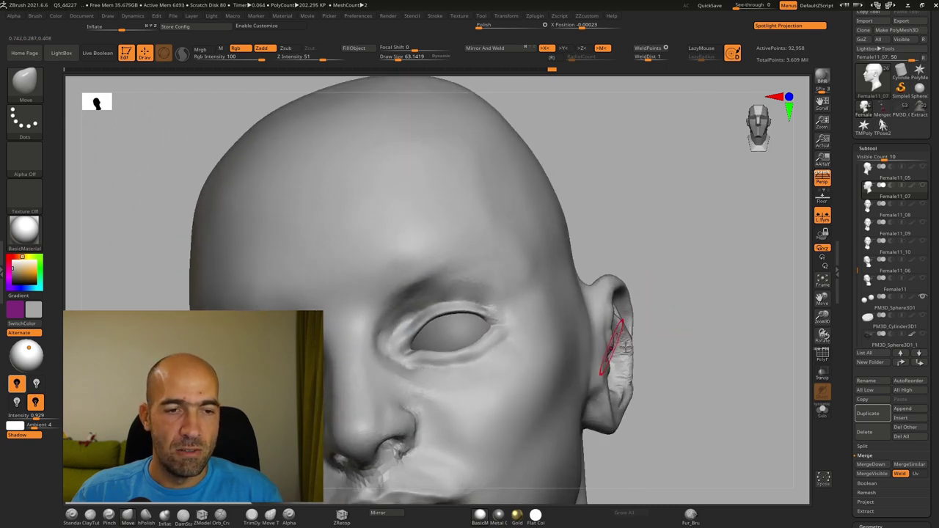
alt+drag(665, 351, 658, 327)
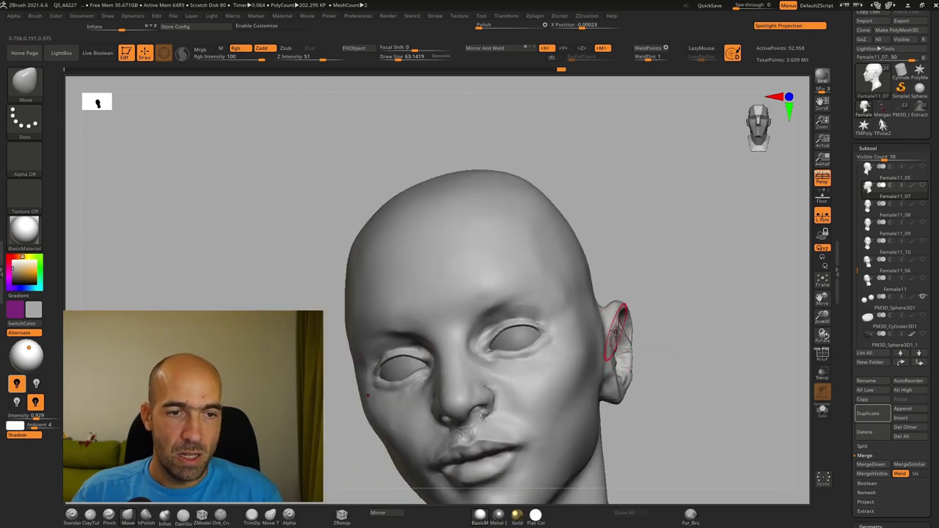
Reshape the earlobe in front view with the Move brush at a draw size of about 79.
shift+drag(656, 382, 677, 426)
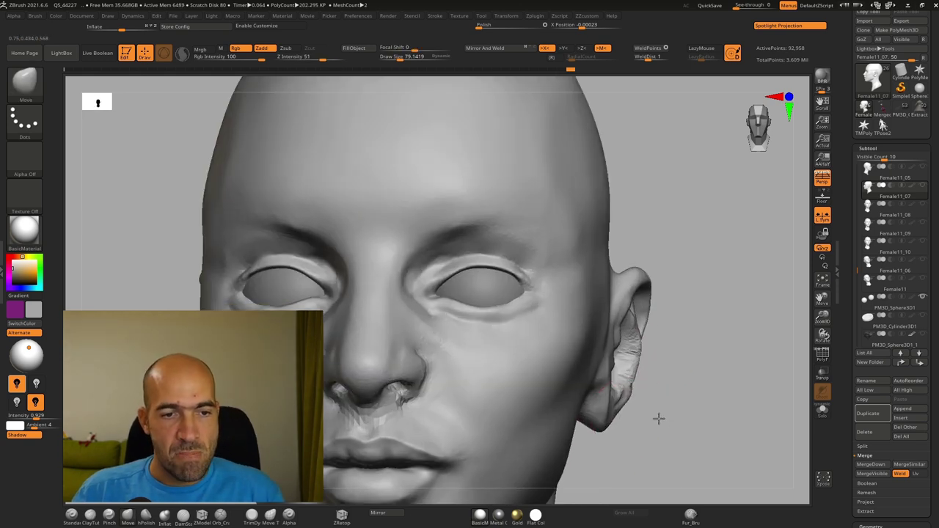
drag(608, 413, 597, 397)
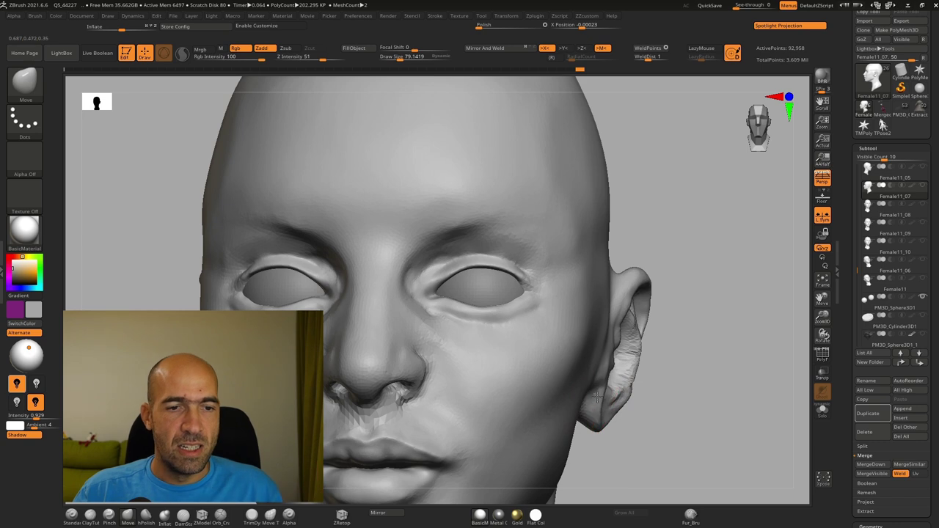
drag(592, 431, 596, 424)
mouse_move(596, 423)
shift+mouse_down()
mouse_move(669, 345)
mouse_move(644, 309)
shift+mouse_up()
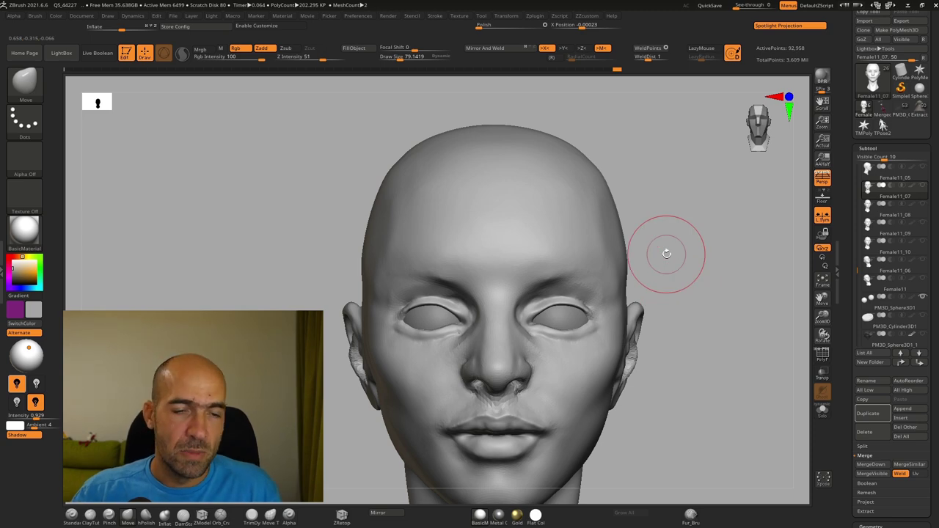
Adjust how far the ears stand off the head in top view with the Move brush at a draw size of about 143.
mouse_move(639, 272)
mouse_down()
mouse_move(671, 264)
mouse_move(636, 260)
mouse_move(680, 257)
mouse_move(658, 300)
mouse_move(661, 320)
mouse_move(612, 319)
mouse_up()
mouse_move(675, 314)
alt+mouse_down()
mouse_move(732, 350)
mouse_move(670, 334)
alt+mouse_up()
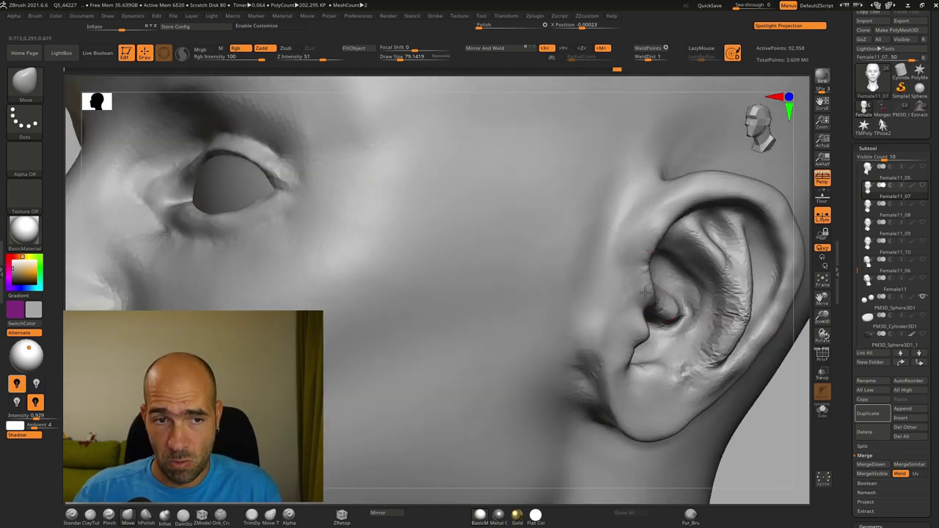
ctrl+right_drag(770, 433, 665, 300)
right_drag(727, 285, 660, 232)
key(bracketright)
key(bracketright)
key(bracketright)
key(bracketright)
key(bracketright)
key(bracketright)
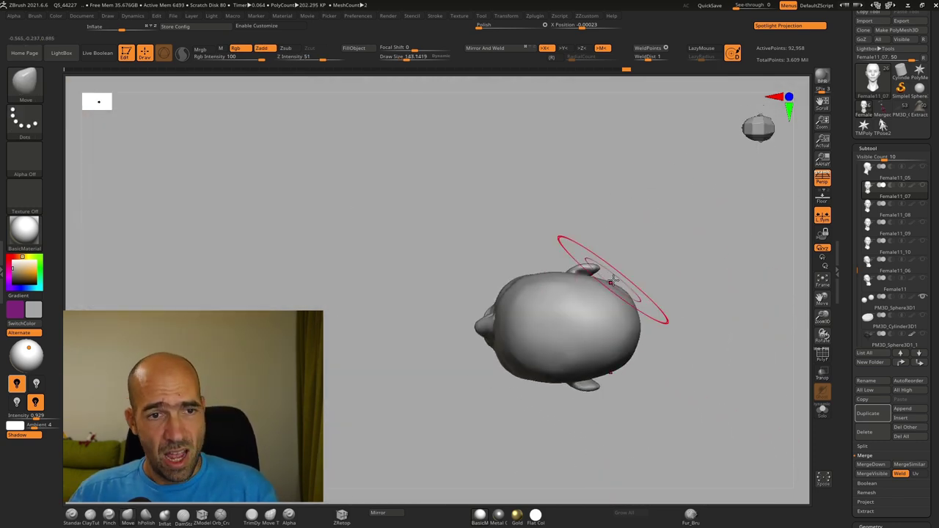
drag(609, 276, 610, 270)
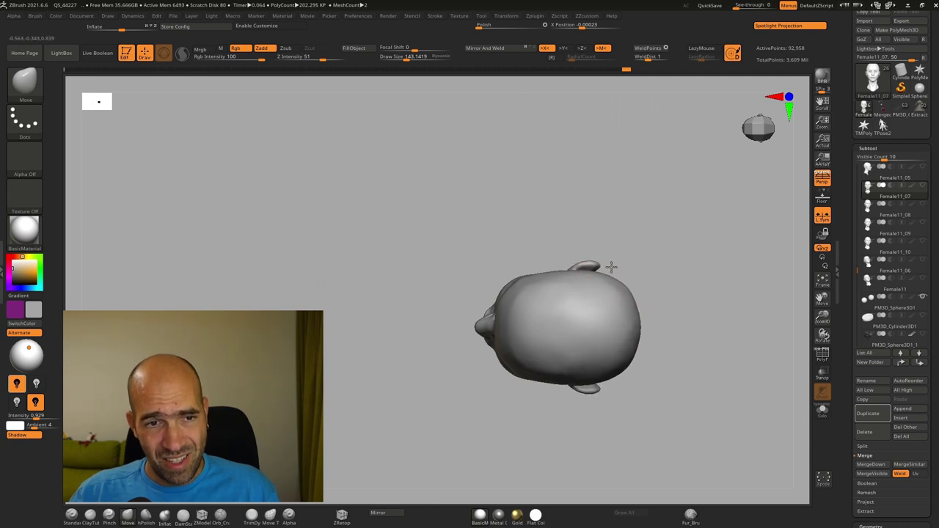
alt+right_drag(525, 241, 577, 250)
drag(548, 262, 547, 274)
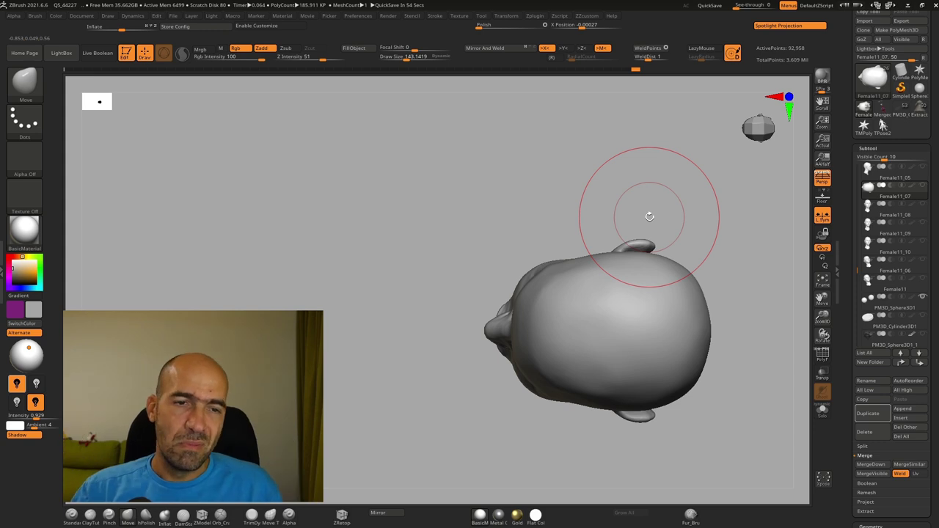
Define the crease where the upper ear meets the head using the DamStandard brush at a draw size of about 83.
mouse_move(685, 223)
mouse_down()
mouse_move(698, 259)
mouse_move(652, 308)
mouse_up()
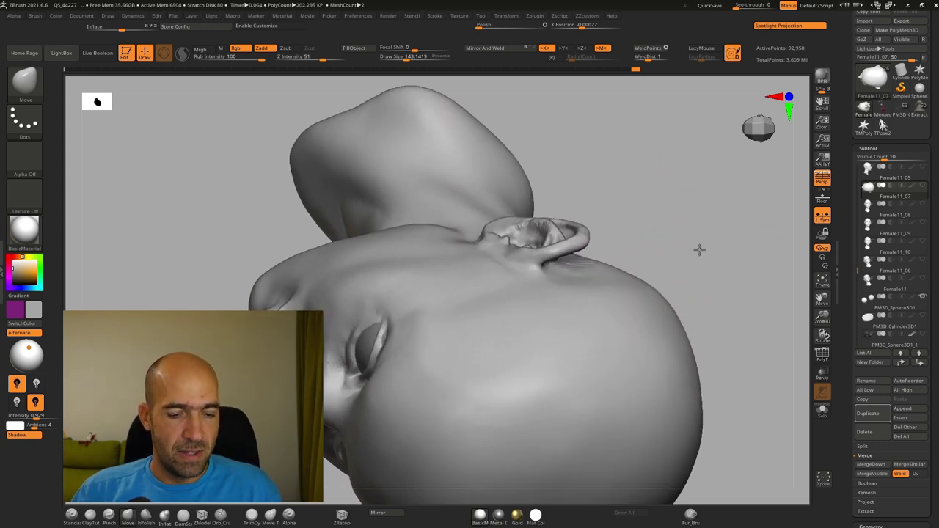
key(bracketleft)
key(bracketleft)
key(bracketleft)
key(bracketleft)
key(bracketleft)
key(bracketleft)
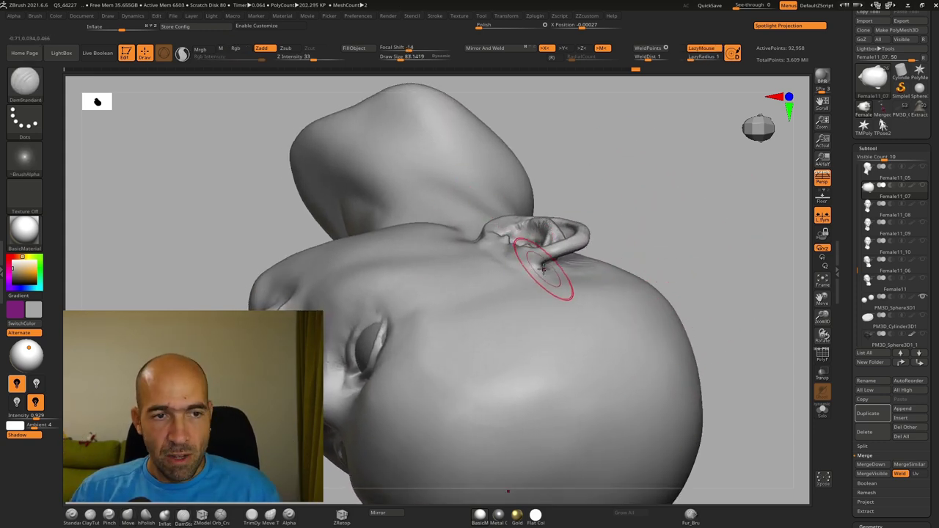
drag(610, 183, 604, 256)
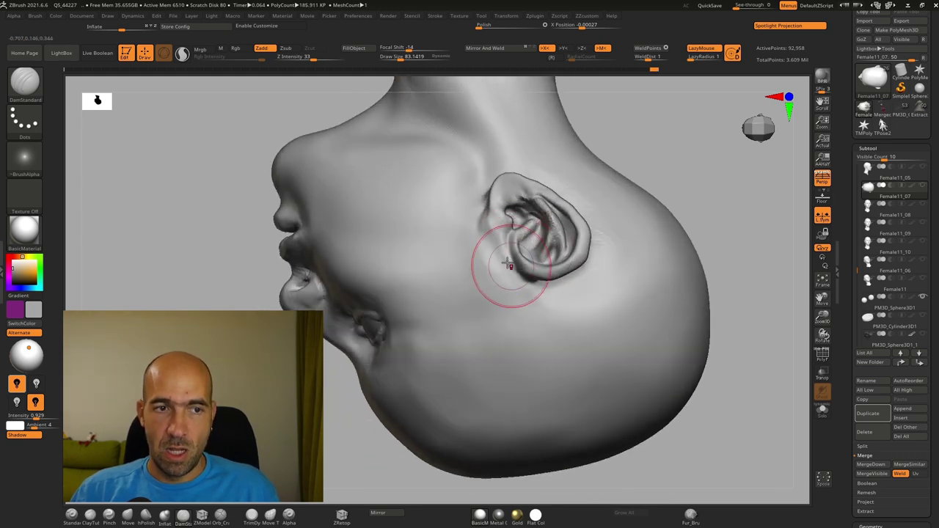
Sculpt the outer rim and back of the upper ear with Standard brush strokes at a draw size of about 83.
mouse_move(549, 286)
right_down()
mouse_move(675, 178)
mouse_move(621, 224)
mouse_move(637, 272)
right_up()
key(b)
key(s)
key(t)
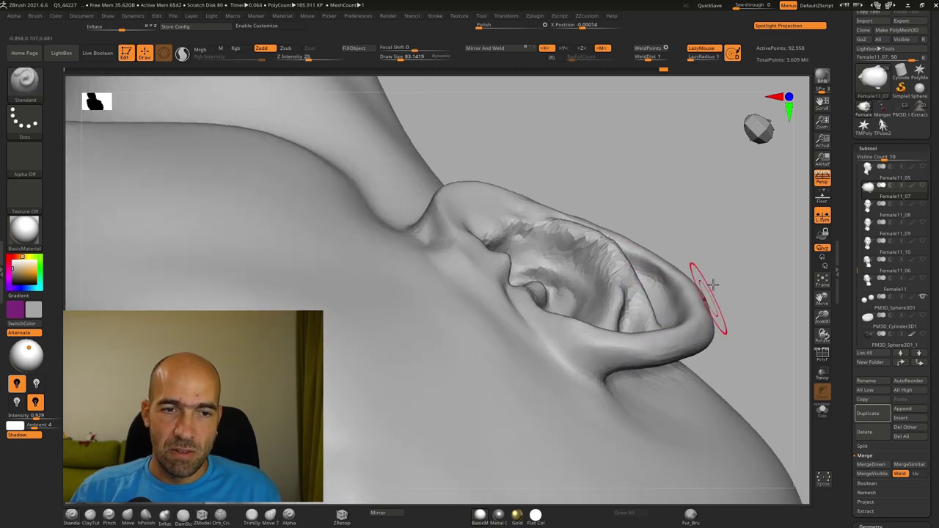
right_drag(703, 253, 705, 311)
mouse_move(691, 323)
mouse_down()
mouse_move(684, 357)
mouse_move(601, 398)
mouse_up()
drag(657, 366, 616, 386)
drag(681, 334, 644, 372)
drag(660, 292, 664, 344)
Build up the back of the ear where it joins the head with the ClayTubes brush.
mouse_move(778, 226)
ctrl+right_down()
mouse_move(705, 223)
mouse_move(724, 266)
mouse_move(675, 321)
ctrl+right_up()
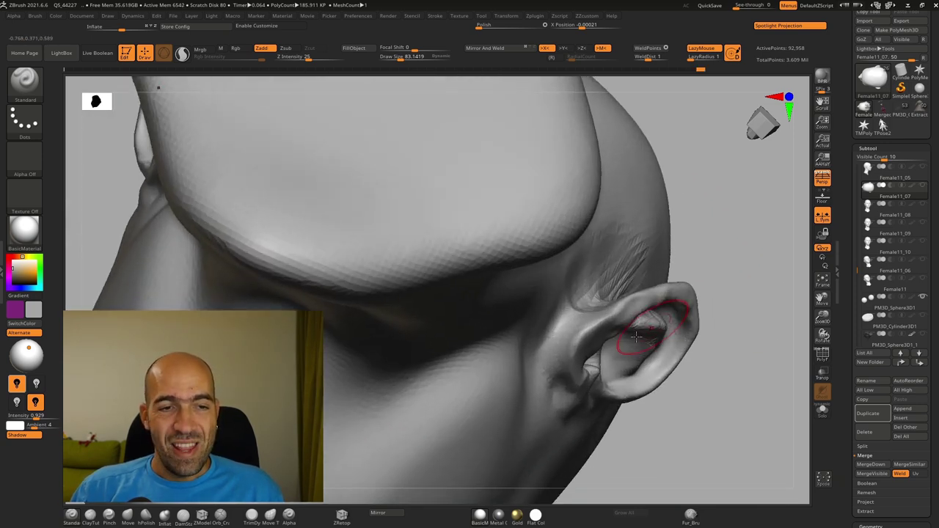
key(b)
key(c)
key(t)
drag(576, 326, 561, 386)
mouse_move(556, 354)
mouse_down()
mouse_move(582, 326)
mouse_move(556, 368)
mouse_up()
Thicken the back of the ear from lobe to upper rim with the Inflat brush at intensity 10.
mouse_move(724, 280)
right_down()
mouse_move(689, 386)
mouse_move(652, 328)
right_up()
key(b)
key(i)
key(n)
mouse_move(585, 326)
mouse_down()
mouse_move(625, 271)
mouse_move(666, 184)
mouse_up()
drag(607, 287, 651, 190)
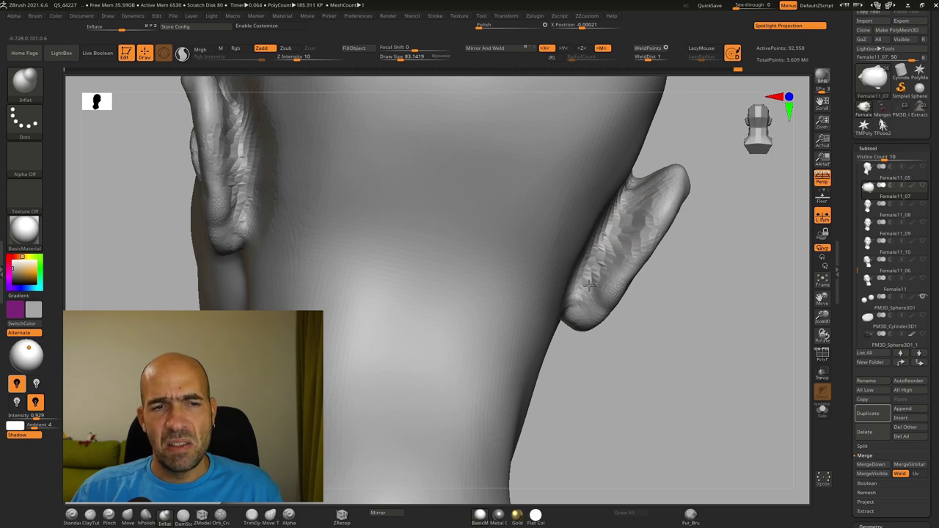
drag(603, 258, 600, 295)
Adjust the ear's outer contour and lobe in side view with the Move brush.
right_drag(700, 311, 676, 272)
mouse_move(557, 285)
ctrl+right_down()
mouse_move(438, 260)
mouse_move(426, 330)
ctrl+right_up()
right_drag(441, 233, 555, 307)
right_drag(731, 353, 751, 416)
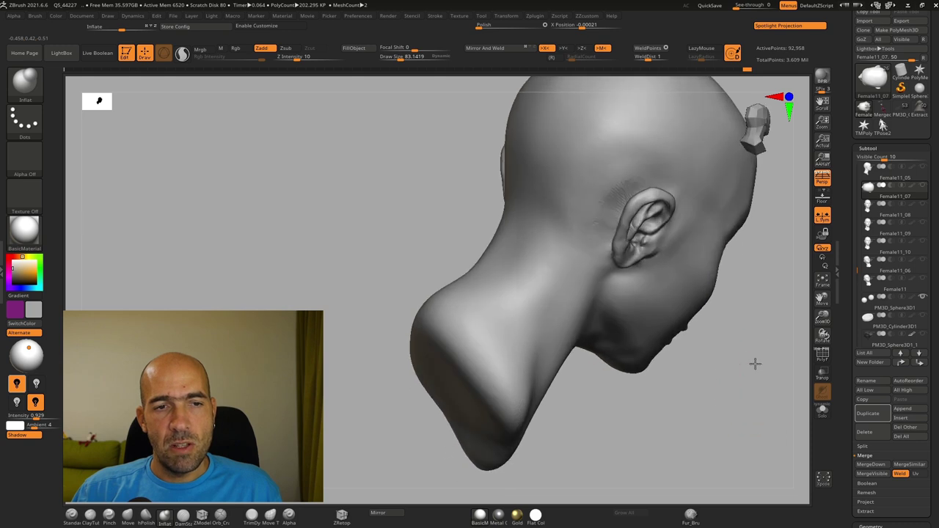
shift+right_drag(758, 366, 773, 376)
mouse_move(507, 278)
alt+right_down()
mouse_move(477, 312)
mouse_move(524, 328)
alt+right_up()
key(b)
key(m)
key(v)
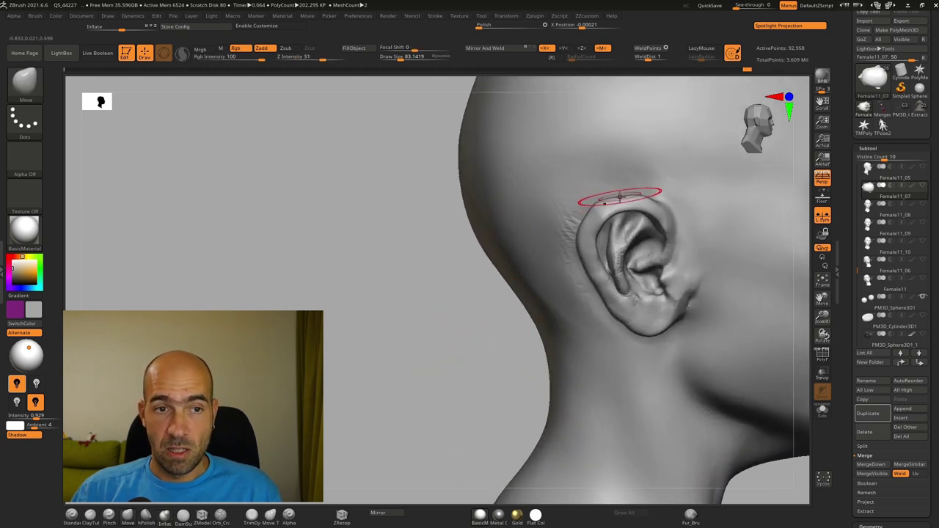
drag(584, 219, 577, 220)
mouse_move(689, 307)
mouse_down()
mouse_move(661, 325)
mouse_move(633, 318)
mouse_move(666, 328)
mouse_up()
drag(431, 359, 383, 352)
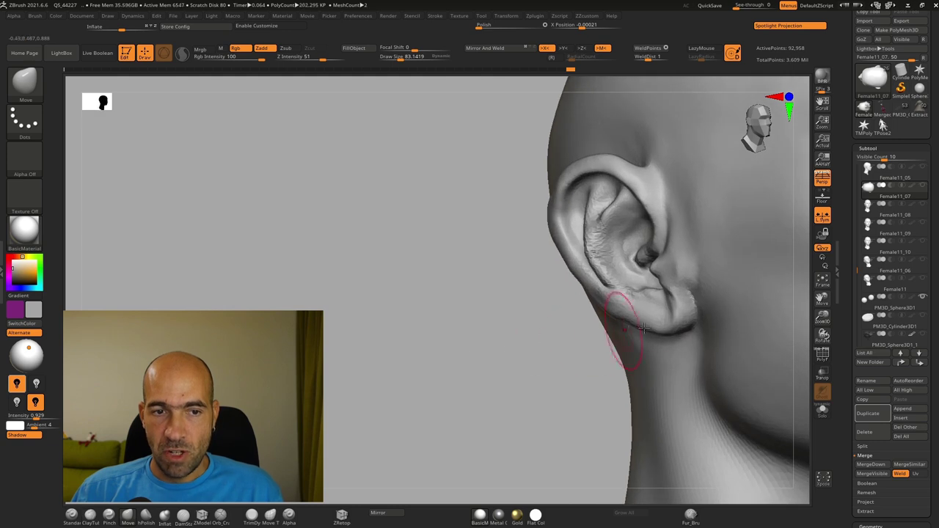
Build up the earlobe with ClayTubes and Standard brush strokes, and smooth its surface.
key(b)
key(c)
key(t)
key(b)
key(s)
key(t)
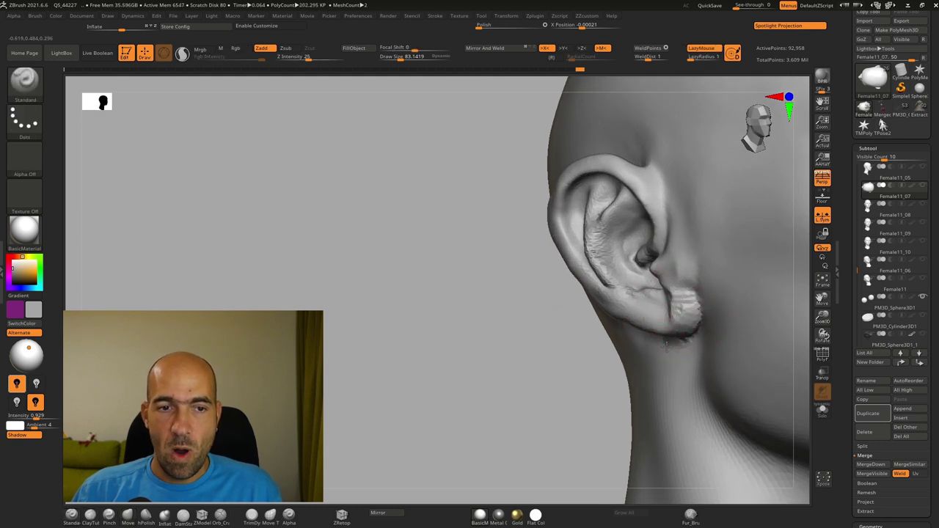
drag(669, 336, 669, 339)
drag(536, 401, 542, 343)
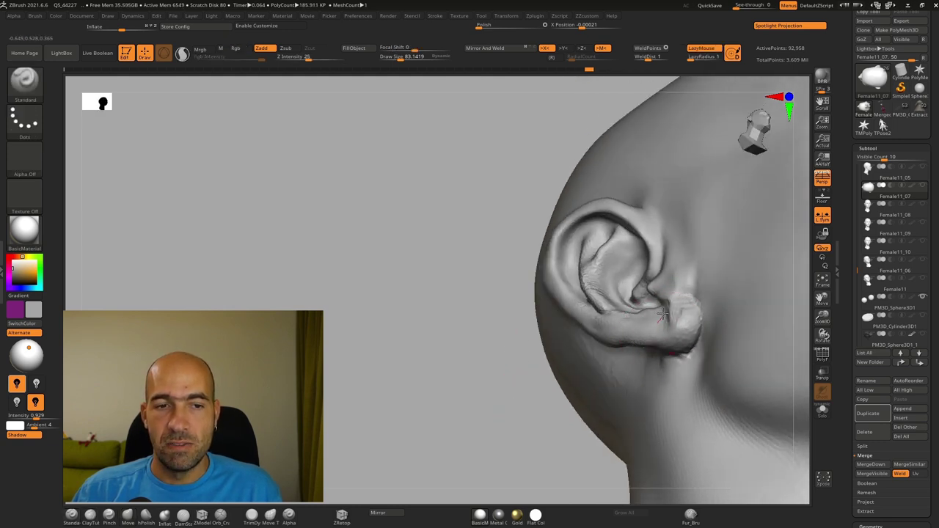
key(shift)
mouse_move(674, 326)
shift+mouse_down()
mouse_move(687, 329)
mouse_move(688, 365)
shift+mouse_up()
key(shift)
Adjust the jaw and neck contour in profile view with the Move brush.
mouse_move(493, 409)
alt+mouse_down()
mouse_move(502, 417)
mouse_move(415, 365)
mouse_move(462, 326)
alt+mouse_up()
key(b)
key(m)
key(v)
drag(615, 350, 632, 328)
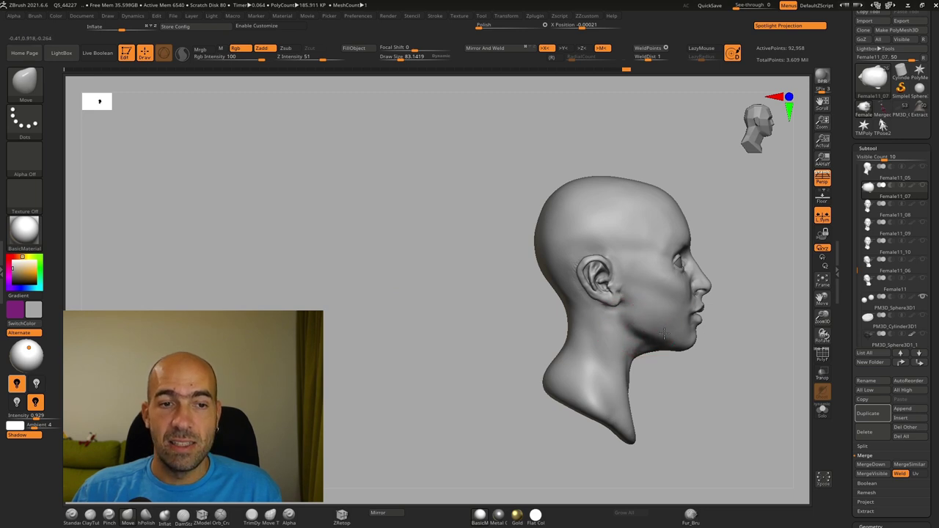
Shift the ear slightly forward in profile view with the Move brush at a draw size of about 143.
mouse_move(698, 382)
mouse_down()
mouse_move(682, 383)
mouse_move(702, 375)
mouse_move(723, 395)
mouse_move(717, 350)
mouse_up()
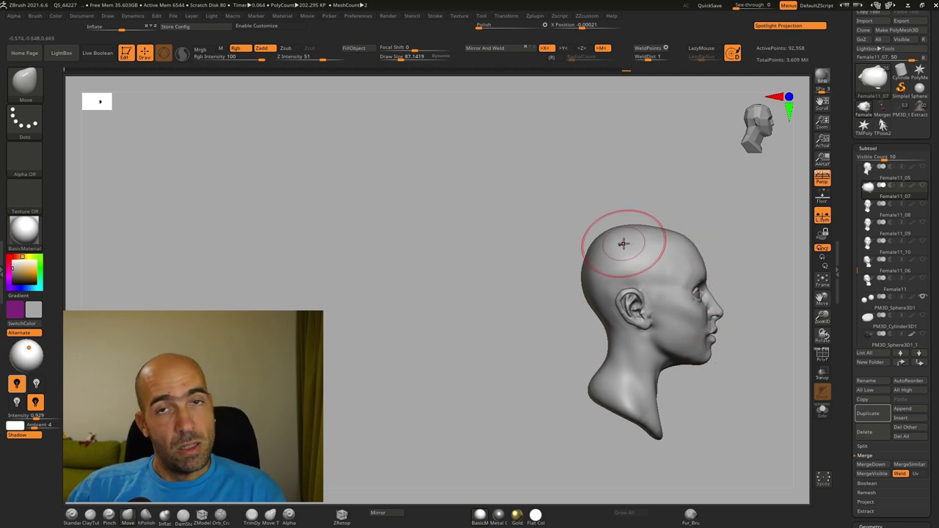
key(bracketright)
key(bracketright)
key(bracketright)
key(bracketright)
key(bracketright)
key(bracketright)
key(bracketright)
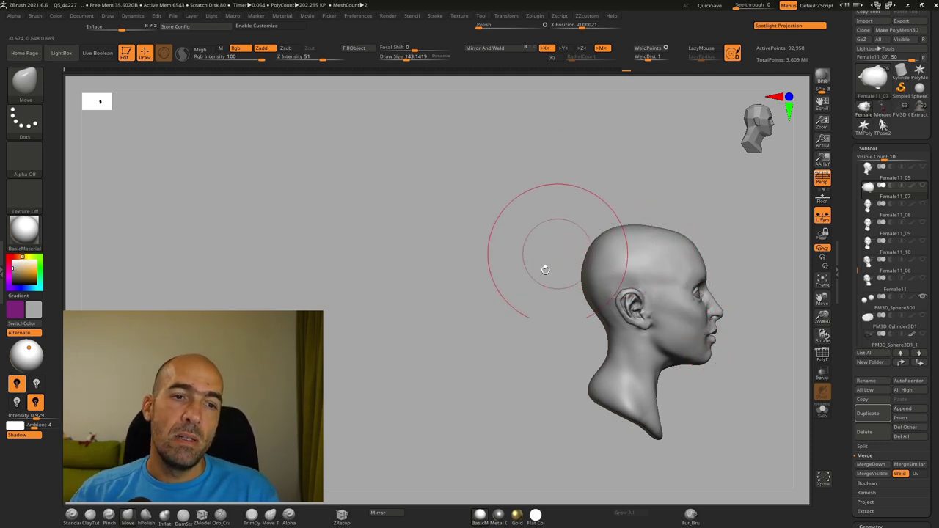
mouse_move(653, 193)
alt+mouse_down()
mouse_move(625, 183)
mouse_move(621, 197)
alt+mouse_up()
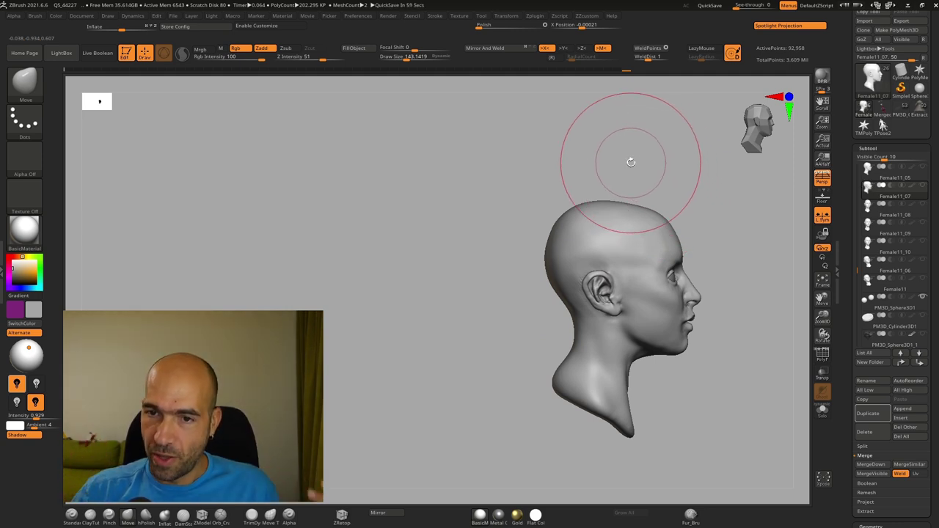
mouse_move(700, 198)
alt+mouse_down()
mouse_move(669, 229)
mouse_move(682, 234)
alt+mouse_up()
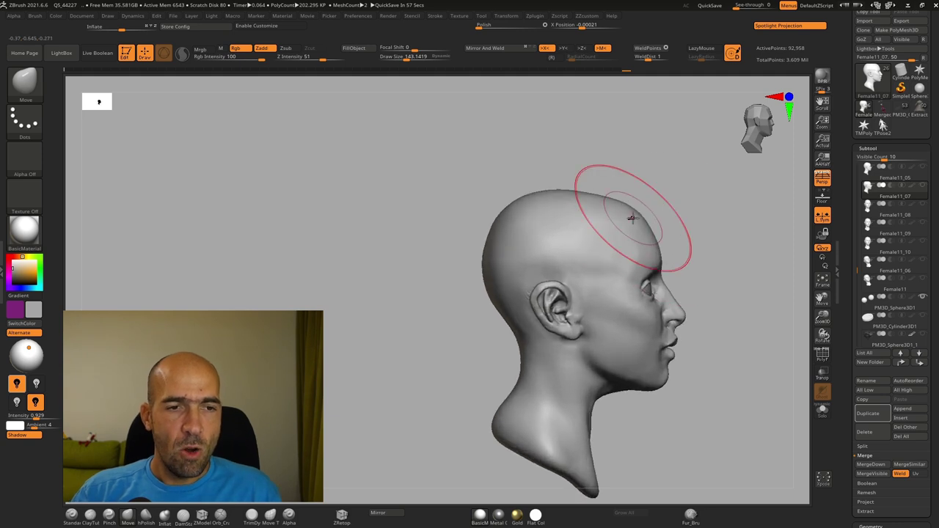
mouse_move(559, 309)
mouse_down()
mouse_move(569, 310)
mouse_move(557, 296)
mouse_up()
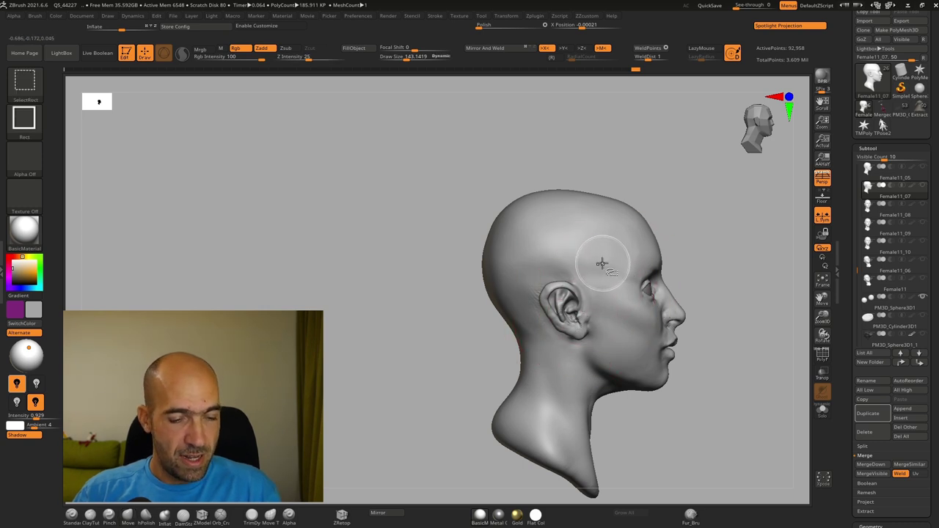
Check the ear placement with guide lines over the head depth, its midpoint, the ear and the jawline, and clear them.
drag(480, 265, 480, 277)
drag(664, 248, 664, 286)
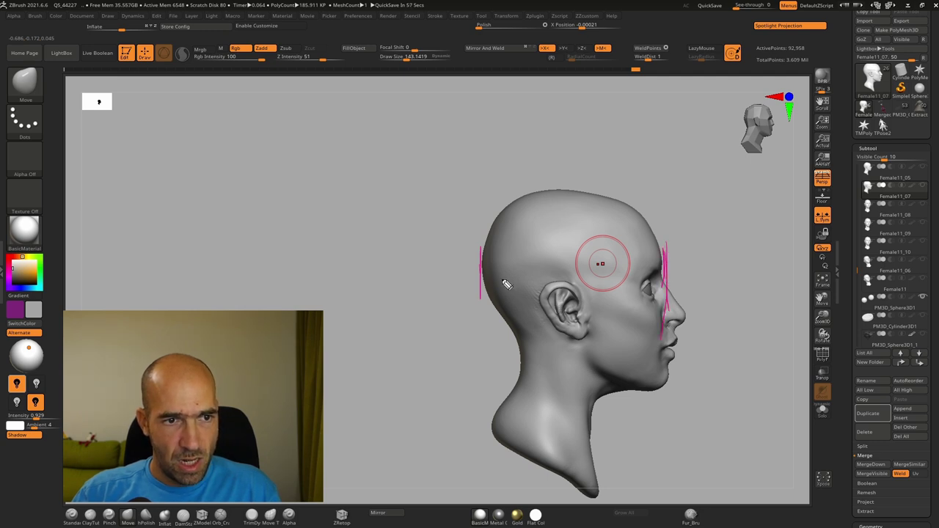
drag(478, 286, 653, 289)
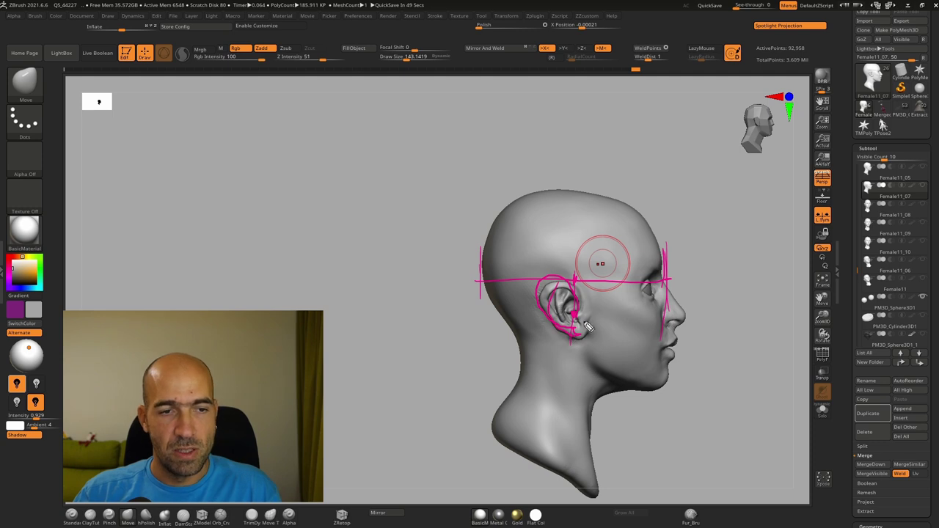
drag(598, 355, 595, 334)
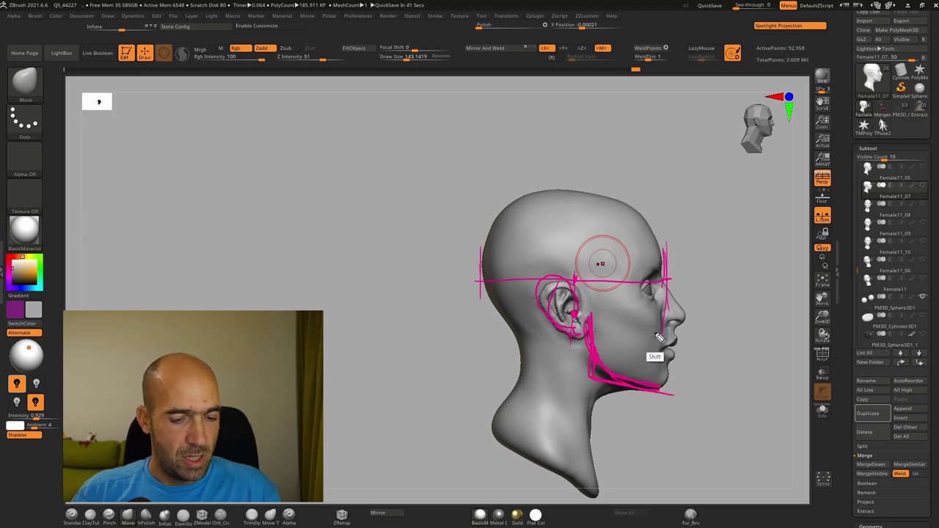
key(ctrl+shift+7)
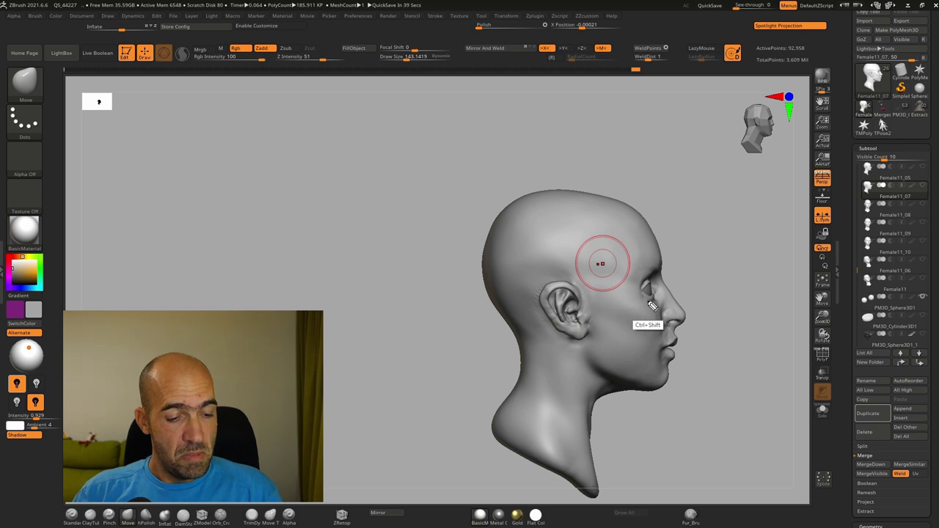
Select the PM3D_Sphere3D1 eyeballs subtool, isolate it in Solo mode and turn on transparency.
mouse_move(730, 280)
alt+mouse_down()
mouse_move(692, 342)
mouse_move(651, 260)
mouse_move(643, 292)
alt+mouse_up()
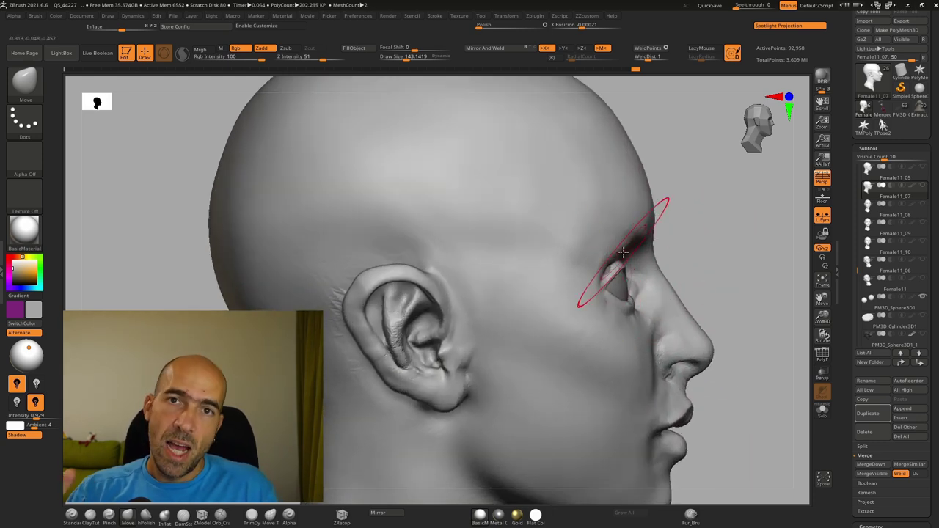
drag(805, 229, 698, 263)
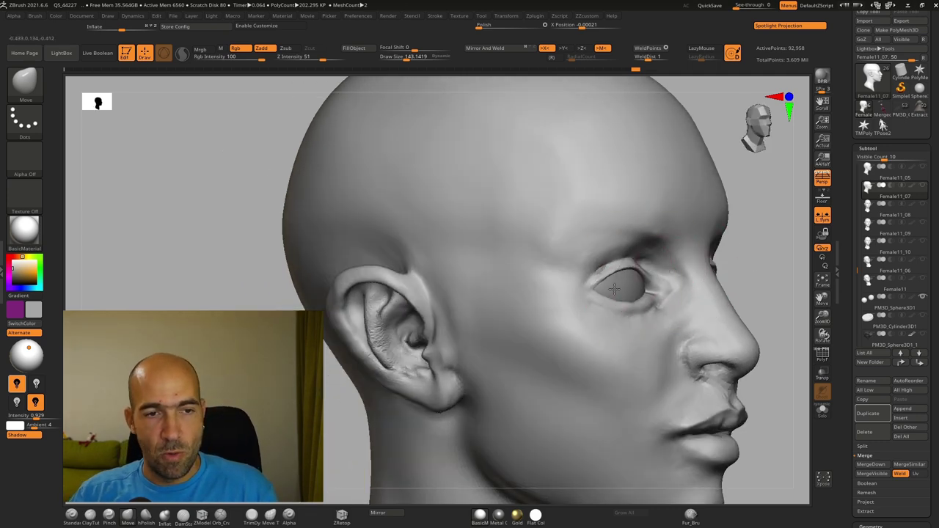
alt+click(616, 289)
drag(736, 386, 621, 360)
click(823, 411)
click(822, 374)
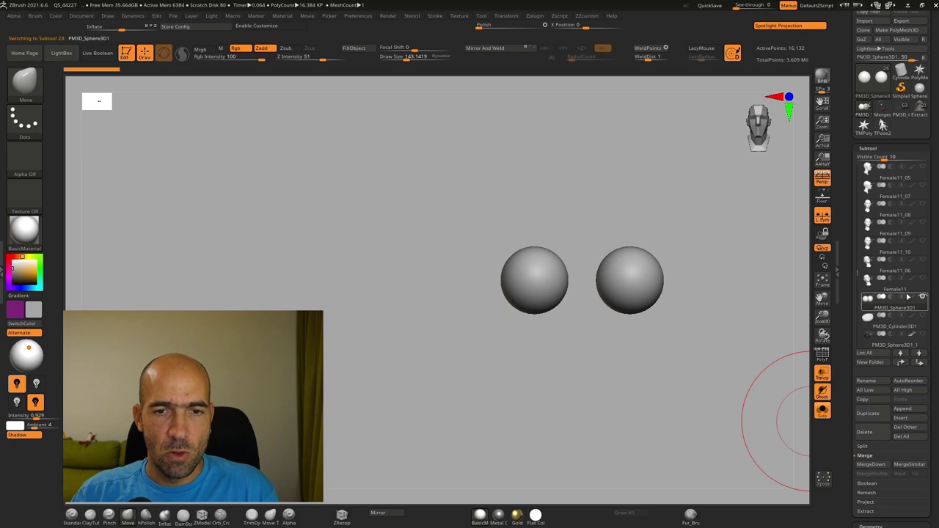
Make the Female11_07 head visible outside Solo mode and select the eyeballs inside the transparent head.
drag(858, 271, 859, 246)
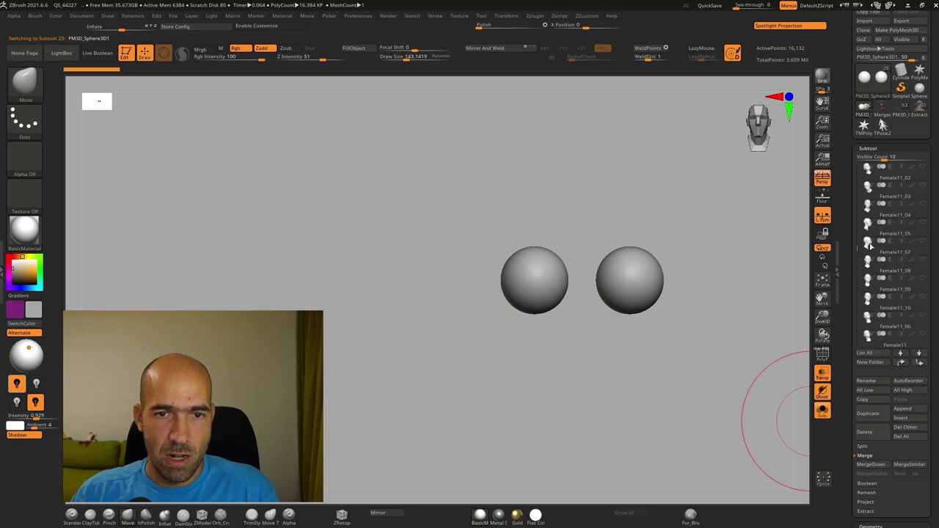
mouse_move(870, 248)
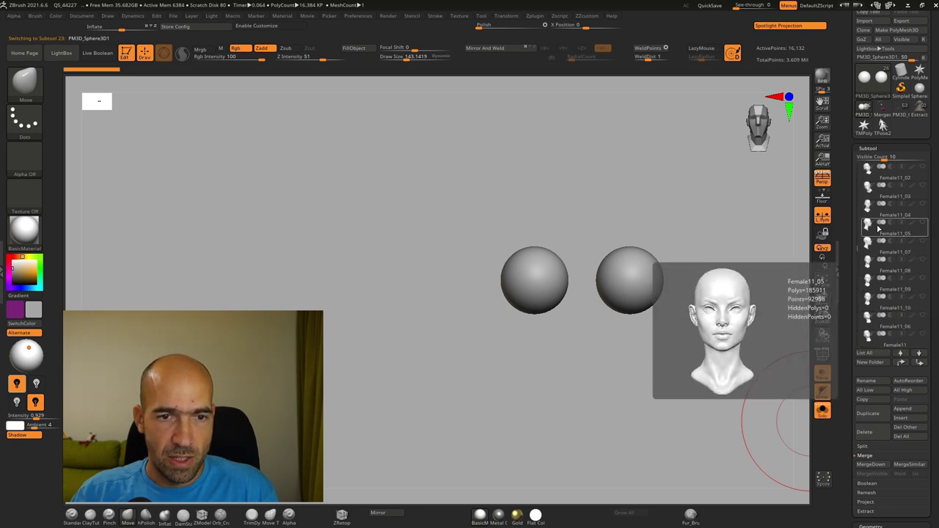
click(873, 253)
drag(730, 315, 775, 294)
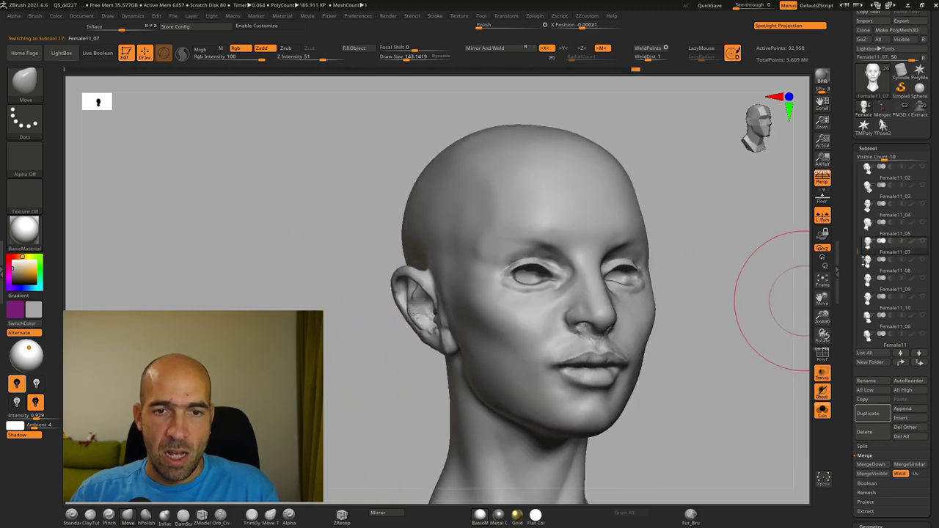
click(924, 244)
drag(773, 342, 742, 324)
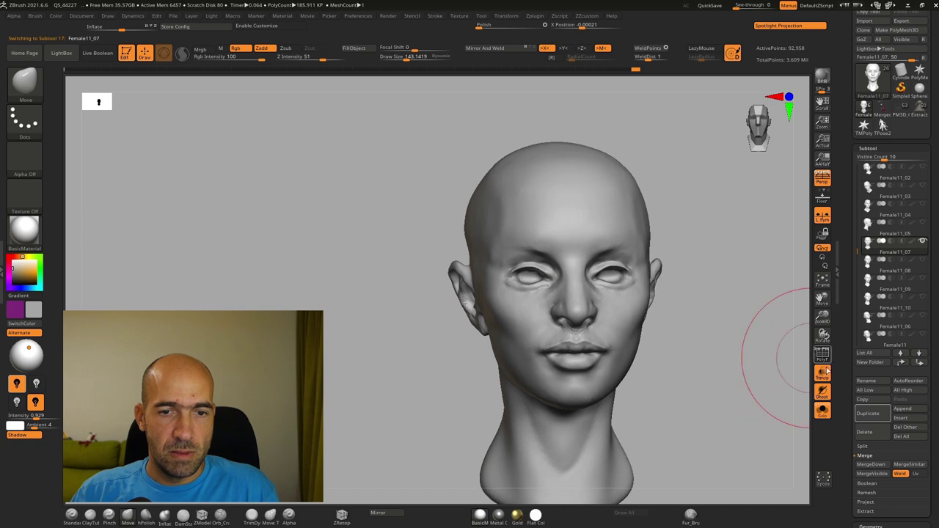
click(822, 410)
drag(724, 369, 759, 351)
alt+click(548, 274)
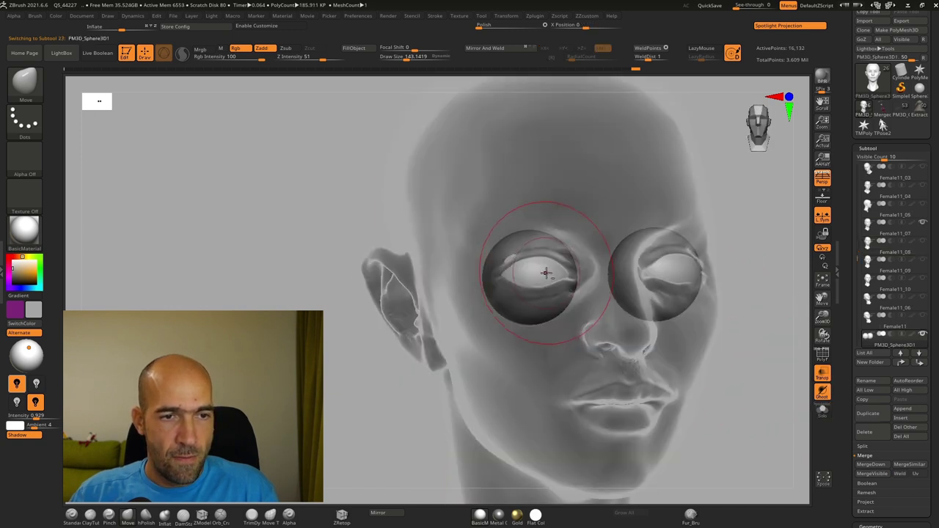
alt+drag(748, 280, 715, 265)
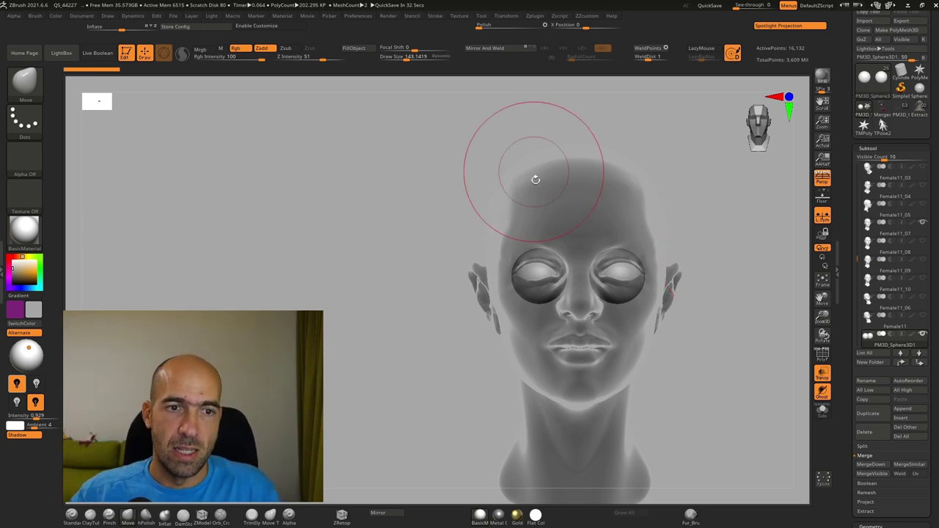
Enable X symmetry and scale both eyeballs down in front view with the Gizmo.
alt+drag(729, 272, 718, 311)
key(w)
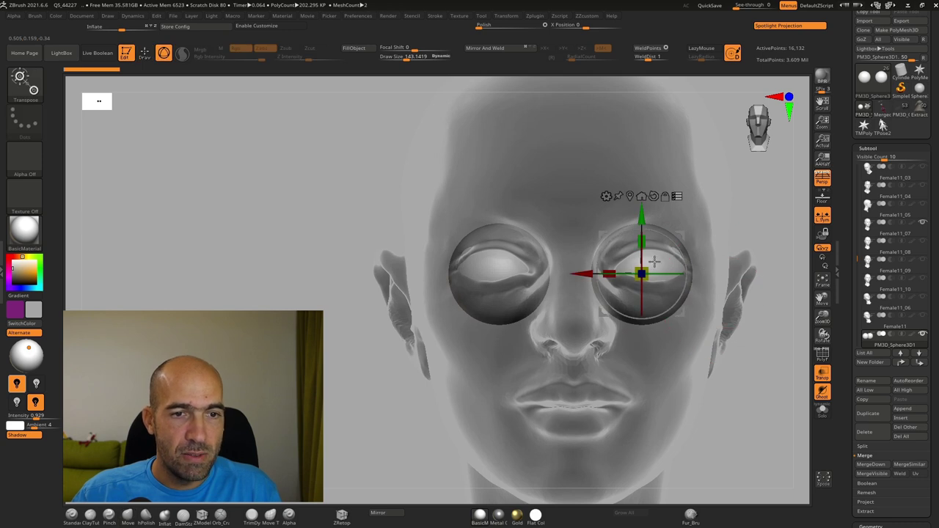
drag(647, 269, 632, 297)
key(ctrl+z)
click(677, 197)
key(ctrl+z)
key(x)
drag(682, 237, 687, 232)
key(ctrl+z)
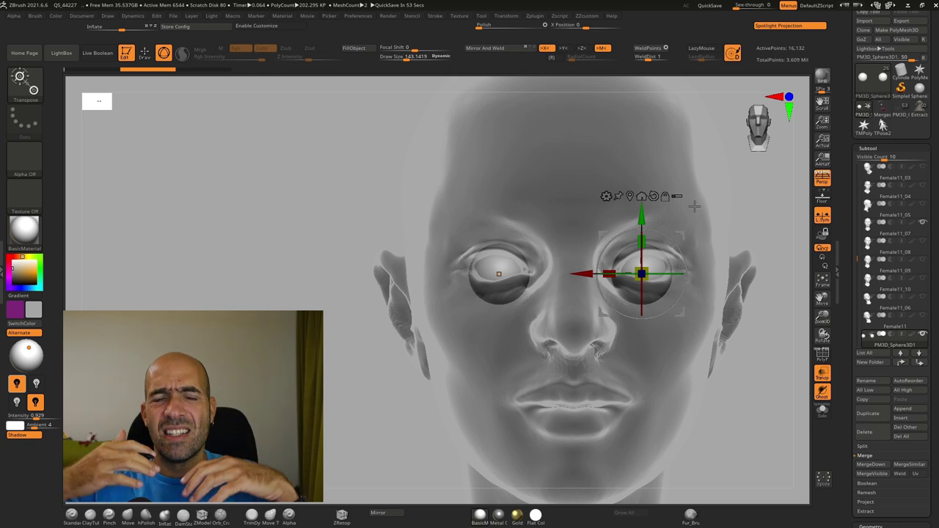
Reposition the eyeballs within the sockets in profile view with the Gizmo.
mouse_move(761, 225)
mouse_down()
mouse_move(433, 251)
mouse_move(446, 241)
mouse_move(496, 268)
mouse_up()
key(q)
key(w)
drag(681, 237, 646, 225)
key(q)
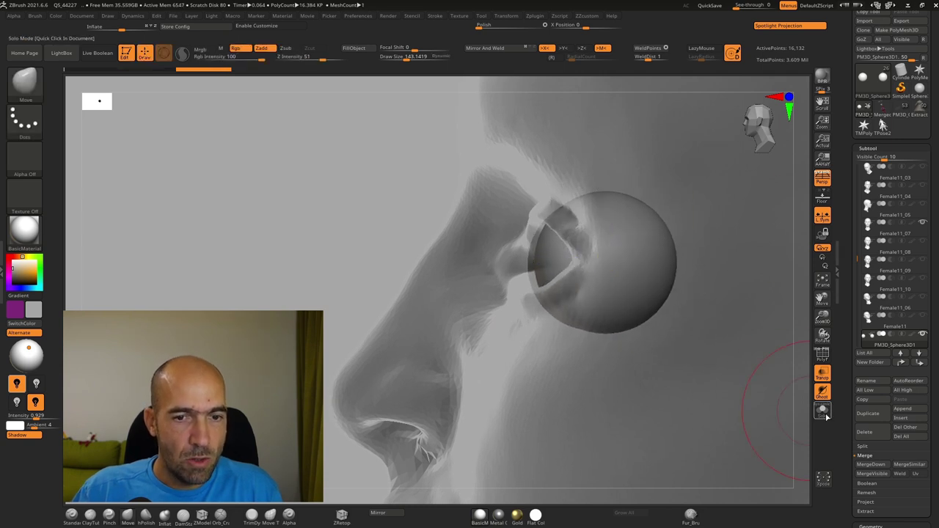
Make the Female11_07 head the active subtool and turn off transparency.
click(824, 414)
click(823, 413)
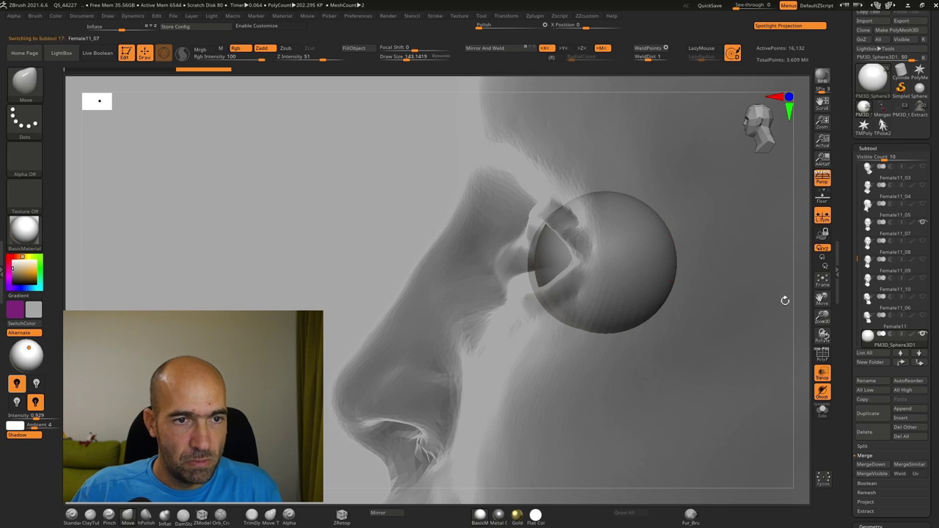
alt+click(775, 266)
click(822, 373)
alt+drag(367, 221, 408, 236)
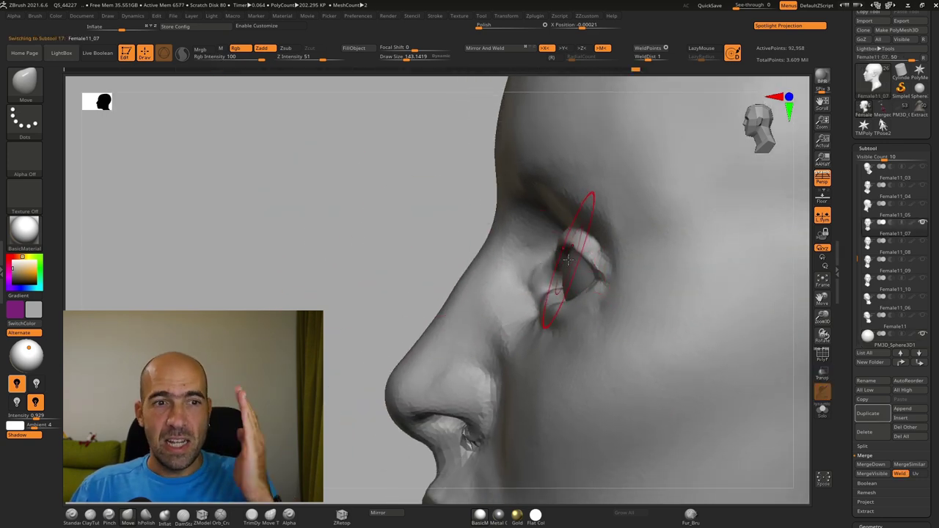
Mark the eye opening and the forehead-to-nose contour with guide lines in profile view, and clear them.
key(ctrl+shift)
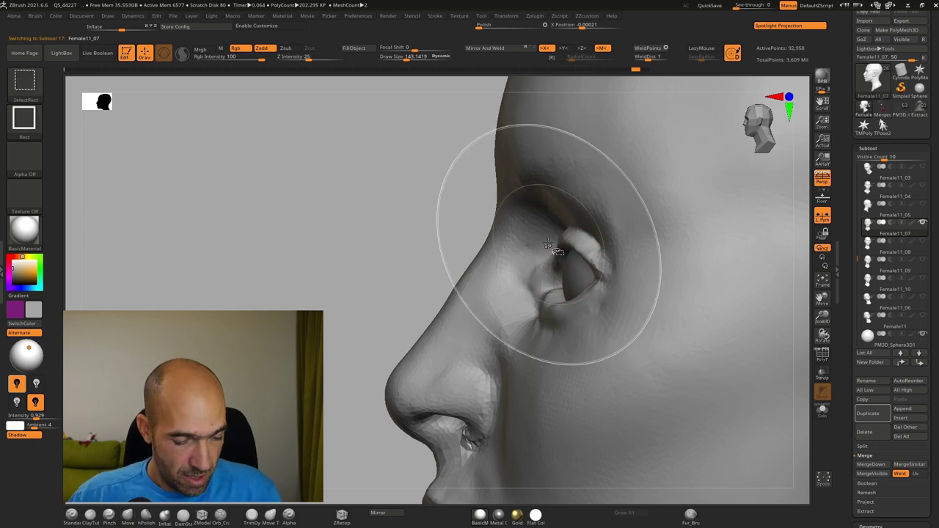
key(ctrl+shift+1)
key(ctrl+shift+3)
key(ctrl+shift+7)
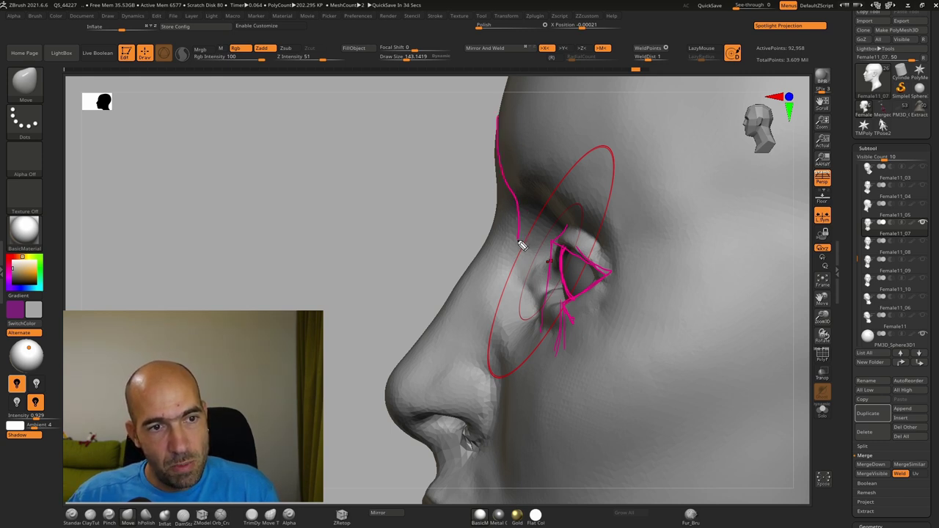
drag(445, 336, 412, 366)
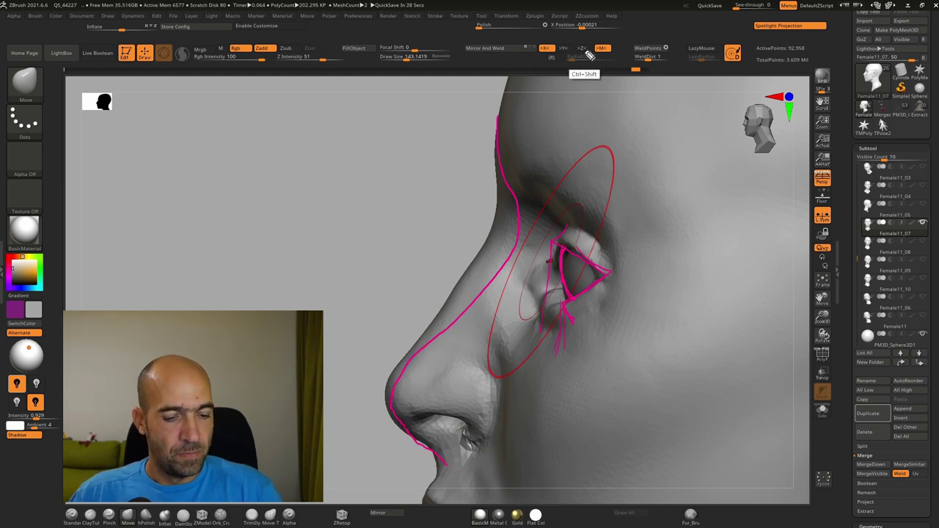
key(ctrl+shift+7)
key(ctrl+shift+2)
Reshape the bridge of the nose in profile view with the Move brush at a draw size of about 143.
ctrl+right_drag(452, 237, 423, 179)
mouse_move(507, 253)
alt+right_down()
mouse_move(462, 247)
mouse_move(470, 277)
alt+right_up()
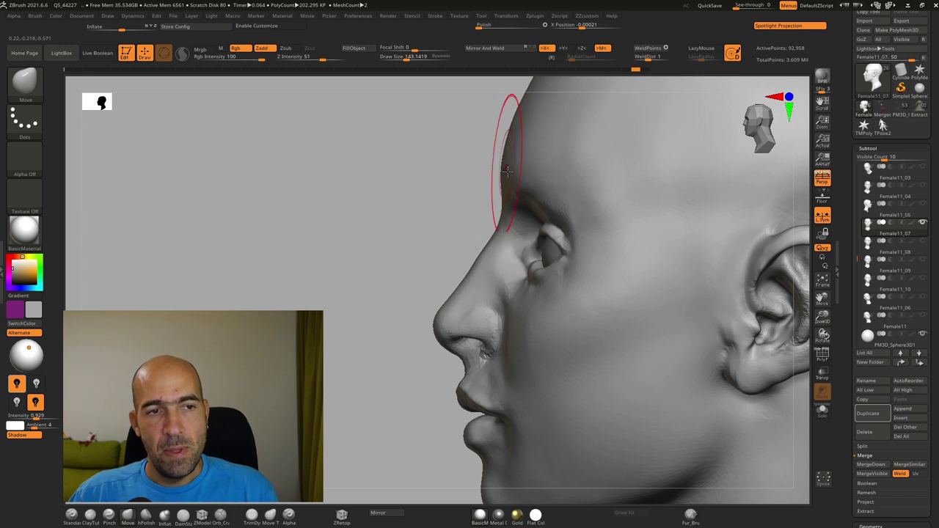
alt+right_drag(443, 206, 444, 240)
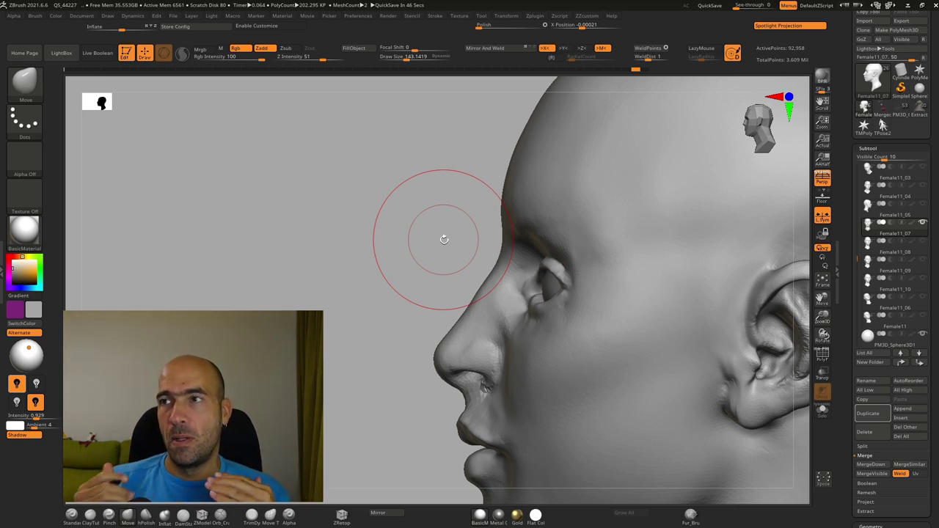
alt+drag(377, 294, 393, 323)
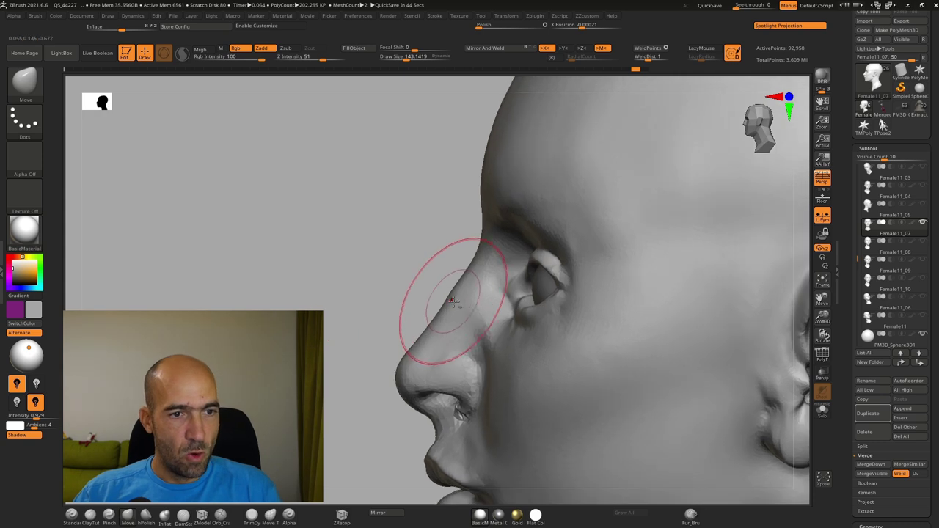
mouse_move(455, 300)
mouse_down()
mouse_move(447, 294)
mouse_move(463, 276)
mouse_up()
drag(436, 322, 429, 335)
alt+drag(387, 338, 348, 324)
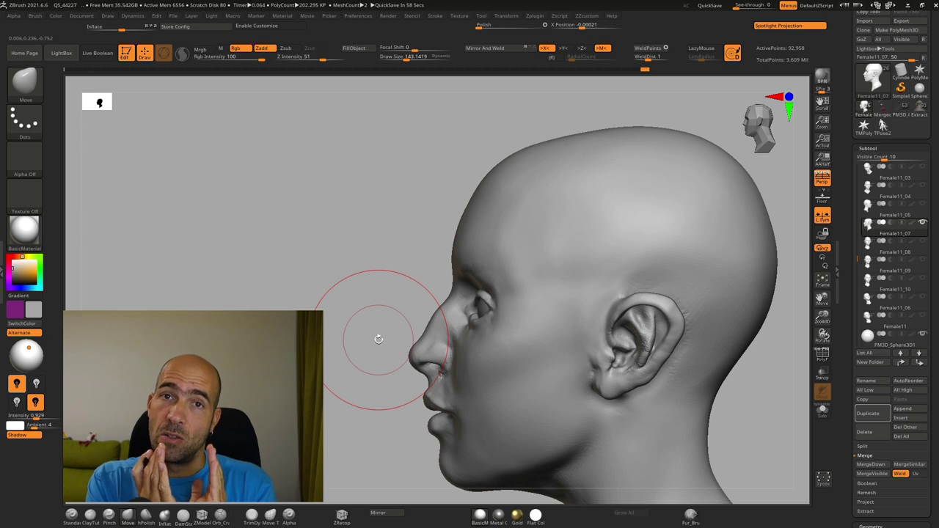
mouse_move(342, 359)
mouse_down()
mouse_move(352, 325)
mouse_move(393, 342)
mouse_up()
mouse_move(438, 285)
mouse_down()
mouse_move(452, 291)
mouse_move(471, 250)
mouse_move(425, 281)
mouse_up()
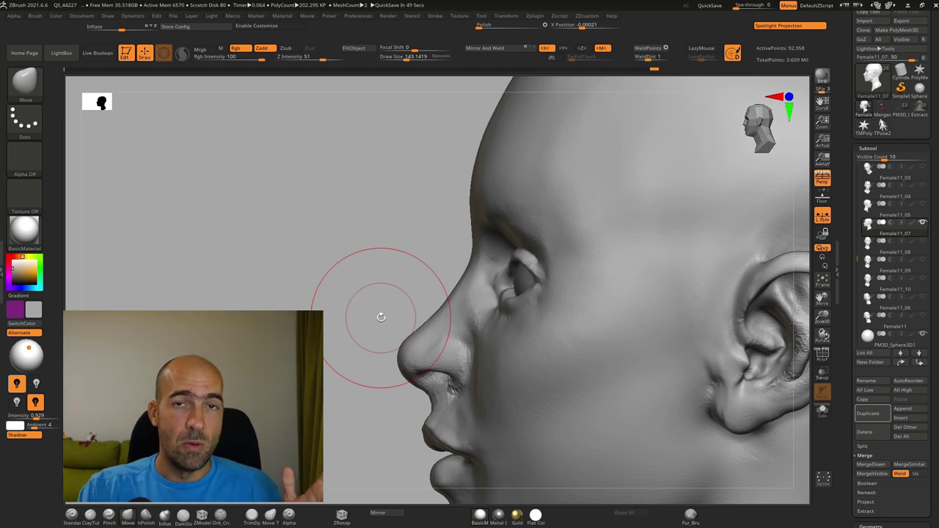
key(f)
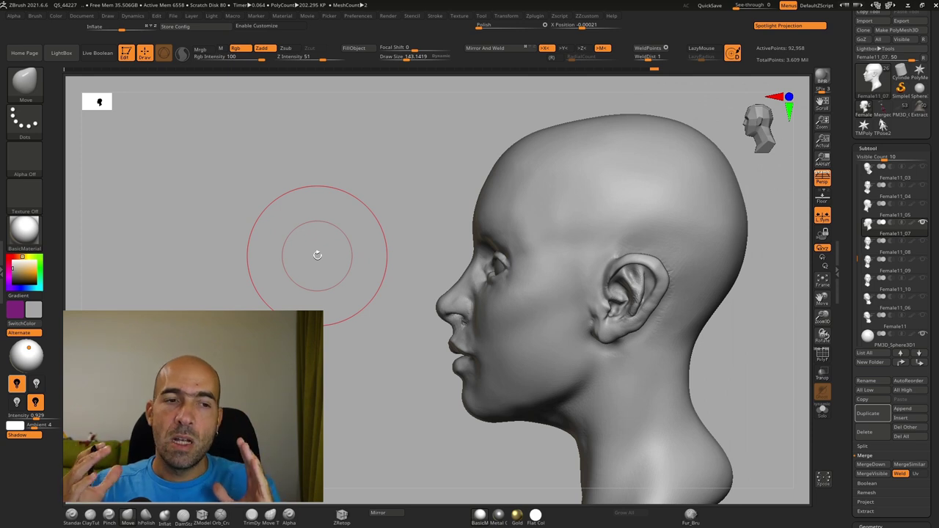
drag(368, 328, 384, 340)
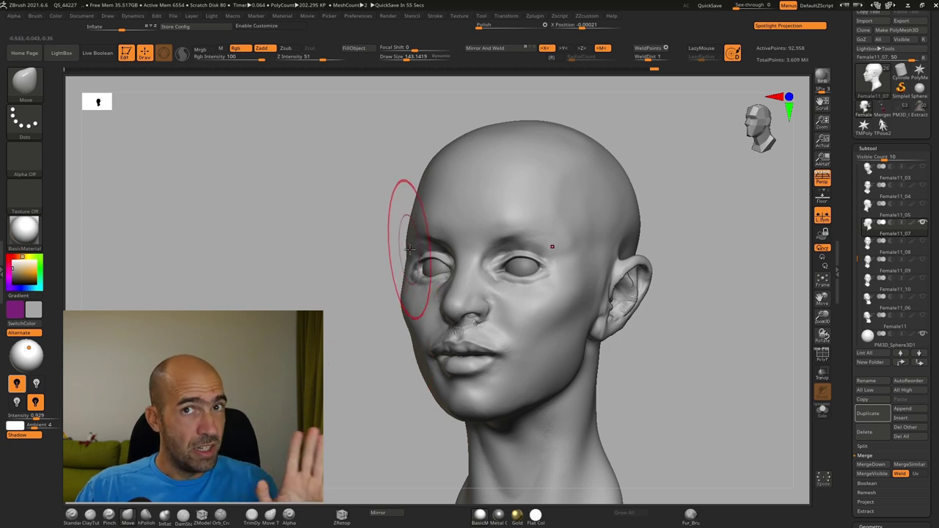
Work over the junction between the top of the ear and the head with the Standard brush at a draw size of about 83.
key(b)
key(d)
key(s)
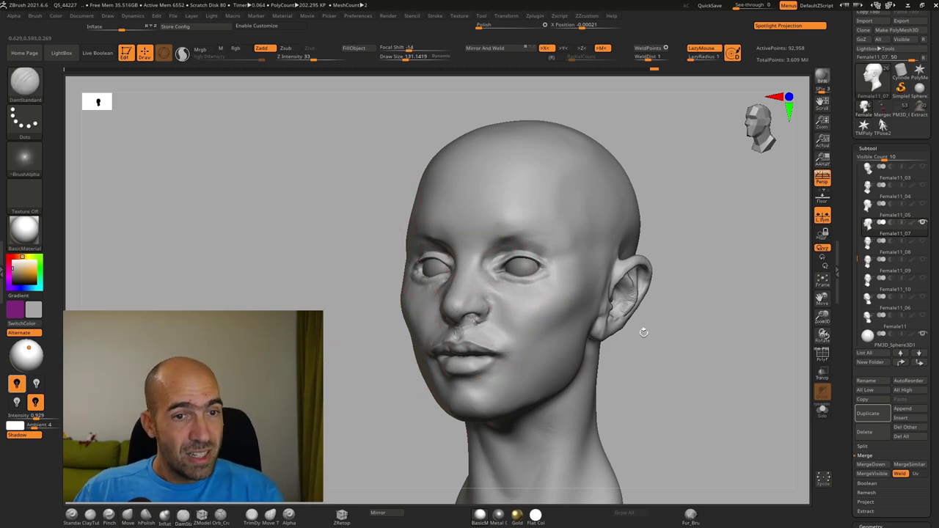
mouse_move(709, 315)
mouse_down()
mouse_move(743, 323)
mouse_move(733, 314)
mouse_move(656, 332)
mouse_move(679, 295)
mouse_up()
key(b)
key(s)
key(t)
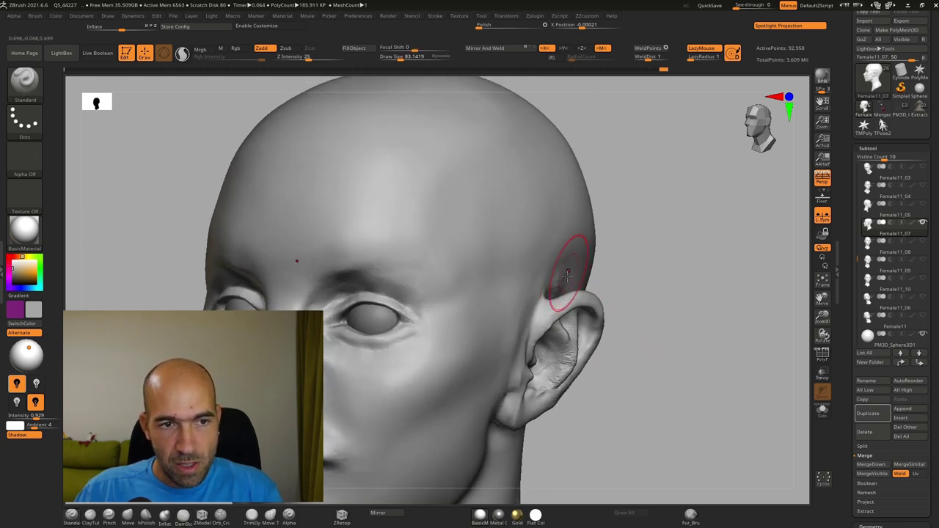
key(shift)
mouse_move(647, 281)
mouse_down()
mouse_move(659, 287)
mouse_move(637, 299)
mouse_up()
Carve a crease along the front edge of the upper ear with the DamStandard brush at a draw size of about 83.
key(b)
key(d)
key(s)
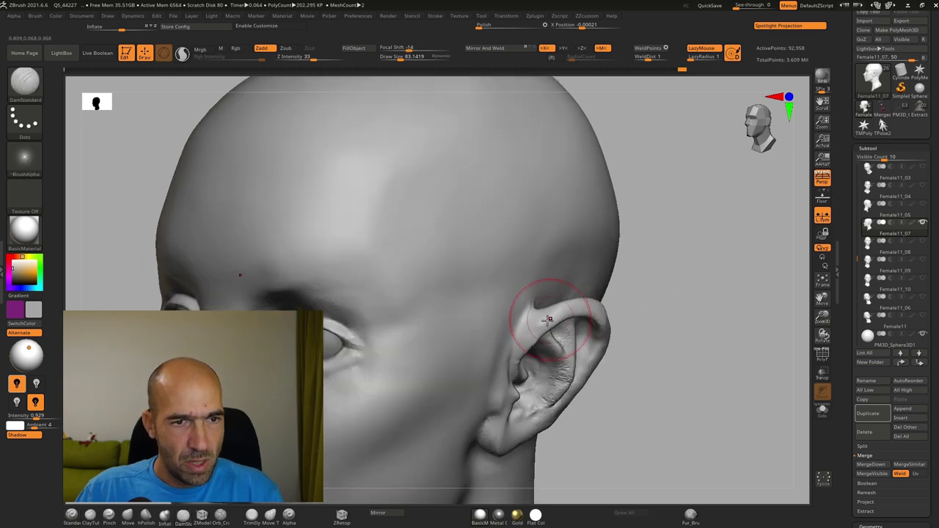
drag(530, 307, 509, 356)
drag(621, 347, 667, 328)
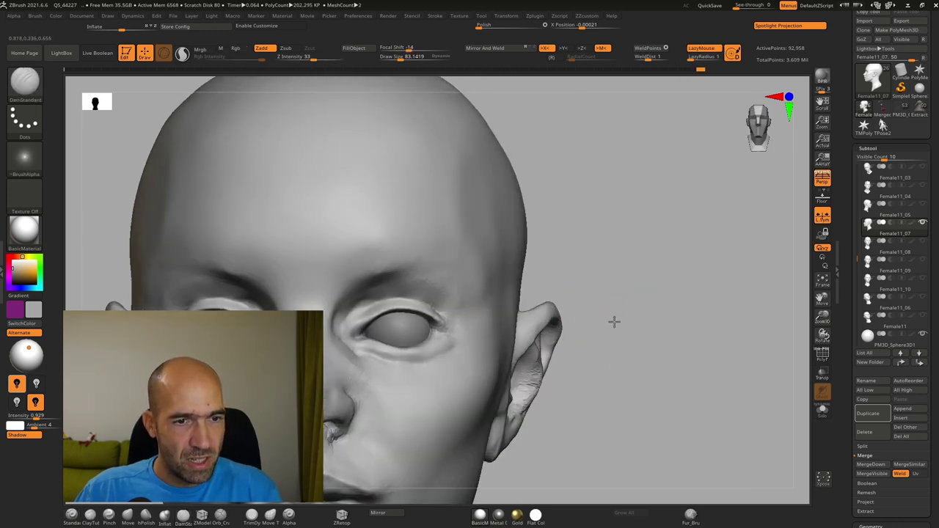
Pull the upper rim and inner part of the ear toward the head in front view with the Move brush.
key(b)
key(m)
key(v)
drag(554, 323, 534, 331)
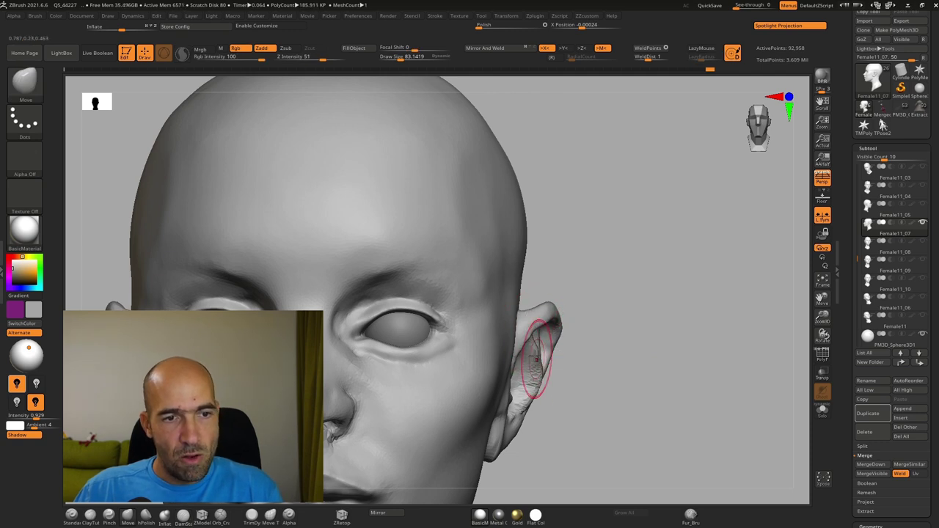
drag(541, 376, 532, 386)
mouse_move(597, 328)
alt+mouse_down()
mouse_move(595, 294)
mouse_move(616, 317)
alt+mouse_up()
shift+drag(612, 342, 622, 336)
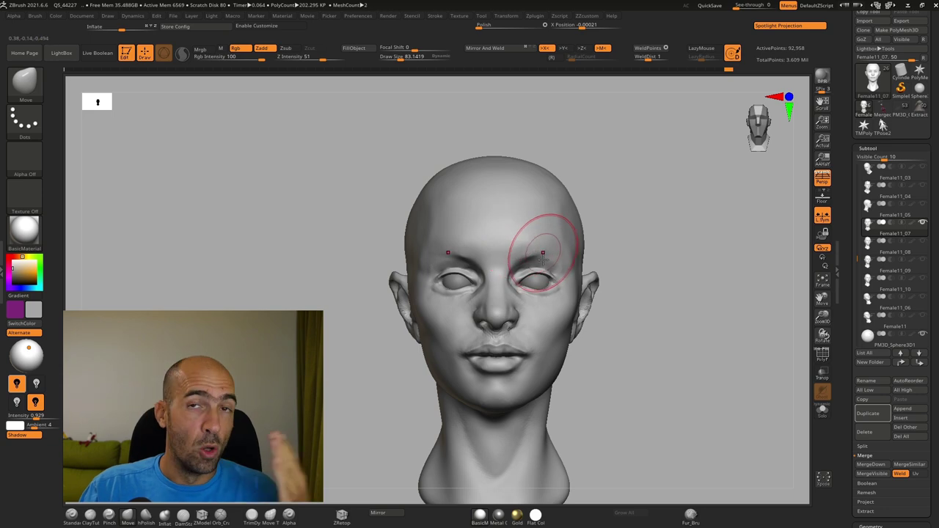
Inspect the mesh density around the nose, lips and eyes with the polyframe display, and turn it off.
alt+drag(642, 307, 675, 359)
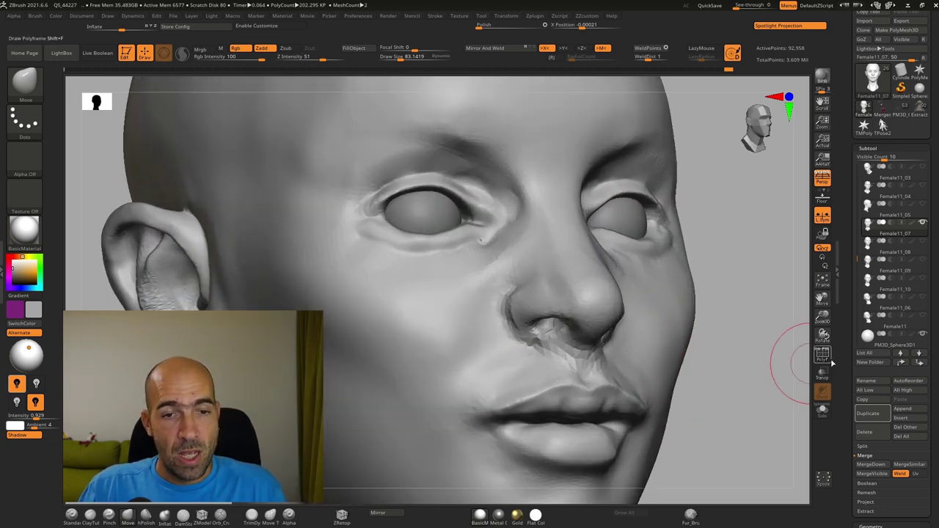
click(829, 358)
mouse_move(744, 378)
alt+mouse_down()
mouse_move(740, 366)
mouse_move(747, 388)
alt+mouse_up()
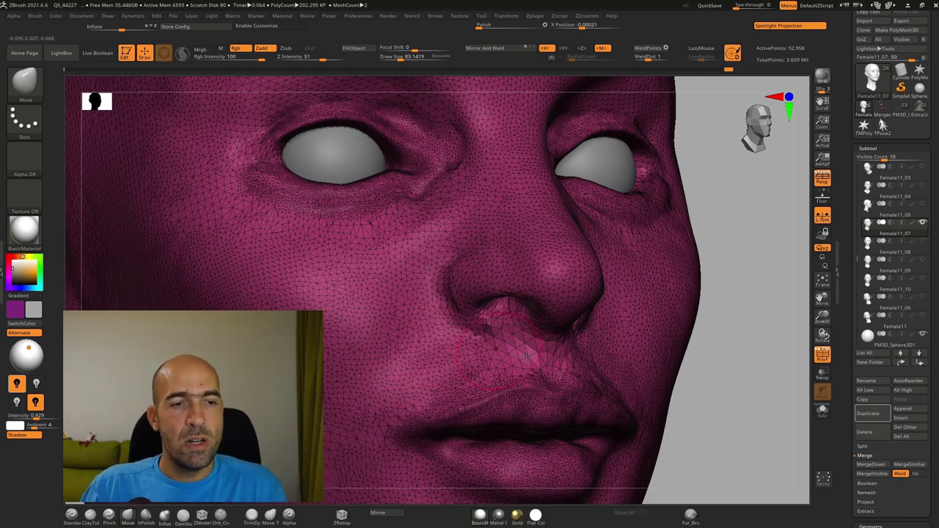
alt+drag(732, 356, 712, 328)
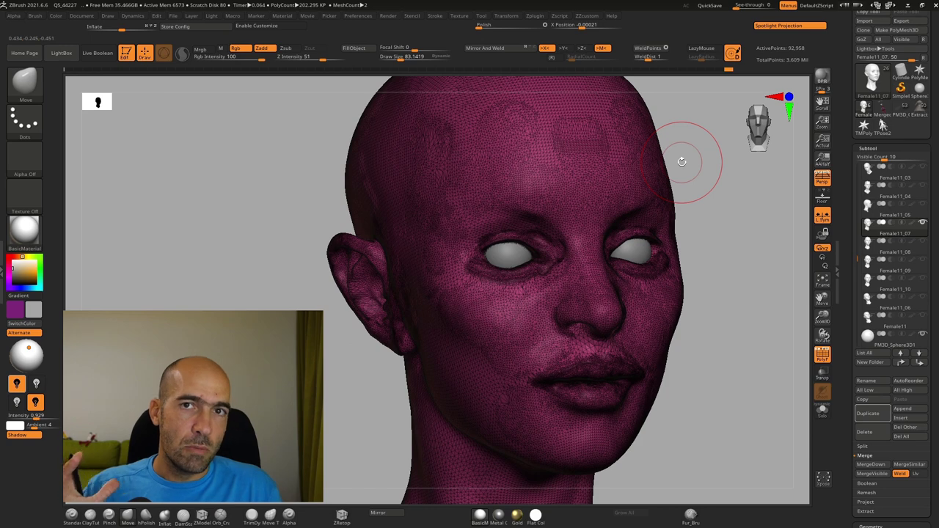
key(shift+f)
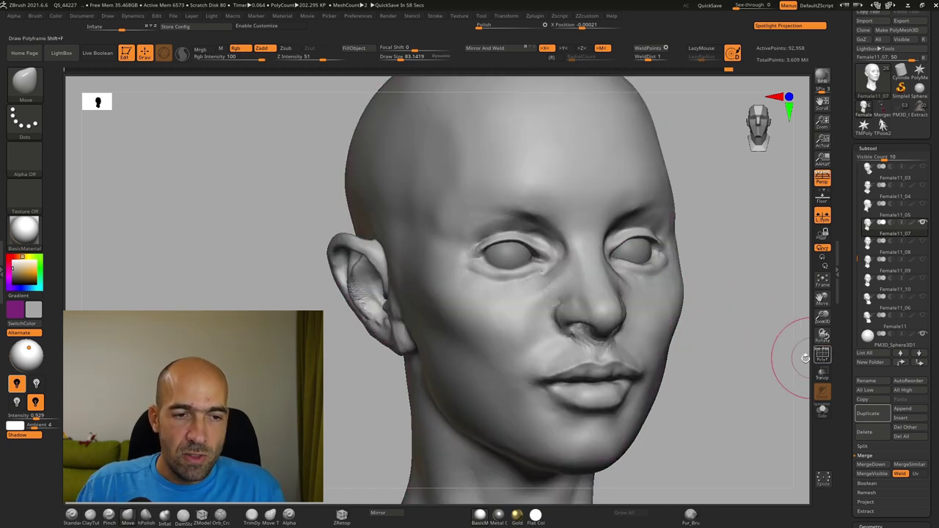
mouse_move(744, 362)
mouse_down()
mouse_move(745, 346)
mouse_move(768, 344)
mouse_move(734, 356)
mouse_up()
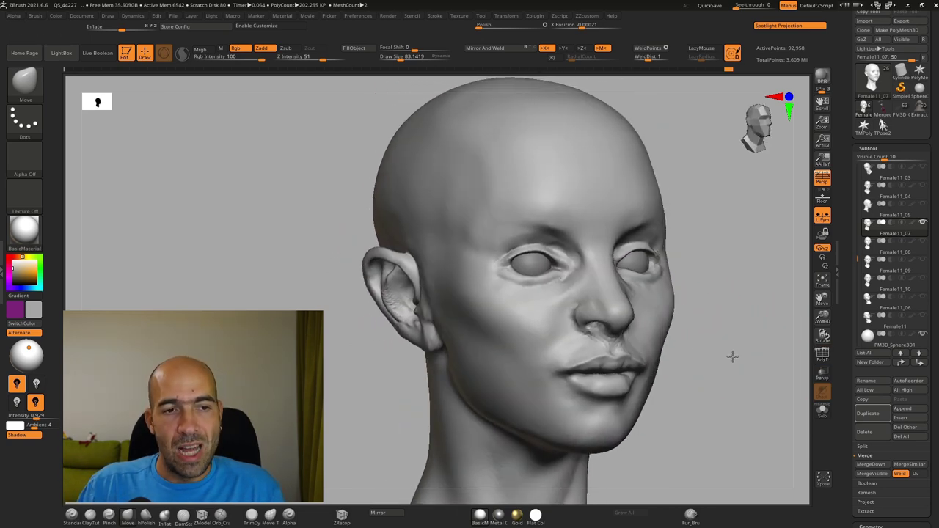
Remesh the head with DynaMesh at resolution 256 and check the mesh density around the nose and lips with the polyframe display.
key(ctrl+shift+q)
drag(710, 321, 713, 321)
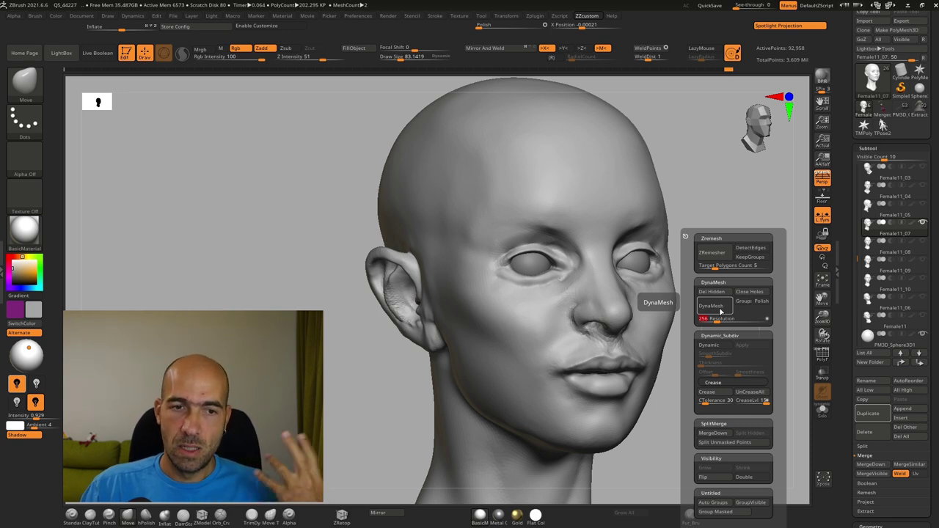
click(717, 309)
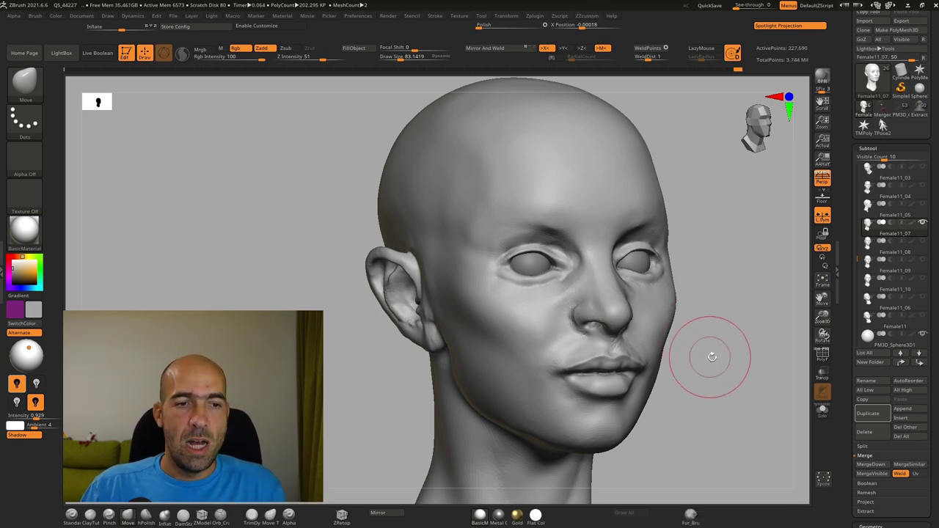
ctrl+right_drag(725, 339, 752, 404)
click(822, 356)
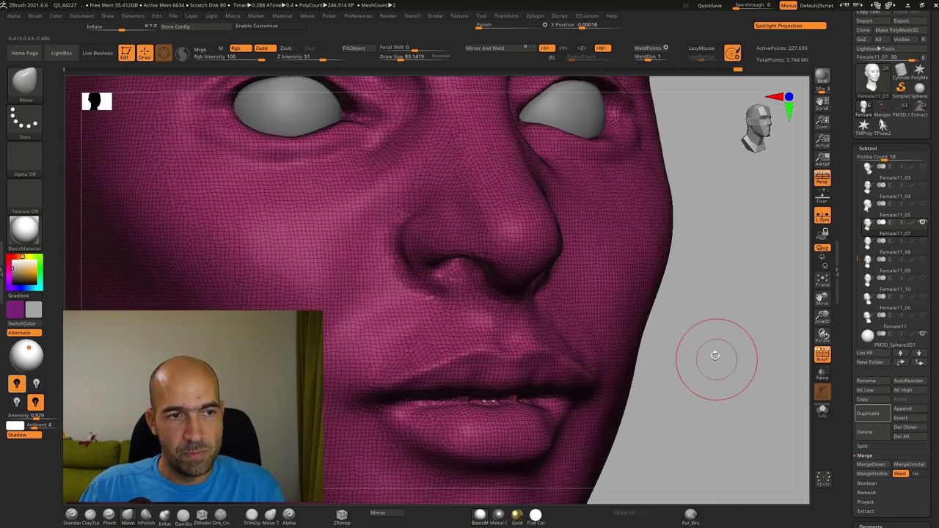
ctrl+right_drag(717, 359, 702, 335)
mouse_move(808, 350)
mouse_down()
mouse_move(807, 378)
mouse_move(703, 354)
mouse_move(723, 347)
mouse_up()
click(822, 358)
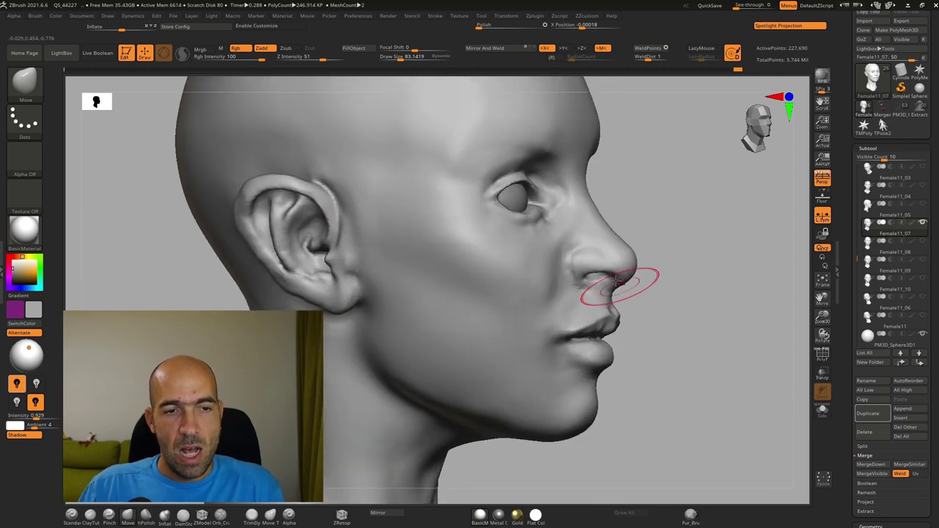
Carve the crease around the nostril wing and beneath the nose with the DamStandard brush at a draw size of about 83.
drag(677, 283, 598, 280)
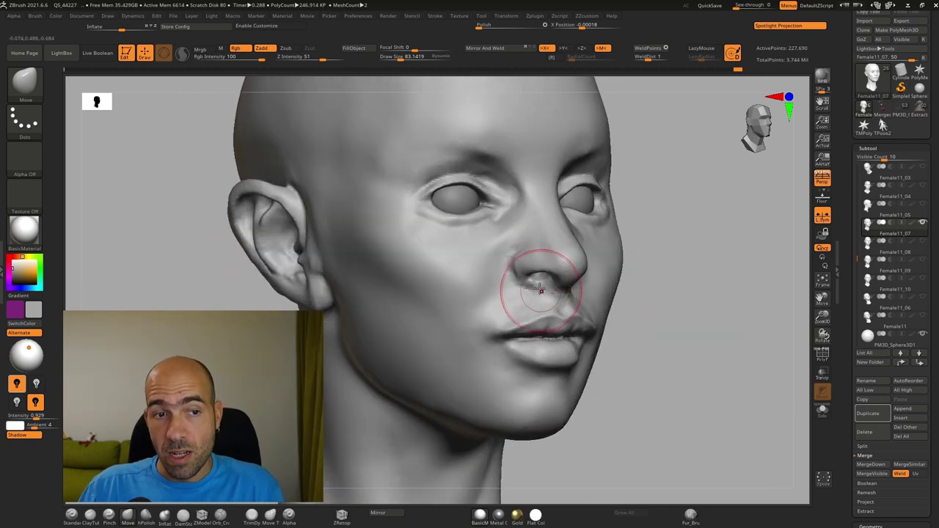
alt+drag(673, 308, 675, 310)
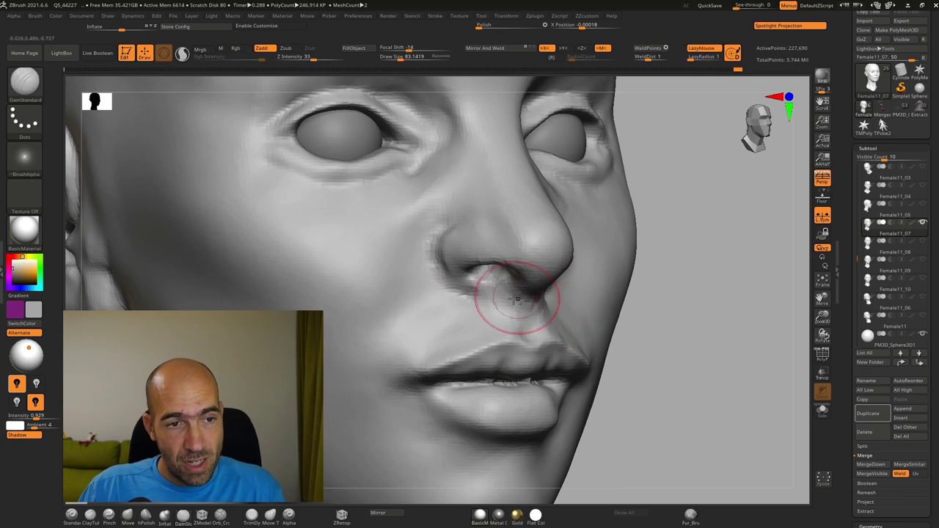
mouse_move(514, 294)
mouse_down()
mouse_move(524, 311)
mouse_move(450, 292)
mouse_move(436, 245)
mouse_up()
drag(435, 244, 437, 267)
drag(437, 267, 459, 295)
drag(461, 218, 431, 258)
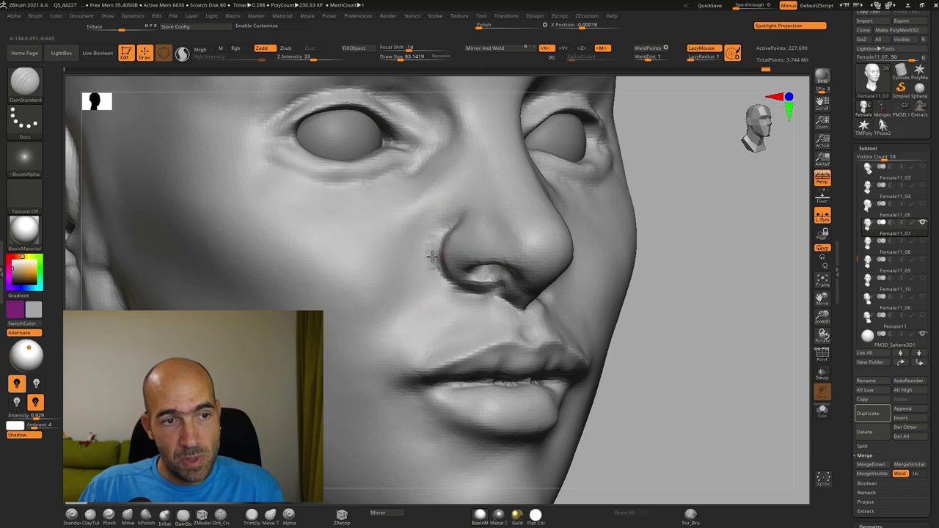
Nudge the upper lip area with the Move brush and smooth the mouth surface lightly.
mouse_move(687, 310)
mouse_down()
mouse_move(658, 297)
mouse_move(681, 313)
mouse_move(659, 337)
mouse_move(659, 385)
mouse_up()
key(b)
key(m)
key(v)
drag(536, 336, 538, 327)
drag(678, 350, 637, 349)
shift+drag(528, 348, 498, 358)
mouse_move(734, 346)
mouse_down()
mouse_move(708, 331)
mouse_move(723, 331)
mouse_move(670, 347)
mouse_move(628, 318)
mouse_move(625, 328)
mouse_move(570, 319)
mouse_move(543, 239)
mouse_up()
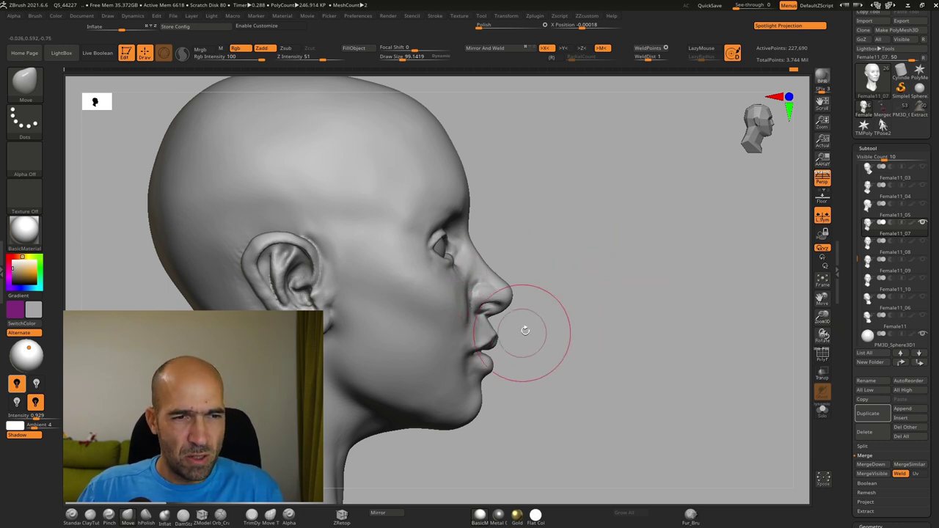
Push the side of the mouth back from a view below the chin with the Move brush at a draw size of about 119.
alt+drag(522, 333, 504, 338)
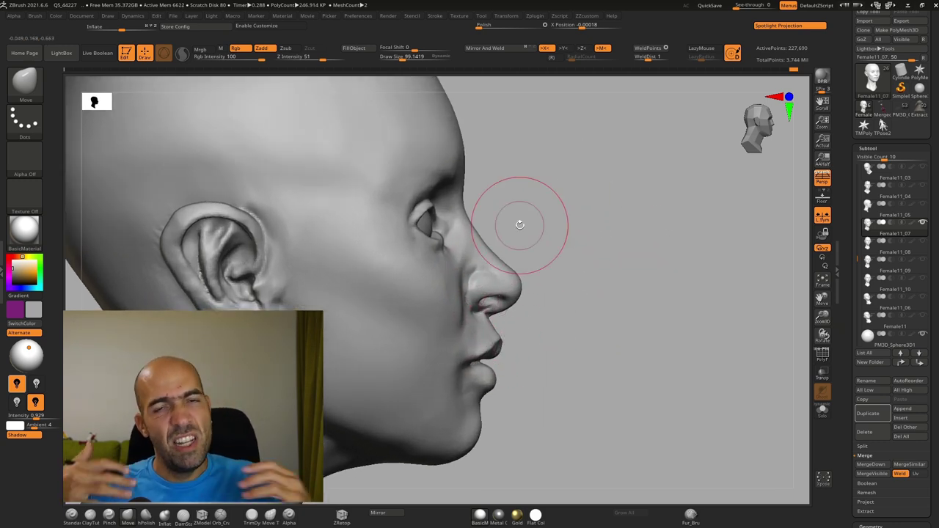
mouse_move(530, 346)
alt+mouse_down()
mouse_move(569, 324)
mouse_move(554, 341)
mouse_move(582, 304)
mouse_move(572, 220)
mouse_move(606, 244)
mouse_move(535, 256)
mouse_move(550, 224)
alt+mouse_up()
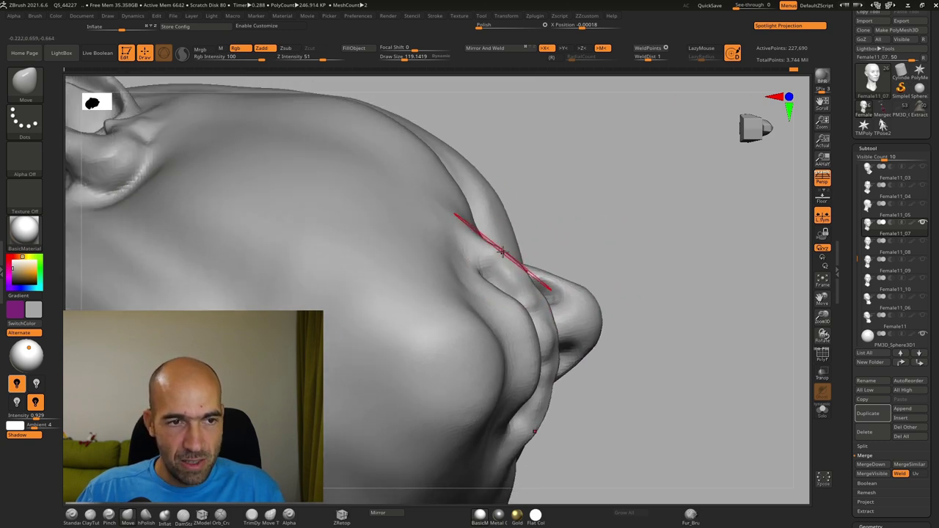
mouse_move(503, 254)
mouse_down()
mouse_move(482, 255)
mouse_move(506, 270)
mouse_move(497, 286)
mouse_up()
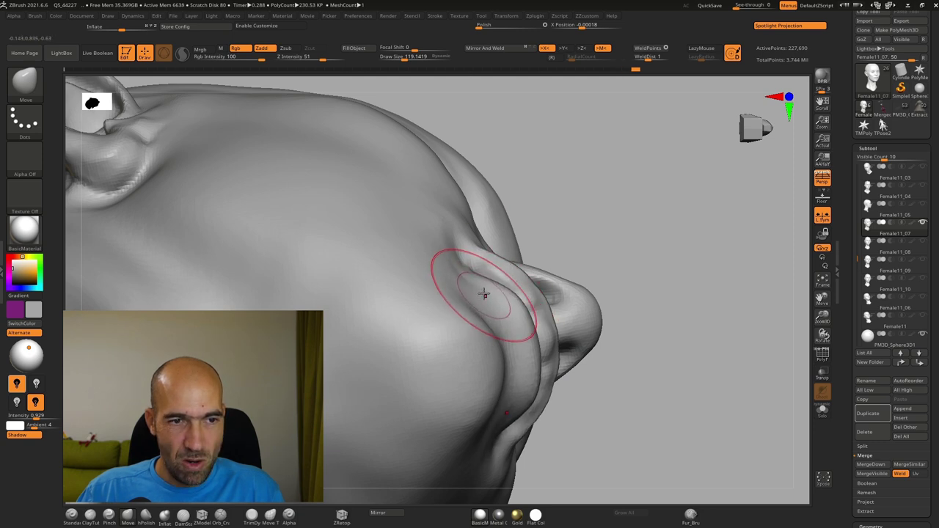
drag(611, 253, 606, 348)
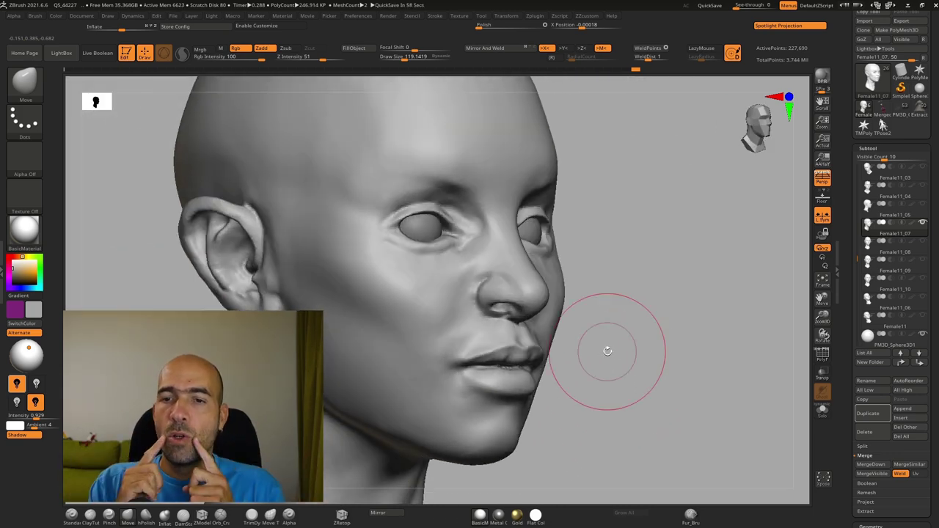
Work over the mouth corner and the area beside the lower lip with the Move and Standard brushes.
key(ctrl+shift)
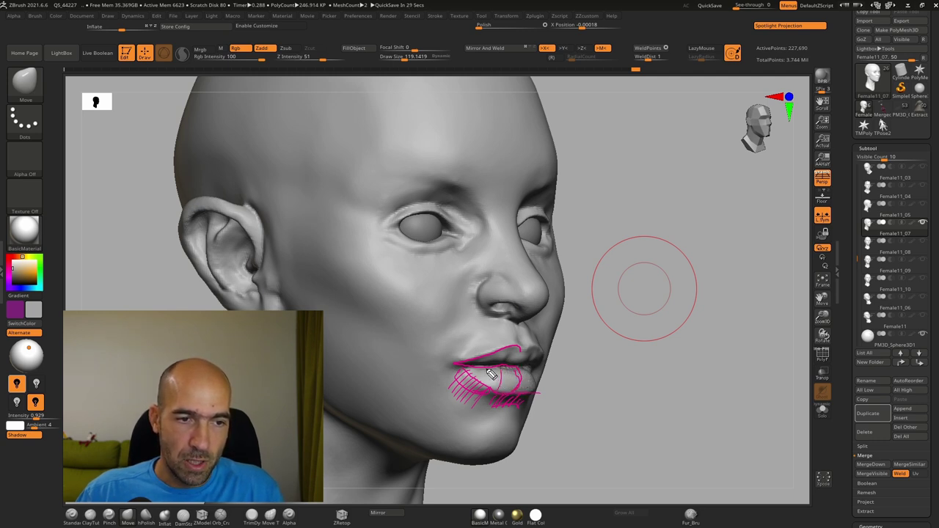
key(ctrl+shift+7)
mouse_move(593, 385)
mouse_down()
mouse_move(600, 373)
mouse_move(624, 377)
mouse_move(624, 329)
mouse_move(570, 415)
mouse_up()
mouse_move(459, 377)
mouse_down()
mouse_move(449, 342)
mouse_move(439, 340)
mouse_move(445, 362)
mouse_move(501, 389)
mouse_move(424, 376)
mouse_move(458, 356)
mouse_up()
key(b)
key(s)
key(t)
mouse_move(593, 352)
mouse_down()
mouse_move(629, 385)
mouse_move(594, 334)
mouse_up()
Carve the hollow below the lower lip toward the mouth corner with the DamStandard brush at a draw size of about 115.
key(b)
key(d)
key(s)
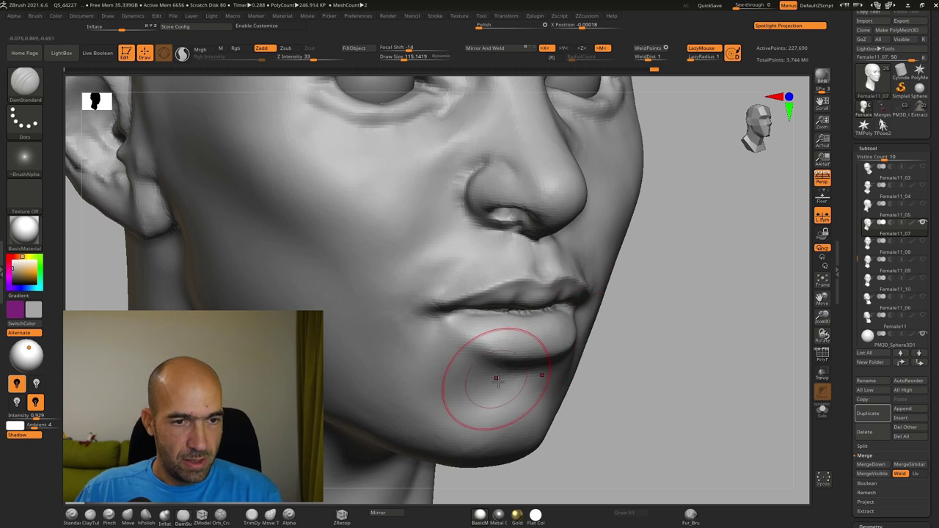
drag(646, 386, 477, 395)
drag(534, 383, 451, 415)
Carve the nasolabial fold from the nostril wing to the mouth corner with DamStandard at a draw size of about 91, and smooth it.
alt+drag(651, 386, 646, 368)
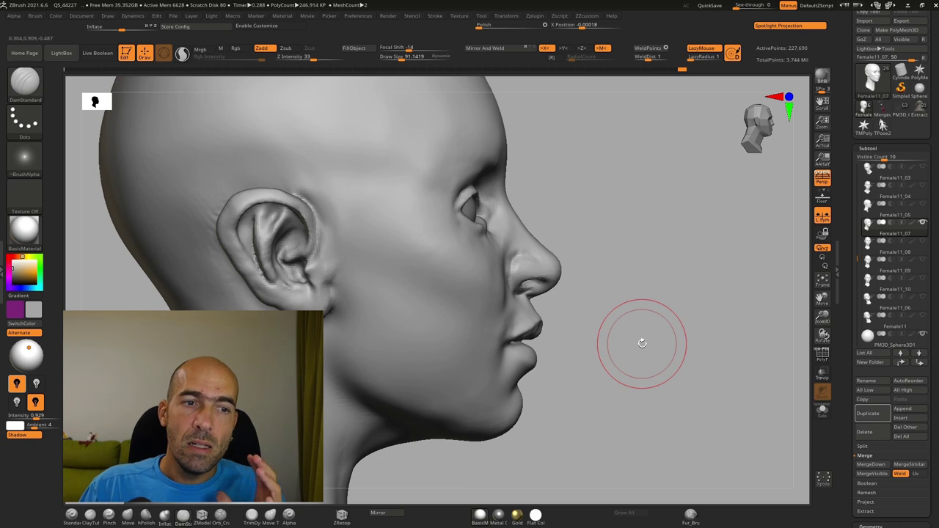
mouse_move(640, 274)
mouse_down()
mouse_move(620, 274)
mouse_move(629, 302)
mouse_up()
drag(480, 190, 415, 314)
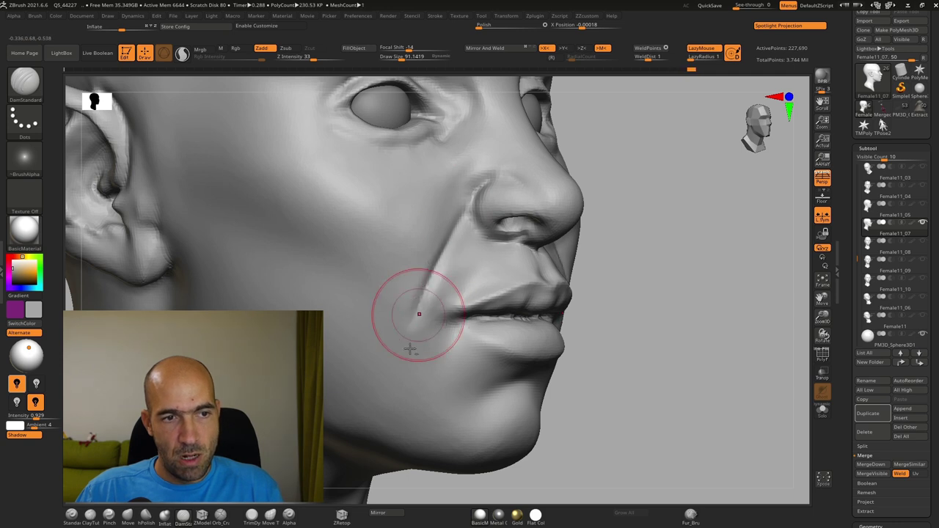
drag(482, 182, 416, 317)
mouse_move(443, 262)
shift+mouse_down()
mouse_move(434, 273)
mouse_move(435, 248)
shift+mouse_up()
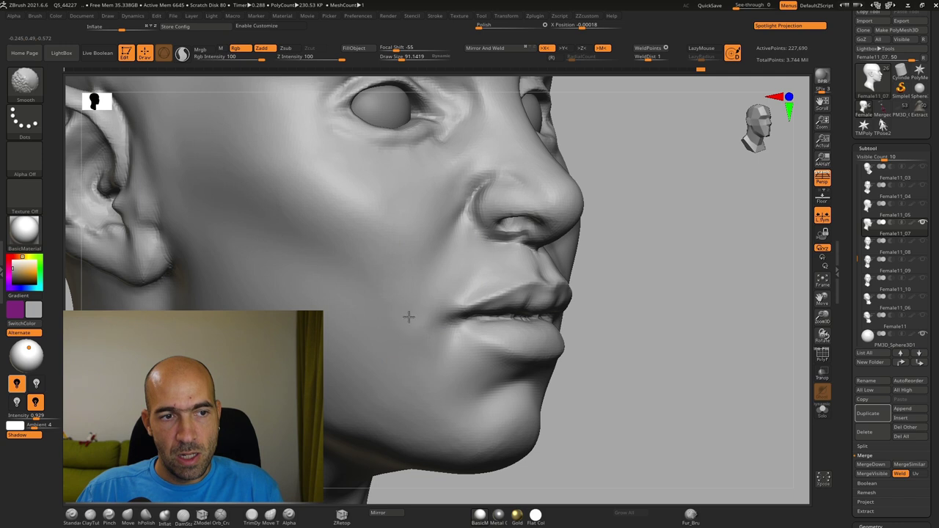
shift+drag(455, 178, 441, 194)
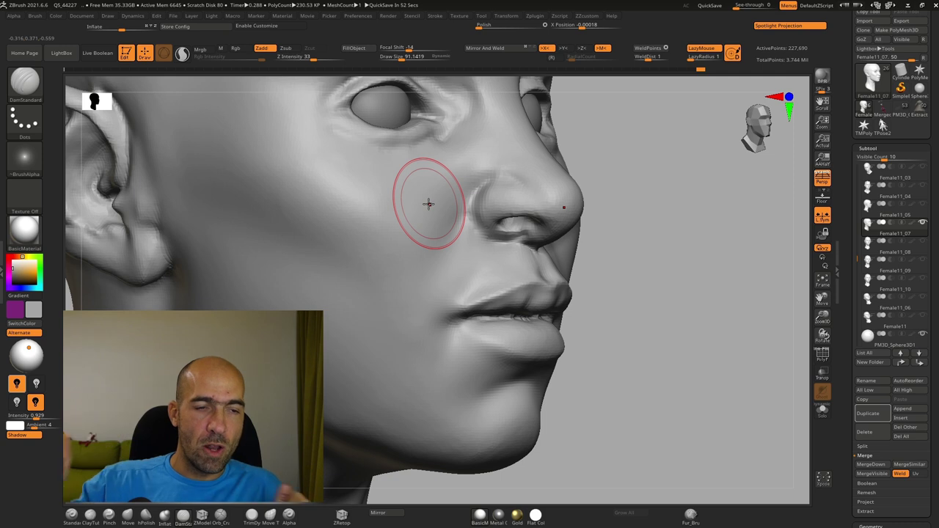
Shape the surface between the nostril and the upper lip with the Standard brush at a draw size of about 91.
drag(644, 341, 654, 365)
key(b)
key(s)
key(t)
mouse_move(464, 309)
mouse_down()
mouse_move(524, 279)
mouse_move(472, 308)
mouse_move(511, 254)
mouse_move(464, 318)
mouse_move(504, 298)
mouse_move(477, 288)
mouse_up()
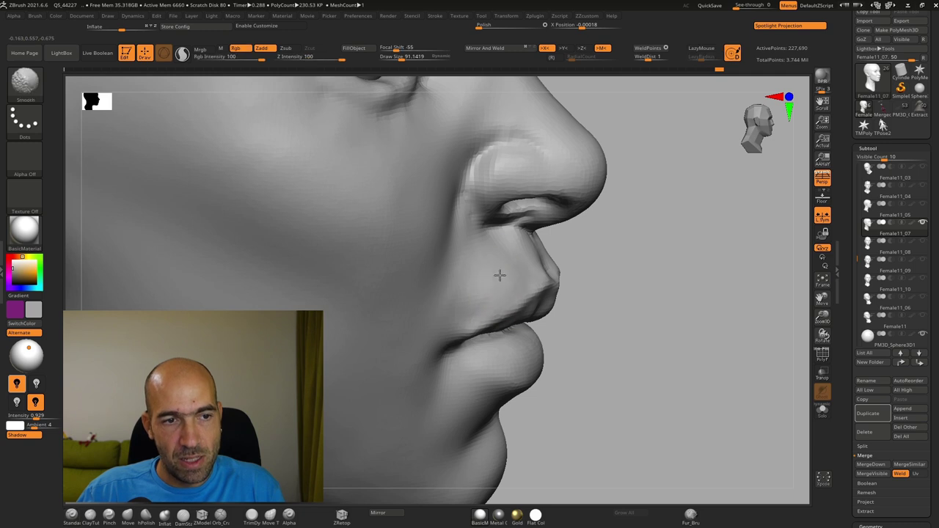
mouse_move(632, 293)
mouse_down()
mouse_move(621, 267)
mouse_move(626, 284)
mouse_move(603, 272)
mouse_up()
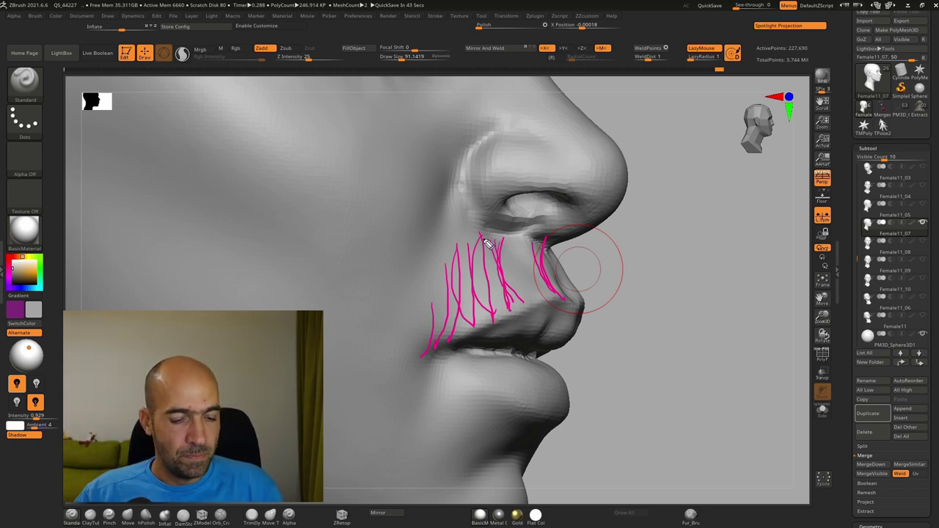
key(Escape)
mouse_move(650, 310)
mouse_down()
mouse_move(646, 326)
mouse_move(635, 321)
mouse_move(646, 300)
mouse_move(634, 295)
mouse_up()
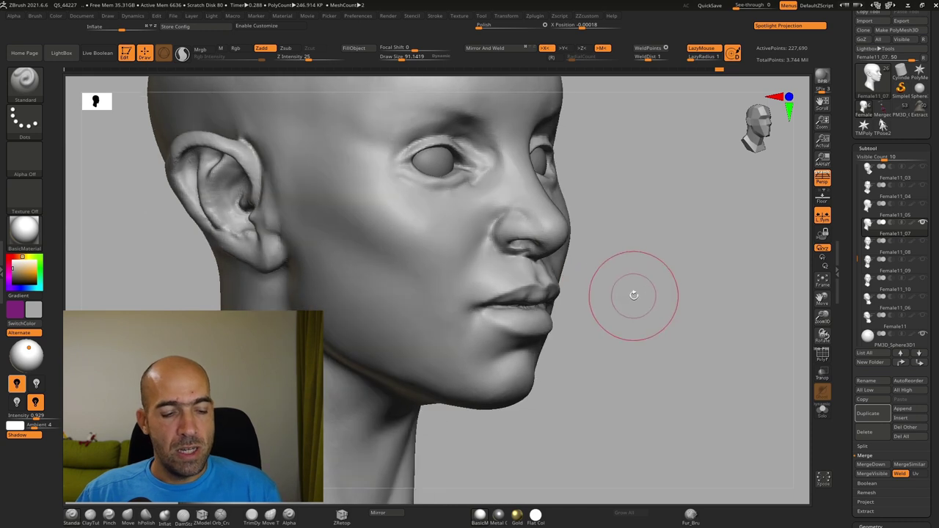
Build up volume from below the nostril down past the mouth corner with the ClayTubes brush, and smooth it.
key(b)
key(c)
key(t)
alt+drag(660, 252, 659, 285)
drag(482, 276, 449, 338)
drag(493, 273, 440, 344)
drag(522, 255, 440, 336)
mouse_move(467, 282)
mouse_down()
mouse_move(434, 359)
mouse_move(457, 357)
mouse_move(443, 316)
mouse_up()
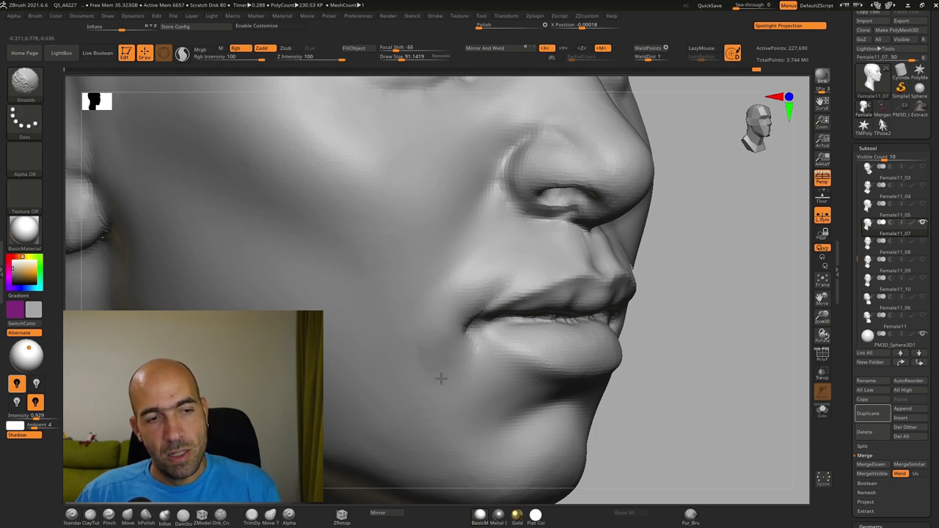
Reshape the underside of the jaw where it meets the throat with the Move brush at a draw size of about 107.
mouse_move(663, 364)
alt+mouse_down()
mouse_move(629, 318)
mouse_move(653, 327)
alt+mouse_up()
alt+drag(580, 335, 598, 333)
key(b)
key(m)
key(v)
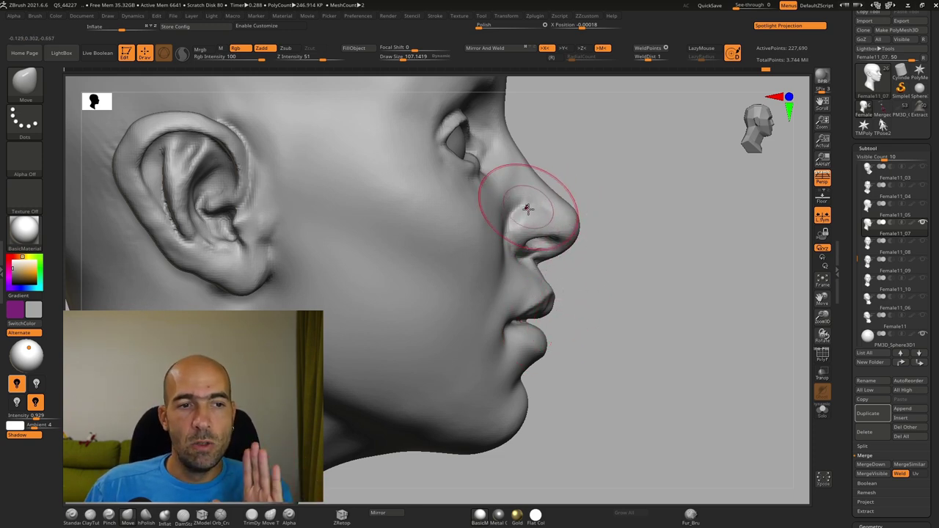
ctrl+right_drag(504, 458, 497, 364)
drag(475, 369, 492, 358)
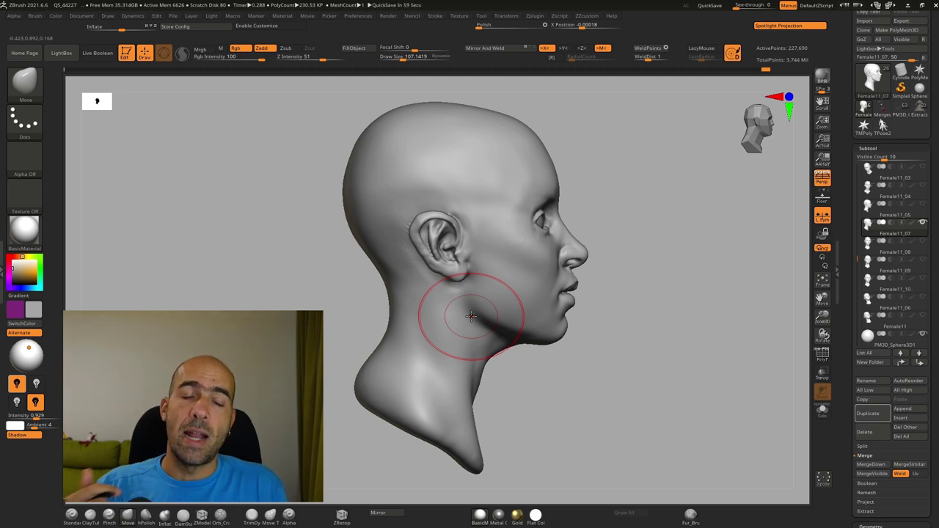
ctrl+right_drag(584, 369, 543, 385)
mouse_move(509, 348)
mouse_down()
mouse_move(499, 346)
mouse_move(534, 335)
mouse_up()
right_drag(555, 368, 550, 333)
Flatten the plane along and beneath the jawline with the hPolish brush at a draw size of about 107.
key(b)
key(h)
key(p)
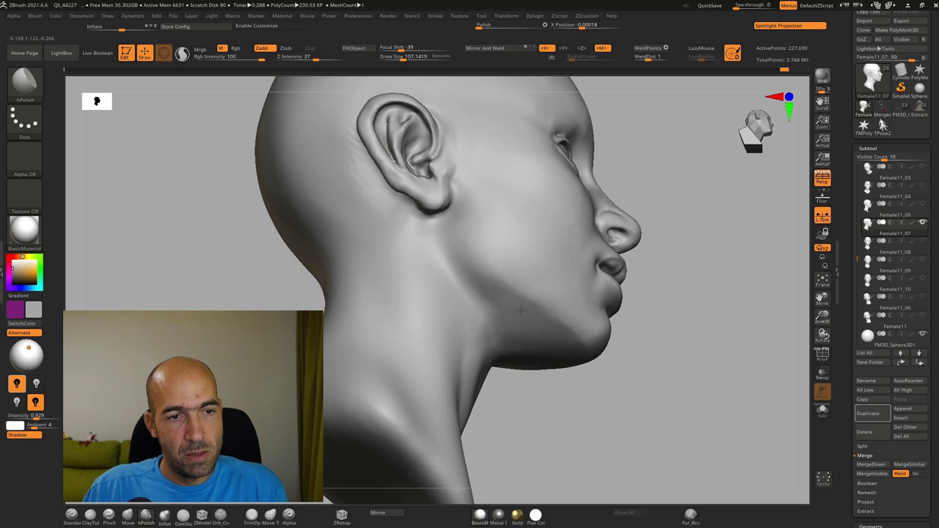
mouse_move(603, 375)
mouse_down()
mouse_move(585, 417)
mouse_move(579, 405)
mouse_up()
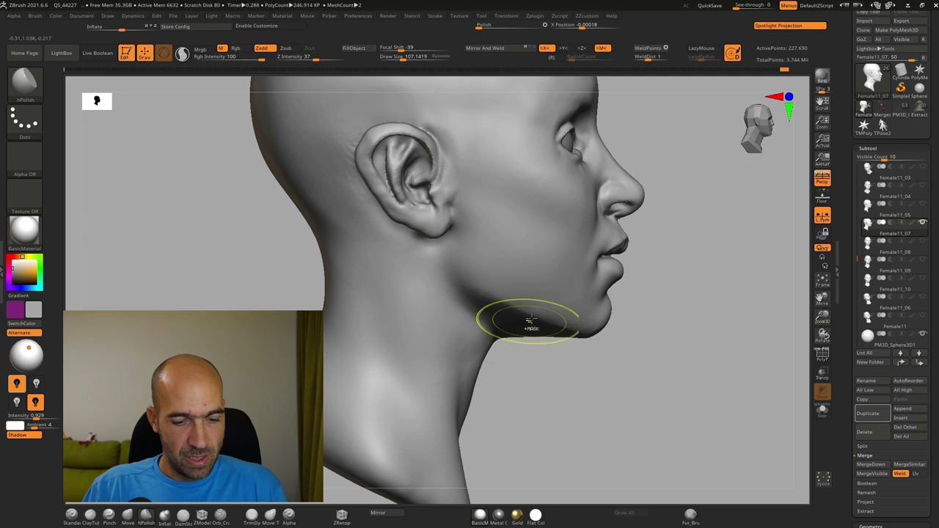
key(ctrl+shift)
key(ctrl+shift+z)
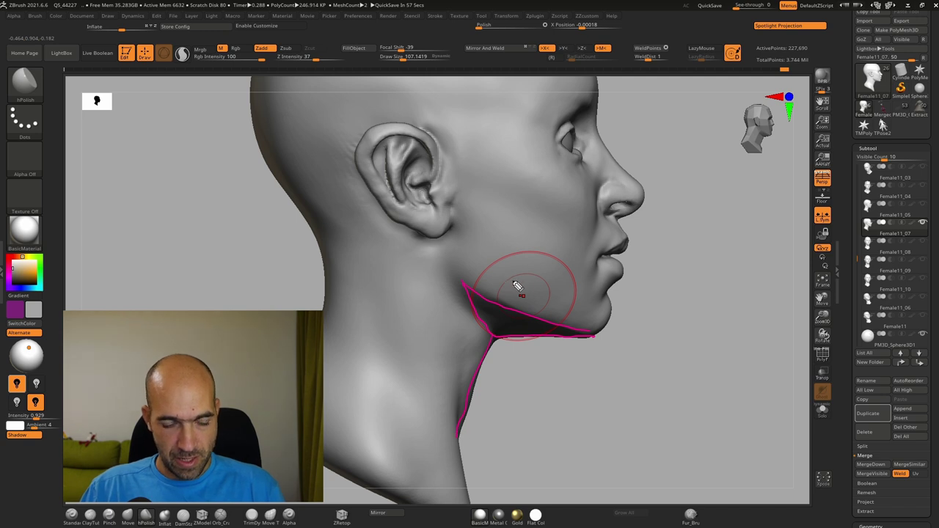
key(ctrl+shift+7)
Adjust the lip profile in side view with the Move brush at a draw size of about 107.
mouse_move(609, 394)
alt+mouse_down()
mouse_move(605, 359)
mouse_move(563, 361)
mouse_move(601, 357)
mouse_move(598, 422)
alt+mouse_up()
drag(598, 422, 646, 323)
key(b)
key(m)
key(v)
mouse_move(593, 310)
alt+mouse_down()
mouse_move(580, 339)
mouse_move(587, 371)
alt+mouse_up()
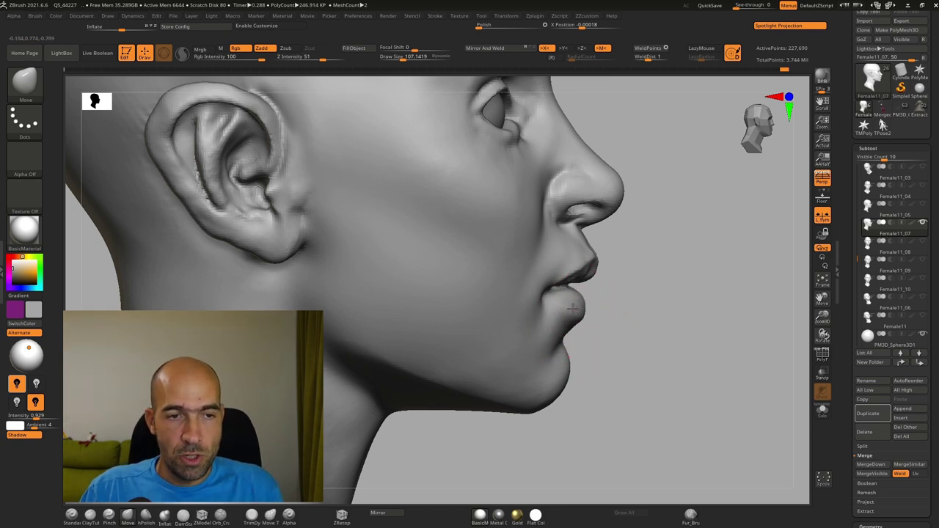
Add fullness to the lips with the Inflat brush at Z intensity 10 and a draw size of about 107.
mouse_move(679, 299)
mouse_down()
mouse_move(639, 289)
mouse_move(624, 300)
mouse_move(678, 311)
mouse_up()
key(b)
key(i)
key(n)
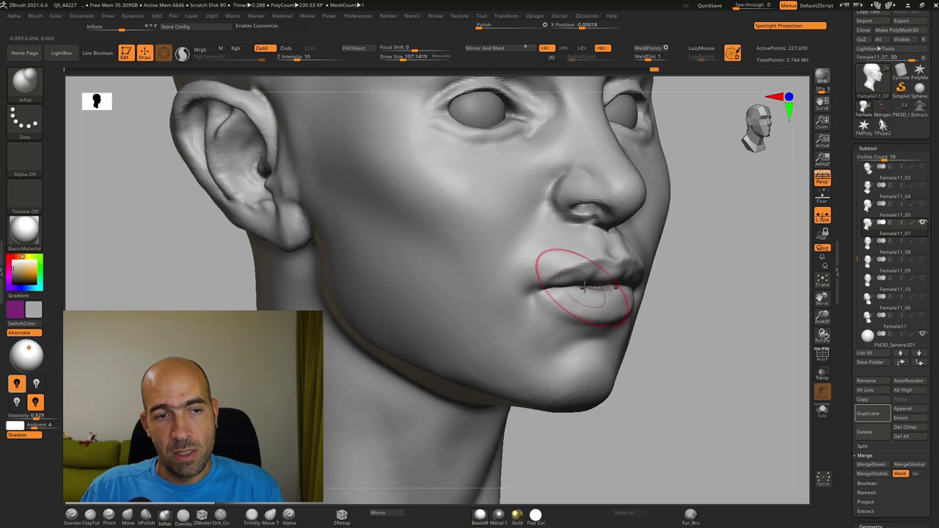
Refine the side profile of the nostril area and lower lip with the Move brush at a draw size of about 107.
mouse_move(715, 296)
mouse_down()
mouse_move(742, 304)
mouse_move(712, 298)
mouse_move(740, 299)
mouse_move(625, 338)
mouse_up()
key(b)
key(m)
key(v)
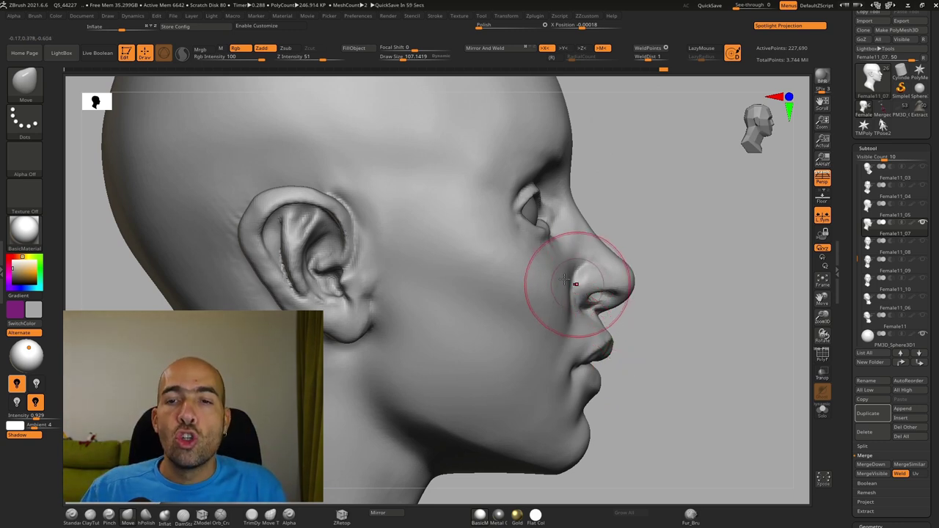
drag(651, 347, 630, 347)
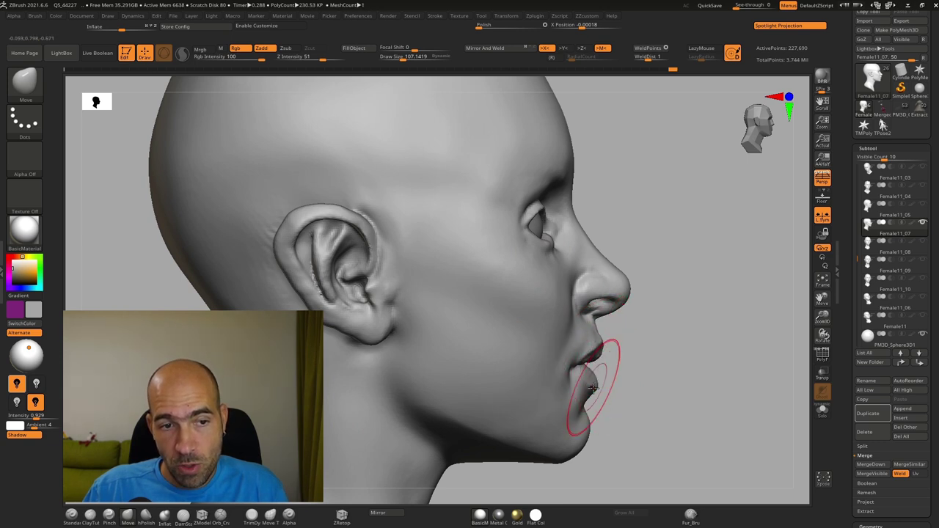
mouse_move(619, 426)
alt+mouse_down()
mouse_move(598, 417)
mouse_move(566, 433)
alt+mouse_up()
mouse_move(634, 406)
mouse_down()
mouse_move(617, 386)
mouse_move(600, 403)
mouse_up()
drag(701, 398, 613, 382)
alt+drag(613, 381, 598, 394)
Sculpt the fold from the mouth corner toward the jaw with the Standard brush, and smooth the lower cheek.
key(b)
key(s)
key(t)
drag(553, 284, 507, 375)
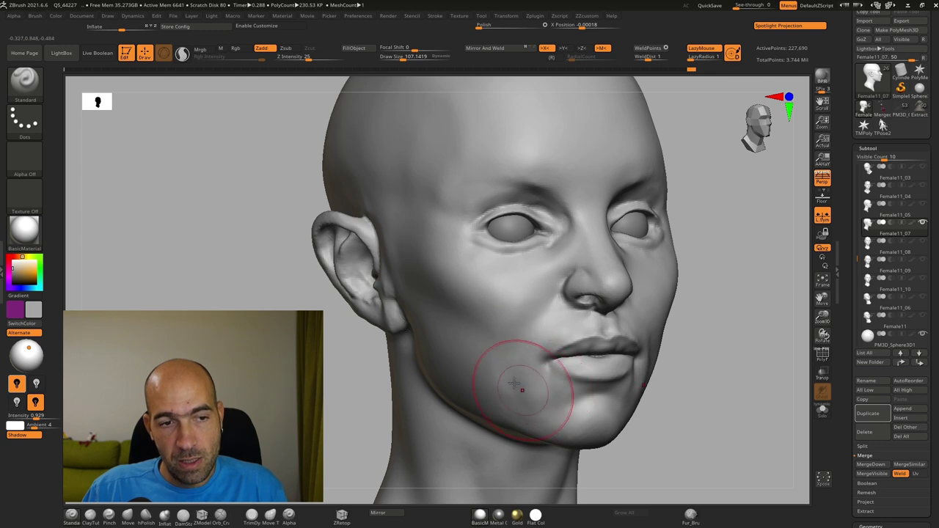
shift+drag(546, 386, 533, 404)
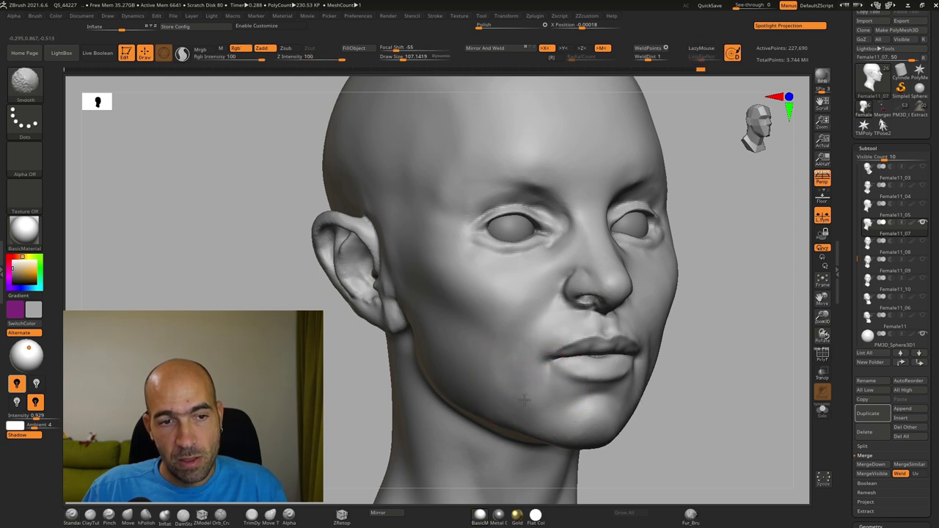
shift+drag(520, 300, 494, 300)
Polish the planes of the upper lip with the hPolish brush at a draw size of about 87.
drag(745, 302, 624, 315)
drag(440, 393, 592, 381)
mouse_move(636, 367)
mouse_down()
mouse_move(608, 362)
mouse_move(654, 362)
mouse_move(673, 306)
mouse_up()
key(b)
key(h)
key(p)
key(bracketleft)
key(bracketleft)
mouse_move(738, 328)
mouse_down()
mouse_move(763, 306)
mouse_move(706, 366)
mouse_up()
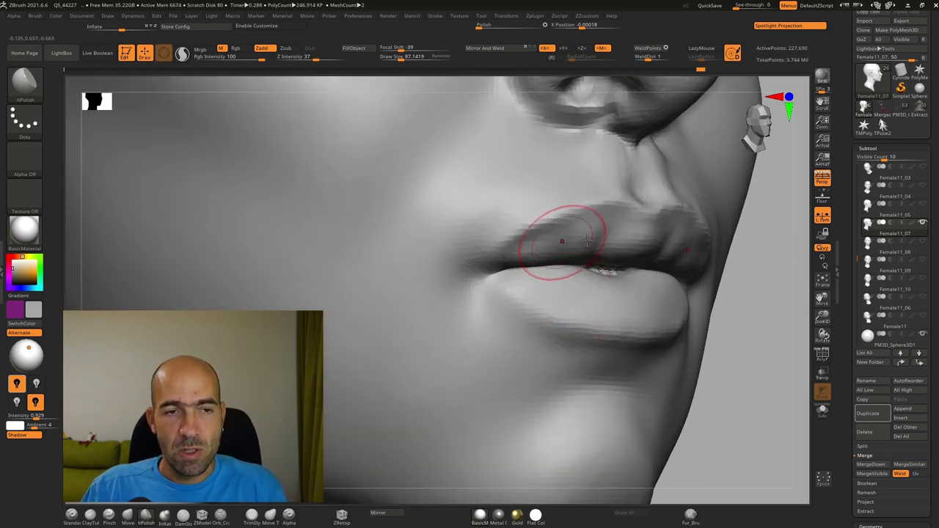
Build up the form of the lower lip with the Standard brush at Z intensity 25 and smooth it.
mouse_move(726, 304)
mouse_down()
mouse_move(757, 313)
mouse_move(733, 314)
mouse_up()
key(b)
key(s)
key(t)
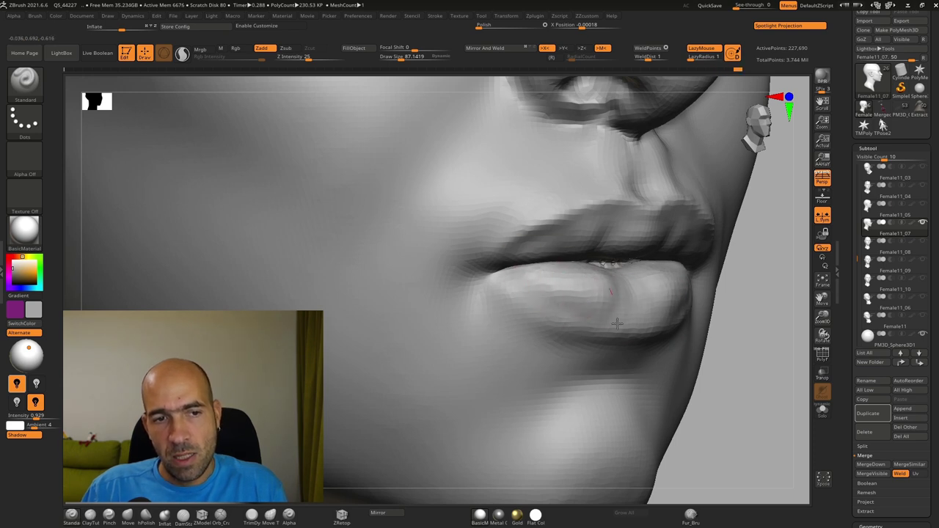
drag(738, 368, 703, 370)
shift+drag(618, 290, 550, 312)
Refine the edges and surface of the lips with the Pinch and Standard brushes.
mouse_move(790, 356)
alt+mouse_down()
mouse_move(168, 248)
mouse_move(312, 297)
alt+mouse_up()
mouse_move(675, 308)
mouse_down()
mouse_move(694, 308)
mouse_move(708, 332)
mouse_move(729, 325)
mouse_move(700, 323)
mouse_up()
key(b)
key(p)
key(i)
mouse_move(727, 360)
alt+mouse_down()
mouse_move(696, 344)
mouse_move(715, 350)
mouse_move(707, 330)
mouse_move(726, 352)
alt+mouse_up()
key(b)
key(s)
key(t)
mouse_move(606, 335)
mouse_down()
mouse_move(512, 326)
mouse_move(552, 328)
mouse_up()
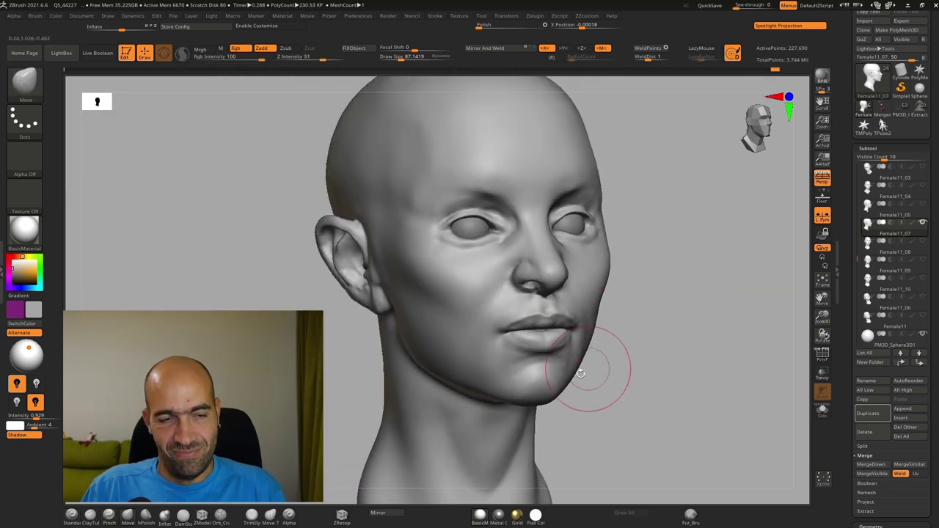
Adjust the chin and lower jaw contour with the Move brush at a draw size of about 87.
drag(545, 394, 531, 388)
shift+drag(621, 377, 598, 379)
alt+drag(640, 420, 624, 365)
drag(725, 352, 687, 356)
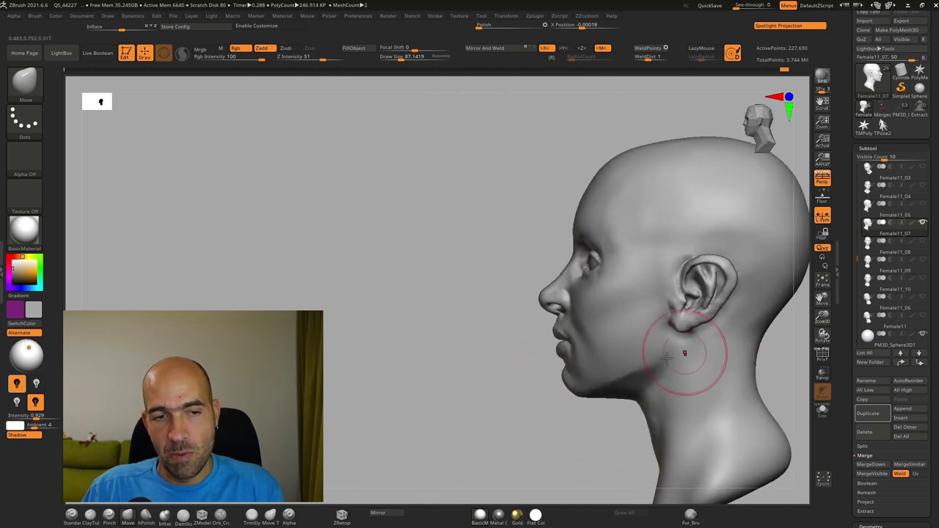
right_drag(587, 365, 503, 334)
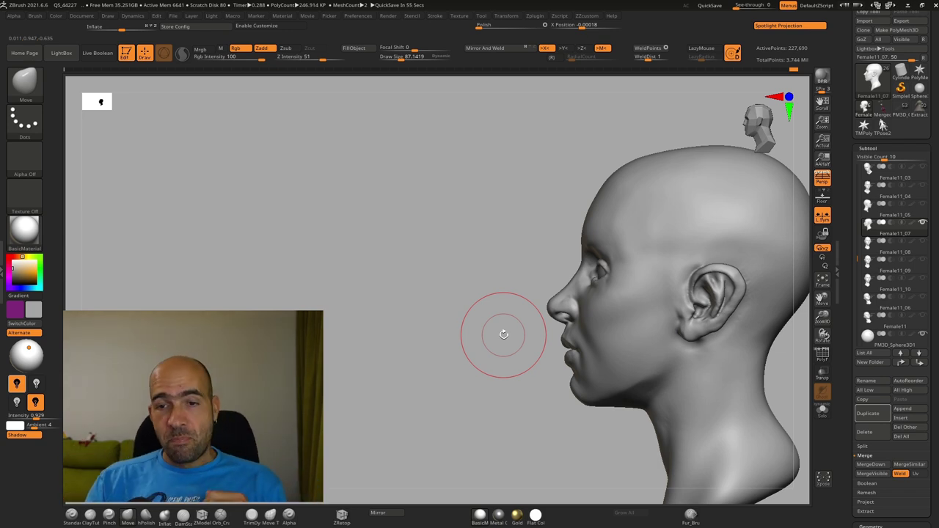
mouse_move(883, 246)
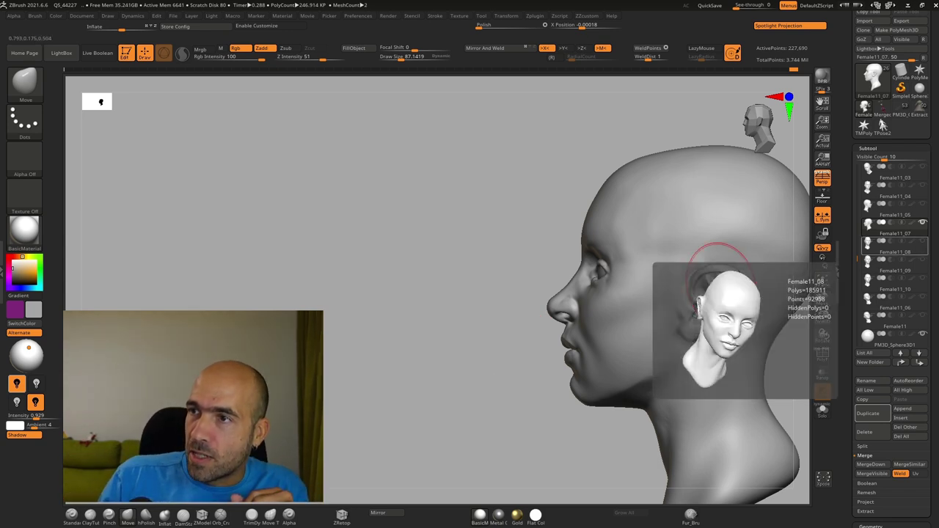
drag(873, 1, 700, 2)
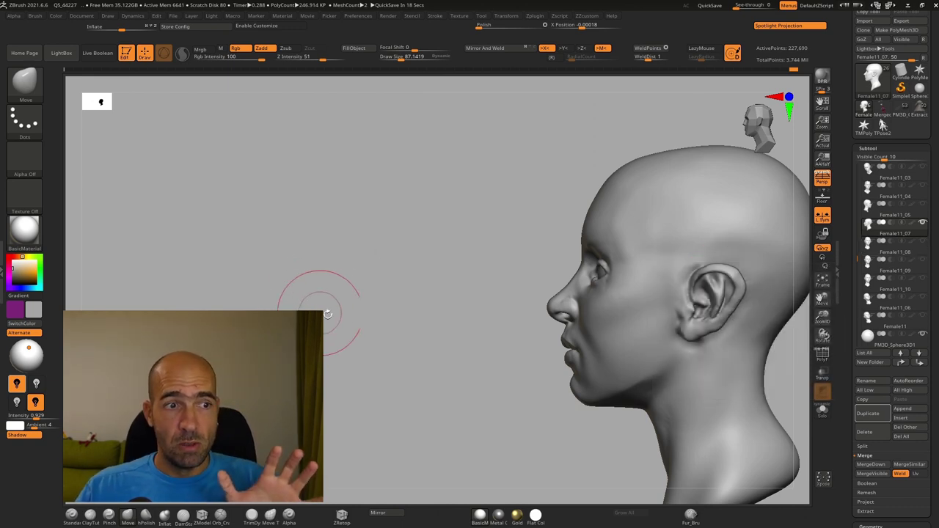
Reshape the side profile of the skull and back of the neck with the Move brush at a draw size of about 123.
ctrl+right_drag(351, 244, 309, 208)
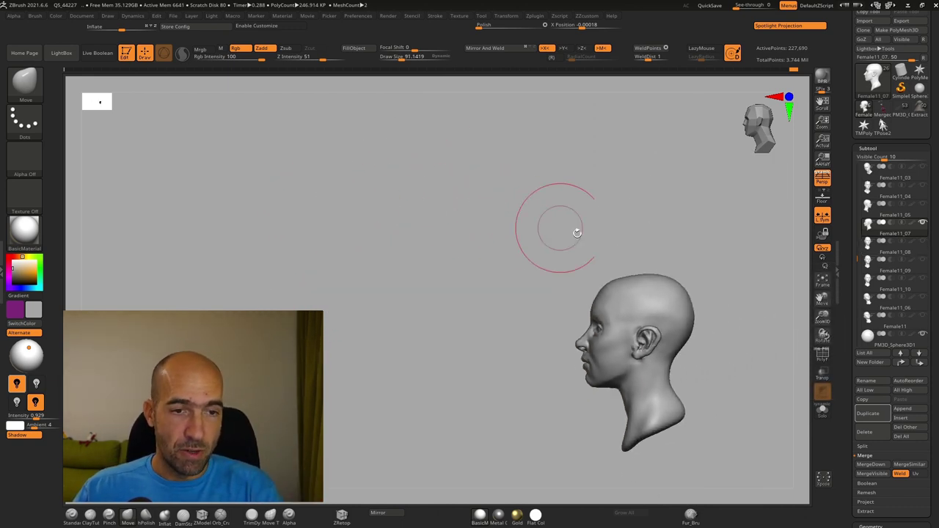
alt+right_drag(715, 281, 685, 258)
ctrl+right_drag(685, 258, 694, 280)
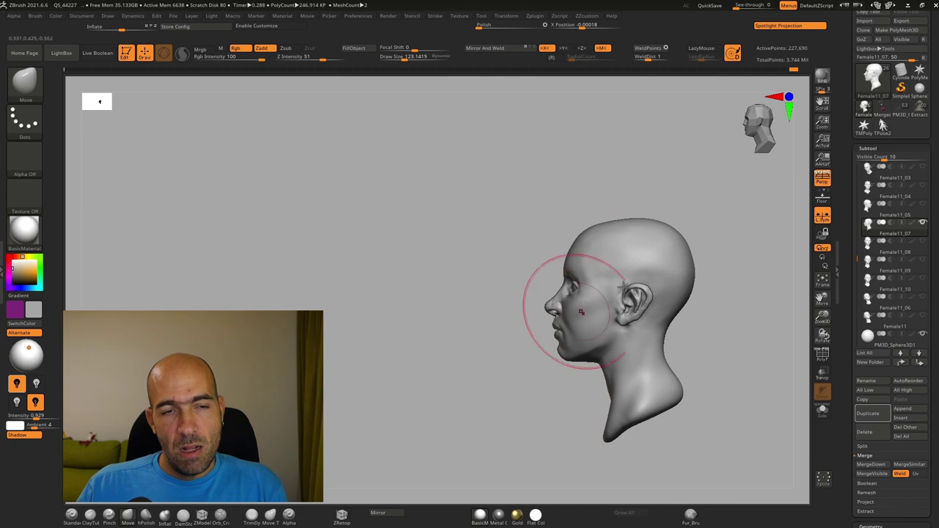
alt+right_drag(688, 204, 662, 199)
ctrl+right_drag(662, 199, 664, 215)
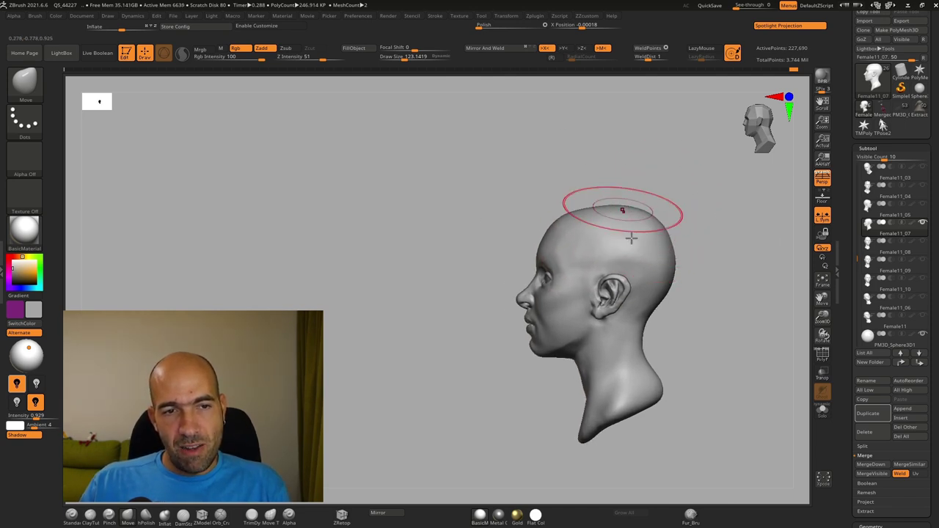
ctrl+right_drag(690, 248, 671, 230)
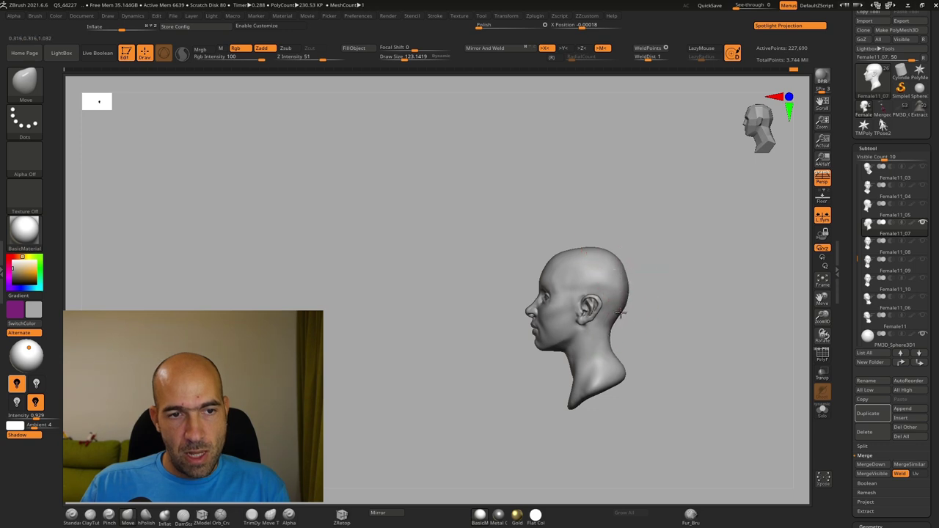
mouse_move(646, 311)
alt+right_down()
mouse_move(644, 258)
mouse_move(655, 348)
alt+right_up()
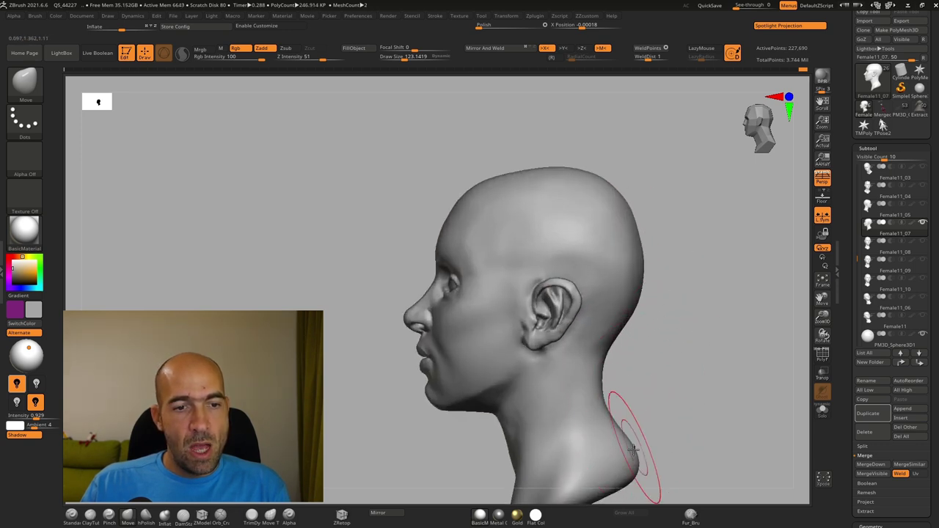
mouse_move(660, 381)
alt+right_down()
mouse_move(666, 331)
mouse_move(700, 321)
mouse_move(704, 396)
alt+right_up()
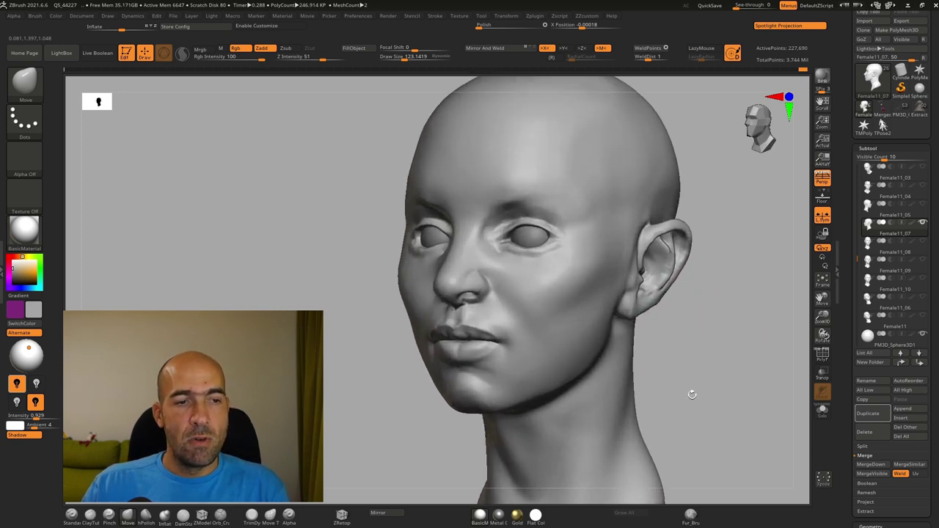
Adjust the cheek volume and outer face contour with the Move brush at a draw size of about 123.
drag(342, 264, 404, 293)
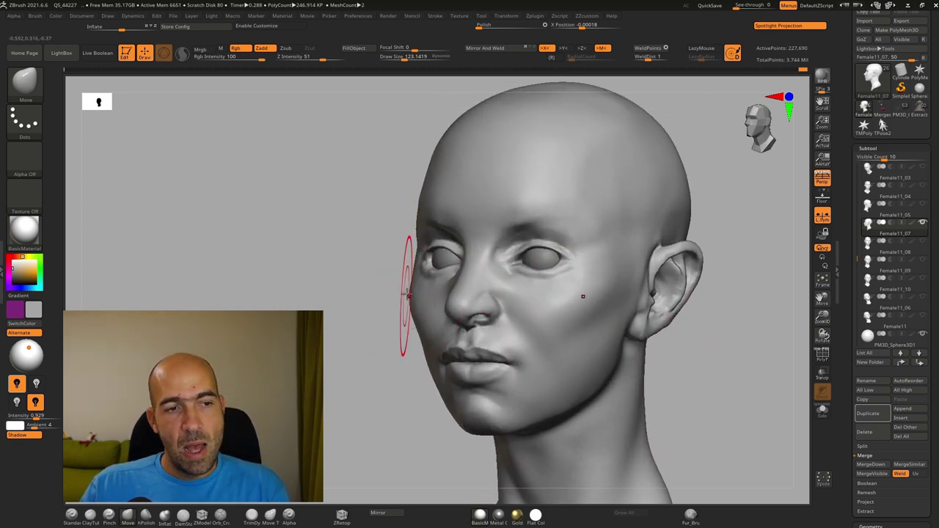
ctrl+right_drag(470, 317, 448, 343)
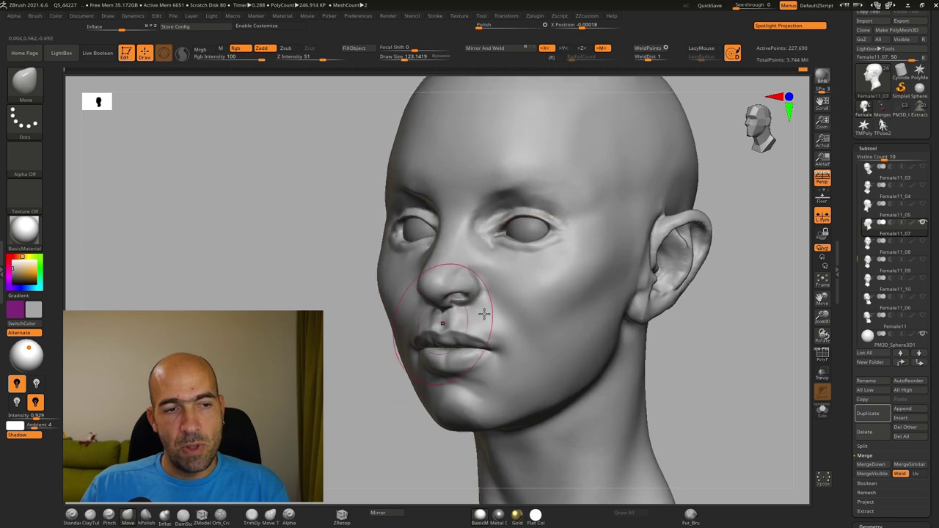
drag(548, 285, 542, 286)
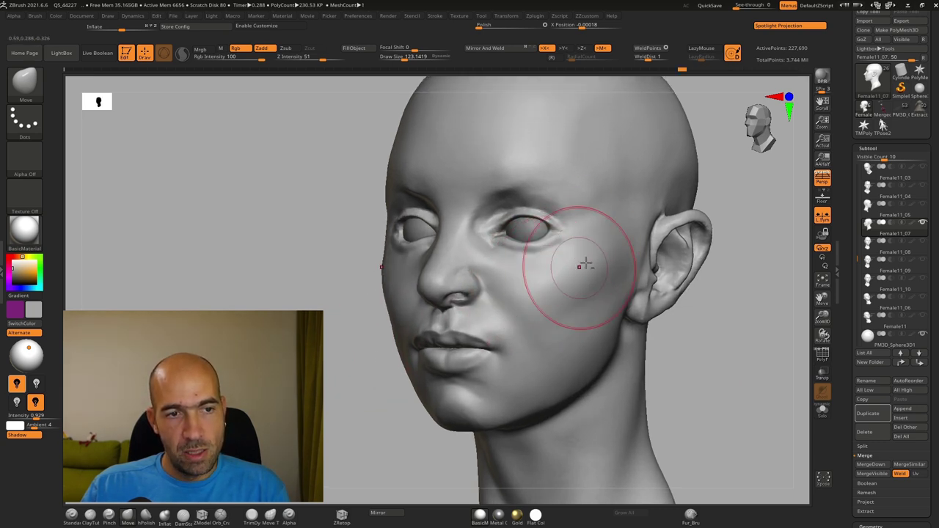
drag(722, 316, 749, 317)
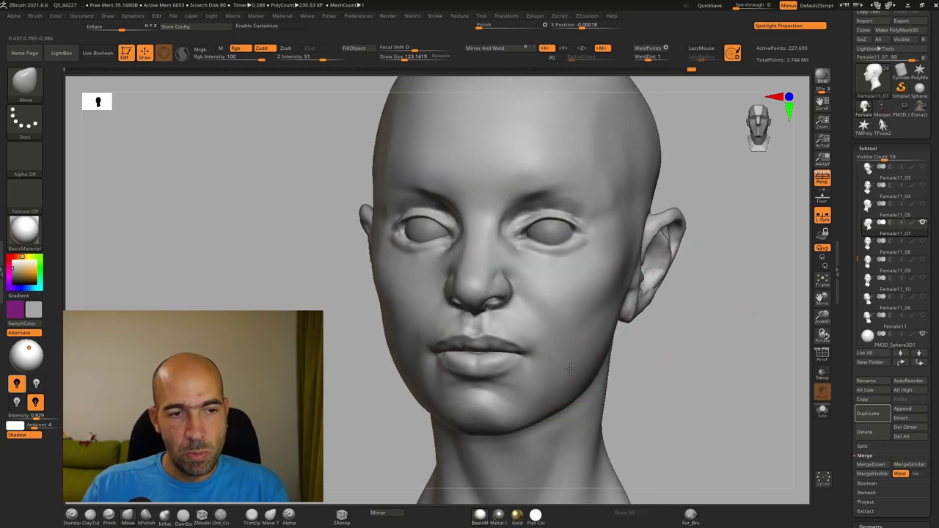
mouse_move(618, 362)
mouse_down()
mouse_move(646, 359)
mouse_move(636, 362)
mouse_up()
drag(471, 462, 542, 462)
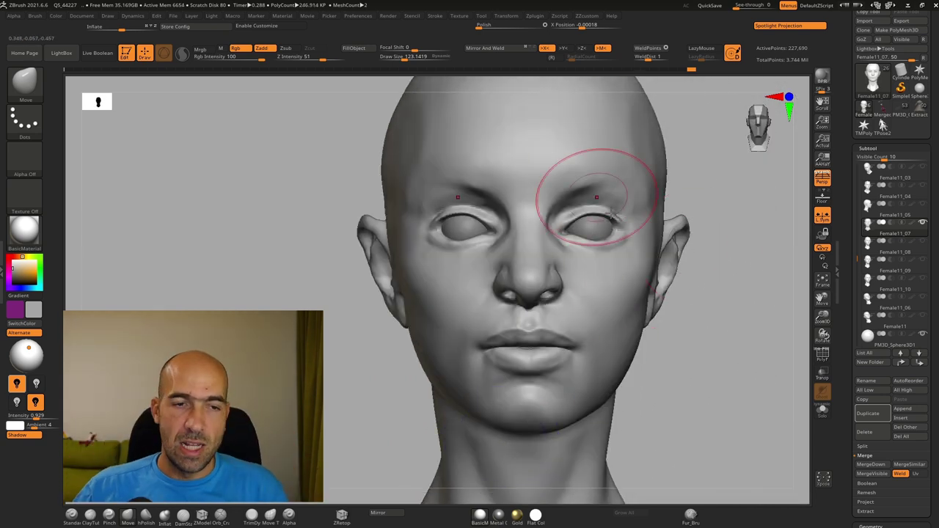
alt+drag(696, 373, 700, 360)
mouse_move(701, 364)
mouse_down()
mouse_move(670, 375)
mouse_move(700, 373)
mouse_up()
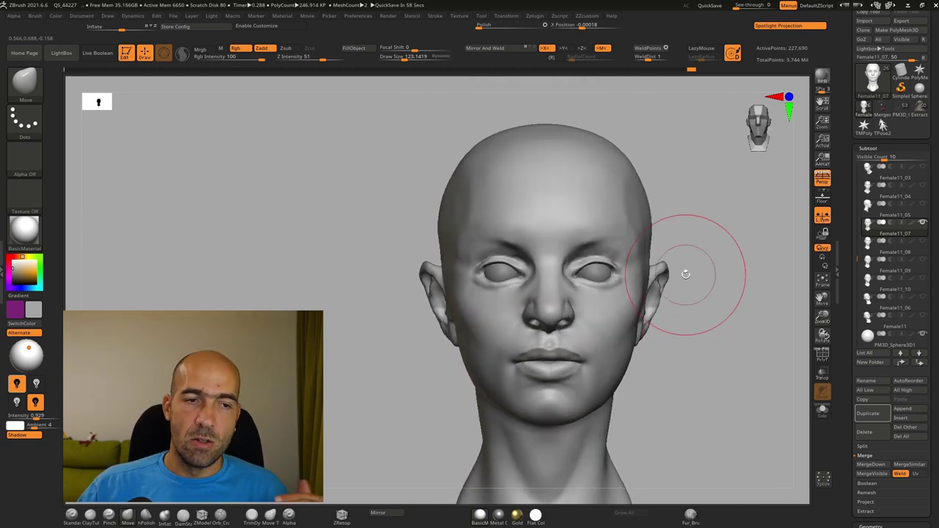
Refine the nostril wings and the area around the mouth with the Move brush at a draw size of about 123.
mouse_move(712, 348)
alt+mouse_down()
mouse_move(706, 367)
mouse_move(693, 340)
mouse_move(679, 351)
alt+mouse_up()
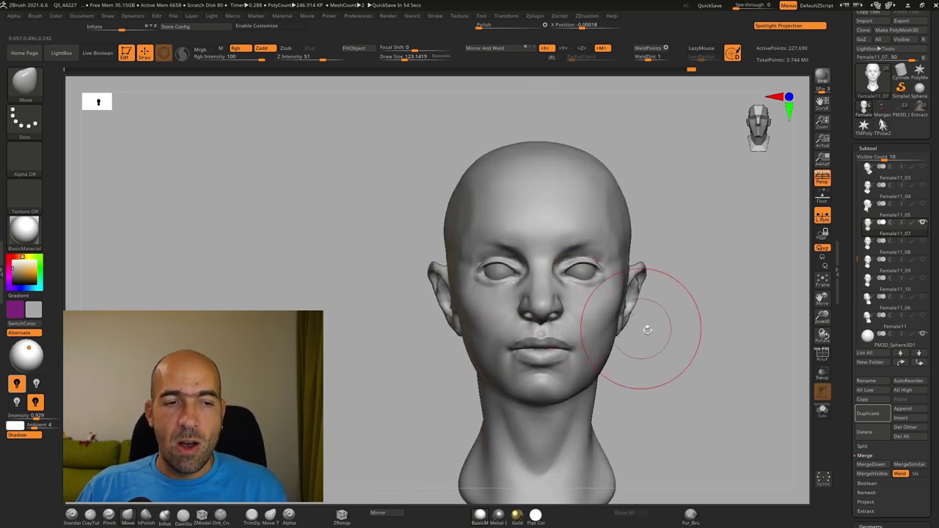
scroll(638, 328, up, 2)
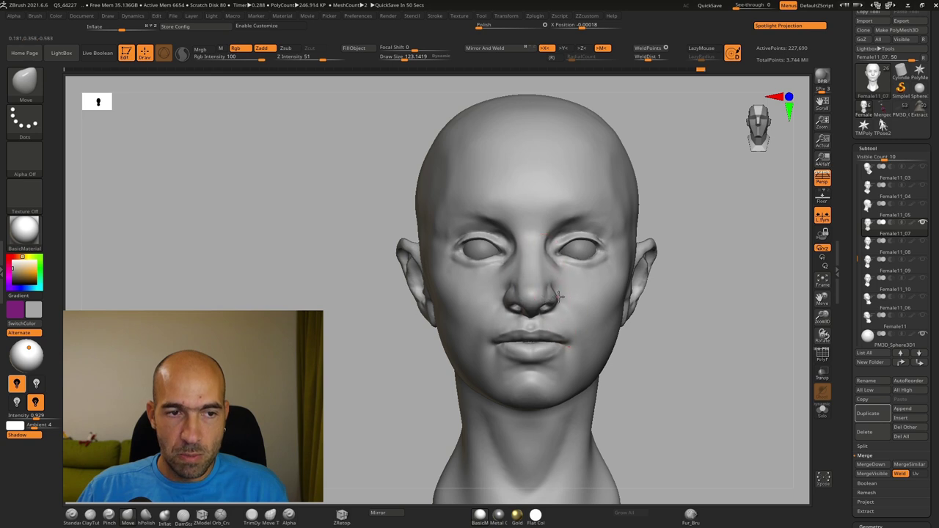
mouse_move(672, 347)
alt+mouse_down()
mouse_move(690, 336)
mouse_move(687, 354)
alt+mouse_up()
drag(687, 354, 726, 347)
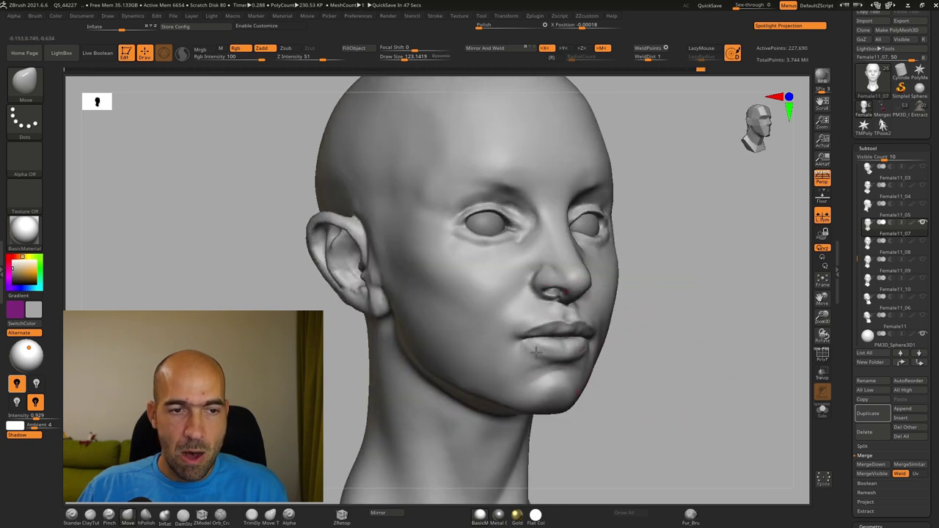
drag(657, 354, 701, 351)
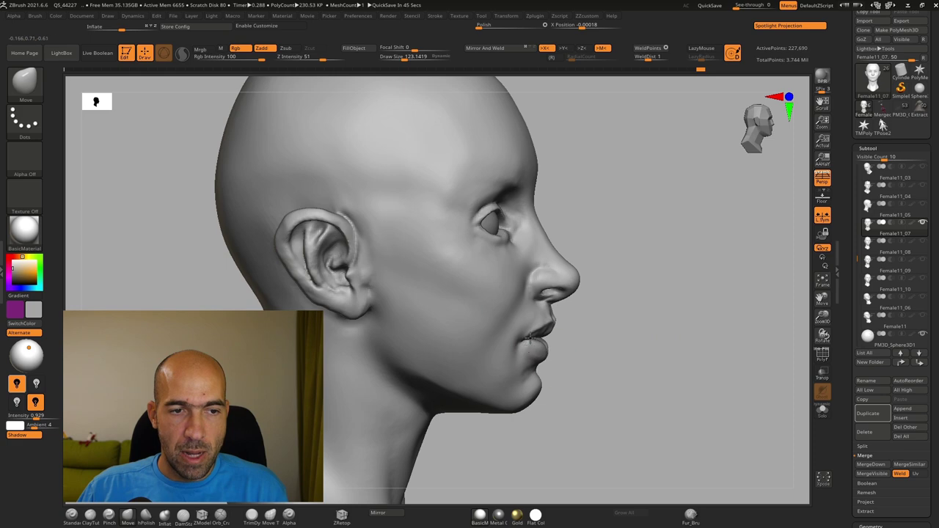
drag(621, 342, 518, 339)
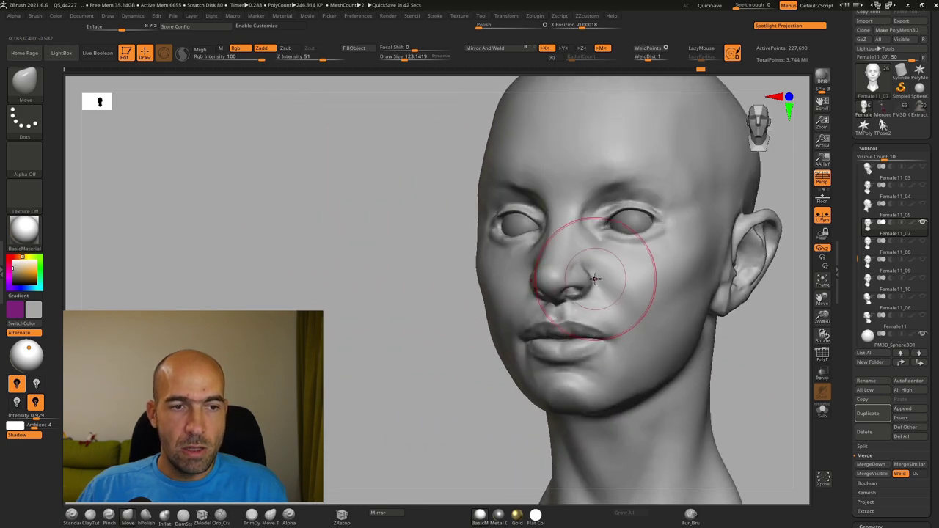
shift+drag(385, 370, 406, 371)
alt+drag(750, 345, 712, 430)
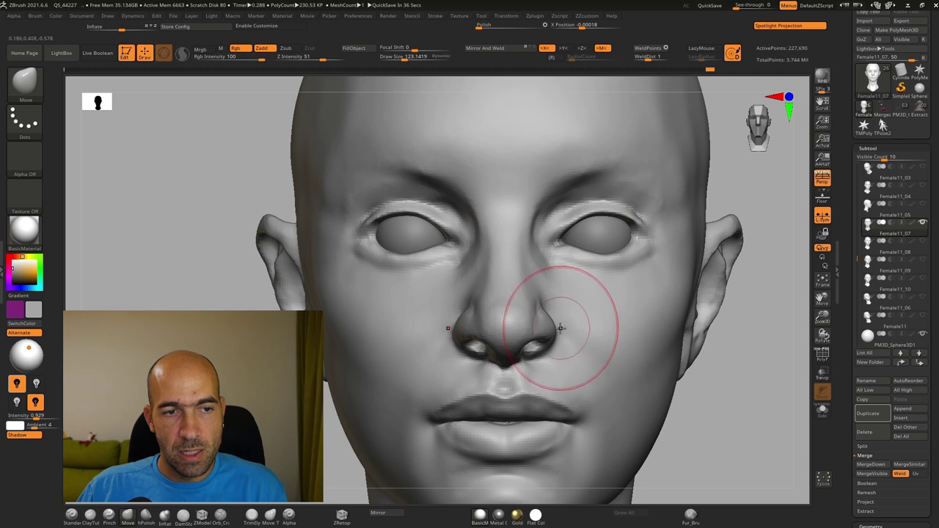
mouse_move(736, 403)
alt+mouse_down()
mouse_move(675, 379)
mouse_move(670, 386)
mouse_move(664, 343)
mouse_move(659, 372)
alt+mouse_up()
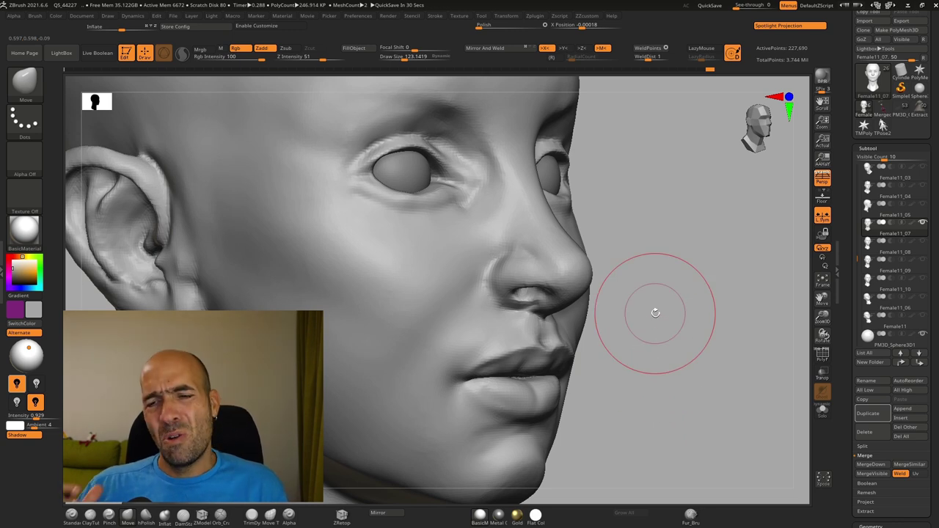
Shape the mouth corners and the line between the lips with the Move brush, and remove the guide line drawn over them.
mouse_move(891, 285)
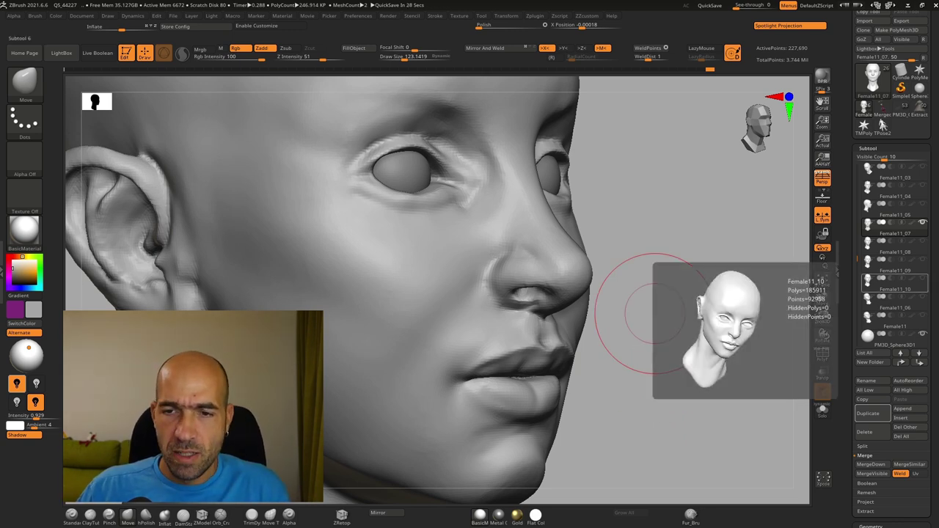
drag(712, 237, 696, 286)
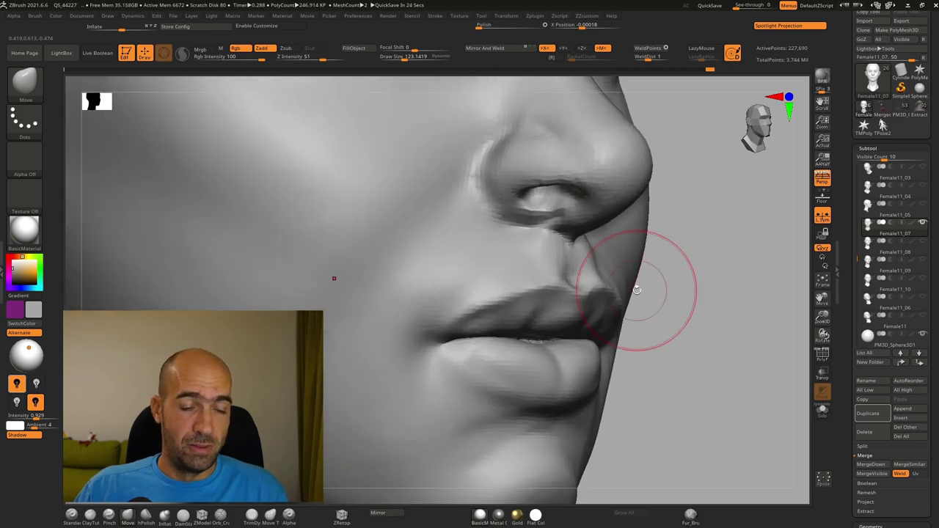
drag(653, 356, 579, 352)
alt+drag(291, 412, 314, 375)
mouse_move(723, 409)
alt+mouse_down()
mouse_move(746, 389)
mouse_move(743, 397)
alt+mouse_up()
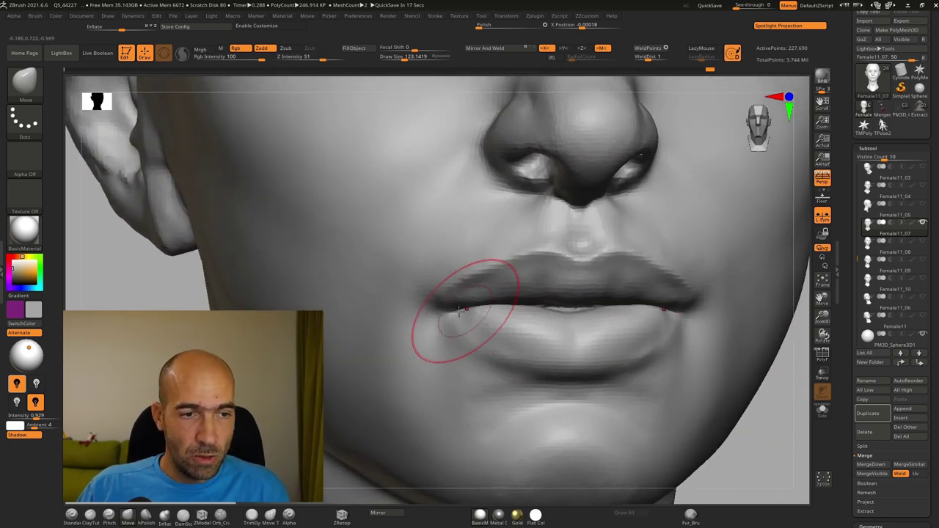
mouse_move(481, 306)
mouse_down()
mouse_move(473, 298)
mouse_move(479, 302)
mouse_up()
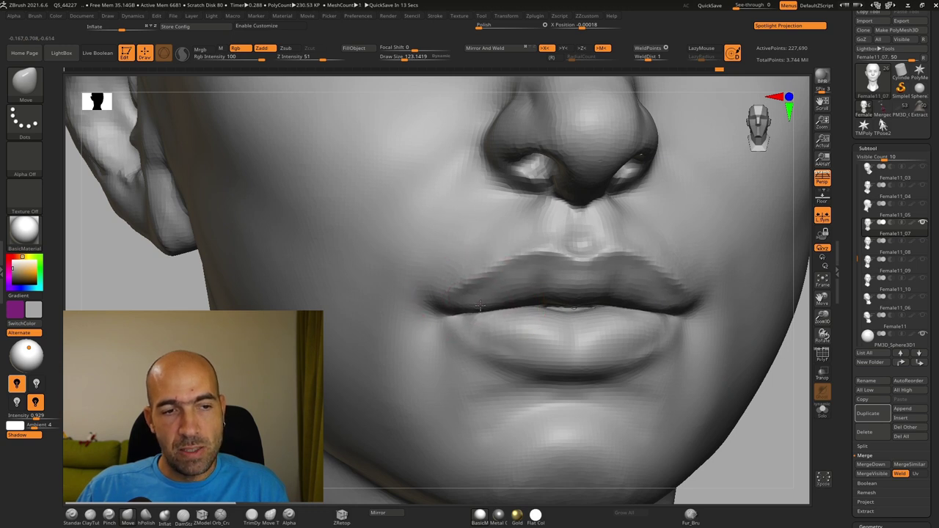
mouse_move(570, 298)
mouse_down()
mouse_move(568, 307)
mouse_move(531, 302)
mouse_up()
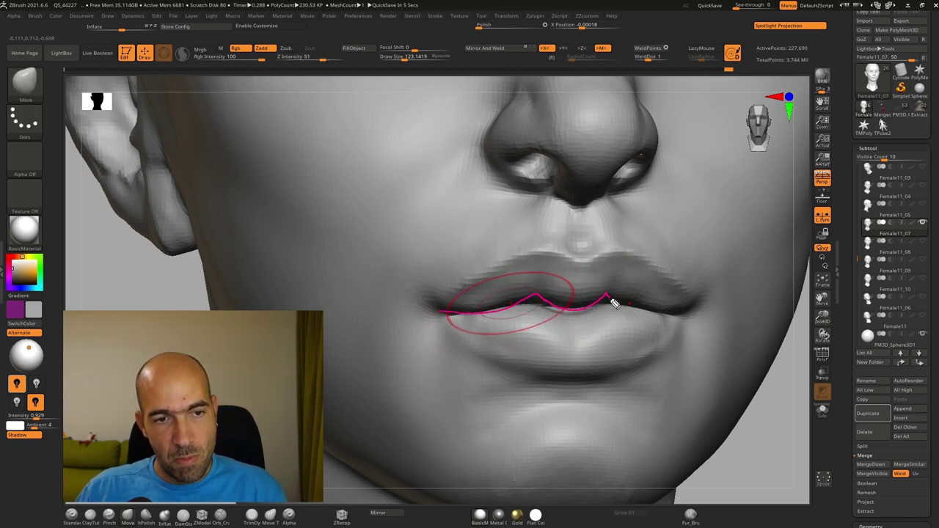
key(ctrl+z)
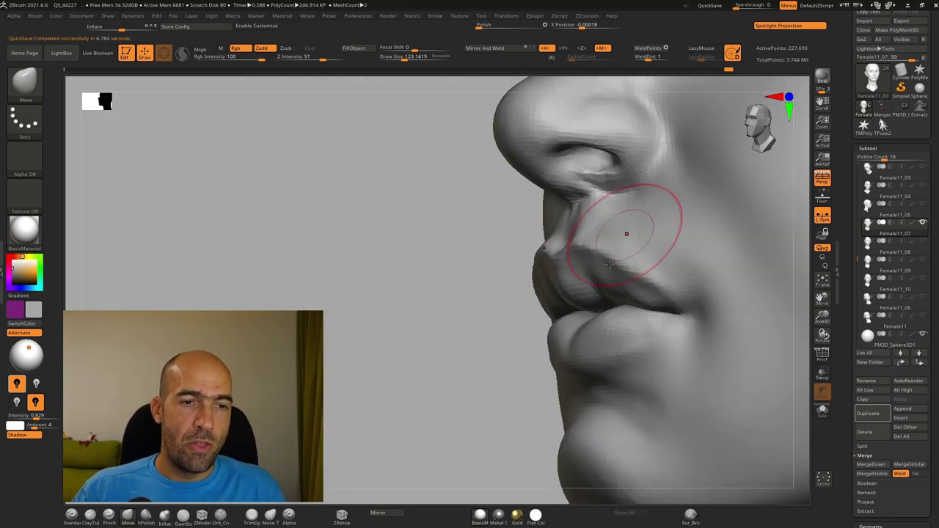
Sculpt the philtrum ridges above the upper lip with the Standard brush at a draw size of about 63.
mouse_move(471, 387)
mouse_down()
mouse_move(459, 390)
mouse_move(576, 374)
mouse_up()
key(b)
key(s)
key(t)
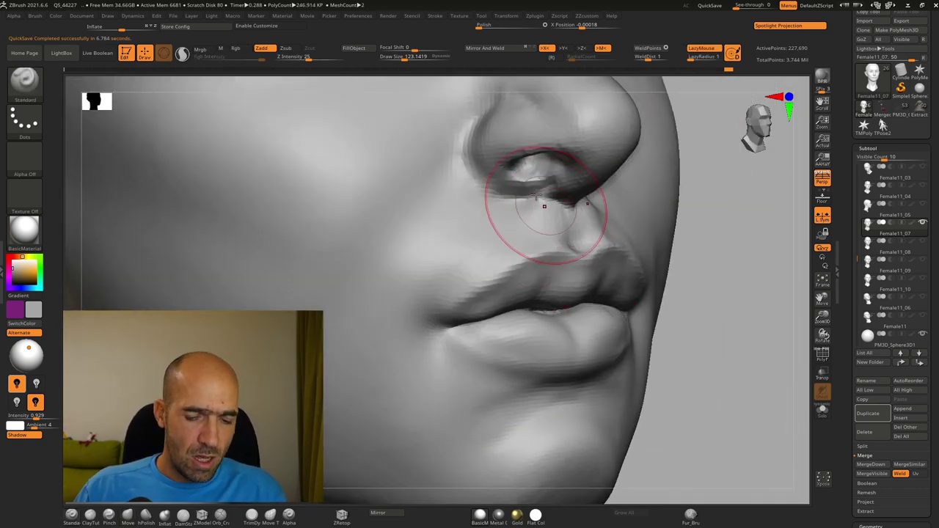
key(bracketleft)
key(bracketleft)
key(bracketleft)
key(bracketleft)
key(bracketleft)
key(bracketleft)
mouse_move(750, 251)
mouse_down()
mouse_move(731, 263)
mouse_move(753, 320)
mouse_move(681, 296)
mouse_up()
drag(516, 253, 517, 299)
drag(508, 254, 511, 295)
Smooth the skin beside the philtrum between the nose and the upper lip.
shift+drag(496, 271, 484, 255)
shift+drag(507, 276, 543, 284)
mouse_move(763, 389)
ctrl+right_down()
mouse_move(709, 348)
mouse_move(727, 321)
mouse_move(726, 356)
ctrl+right_up()
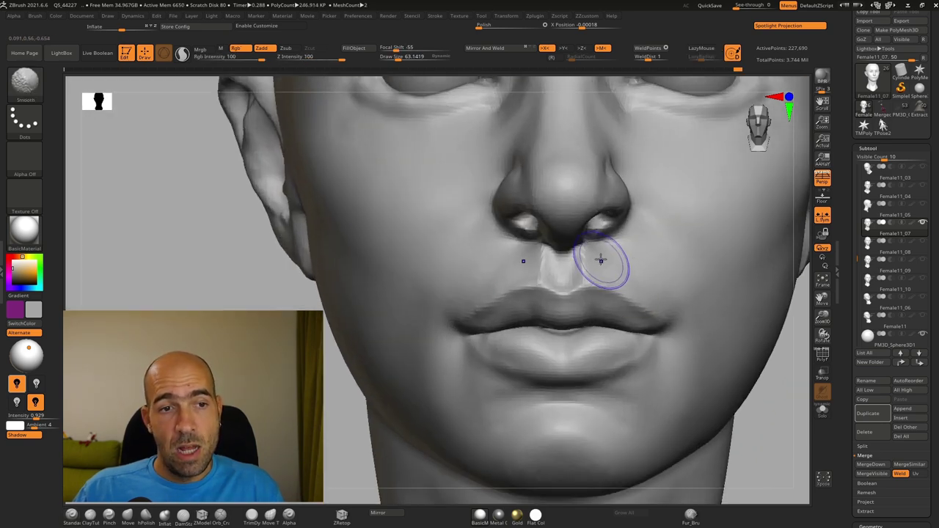
key(shift)
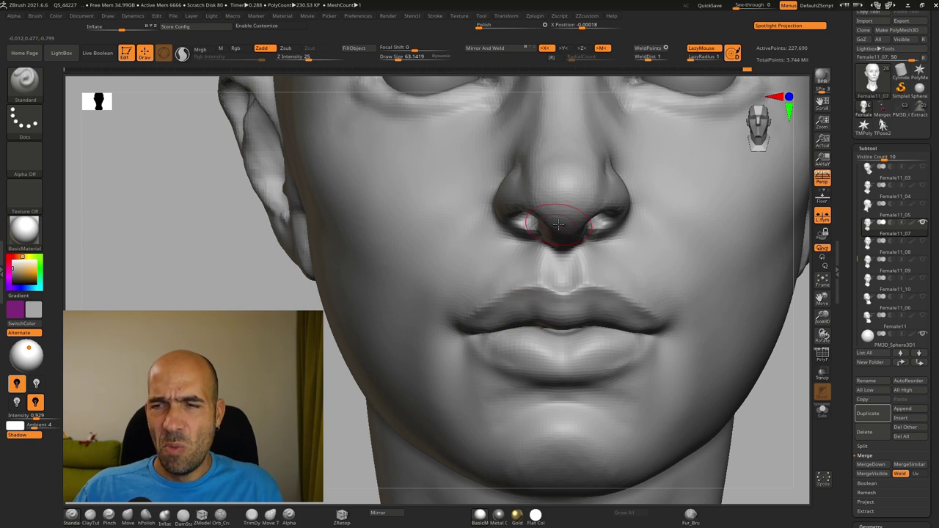
Refine the philtrum with the Move brush at a draw size of about 63, and smooth its transition into the upper lip.
key(b)
key(m)
key(v)
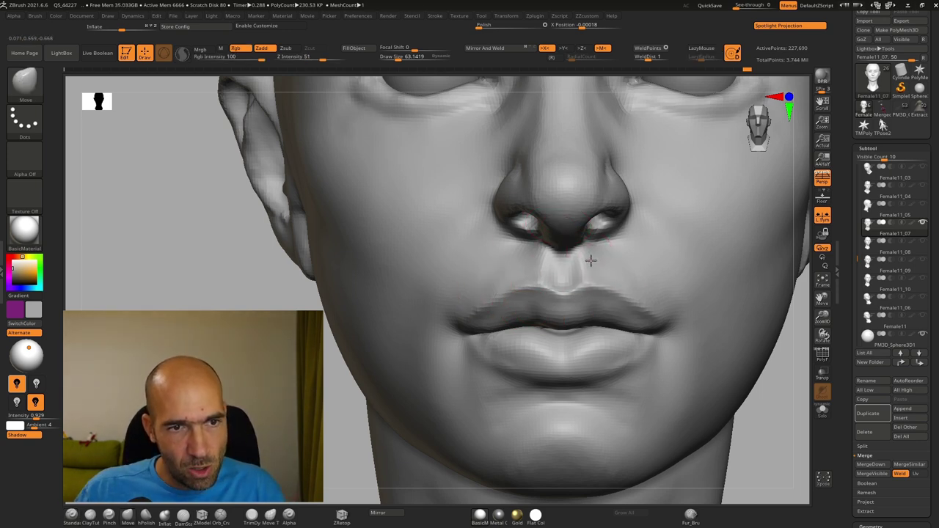
alt+drag(773, 416, 723, 383)
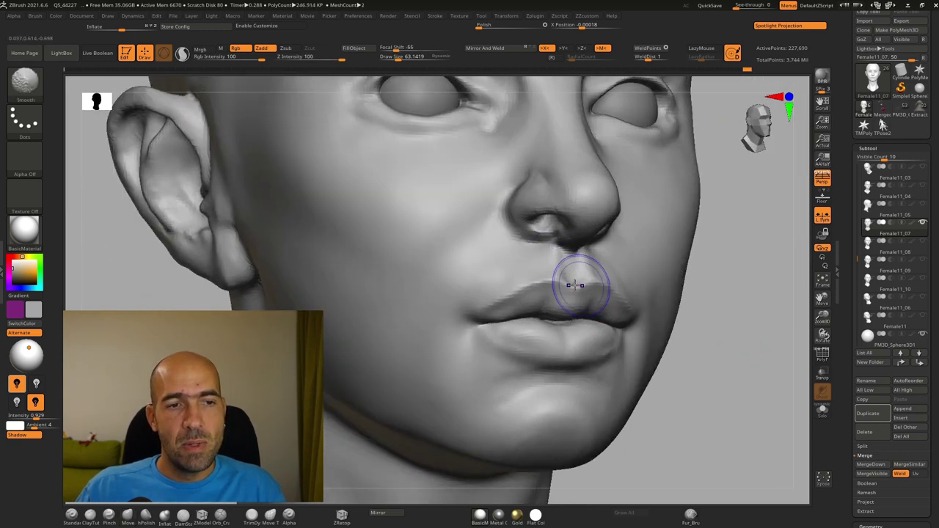
mouse_move(724, 329)
shift+mouse_down()
mouse_move(739, 342)
mouse_move(708, 301)
shift+mouse_up()
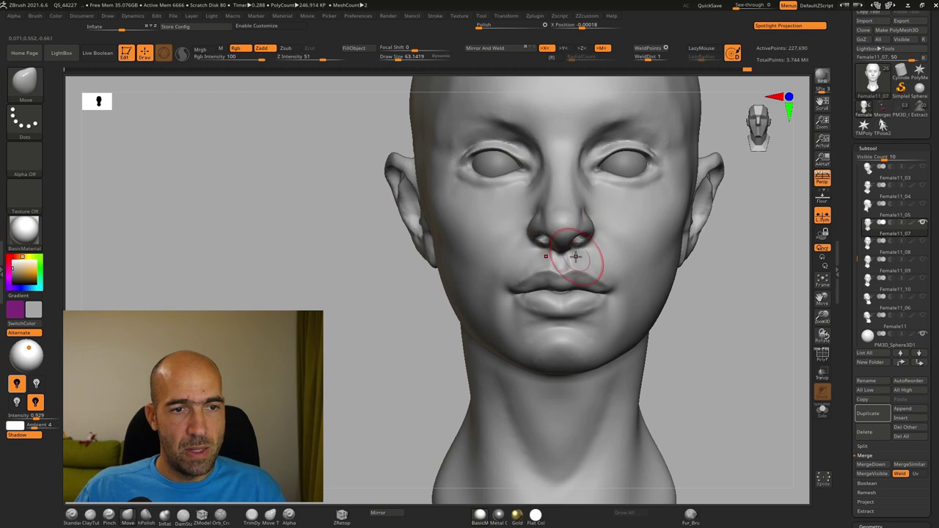
mouse_move(714, 332)
mouse_down()
mouse_move(748, 336)
mouse_move(702, 323)
mouse_move(686, 342)
mouse_move(702, 335)
mouse_move(697, 310)
mouse_move(718, 323)
mouse_move(684, 332)
mouse_up()
Define the lower edge of the nostril wing with the Standard brush at a draw size of about 63.
key(b)
key(s)
key(t)
drag(715, 247, 600, 245)
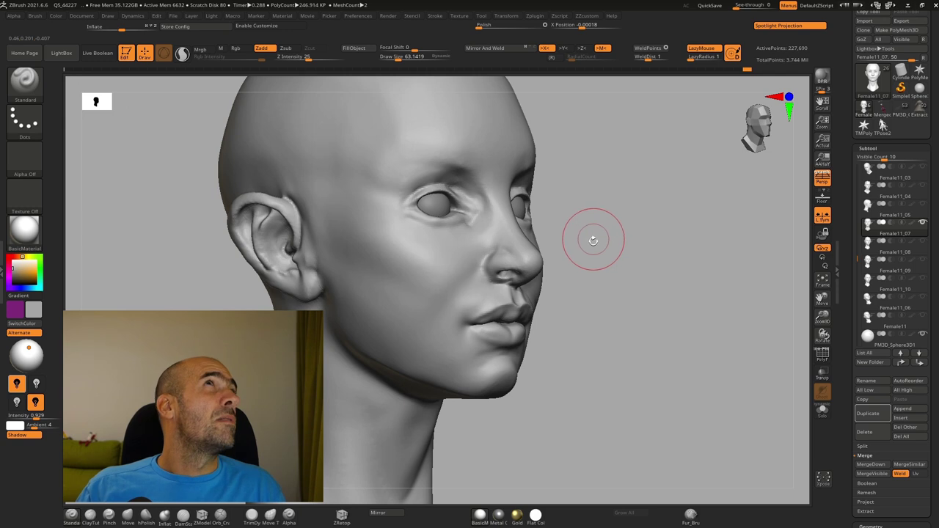
drag(591, 289, 624, 289)
alt+drag(624, 289, 646, 320)
drag(444, 264, 466, 279)
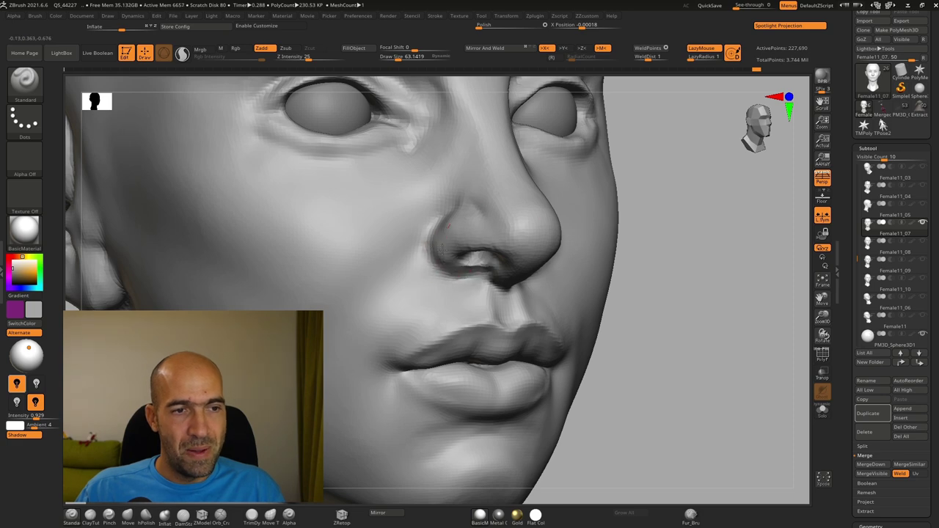
mouse_move(661, 267)
mouse_down()
mouse_move(643, 251)
mouse_move(647, 234)
mouse_up()
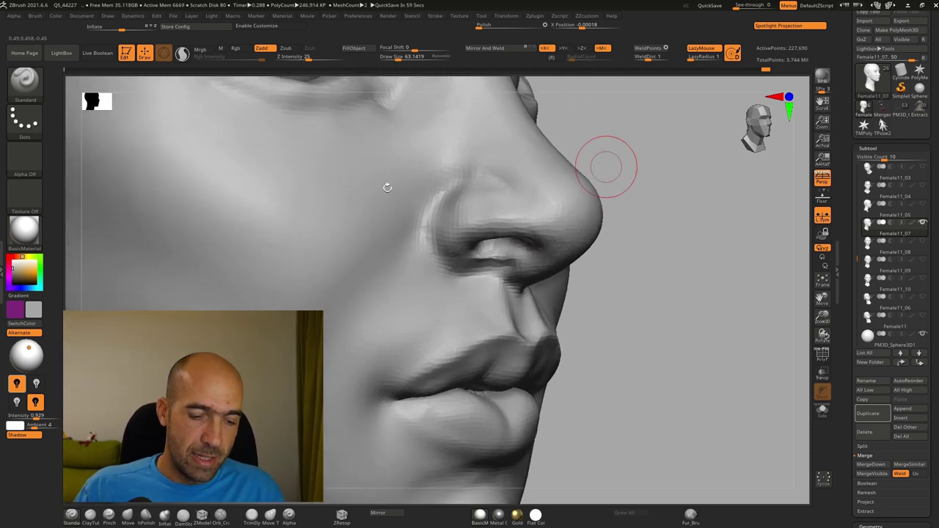
Flatten the underside of the nostril rim with the hPolish brush at a draw size of about 63.
key(b)
key(d)
key(s)
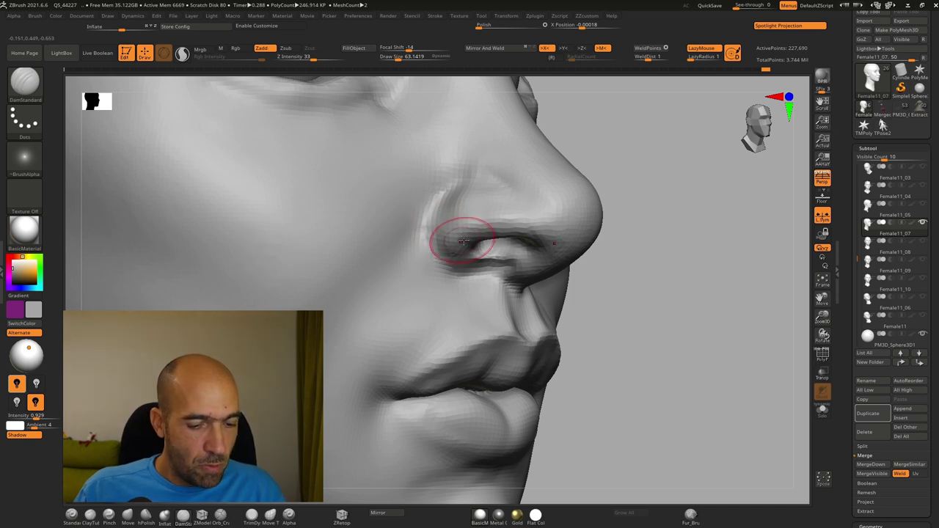
key(b)
key(h)
key(p)
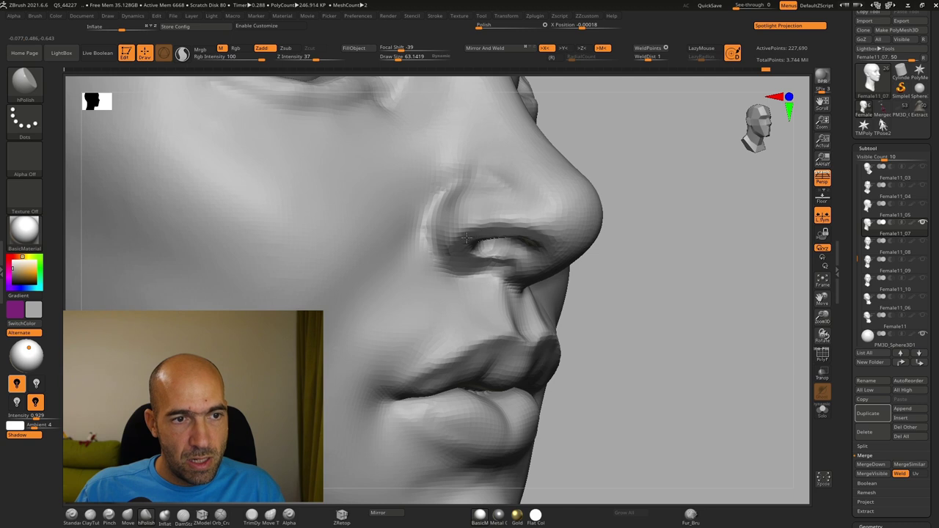
drag(495, 265, 455, 254)
mouse_move(651, 256)
mouse_down()
mouse_move(618, 256)
mouse_move(703, 242)
mouse_up()
Adjust the nostril wing with the Move brush and polish its side plane with the hPolish brush.
key(b)
key(m)
key(v)
key(b)
key(h)
key(p)
drag(462, 202, 476, 211)
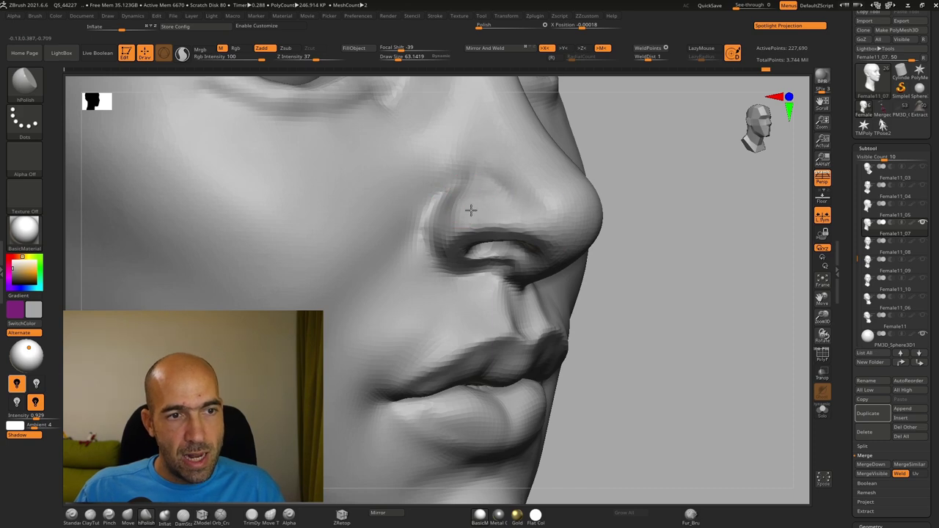
drag(700, 243, 676, 245)
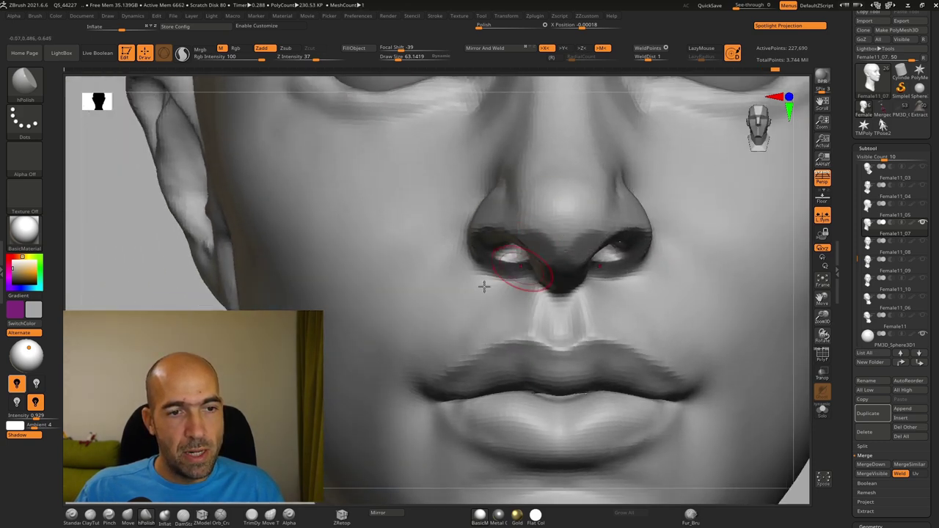
alt+drag(212, 338, 433, 308)
mouse_move(637, 266)
mouse_down()
mouse_move(646, 268)
mouse_move(647, 226)
mouse_move(657, 253)
mouse_move(681, 233)
mouse_move(687, 257)
mouse_up()
Carve the crease around the nostril wing with the DamStandard brush, and smooth the adjoining cheek edge.
key(b)
key(d)
key(s)
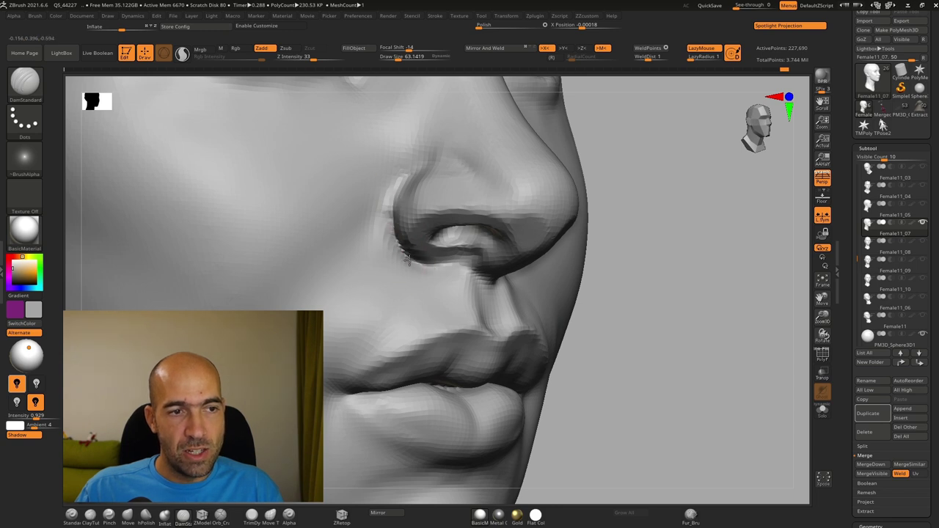
drag(407, 184, 401, 190)
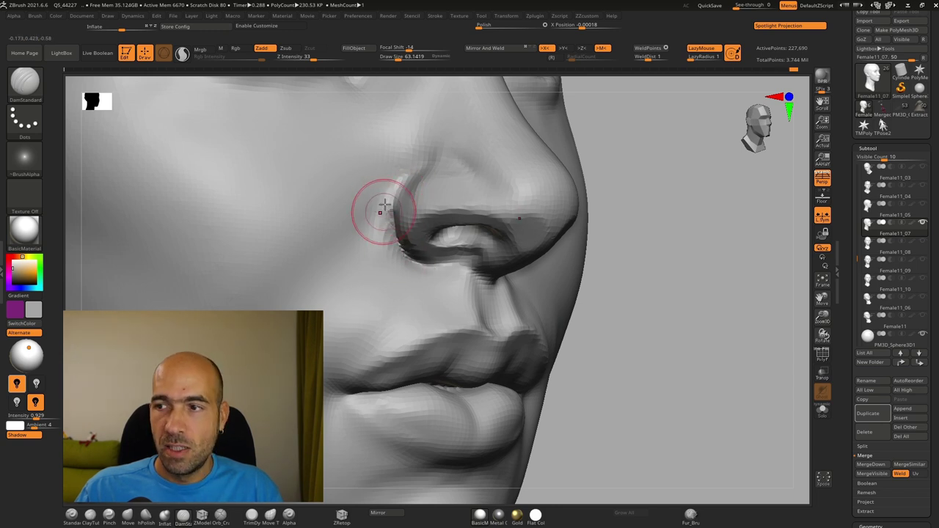
mouse_move(437, 151)
mouse_down()
mouse_move(412, 174)
mouse_move(465, 168)
mouse_move(429, 171)
mouse_move(436, 158)
mouse_up()
mouse_move(394, 191)
shift+mouse_down()
mouse_move(378, 258)
mouse_move(429, 275)
shift+mouse_up()
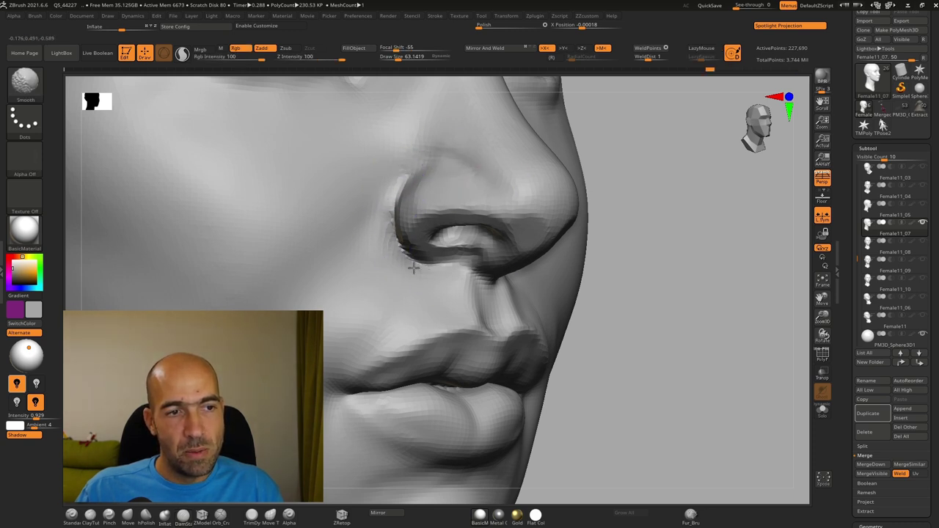
Smooth the skin between the nostril wing, the upper lip and the inner cheek.
mouse_move(656, 279)
alt+mouse_down()
mouse_move(585, 237)
mouse_move(623, 245)
mouse_move(645, 264)
mouse_move(625, 262)
alt+mouse_up()
key(b)
key(m)
key(v)
mouse_move(660, 309)
mouse_down()
mouse_move(702, 316)
mouse_move(641, 291)
mouse_move(623, 299)
mouse_up()
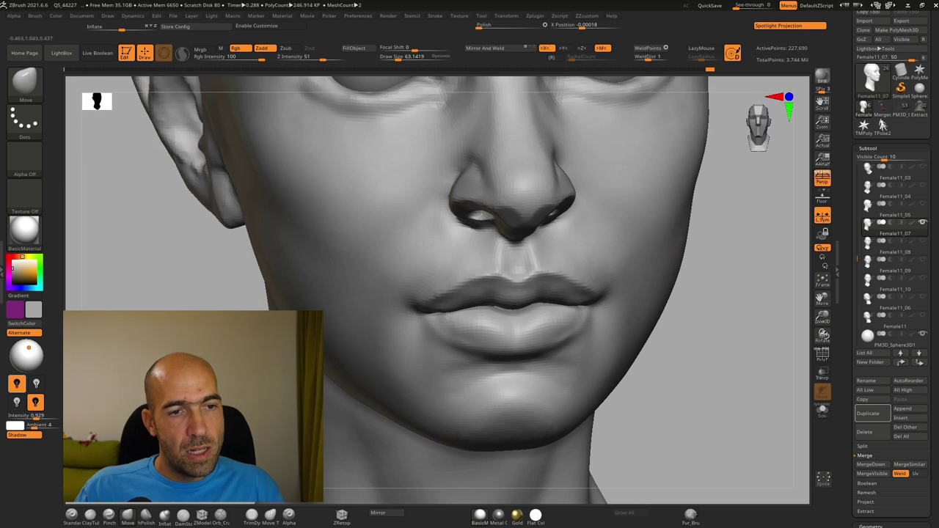
drag(597, 355, 661, 346)
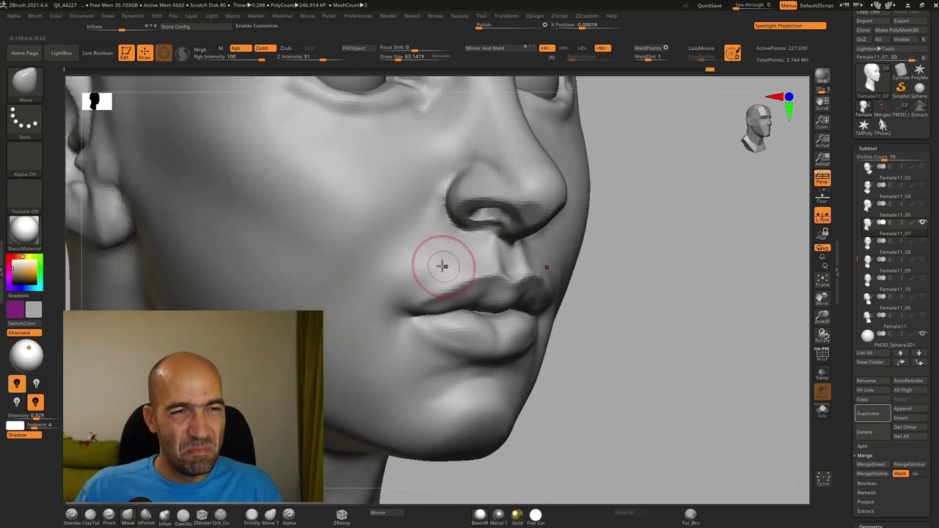
shift+drag(447, 256, 431, 262)
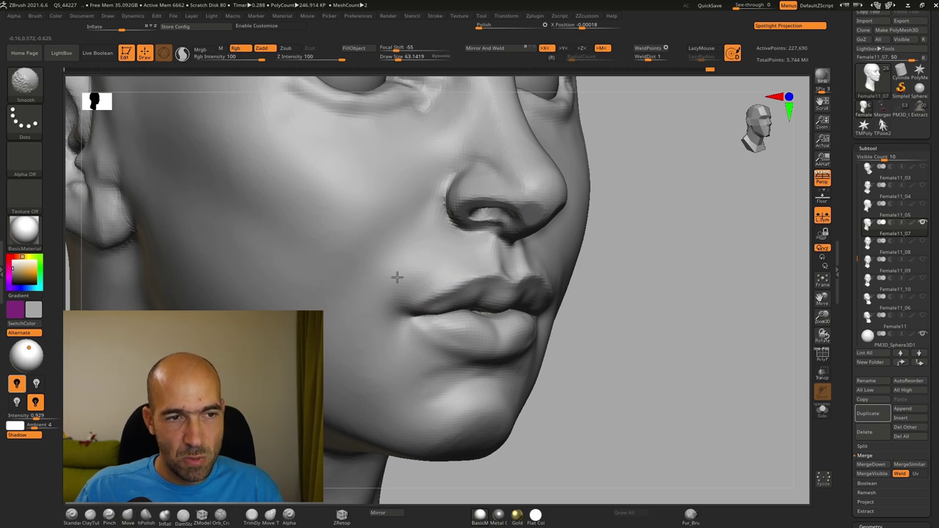
shift+drag(411, 193, 416, 169)
Reshape the sides of the nose and the nostril wings with the Move brush, raising the draw size to about 71.
alt+drag(649, 229, 623, 239)
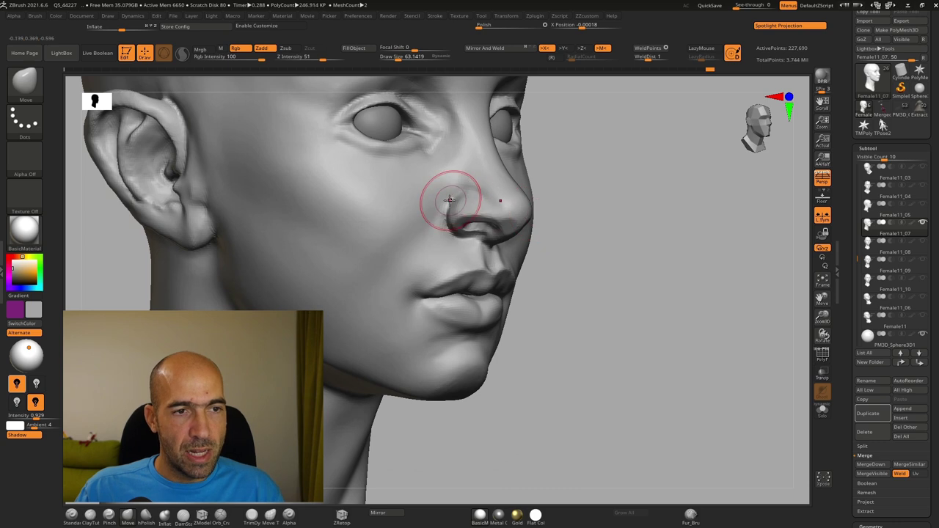
drag(472, 189, 478, 188)
drag(615, 194, 571, 192)
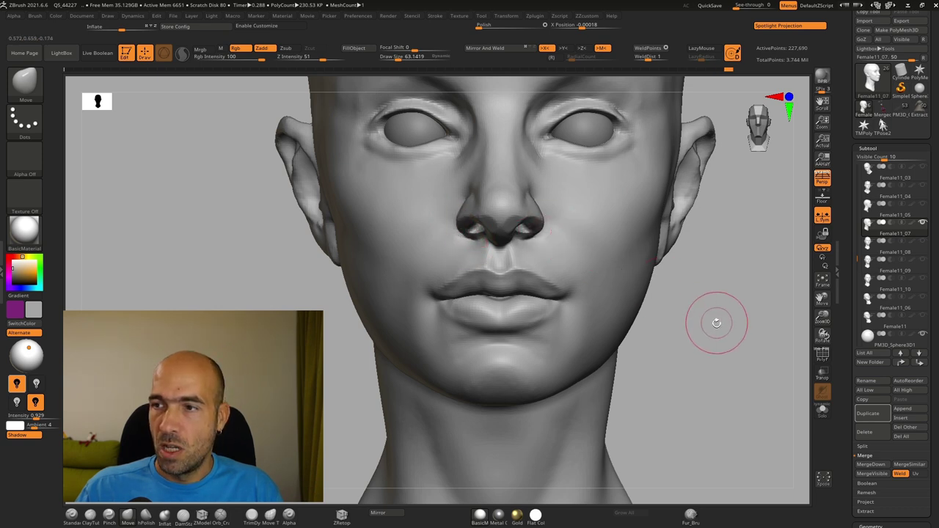
alt+drag(714, 328, 652, 379)
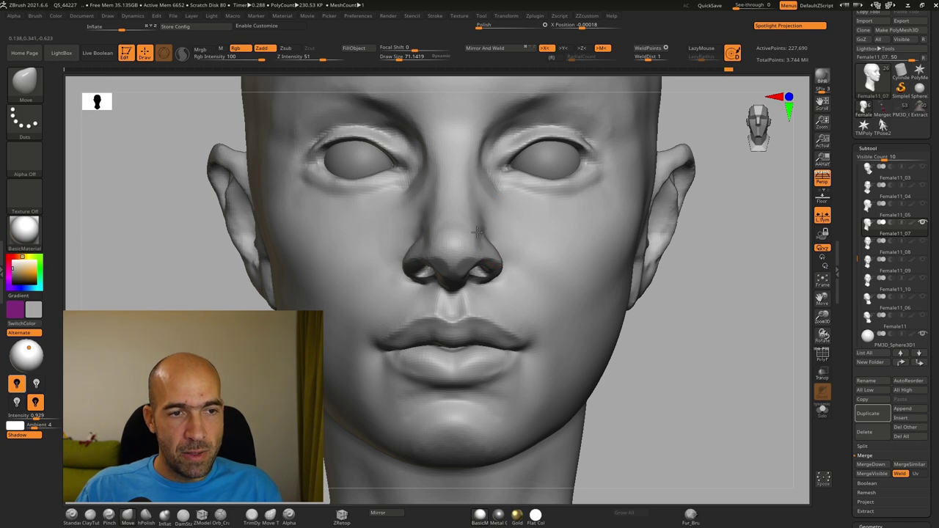
alt+drag(663, 329, 686, 402)
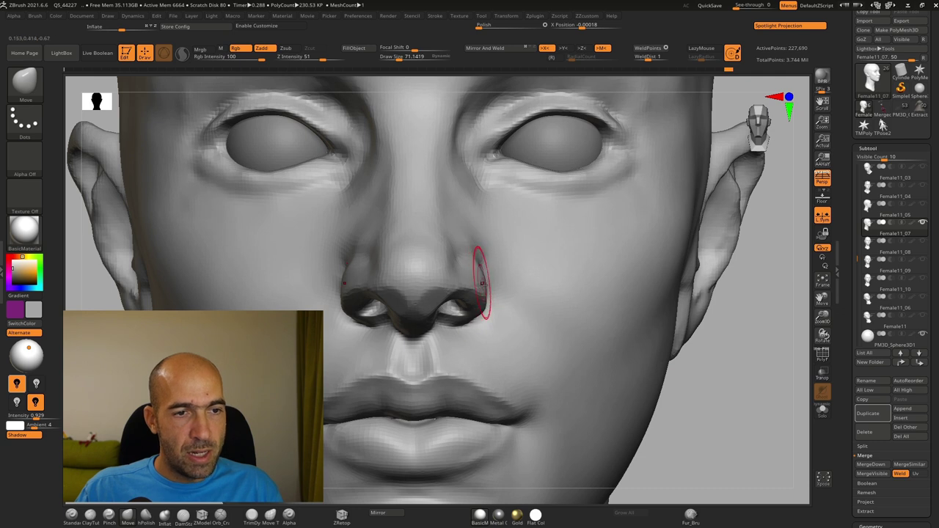
key(shift)
alt+drag(728, 396, 689, 330)
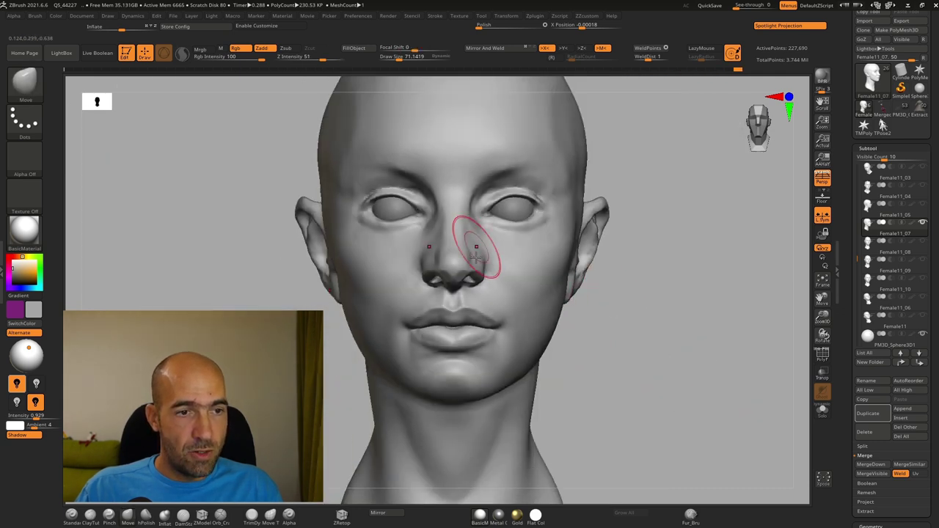
mouse_move(623, 297)
mouse_down()
mouse_move(692, 320)
mouse_move(660, 312)
mouse_up()
key(shift)
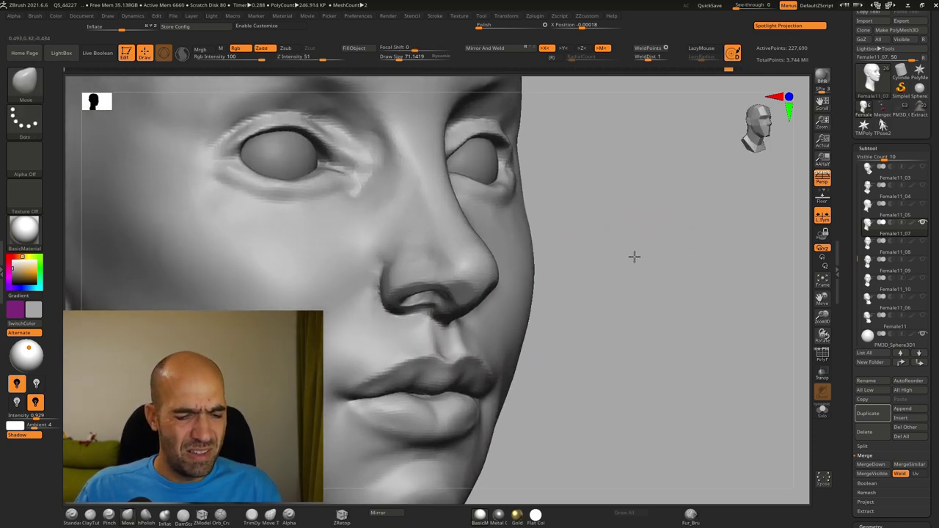
Carve the crease behind the nostril wing and its separation from the nose tip with the DamStandard brush at a draw size of about 71.
key(b)
key(d)
key(s)
drag(394, 262, 382, 290)
drag(422, 256, 448, 282)
drag(425, 258, 455, 292)
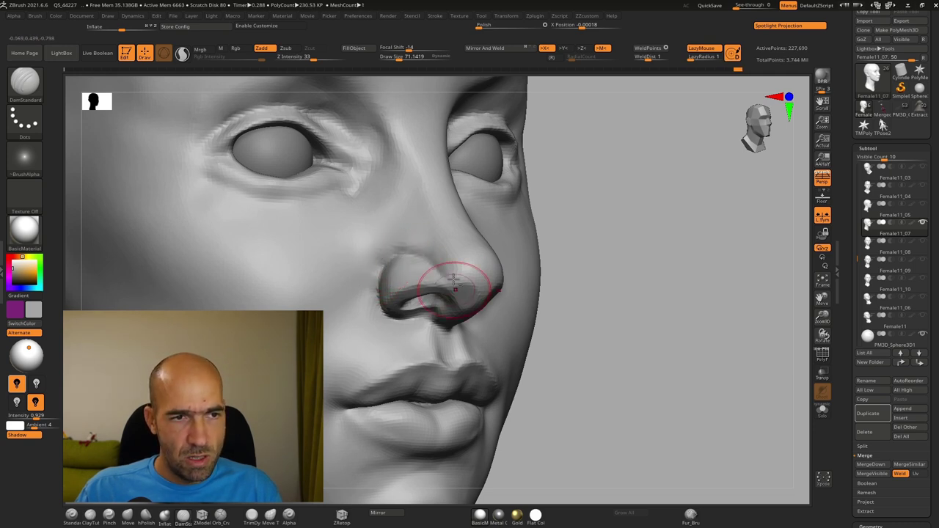
mouse_move(583, 247)
mouse_down()
mouse_move(430, 241)
mouse_move(479, 262)
mouse_move(414, 243)
mouse_move(428, 270)
mouse_up()
drag(680, 280, 587, 274)
alt+drag(151, 249, 270, 267)
drag(615, 293, 645, 298)
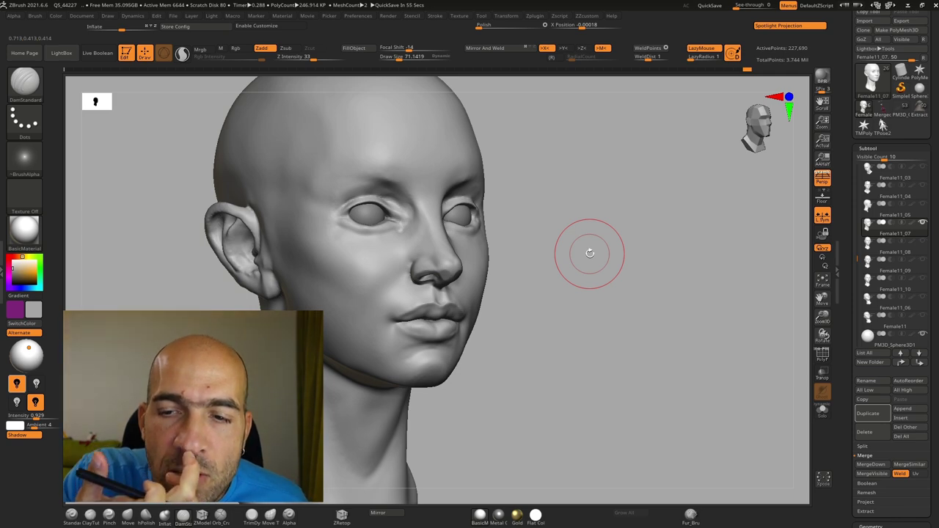
mouse_move(647, 268)
mouse_down()
mouse_move(581, 287)
mouse_move(578, 325)
mouse_up()
Refine the nose tip with the Standard and ClayTubes brushes, and smooth its transition into the nostril wings.
key(b)
key(s)
key(t)
mouse_move(482, 264)
alt+mouse_down()
mouse_move(480, 278)
mouse_move(480, 254)
alt+mouse_up()
alt+drag(784, 367, 675, 334)
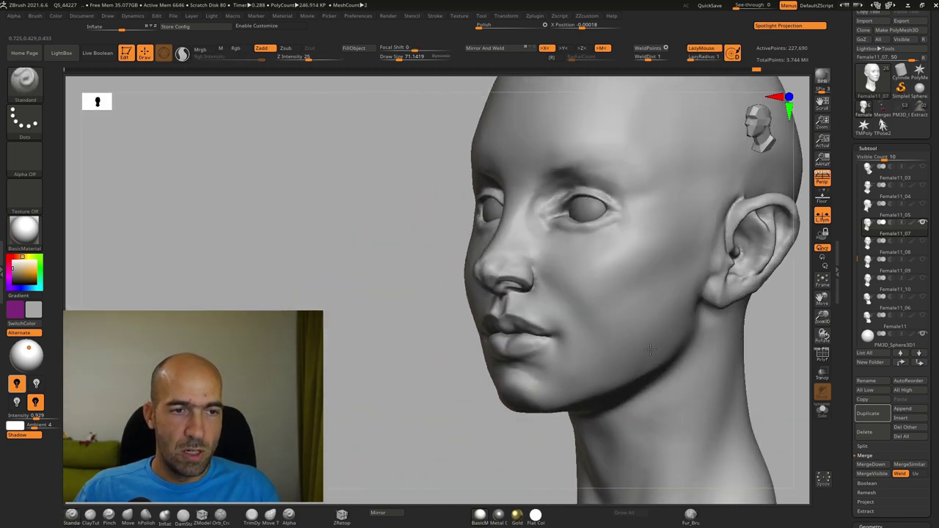
drag(381, 415, 408, 416)
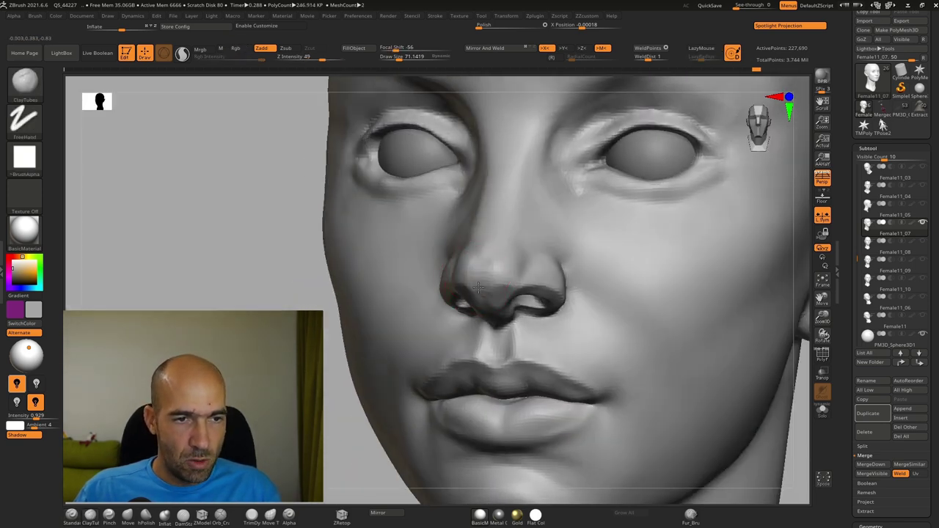
shift+drag(481, 258, 477, 312)
mouse_move(315, 396)
alt+mouse_down()
mouse_move(275, 343)
mouse_move(324, 342)
alt+mouse_up()
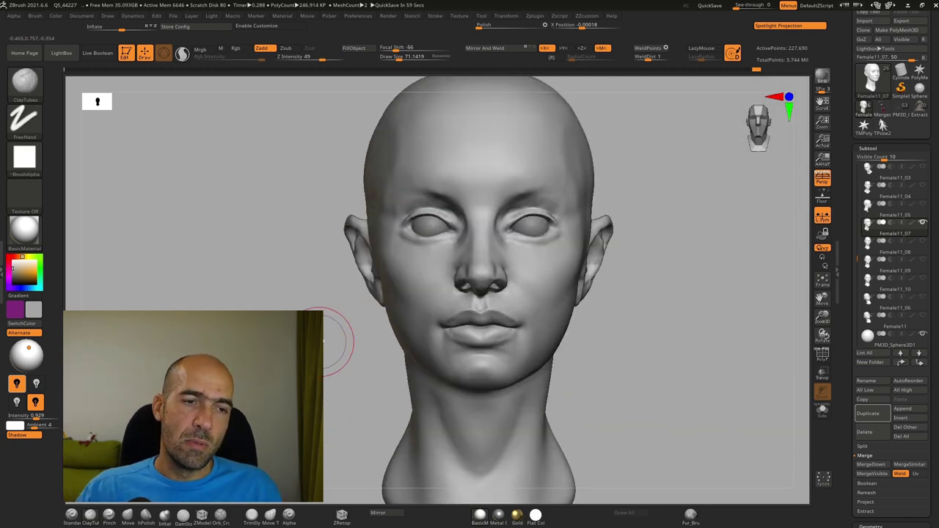
mouse_move(640, 345)
alt+mouse_down()
mouse_move(604, 291)
mouse_move(698, 377)
mouse_move(623, 371)
alt+mouse_up()
mouse_move(535, 371)
shift+mouse_down()
mouse_move(561, 363)
mouse_move(539, 357)
shift+mouse_up()
Build up the area from the nostril wing toward the mouth corner with the ClayTubes brush at a draw size of about 71.
ctrl+right_drag(318, 386, 327, 418)
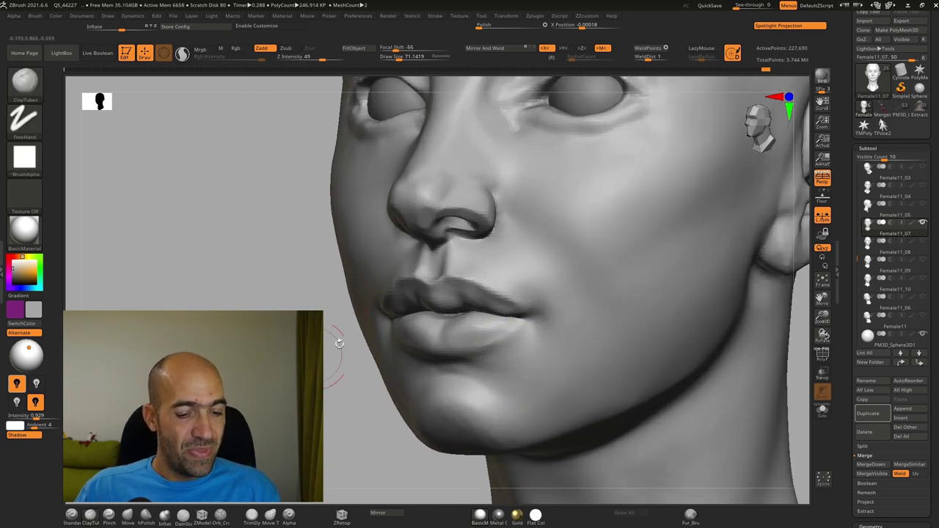
drag(487, 185, 531, 245)
drag(496, 202, 555, 287)
drag(517, 227, 558, 295)
ctrl+right_drag(329, 416, 361, 361)
drag(361, 360, 489, 331)
drag(694, 302, 656, 291)
ctrl+right_drag(656, 291, 671, 311)
Smooth the built-up form between the nostril wing and the mouth corner.
mouse_move(450, 218)
shift+mouse_down()
mouse_move(411, 282)
mouse_move(400, 281)
shift+mouse_up()
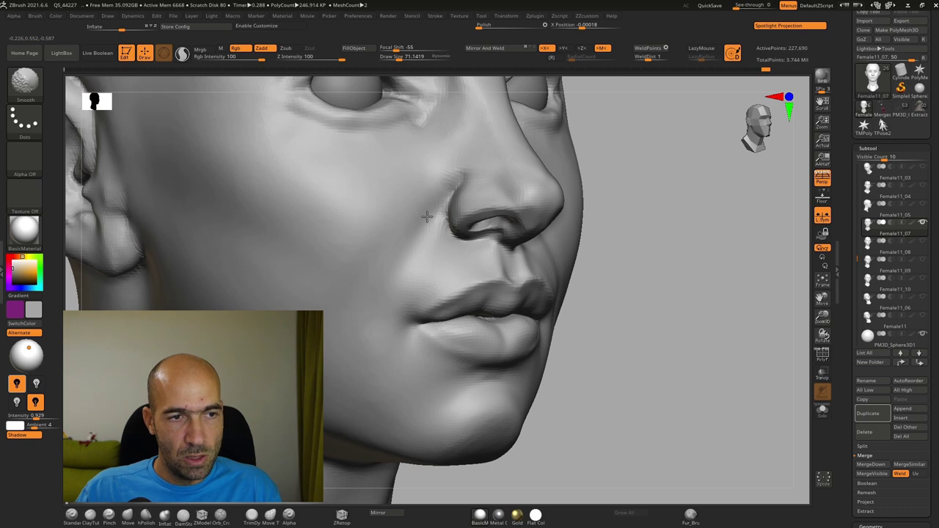
ctrl+right_drag(679, 269, 675, 249)
shift+drag(675, 248, 565, 279)
ctrl+right_drag(665, 257, 620, 270)
Sculpt a diagonal cheek hollow from the ear toward the mouth corner with the Standard brush at a draw size of about 71.
alt+right_drag(731, 205, 698, 213)
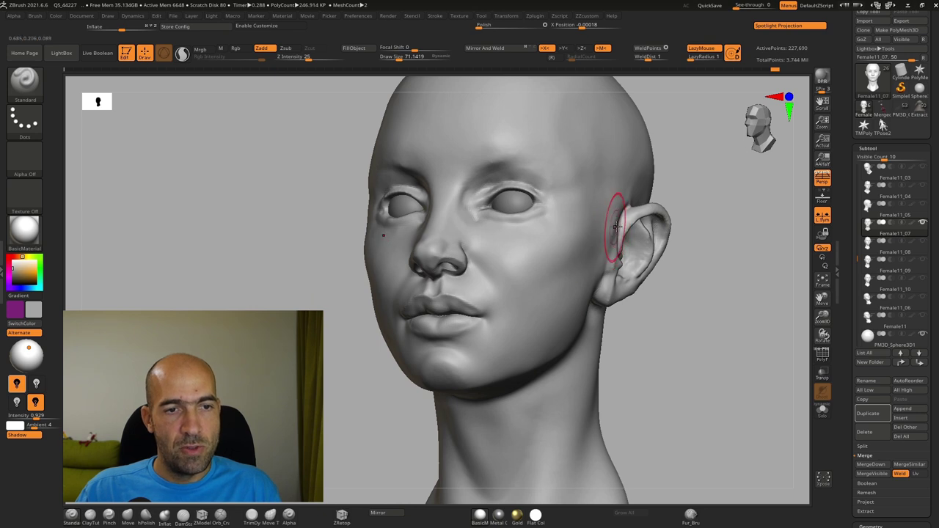
drag(562, 245, 498, 294)
right_drag(710, 282, 669, 262)
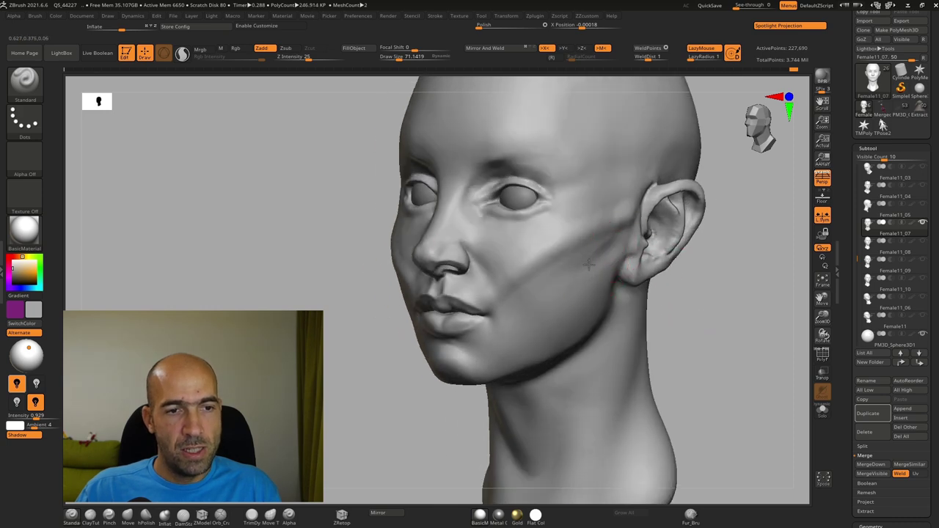
drag(676, 305, 717, 306)
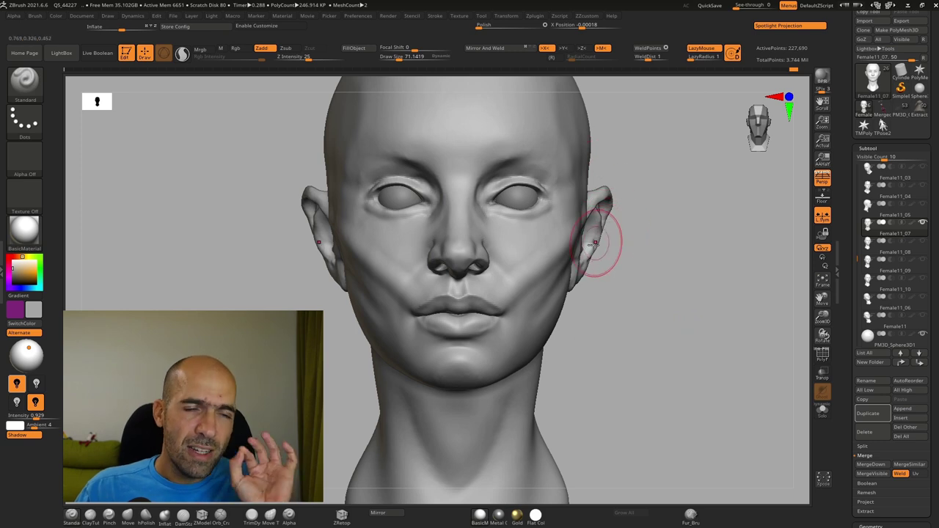
Soften the inner end of the cheek hollow near the mouth by smoothing it into the cheek.
drag(677, 287, 641, 285)
shift+drag(526, 275, 511, 269)
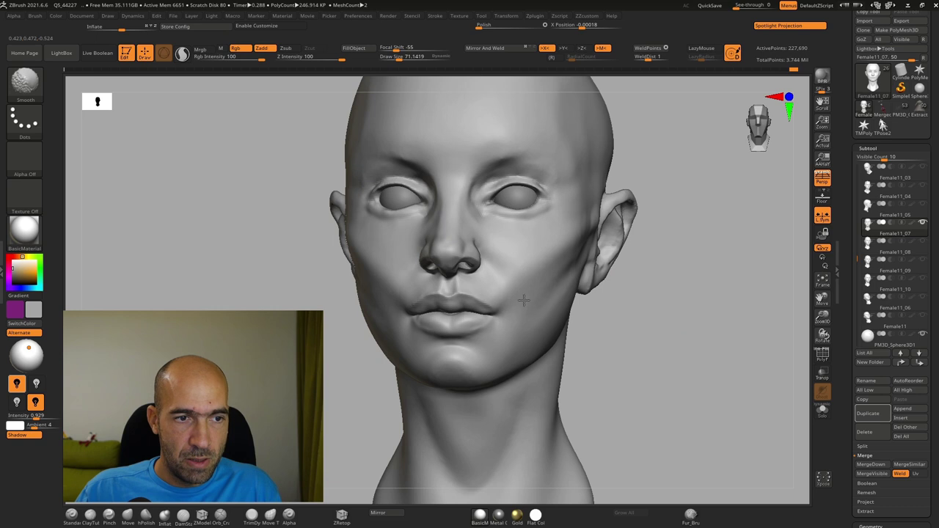
mouse_move(581, 330)
mouse_down()
mouse_move(624, 321)
mouse_move(648, 300)
mouse_move(551, 285)
mouse_up()
alt+drag(736, 291, 631, 257)
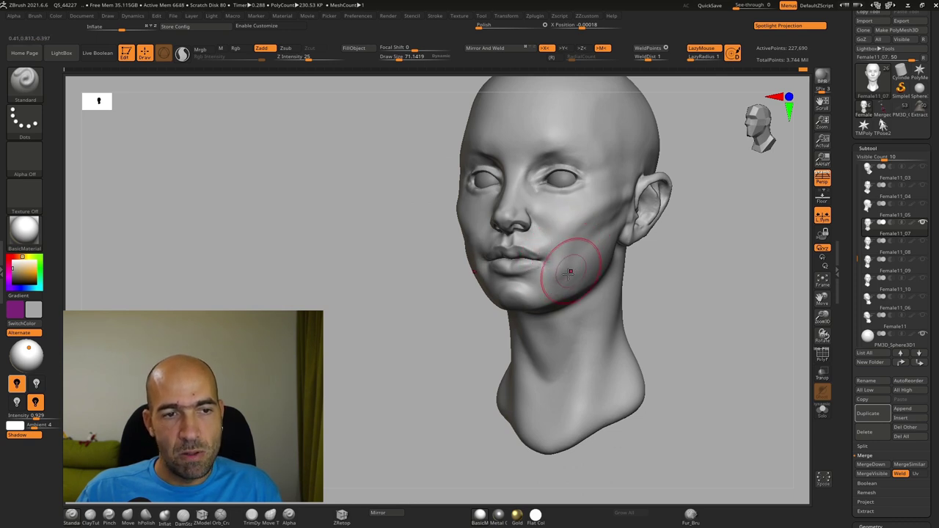
Flatten the lower cheek above the jawline with the hPolish brush at a draw size of about 71.
alt+drag(647, 266, 660, 298)
key(b)
key(h)
key(p)
drag(578, 275, 566, 276)
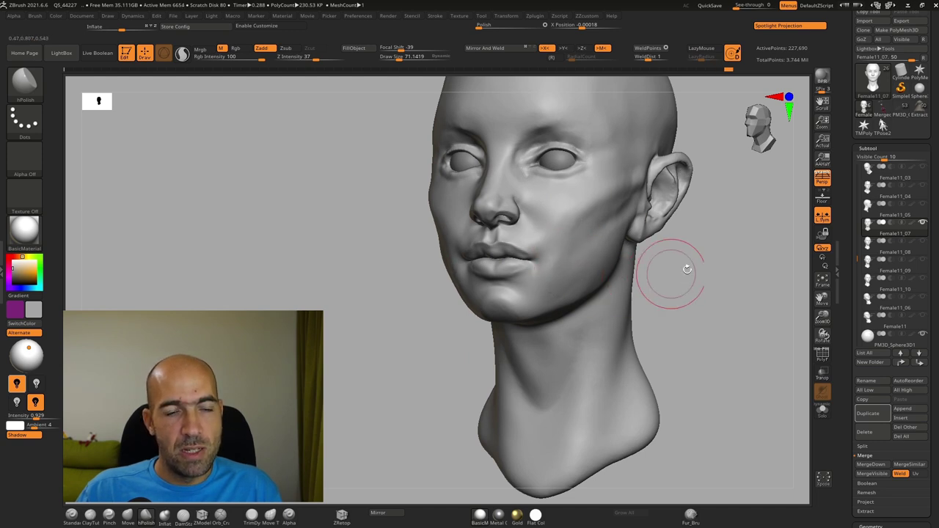
Smooth the transition between the lower cheek and the jawline on both sides of the face.
right_drag(676, 273, 596, 301)
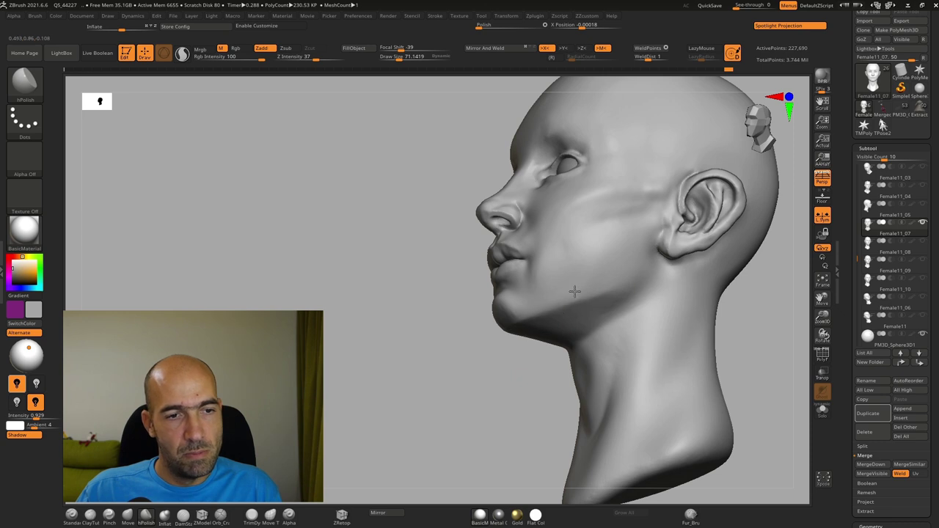
drag(478, 365, 511, 374)
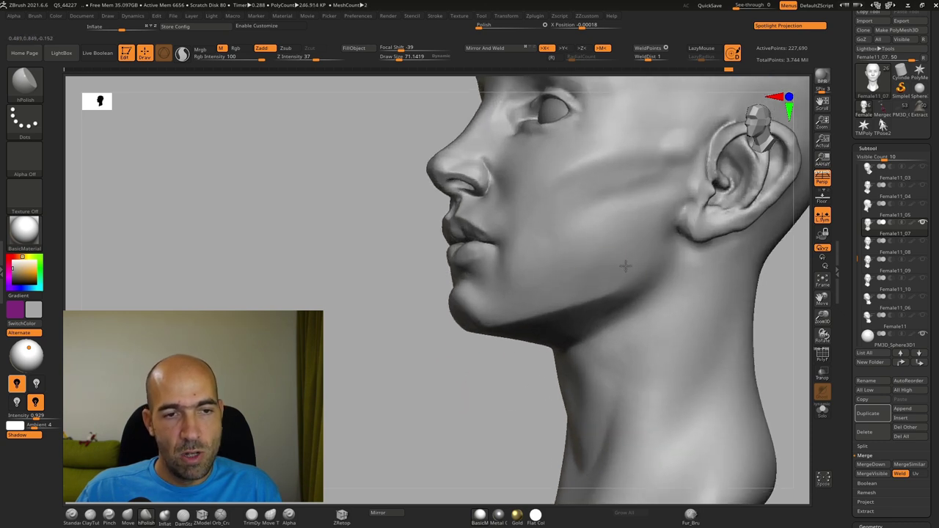
drag(436, 355, 510, 356)
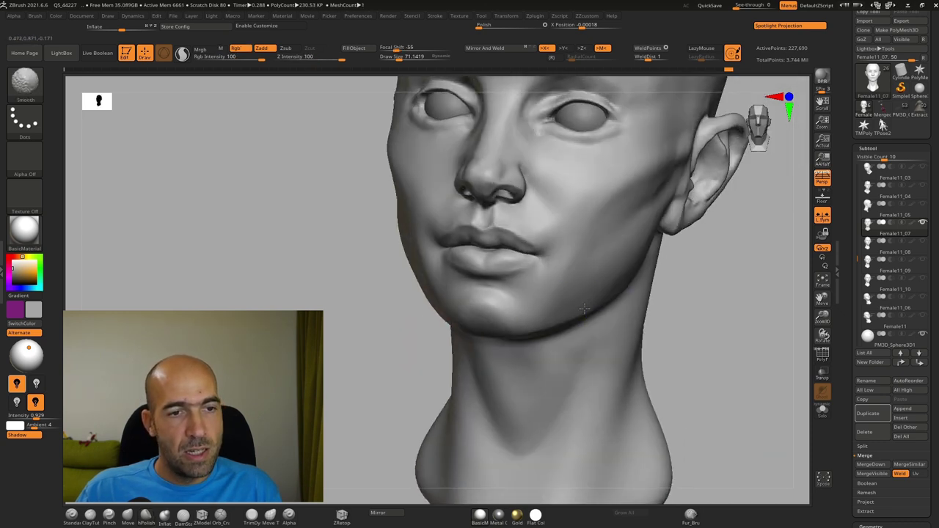
shift+drag(713, 272, 743, 274)
alt+drag(662, 306, 667, 281)
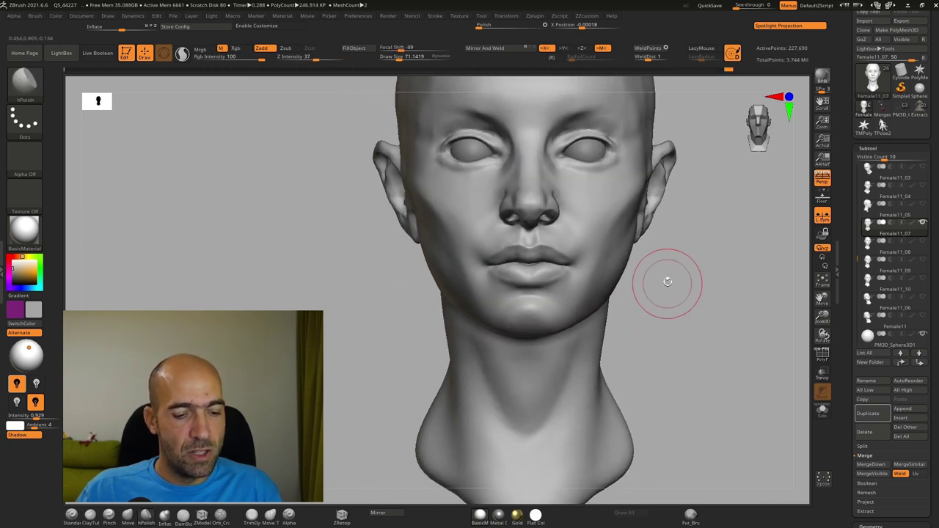
Reshape the jawline contour from chin to jaw corner with the Move brush at a draw size of about 87.
key(bracketright)
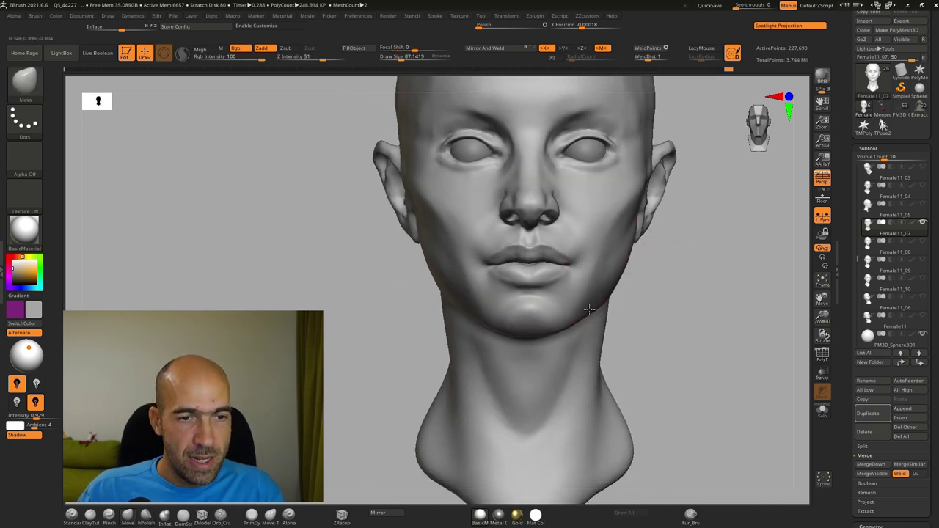
drag(702, 285, 633, 289)
alt+drag(495, 358, 493, 390)
drag(502, 338, 514, 317)
alt+drag(447, 331, 450, 300)
shift+drag(719, 294, 756, 283)
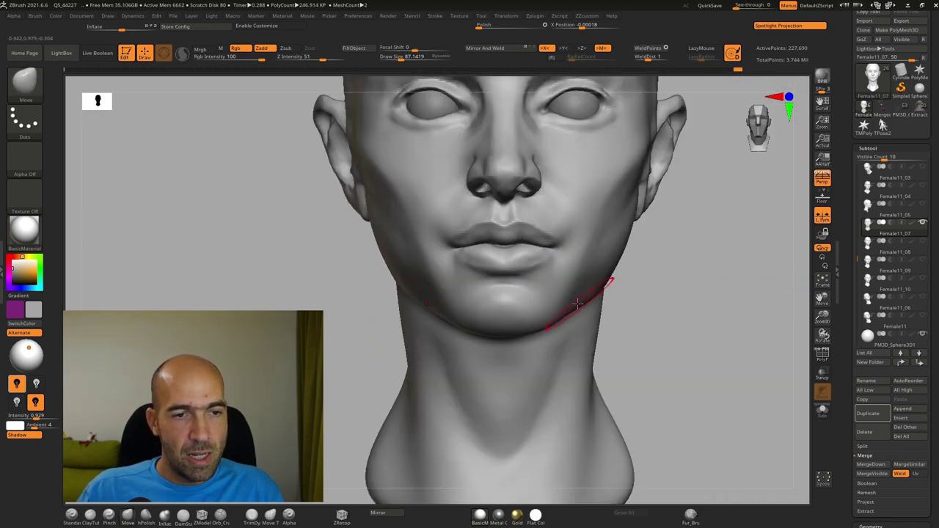
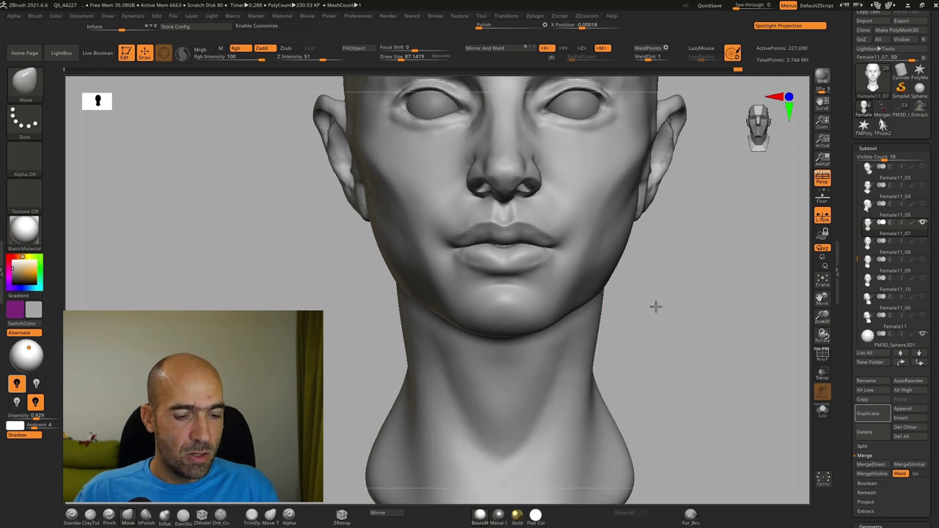
alt+drag(656, 313, 614, 287)
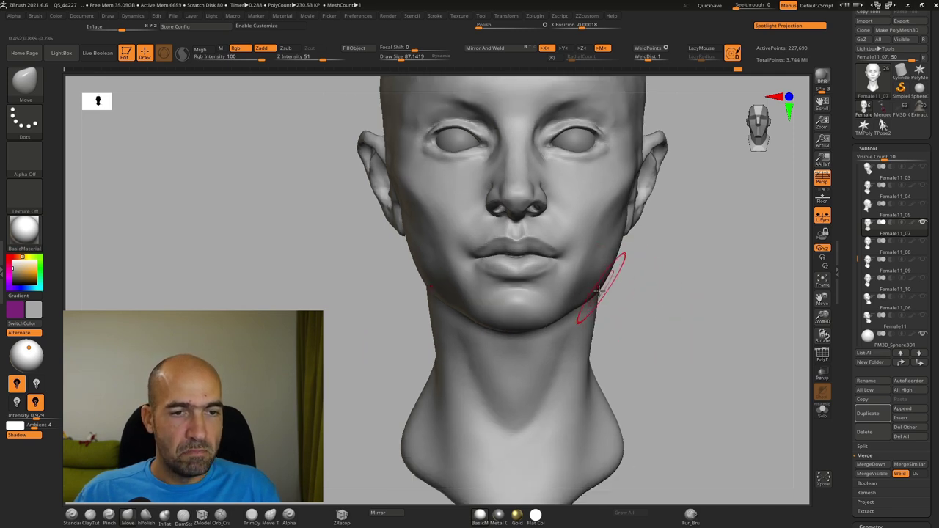
mouse_move(633, 294)
alt+mouse_down()
mouse_move(642, 304)
mouse_move(613, 300)
mouse_move(598, 327)
alt+mouse_up()
Smooth the sides of the neck below the jaw.
mouse_move(639, 365)
mouse_down()
mouse_move(611, 370)
mouse_move(587, 410)
mouse_move(657, 360)
mouse_up()
drag(593, 410, 583, 424)
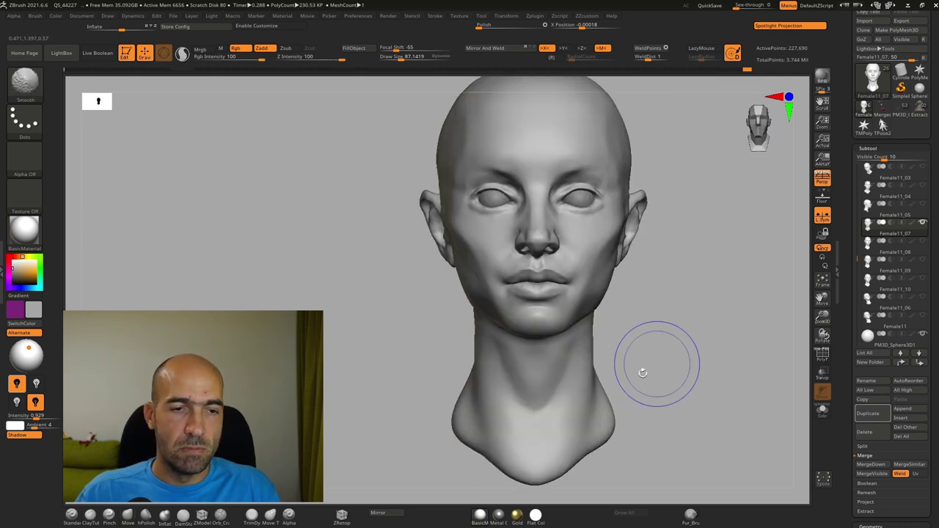
mouse_move(623, 354)
alt+mouse_down()
mouse_move(643, 362)
mouse_move(647, 378)
alt+mouse_up()
Flatten the side plane of the skull above the ear with the hPolish brush at a draw size of about 87.
mouse_move(677, 304)
mouse_down()
mouse_move(700, 252)
mouse_move(661, 321)
mouse_move(675, 256)
mouse_move(715, 270)
mouse_up()
key(b)
key(h)
key(p)
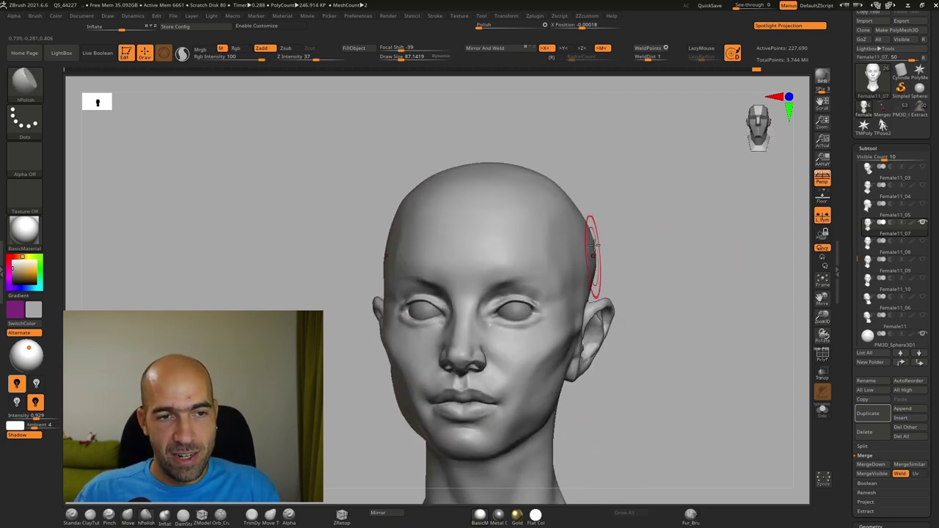
drag(663, 245, 649, 236)
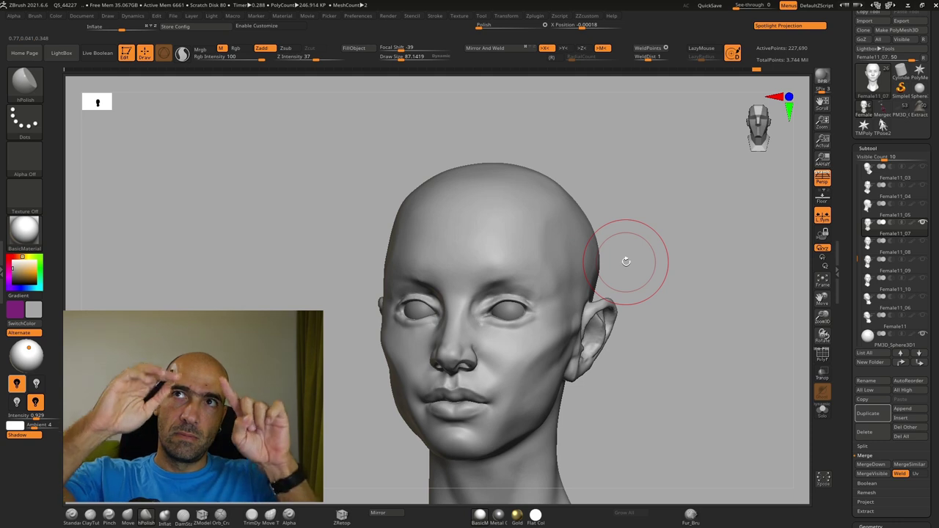
mouse_move(639, 226)
mouse_down()
mouse_move(611, 241)
mouse_move(618, 262)
mouse_move(609, 262)
mouse_up()
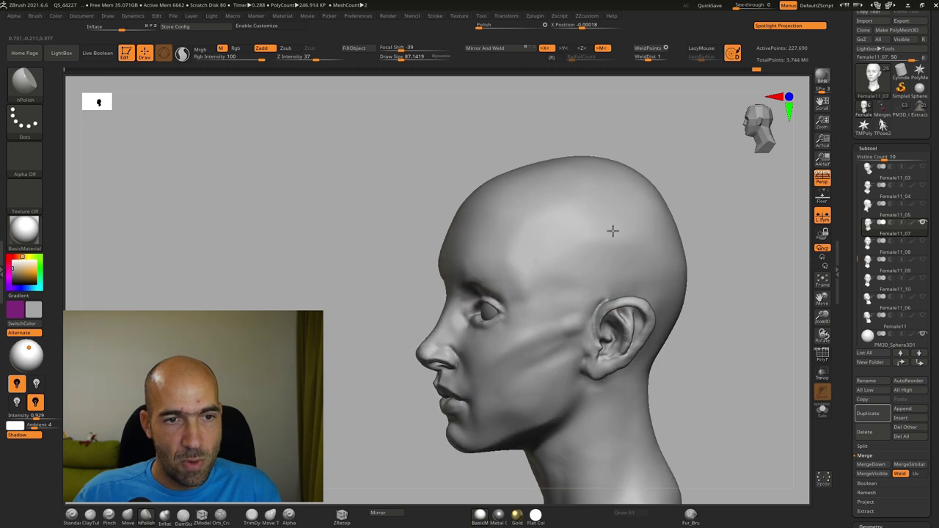
drag(692, 220, 720, 218)
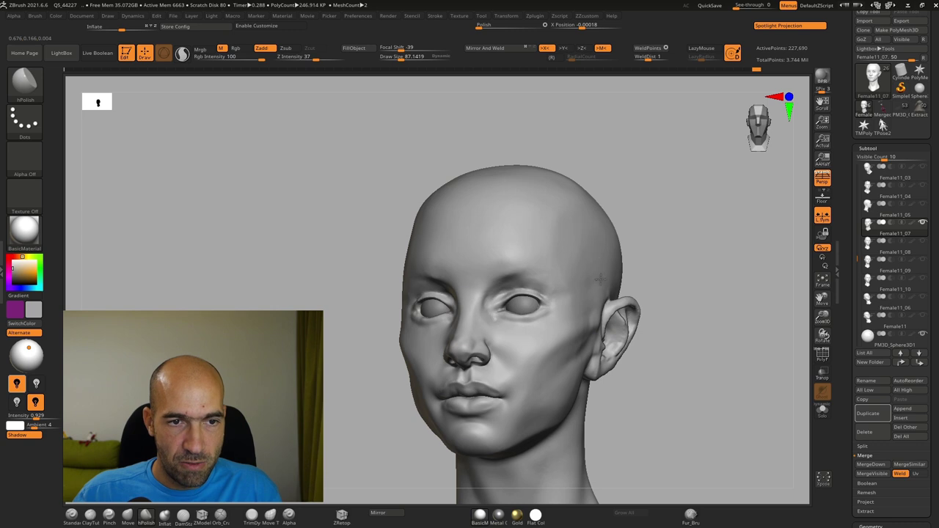
drag(656, 241, 648, 256)
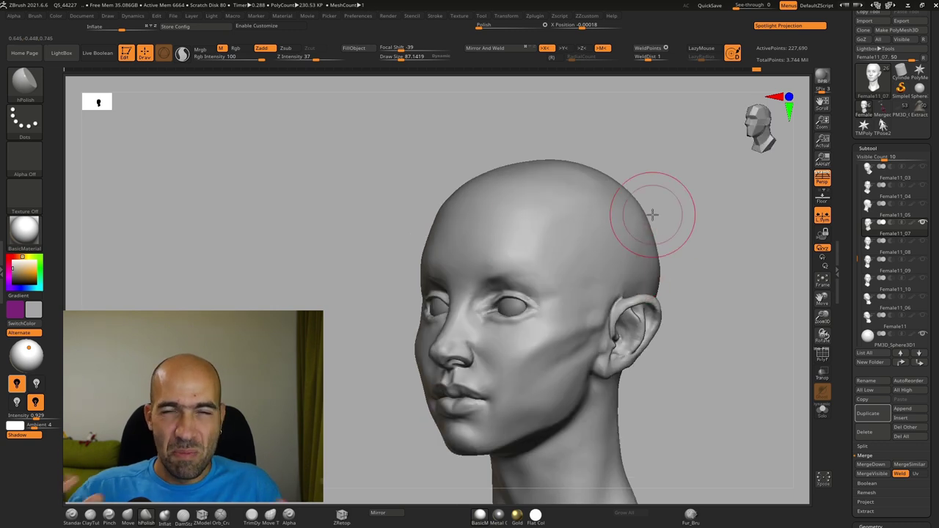
Adjust the chin and mouth area with the Move brush at a draw size of about 111.
shift+drag(713, 218, 731, 216)
mouse_move(682, 330)
alt+mouse_down()
mouse_move(706, 321)
mouse_move(693, 315)
alt+mouse_up()
key(b)
key(m)
key(v)
key(bracketright)
key(bracketright)
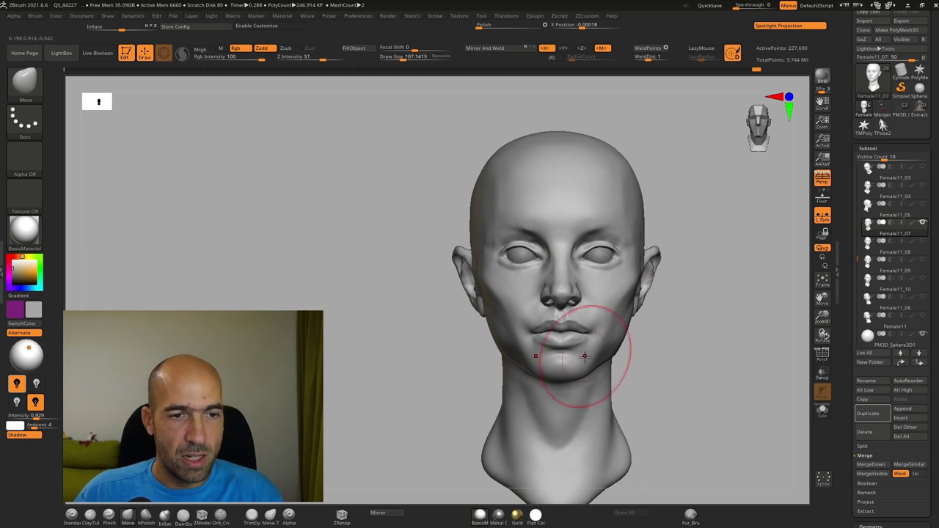
drag(678, 349, 587, 361)
mouse_move(438, 387)
alt+mouse_down()
mouse_move(443, 427)
mouse_move(370, 436)
alt+mouse_up()
drag(371, 437, 381, 462)
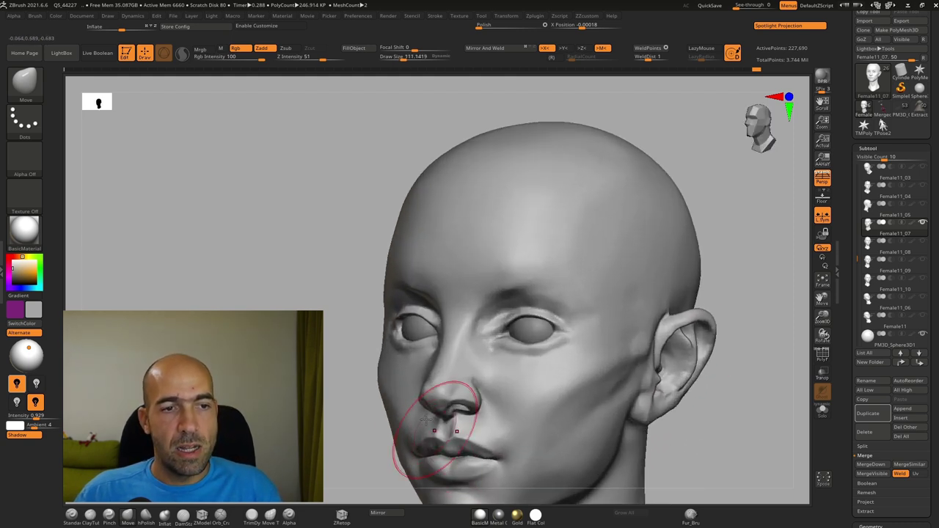
Refine the creases around the inner brow and eye socket with the DamStandard brush at a draw size of about 67.
mouse_move(679, 243)
mouse_down()
mouse_move(745, 245)
mouse_move(736, 248)
mouse_up()
mouse_move(695, 267)
alt+mouse_down()
mouse_move(710, 227)
mouse_move(697, 250)
alt+mouse_up()
key(b)
key(d)
key(s)
key(bracketleft)
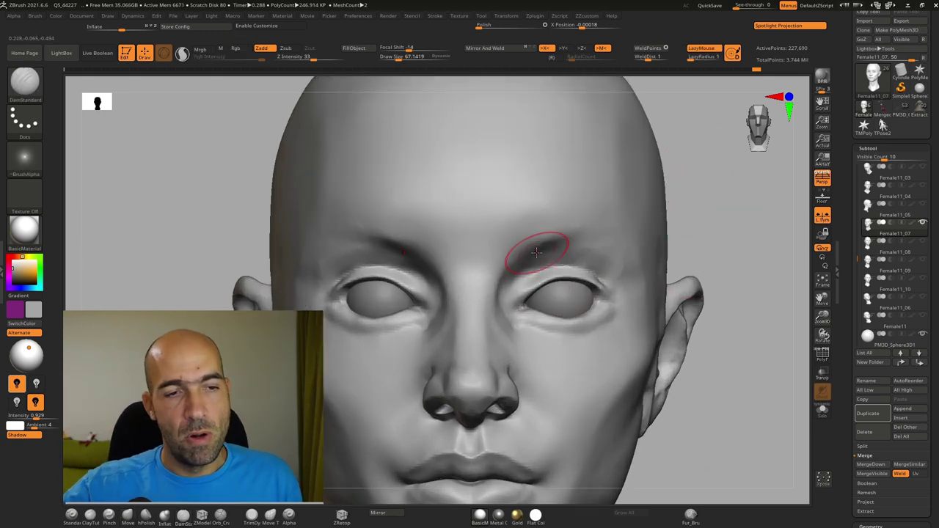
alt+drag(771, 319, 723, 283)
mouse_move(692, 241)
mouse_down()
mouse_move(730, 247)
mouse_move(412, 246)
mouse_move(408, 272)
mouse_move(512, 314)
mouse_up()
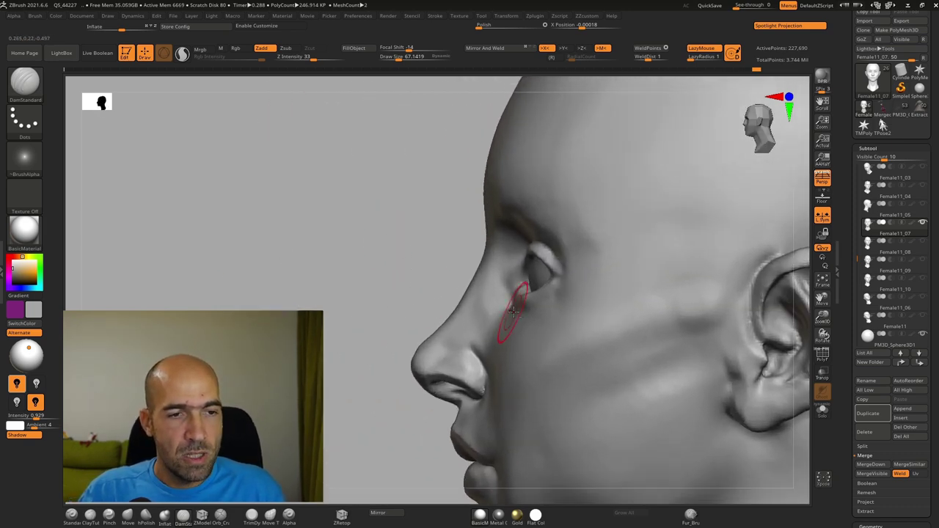
mouse_move(365, 274)
alt+mouse_down()
mouse_move(346, 298)
mouse_move(506, 289)
alt+mouse_up()
Reposition the inner eye corner and lower eyelid with the Move brush at a draw size of about 79.
key(b)
key(m)
key(v)
drag(672, 256, 713, 250)
drag(486, 302, 490, 297)
mouse_move(647, 276)
mouse_down()
mouse_move(458, 279)
mouse_move(494, 287)
mouse_up()
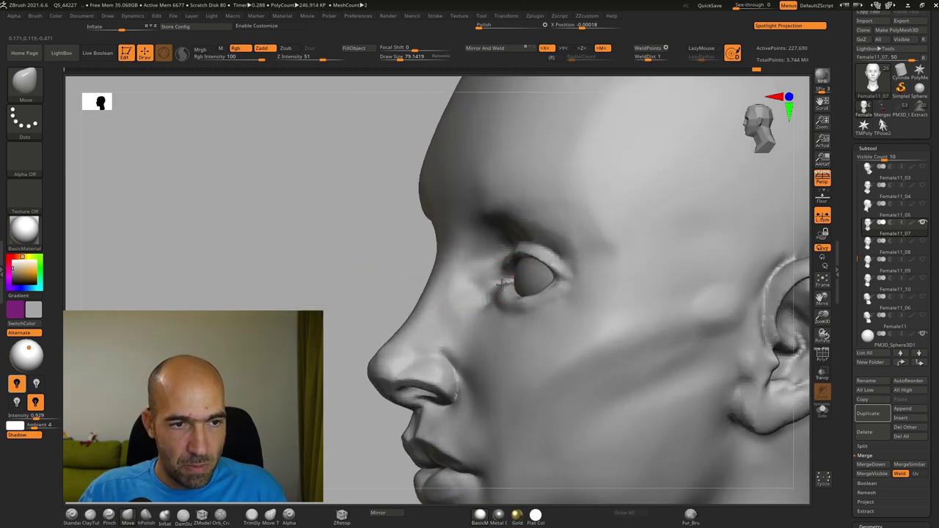
drag(379, 291, 379, 235)
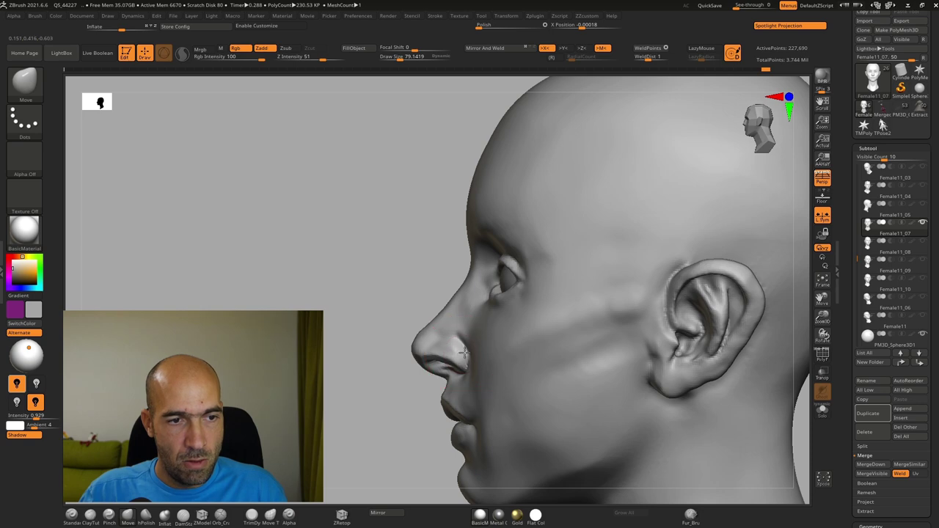
Reshape the underside of the nostril with the Move brush at a draw size of about 79 and smooth its rim.
mouse_move(385, 367)
alt+mouse_down()
mouse_move(403, 325)
mouse_move(378, 363)
mouse_move(359, 315)
mouse_move(355, 345)
mouse_move(388, 330)
mouse_move(381, 350)
alt+mouse_up()
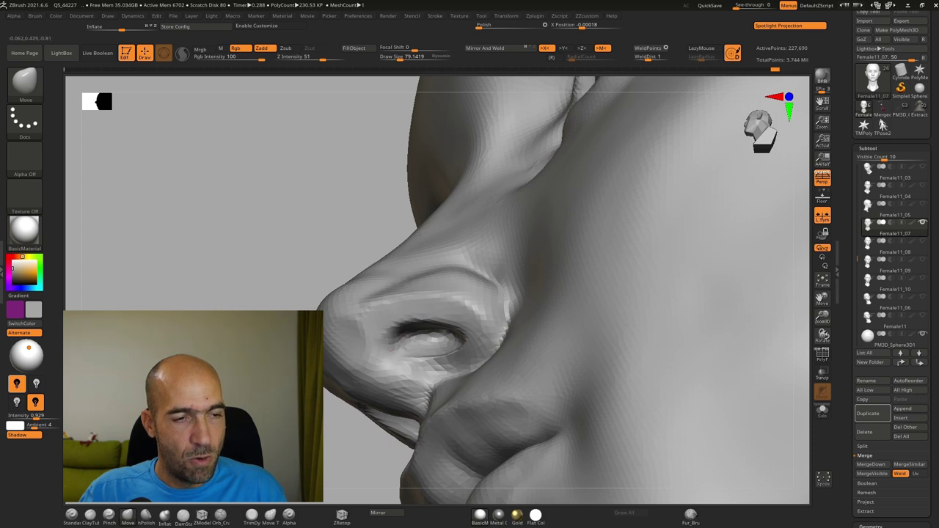
right_drag(361, 349, 374, 322)
mouse_move(374, 321)
mouse_down()
mouse_move(357, 307)
mouse_move(363, 330)
mouse_move(384, 335)
mouse_up()
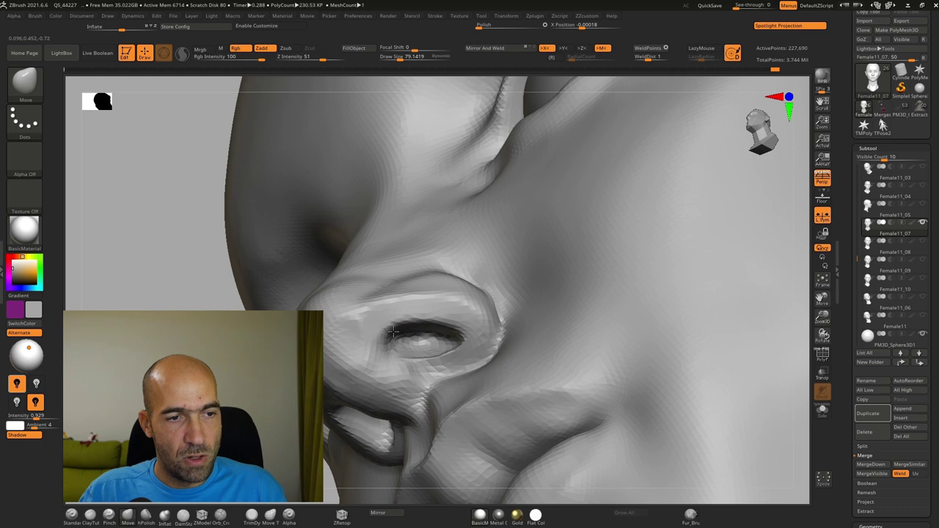
shift+drag(444, 352, 409, 376)
mouse_move(410, 376)
ctrl+right_down()
mouse_move(404, 330)
mouse_move(367, 400)
ctrl+right_up()
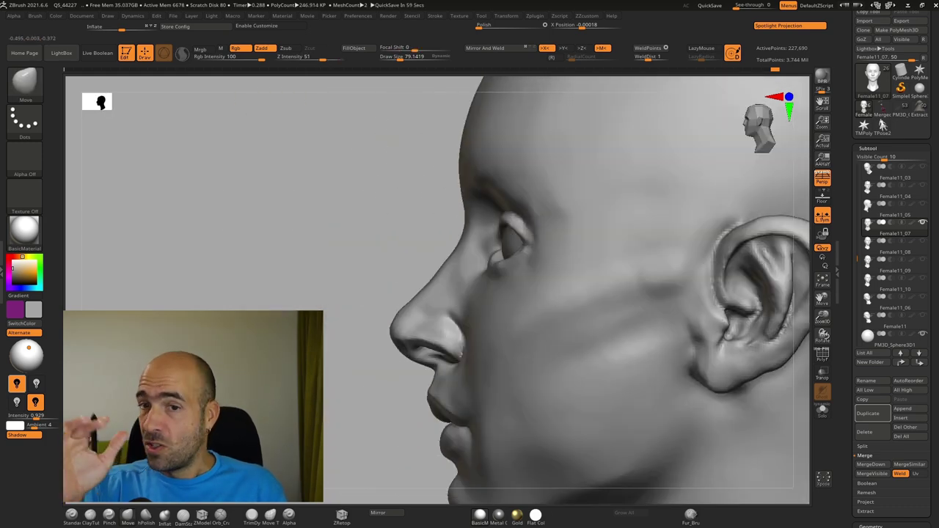
drag(317, 381, 374, 388)
ctrl+right_drag(374, 387, 352, 321)
Reshape the ear's tragus and notch with the Move brush and smooth the transitions at the tragus and earlobe.
mouse_move(582, 281)
mouse_down()
mouse_move(539, 298)
mouse_move(549, 281)
mouse_up()
mouse_move(715, 332)
alt+right_down()
mouse_move(696, 323)
mouse_move(700, 331)
alt+right_up()
drag(585, 295, 596, 286)
mouse_move(733, 379)
alt+right_down()
mouse_move(705, 365)
mouse_move(703, 387)
alt+right_up()
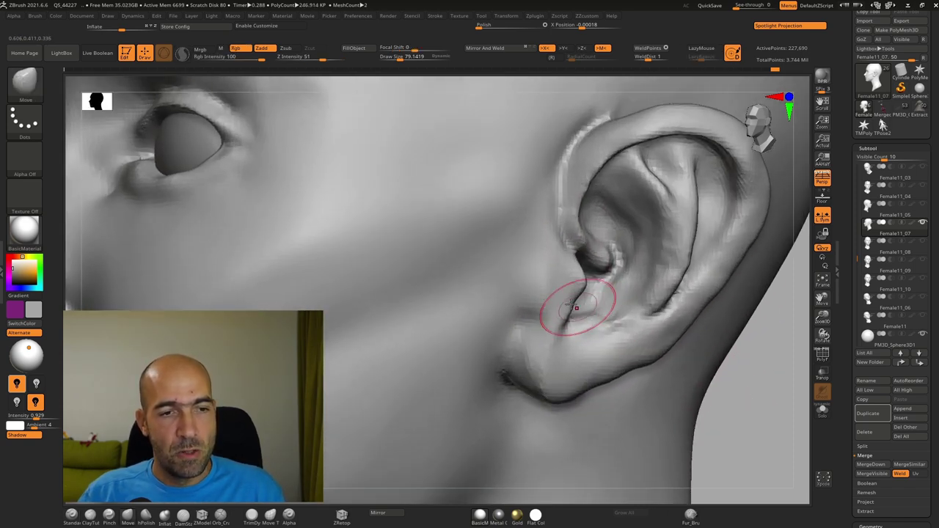
shift+drag(559, 289, 556, 323)
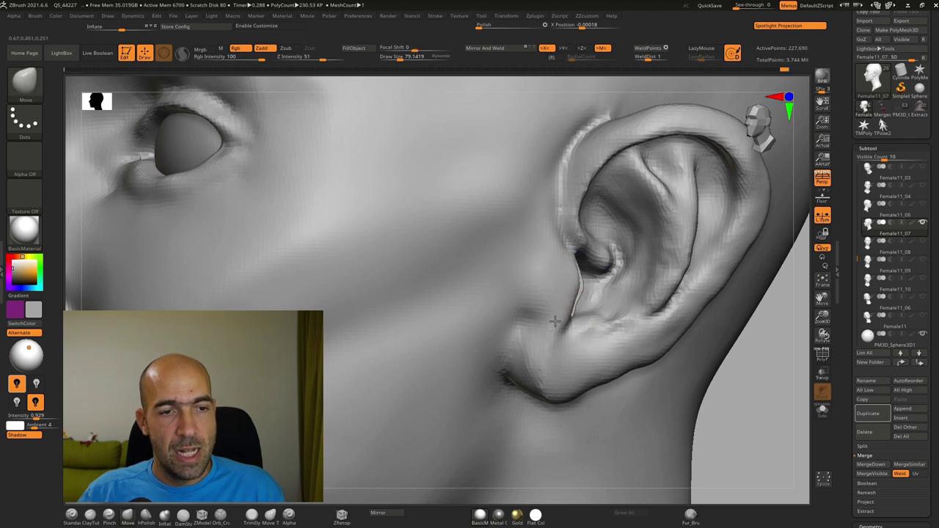
shift+drag(526, 393, 540, 388)
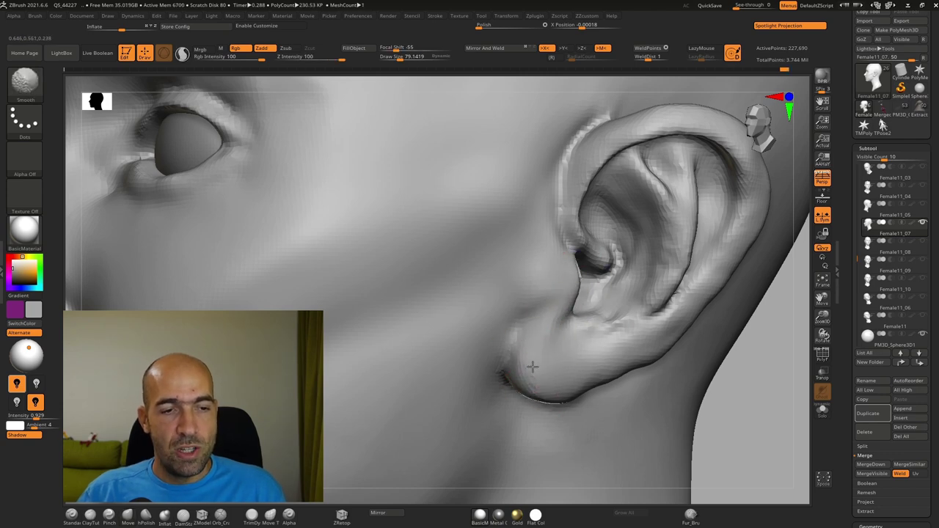
Refine the ear's surface with the Standard brush and smooth the result.
ctrl+right_drag(740, 372, 736, 361)
mouse_move(628, 296)
alt+right_down()
mouse_move(642, 294)
mouse_move(640, 311)
alt+right_up()
mouse_move(675, 264)
alt+right_down()
mouse_move(682, 295)
mouse_move(675, 259)
alt+right_up()
key(b)
key(s)
key(t)
mouse_move(785, 255)
right_down()
mouse_move(728, 247)
mouse_move(733, 273)
right_up()
alt+right_drag(734, 273, 689, 303)
shift+drag(596, 275, 550, 269)
Adjust the ear's angle and outline against the head with the Move brush at a draw size of about 95.
mouse_move(682, 283)
right_down()
mouse_move(711, 310)
mouse_move(667, 308)
mouse_move(658, 258)
right_up()
key(b)
key(m)
key(v)
key(bracketright)
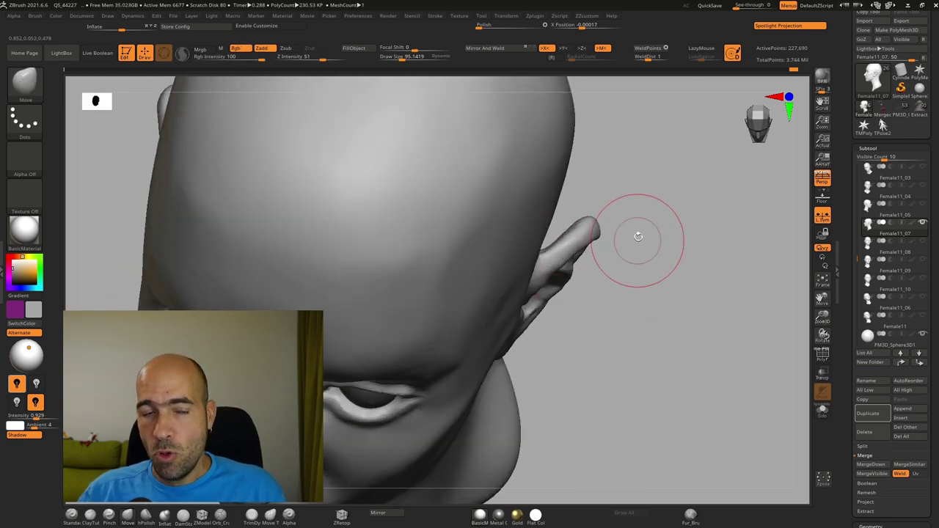
right_drag(638, 240, 631, 187)
right_drag(633, 274, 628, 293)
ctrl+right_drag(628, 293, 621, 292)
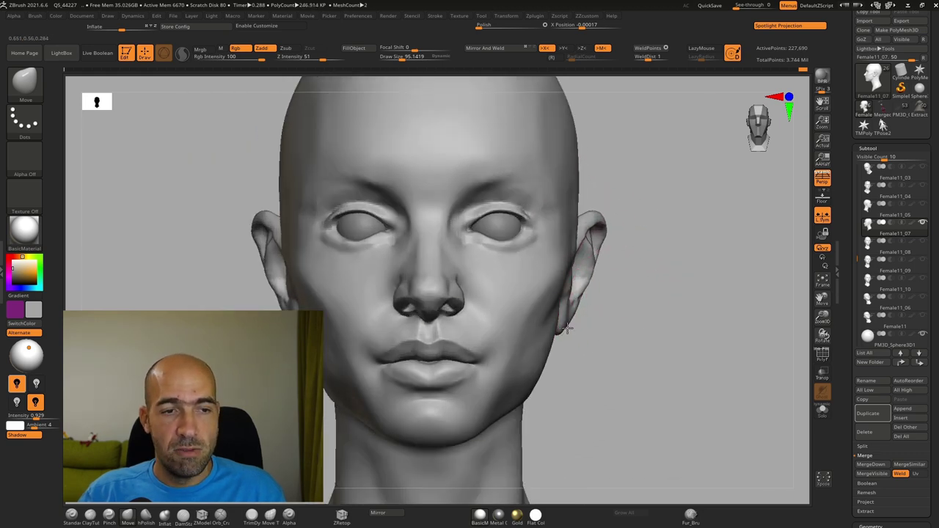
mouse_move(593, 369)
ctrl+right_down()
mouse_move(577, 336)
mouse_move(537, 336)
ctrl+right_up()
right_drag(453, 431, 476, 424)
Adjust the lower cheek and jaw volume with the Move brush at a draw size of about 119.
mouse_move(633, 327)
right_down()
mouse_move(618, 331)
mouse_move(633, 340)
mouse_move(663, 332)
mouse_move(649, 344)
right_up()
key(b)
key(m)
key(v)
key(bracketright)
right_drag(577, 309, 537, 303)
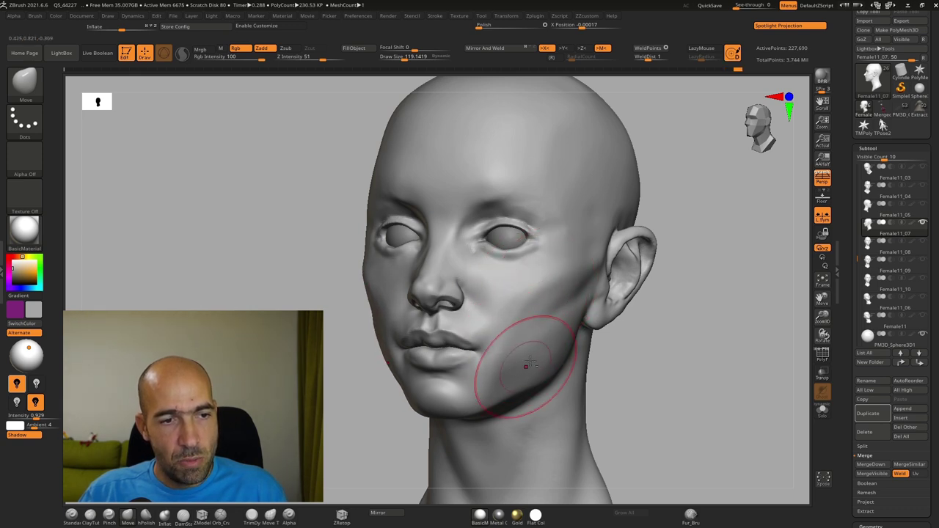
right_drag(407, 455, 390, 452)
ctrl+right_drag(543, 409, 568, 388)
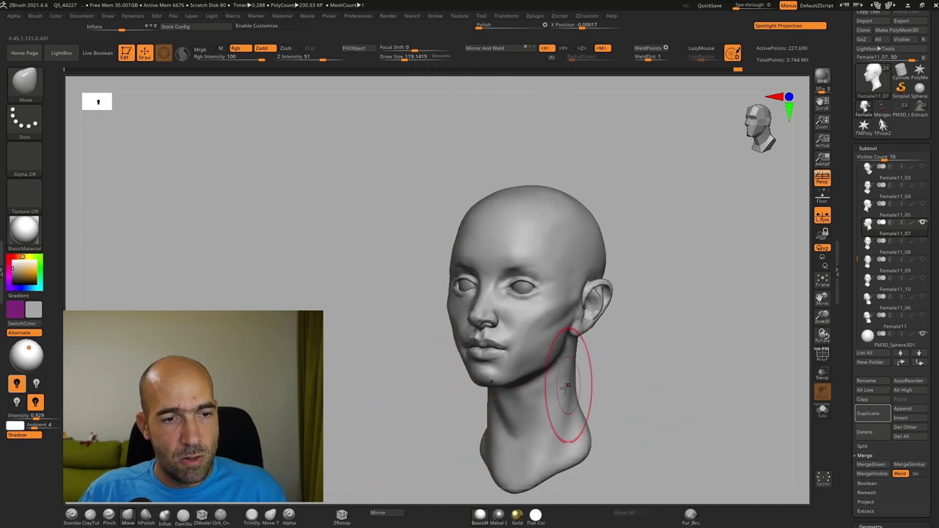
Reshape the sides of the skull above the ears with the Move brush at a draw size of about 119.
right_drag(617, 366, 657, 314)
right_drag(658, 314, 607, 314)
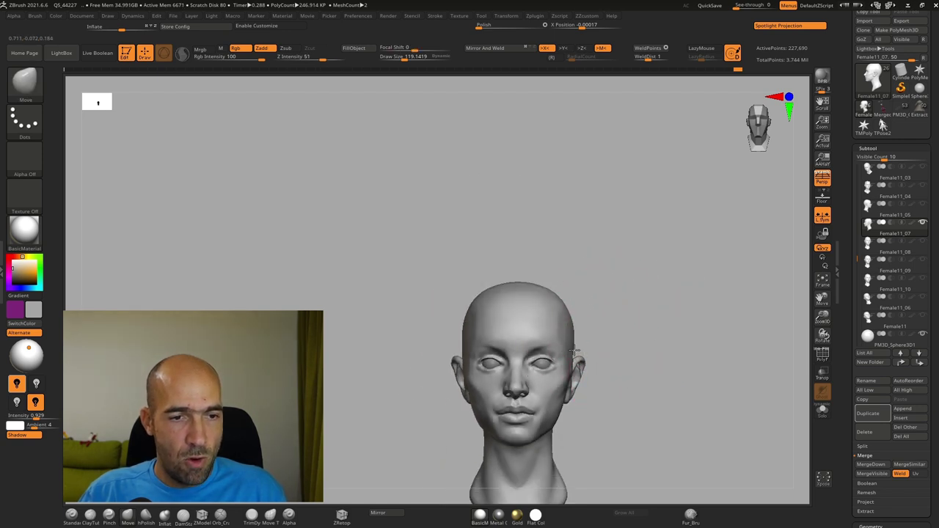
drag(577, 334, 575, 328)
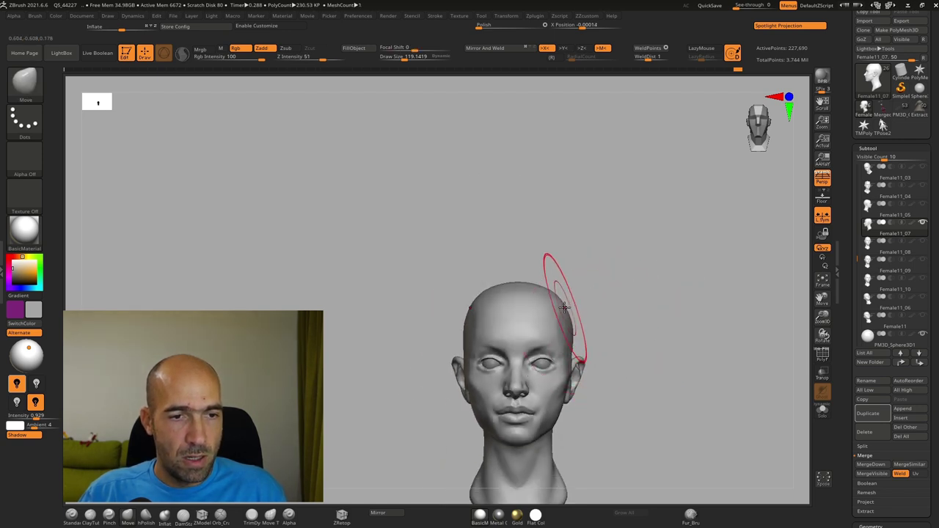
mouse_move(598, 311)
ctrl+right_down()
mouse_move(624, 296)
mouse_move(595, 296)
ctrl+right_up()
drag(603, 324, 599, 325)
mouse_move(631, 324)
shift+right_down()
mouse_move(635, 288)
mouse_move(654, 271)
shift+right_up()
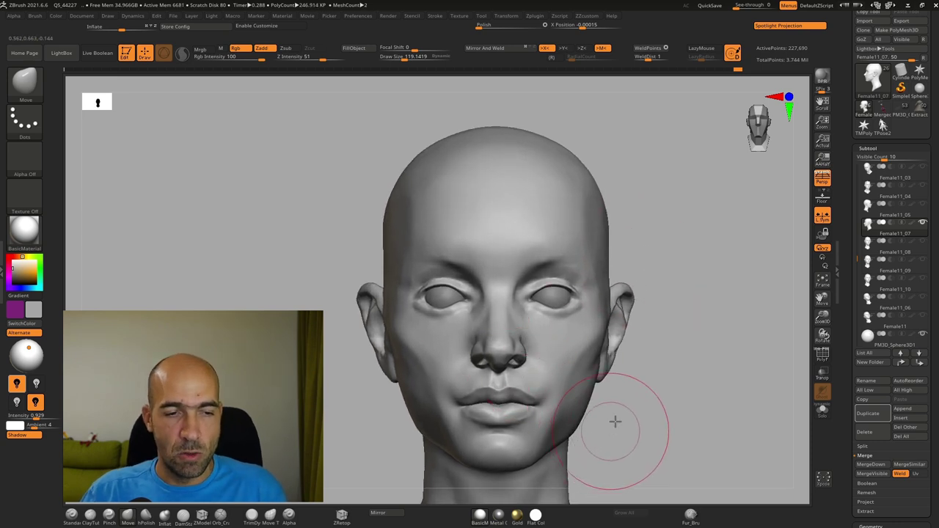
Fine-tune the jaw corners and the outer cheek contour with the Move brush.
alt+right_drag(611, 428, 626, 378)
drag(554, 409, 556, 397)
mouse_move(688, 361)
mouse_down()
mouse_move(625, 352)
mouse_move(672, 345)
mouse_up()
ctrl+right_drag(674, 344, 661, 319)
drag(565, 303, 565, 301)
alt+right_drag(367, 360, 369, 382)
shift+drag(369, 381, 425, 378)
Mask the whole head except the face, with a soft mask edge around the facial features.
mouse_move(526, 355)
ctrl+mouse_down()
mouse_move(568, 163)
mouse_move(574, 268)
mouse_move(517, 367)
ctrl+mouse_up()
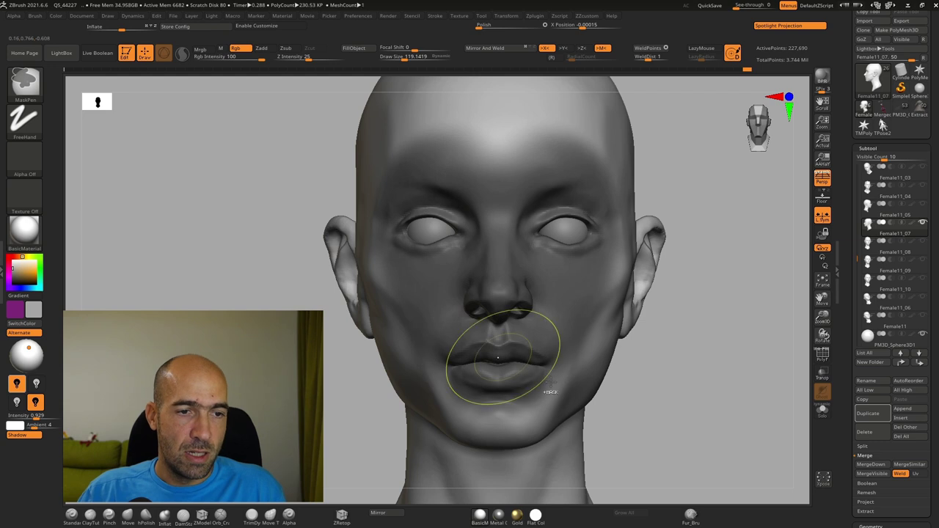
ctrl+click(665, 409)
ctrl+click(653, 356)
ctrl+click(685, 360)
Centre the Transpose gizmo on the unmasked face, reposition it in profile view and scale the facial features down slightly as a whole.
key(w)
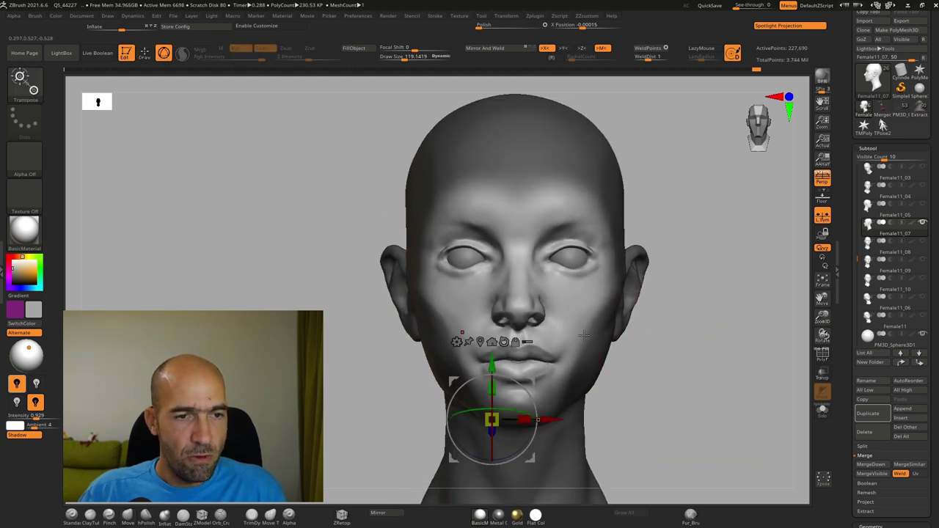
click(482, 342)
shift+drag(690, 289, 442, 266)
alt+click(489, 215)
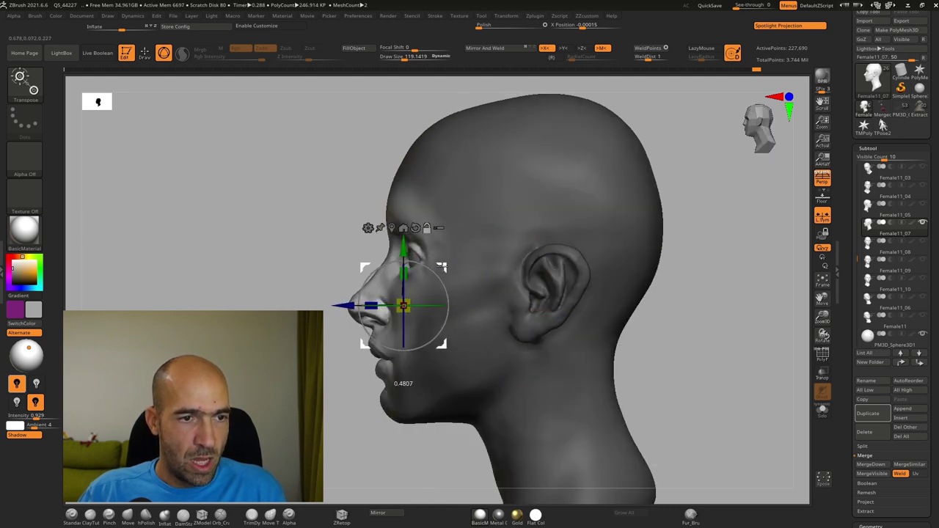
drag(404, 306, 391, 312)
Return to the Move brush, compare the face with its previous proportions and clear the mask.
key(q)
mouse_move(645, 315)
mouse_down()
mouse_move(742, 302)
mouse_move(635, 324)
mouse_up()
ctrl+drag(642, 319, 608, 355)
drag(608, 356, 658, 345)
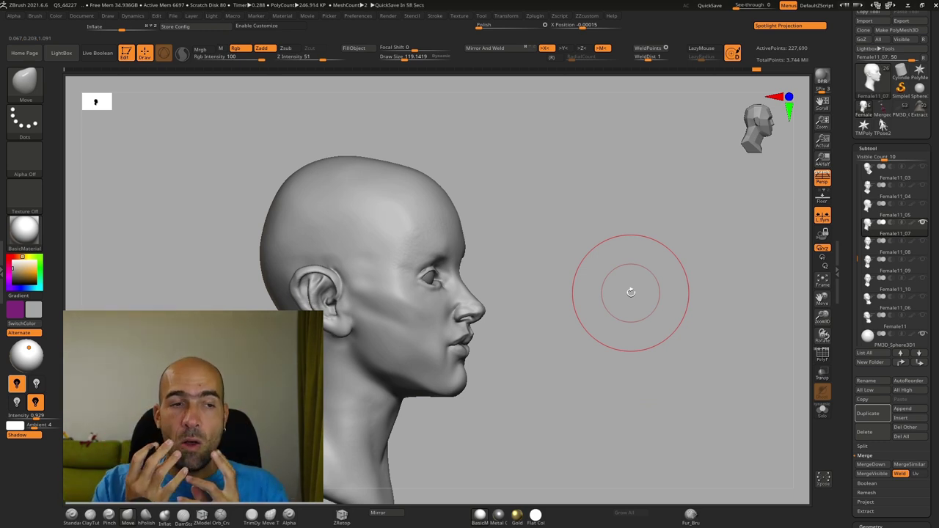
mouse_move(480, 262)
mouse_down()
mouse_move(488, 250)
mouse_move(547, 251)
mouse_up()
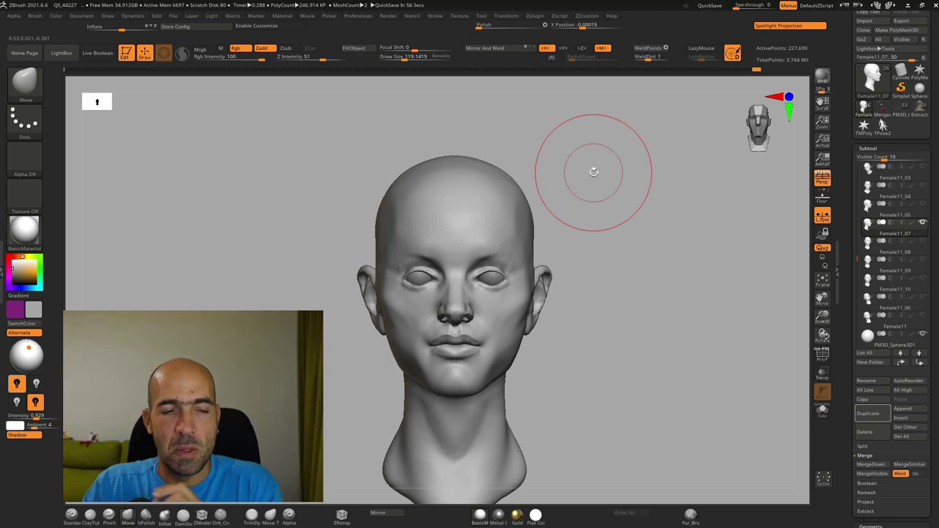
key(ctrl+z)
key(ctrl+z)
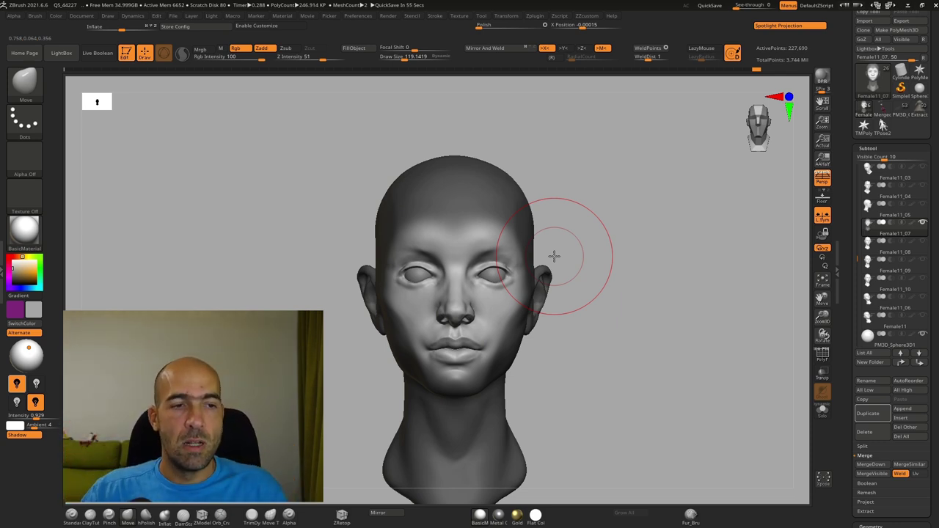
ctrl+drag(656, 315, 692, 380)
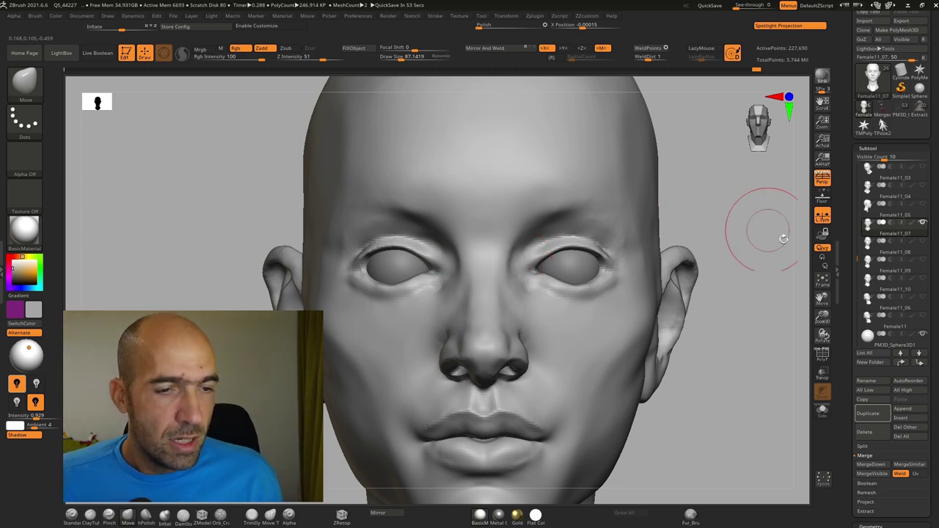
Smooth the sides of the nose bridge beside the inner eye corners at a draw size of about 87.
drag(704, 409, 702, 376)
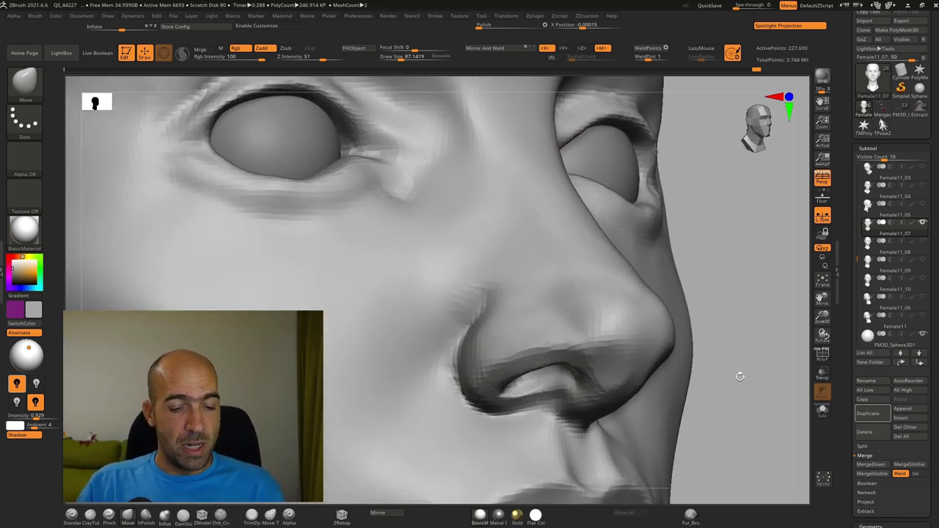
alt+drag(690, 295, 674, 278)
alt+drag(763, 227, 667, 279)
drag(732, 210, 659, 224)
shift+drag(193, 296, 272, 309)
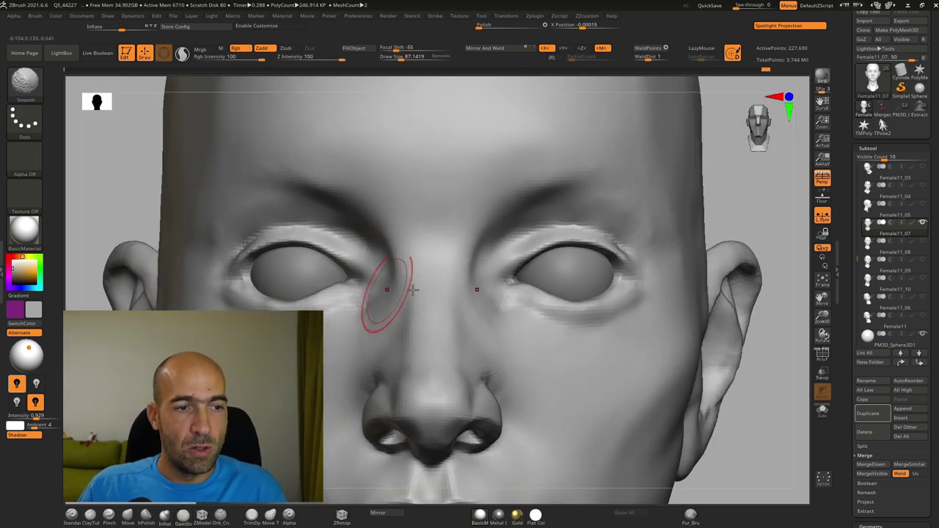
alt+drag(792, 433, 679, 413)
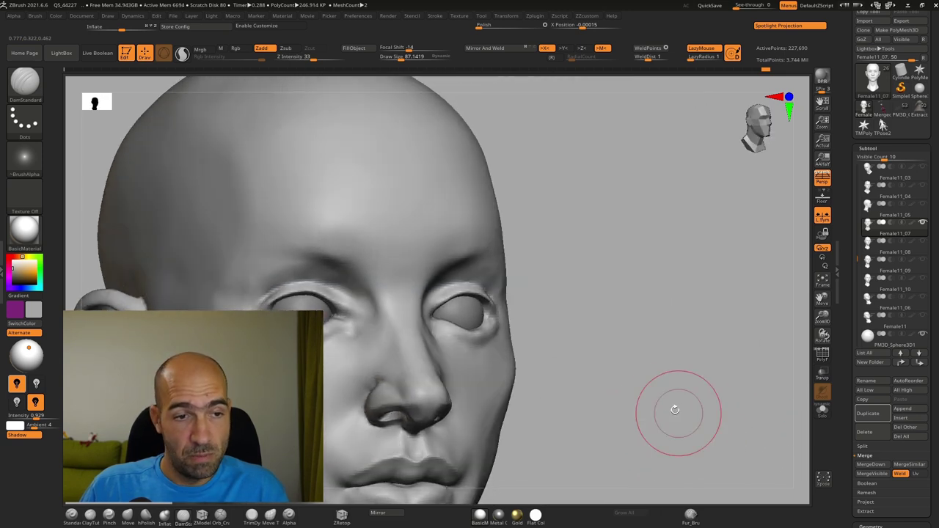
Build up the cheek below the eye with the ClayTubes brush at a draw size of about 119 and smooth it.
key(b)
key(h)
key(p)
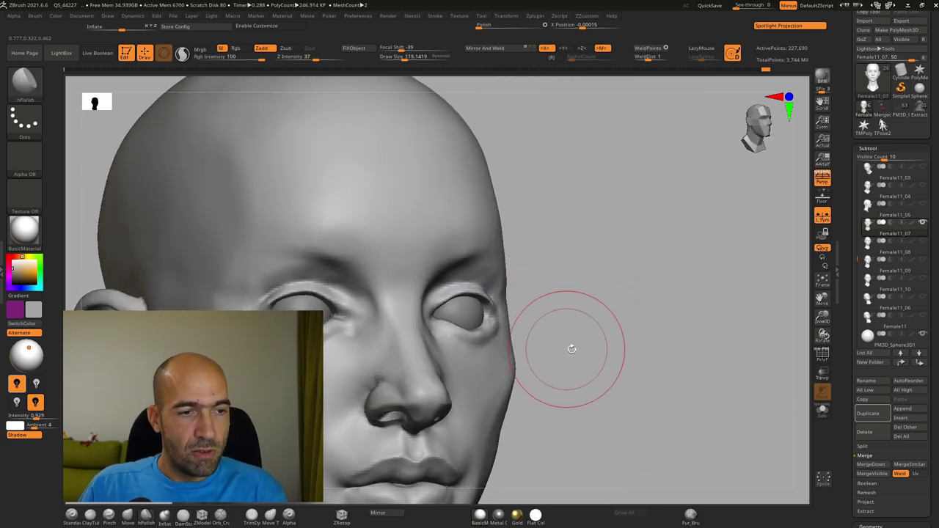
alt+drag(591, 369, 625, 253)
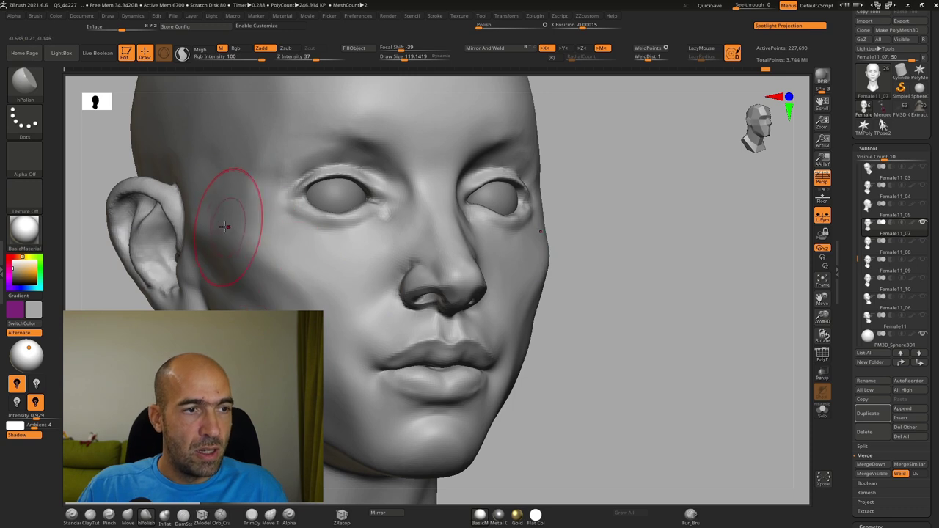
key(b)
key(s)
key(t)
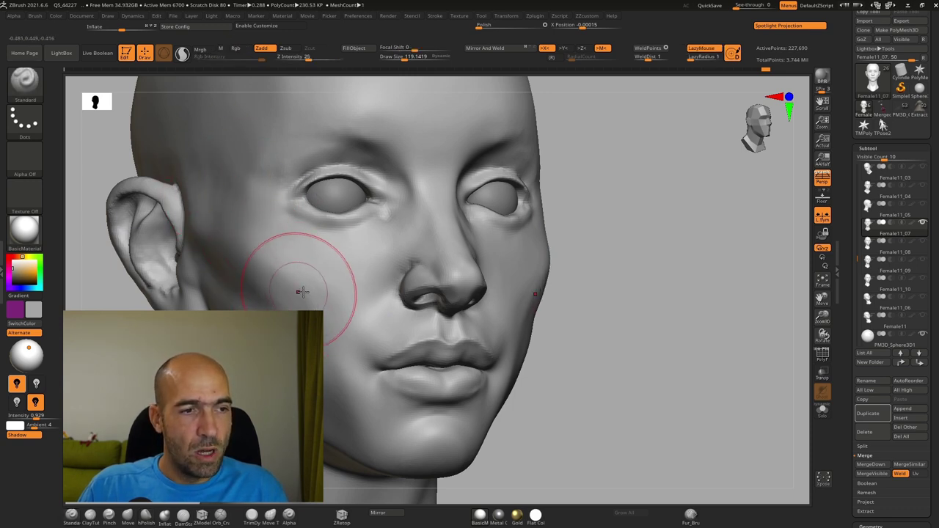
key(b)
key(c)
key(t)
drag(322, 271, 305, 314)
mouse_move(348, 276)
mouse_down()
mouse_move(313, 304)
mouse_move(292, 295)
mouse_move(282, 269)
mouse_move(281, 299)
mouse_move(265, 305)
mouse_up()
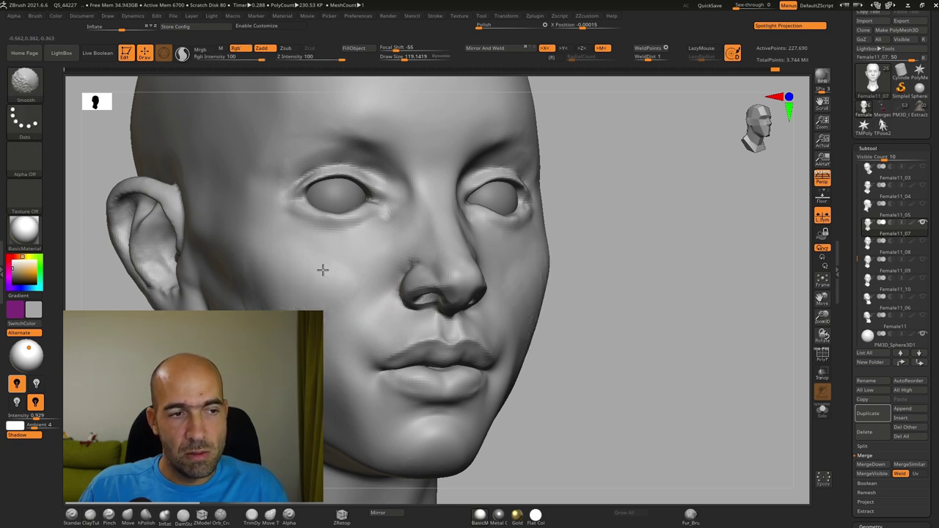
Nudge the cheek contour with the Move brush at a draw size of about 119.
mouse_move(588, 373)
mouse_down()
mouse_move(562, 344)
mouse_move(445, 291)
mouse_up()
key(b)
key(s)
key(t)
alt+drag(663, 341, 637, 343)
key(b)
key(m)
key(v)
drag(499, 283, 496, 281)
shift+drag(643, 305, 652, 306)
Fill the cheek beside the nostril with the ClayTubes brush at a draw size of about 59 and smooth the strokes.
mouse_move(611, 283)
alt+mouse_down()
mouse_move(629, 340)
mouse_move(675, 342)
mouse_move(713, 388)
alt+mouse_up()
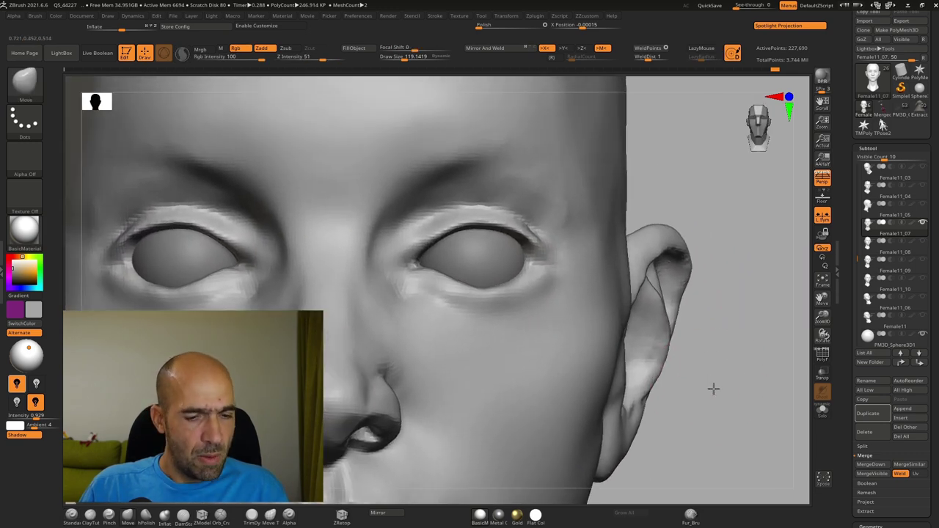
key(b)
key(d)
key(s)
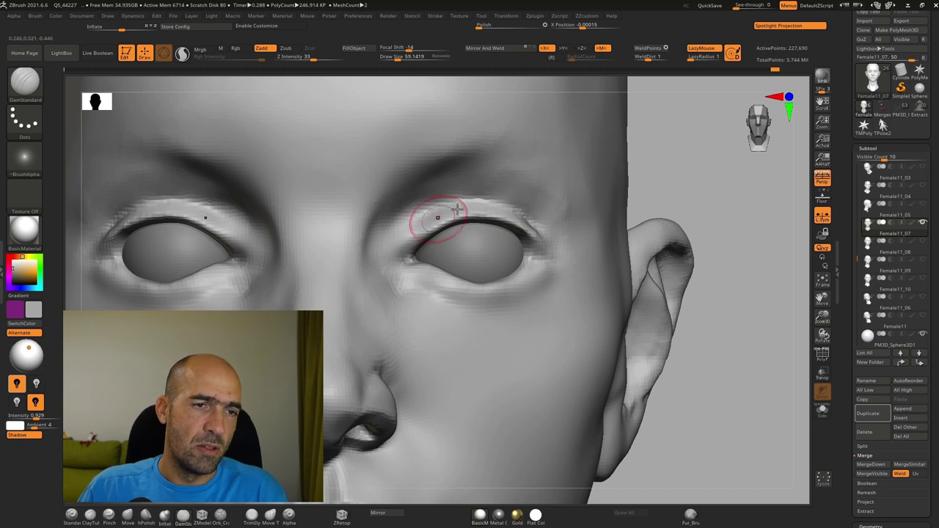
alt+drag(692, 198, 716, 226)
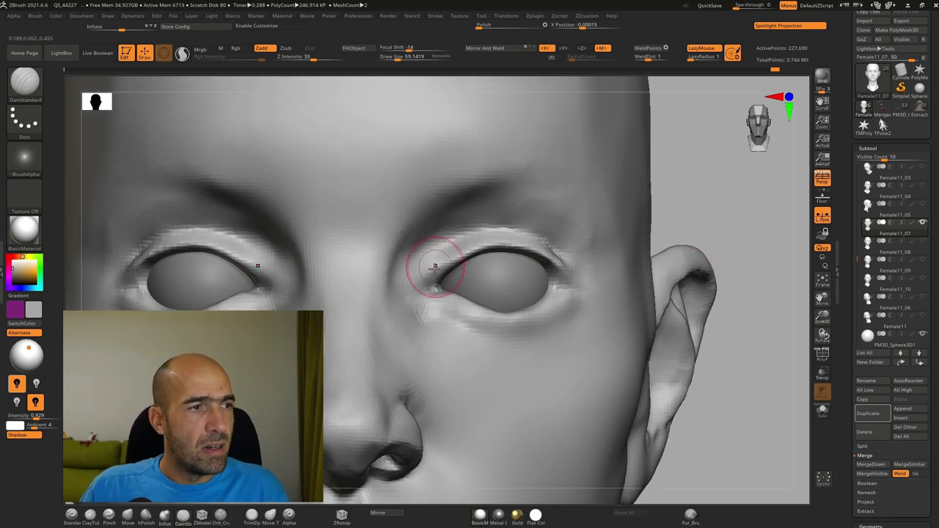
key(b)
key(c)
key(t)
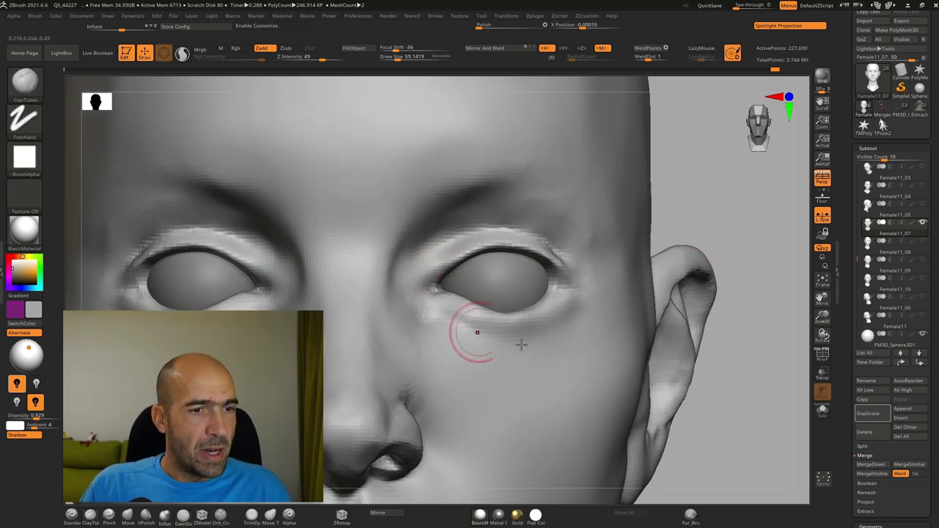
drag(505, 400, 469, 444)
mouse_move(531, 391)
mouse_down()
mouse_move(524, 461)
mouse_move(530, 388)
mouse_up()
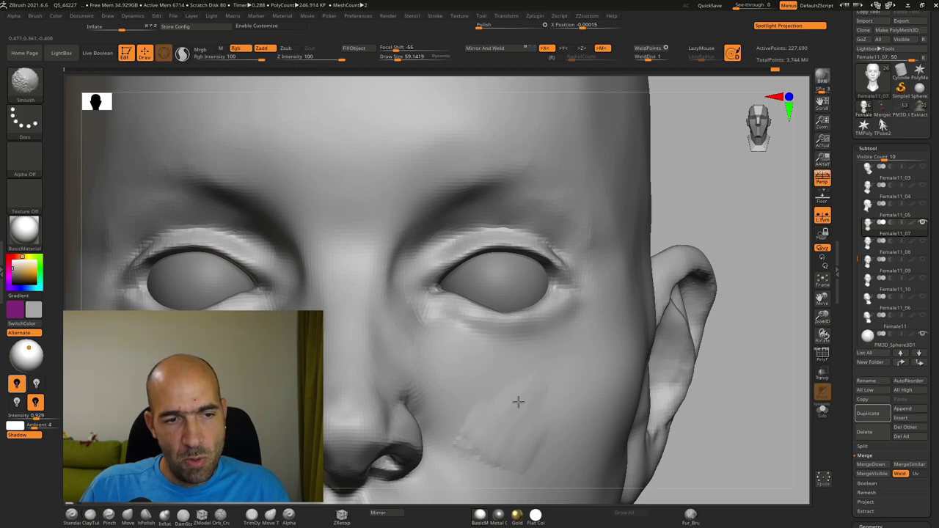
shift+drag(500, 455, 512, 394)
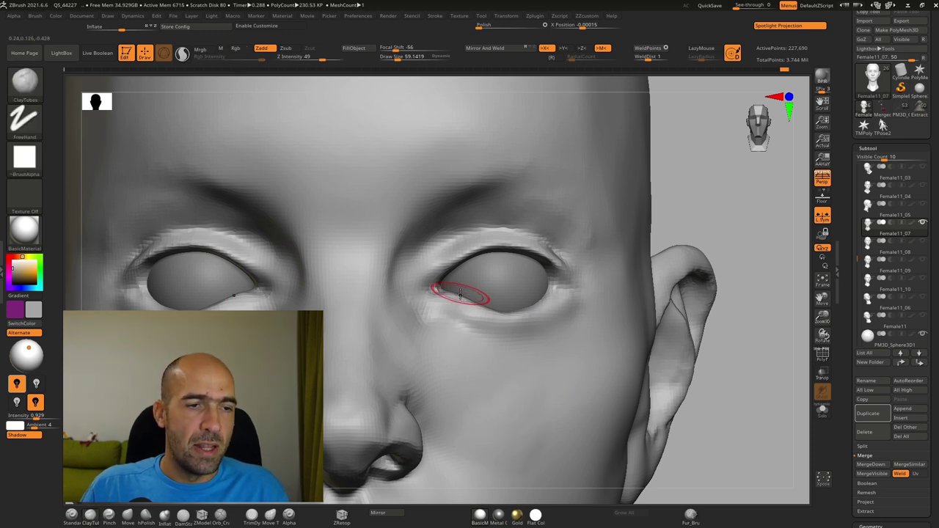
Carve the upper eyelid crease from the inner to the outer corner with the DamStandard brush at a draw size of about 59.
key(b)
key(s)
key(t)
alt+drag(705, 216, 709, 235)
key(b)
key(d)
key(s)
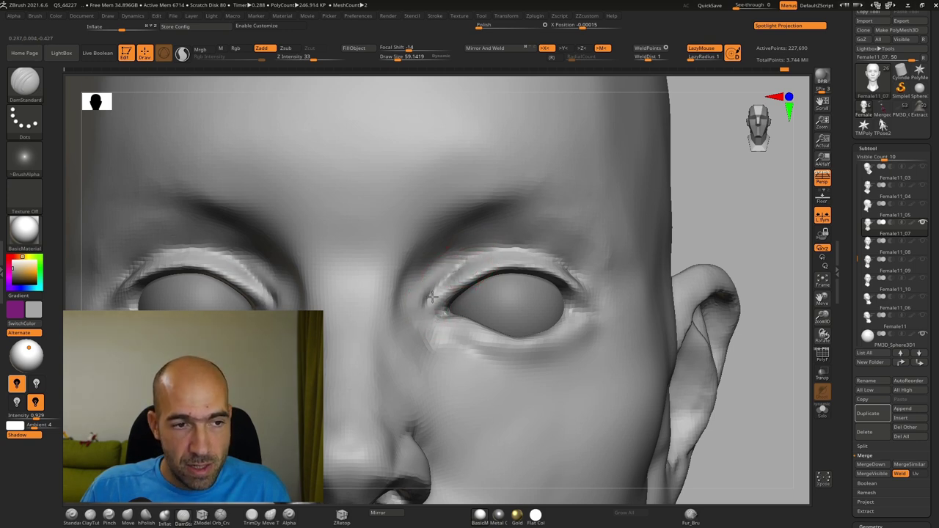
mouse_move(436, 292)
mouse_down()
mouse_move(478, 255)
mouse_move(558, 262)
mouse_up()
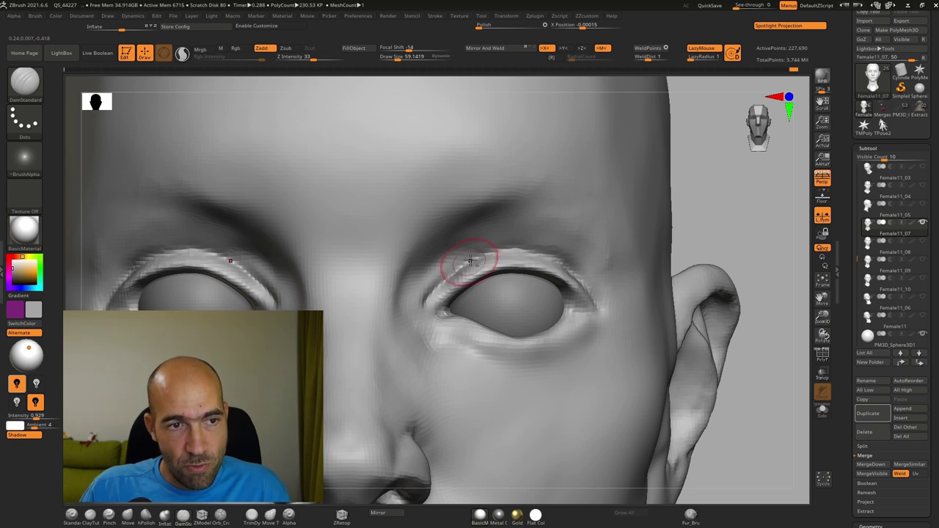
drag(462, 269, 528, 252)
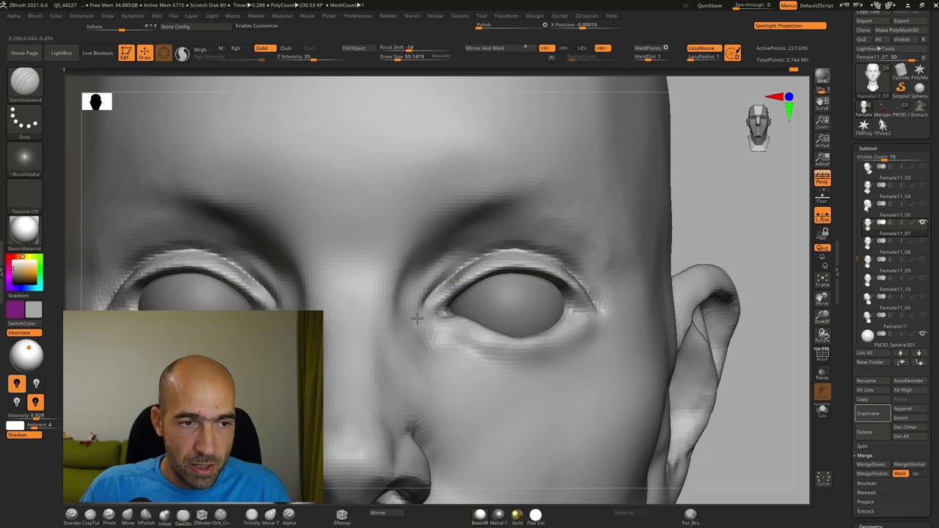
Build up the fold between the outer brow and upper eyelid with the Standard brush at a draw size of about 91.
key(b)
key(m)
key(v)
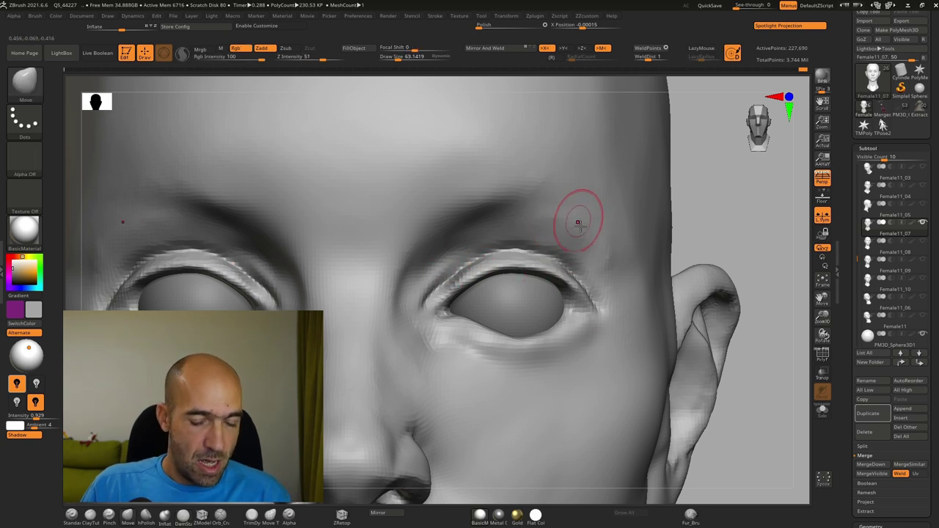
drag(729, 225, 693, 206)
key(b)
key(s)
key(t)
drag(539, 221, 600, 268)
drag(507, 222, 602, 279)
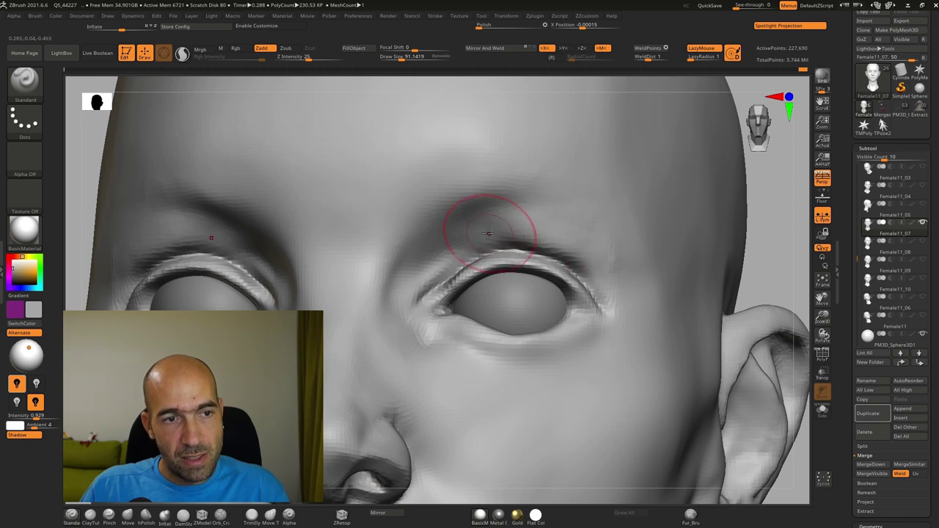
Smooth the inner eye socket under the brow and add more Standard brush volume above the outer upper eyelid.
mouse_move(484, 239)
shift+mouse_down()
mouse_move(490, 252)
mouse_move(439, 272)
shift+mouse_up()
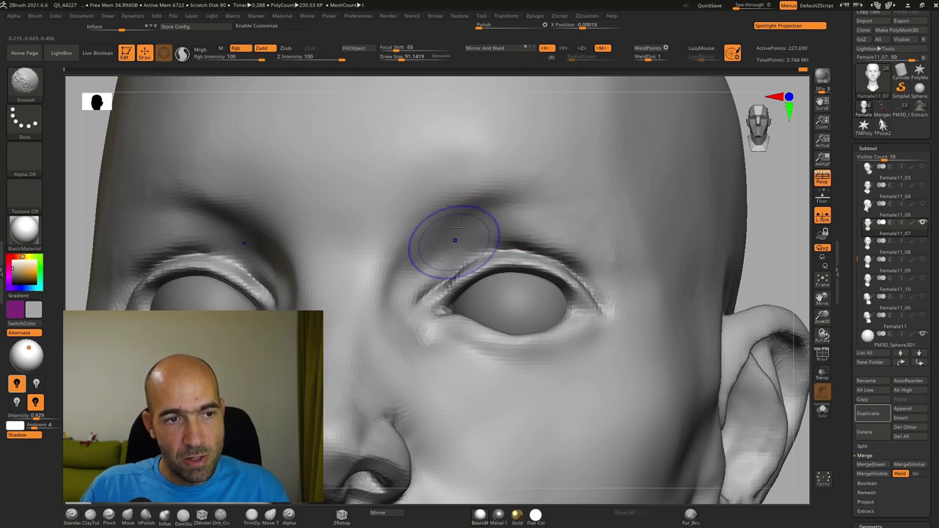
mouse_move(509, 237)
mouse_down()
mouse_move(486, 243)
mouse_move(535, 246)
mouse_move(595, 275)
mouse_up()
mouse_move(552, 220)
mouse_down()
mouse_move(582, 218)
mouse_move(599, 285)
mouse_up()
mouse_move(514, 225)
mouse_down()
mouse_move(603, 291)
mouse_move(582, 232)
mouse_move(611, 265)
mouse_move(539, 226)
mouse_up()
Pull the outer brow contour outward in three-quarter view with the Move brush at a draw size of about 111.
drag(773, 254, 708, 262)
drag(274, 302, 265, 160)
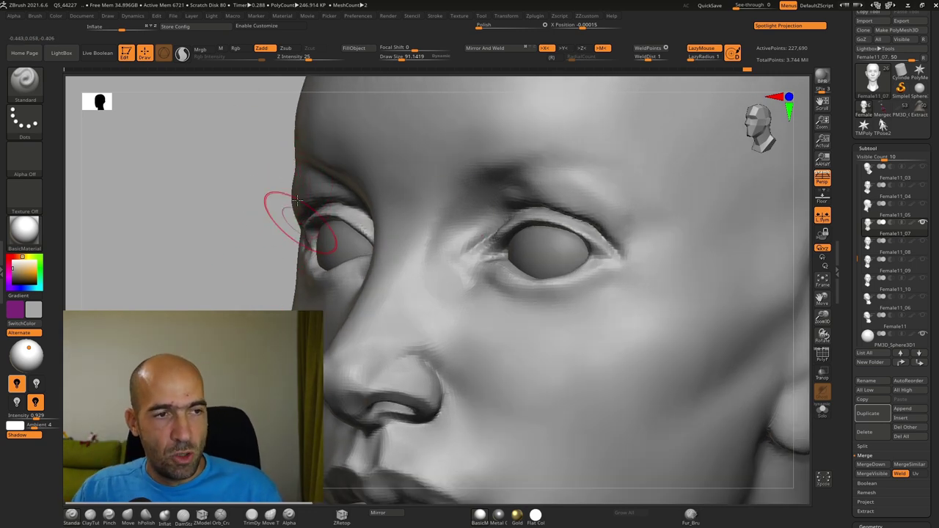
key(b)
key(m)
key(v)
drag(289, 205, 276, 204)
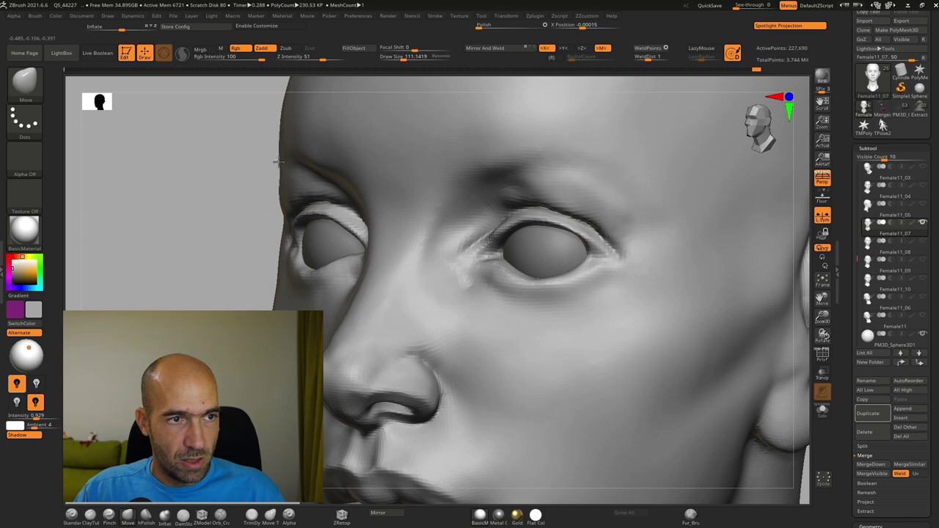
Adjust the curvature of the brow ridge from below with the Move brush at a draw size of about 111.
drag(239, 207, 220, 239)
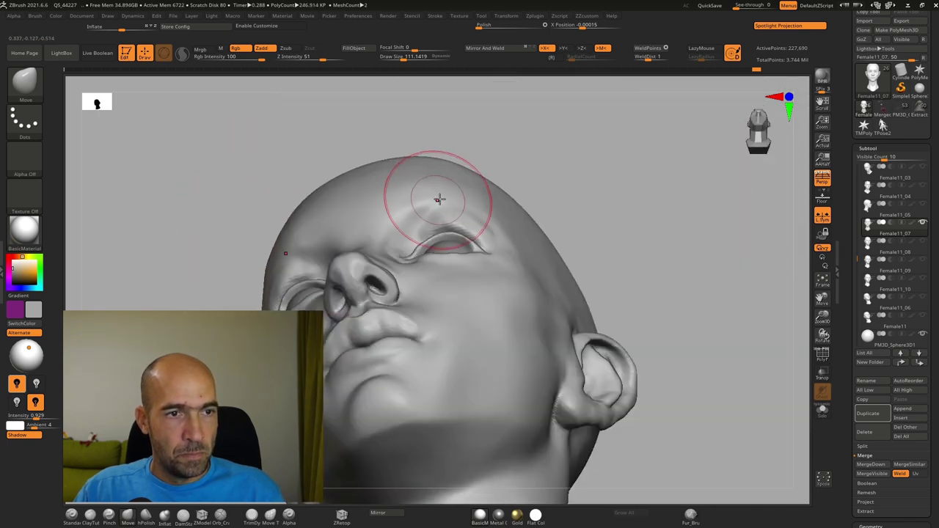
mouse_move(527, 146)
mouse_down()
mouse_move(526, 118)
mouse_move(506, 147)
mouse_move(517, 166)
mouse_move(505, 183)
mouse_move(475, 194)
mouse_move(472, 184)
mouse_up()
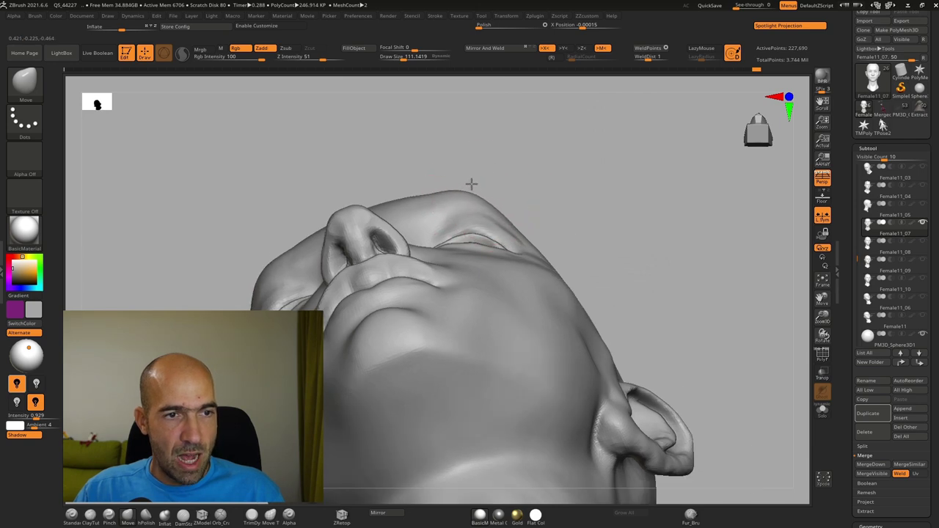
alt+drag(530, 164, 507, 162)
mouse_move(508, 162)
mouse_down()
mouse_move(518, 228)
mouse_move(591, 240)
mouse_move(611, 231)
mouse_up()
mouse_move(645, 205)
mouse_down()
mouse_move(656, 142)
mouse_move(647, 185)
mouse_up()
Flatten the planes of the forehead and temples with the hPolish brush at a draw size of about 111.
key(b)
key(h)
key(p)
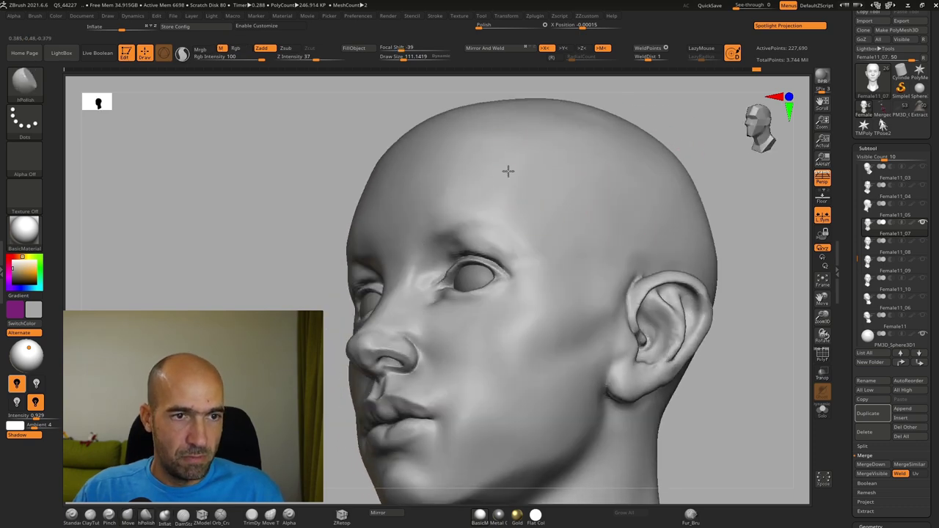
right_drag(570, 110, 597, 180)
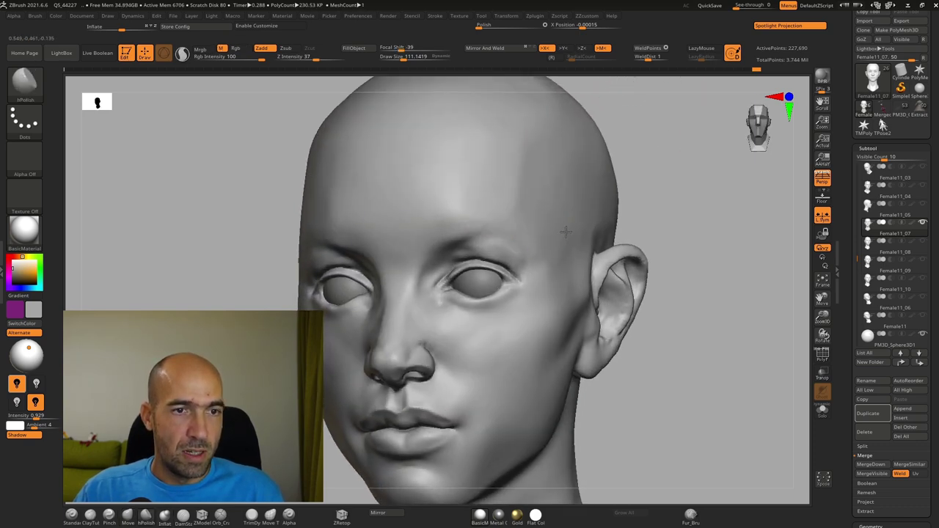
right_drag(661, 130, 499, 194)
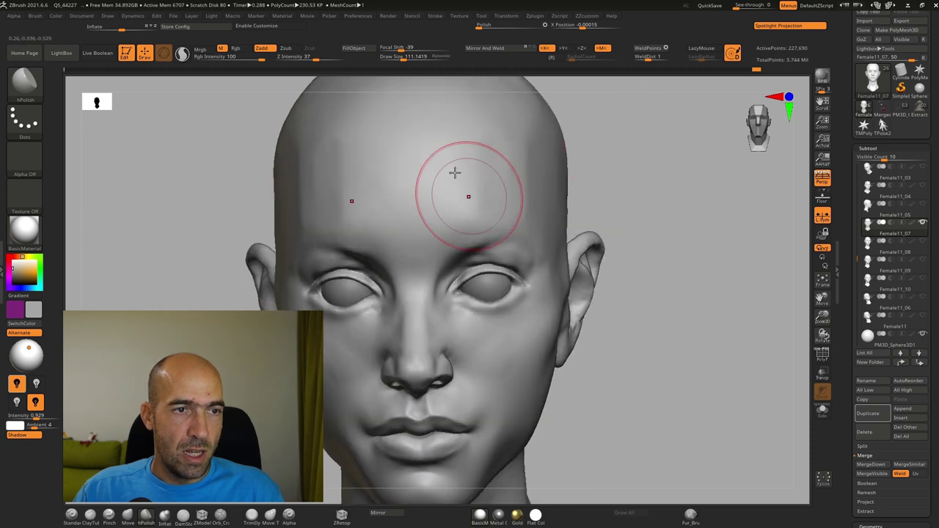
right_drag(587, 182, 498, 190)
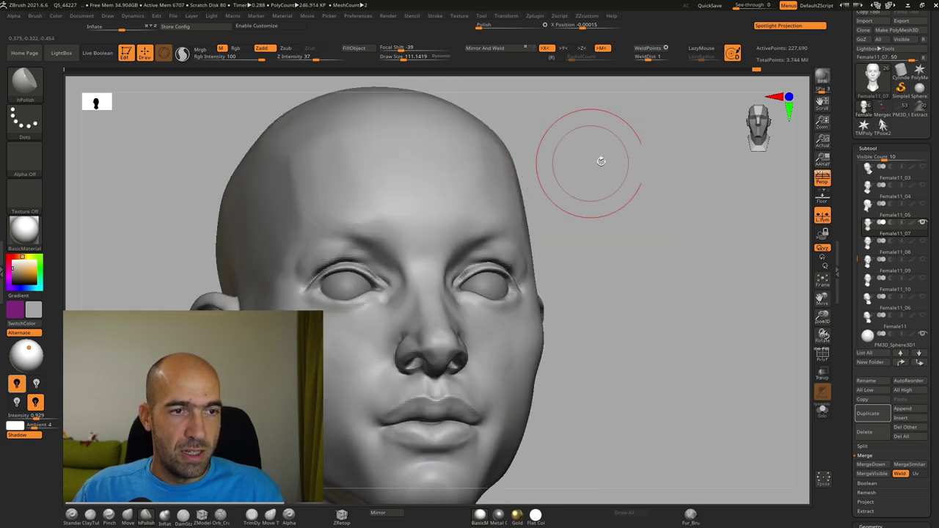
right_drag(591, 163, 524, 185)
alt+right_drag(621, 177, 486, 200)
Polish the brow bone and lower forehead with the hPolish brush and smooth the forehead surface above the eye.
drag(524, 265, 554, 246)
drag(455, 206, 430, 265)
alt+right_drag(648, 187, 612, 196)
mouse_move(611, 196)
right_down()
mouse_move(636, 191)
mouse_move(601, 208)
right_up()
ctrl+right_drag(601, 208, 587, 143)
shift+drag(506, 176, 512, 162)
Build up raised eyebrow forms along the brow ridge with the ClayTubes brush at a draw size of about 75.
mouse_move(643, 252)
alt+right_down()
mouse_move(653, 184)
mouse_move(637, 152)
alt+right_up()
key(b)
key(d)
key(s)
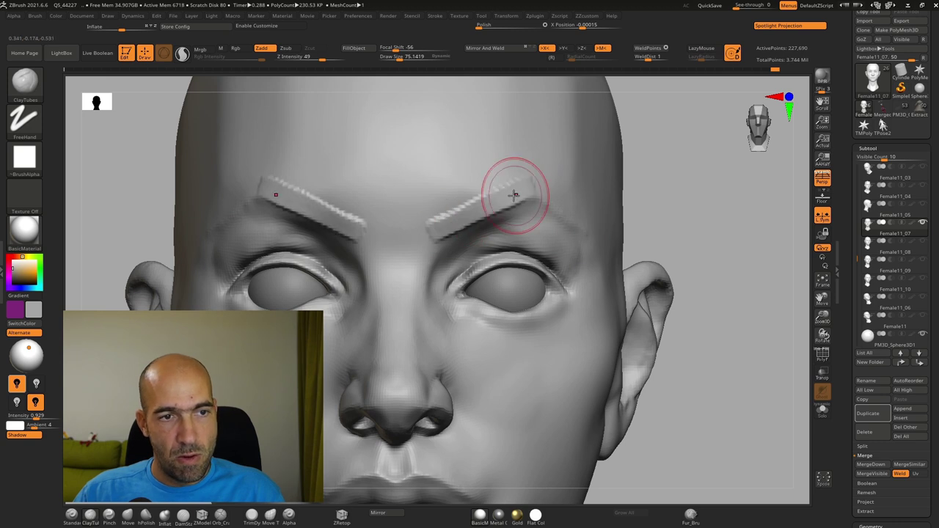
drag(515, 194, 548, 196)
mouse_move(713, 196)
alt+mouse_down()
mouse_move(660, 186)
mouse_move(646, 207)
alt+mouse_up()
key(shift)
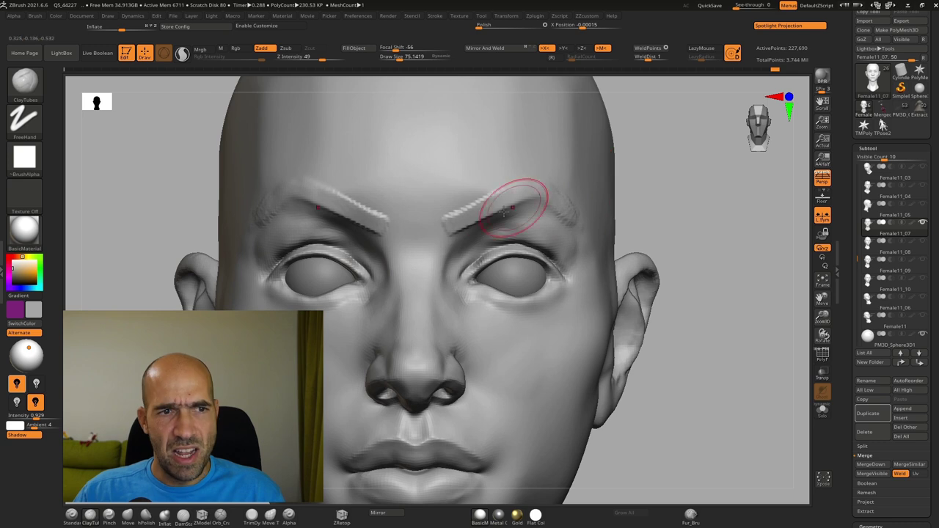
Even out the eyebrow strips with the ClayTubes brush and smooth them into the surrounding brow surface.
mouse_move(484, 209)
mouse_down()
mouse_move(550, 197)
mouse_move(489, 199)
mouse_up()
mouse_move(660, 204)
alt+mouse_down()
mouse_move(637, 192)
mouse_move(562, 194)
alt+mouse_up()
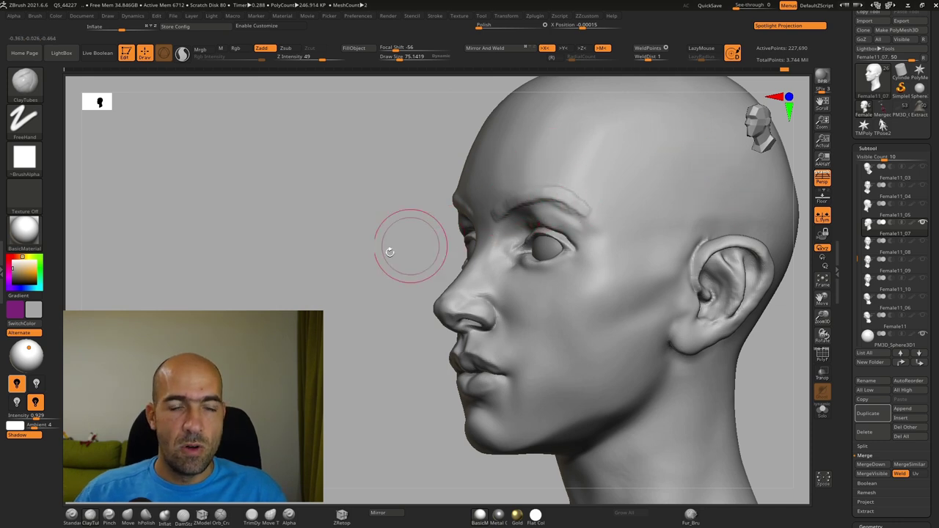
shift+drag(419, 239, 543, 204)
shift+drag(481, 215, 526, 226)
Sharpen the lower edge of the eyebrows with the DamStandard brush at a draw size of about 75.
ctrl+right_drag(708, 156, 720, 220)
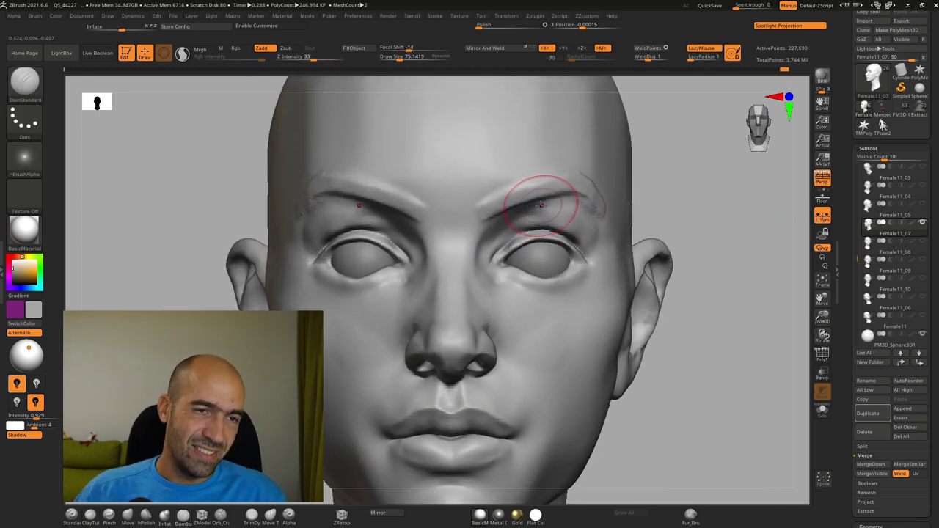
mouse_move(482, 218)
mouse_down()
mouse_move(482, 207)
mouse_move(552, 195)
mouse_up()
ctrl+right_drag(704, 198, 703, 147)
mouse_move(666, 206)
ctrl+right_down()
mouse_move(697, 233)
mouse_move(765, 239)
ctrl+right_up()
mouse_move(399, 303)
shift+mouse_down()
mouse_move(406, 314)
mouse_move(385, 334)
shift+mouse_up()
right_drag(630, 288, 647, 280)
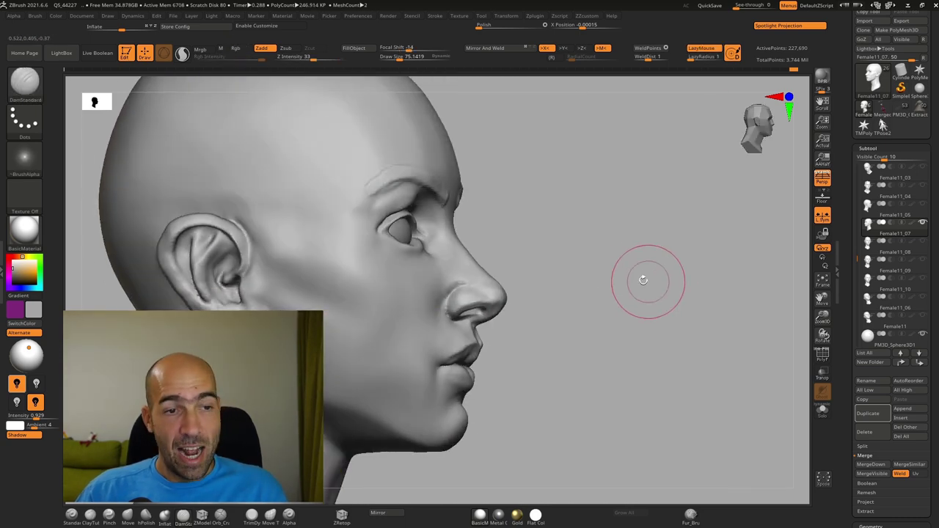
Shape the cheek area beside the nostril with the Standard brush at a draw size of about 75 and smooth it.
mouse_move(609, 268)
mouse_down()
mouse_move(602, 300)
mouse_move(696, 286)
mouse_move(673, 282)
mouse_up()
key(b)
key(s)
key(t)
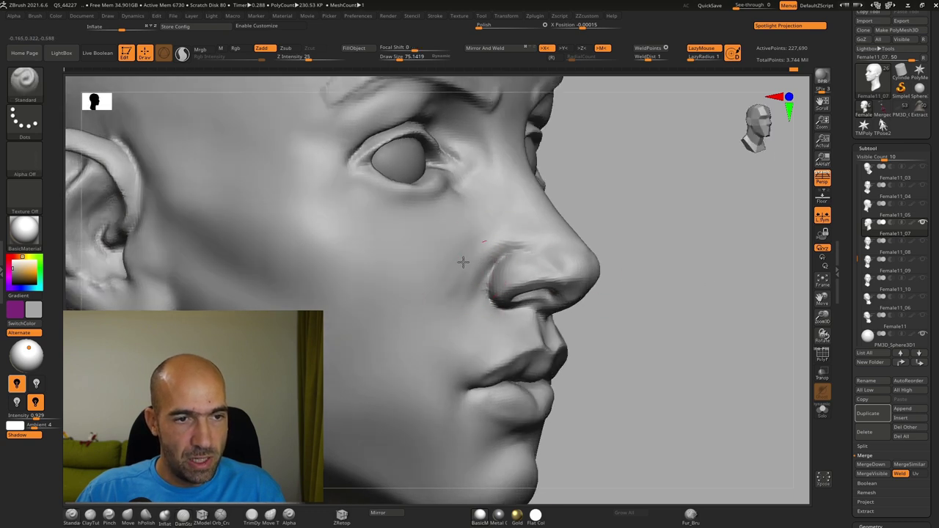
key(shift)
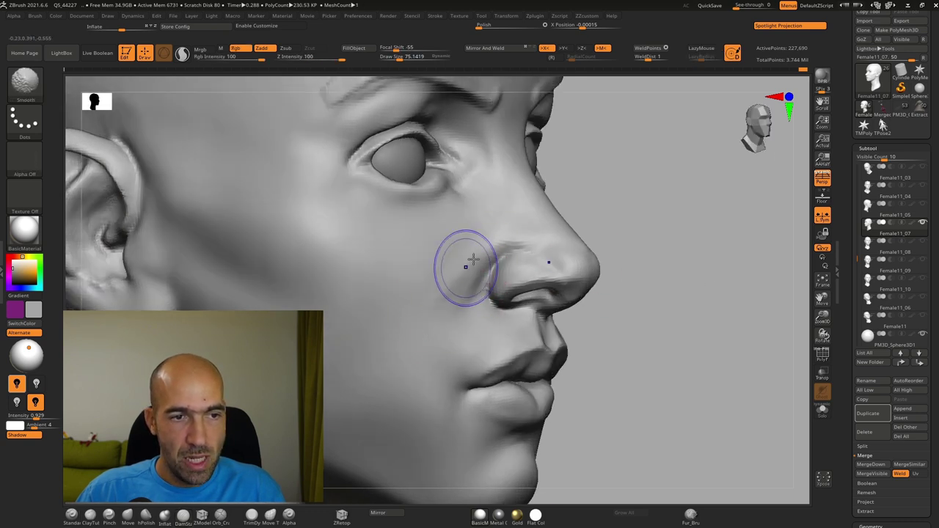
drag(681, 298, 642, 300)
Carve a soft nasolabial crease beside the nostril with the DamStandard brush and smooth it down toward the mouth corner.
key(b)
key(d)
key(s)
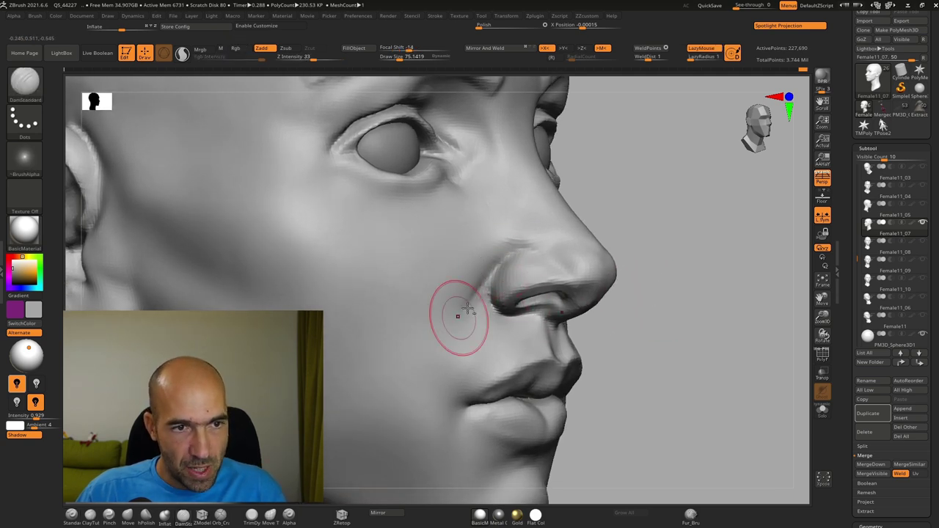
key(shift)
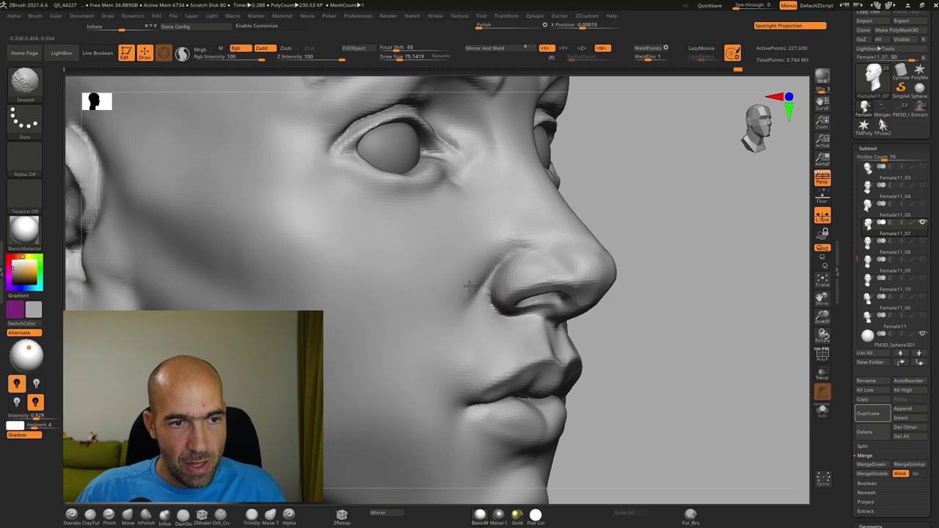
shift+drag(460, 289, 447, 389)
shift+drag(675, 315, 598, 312)
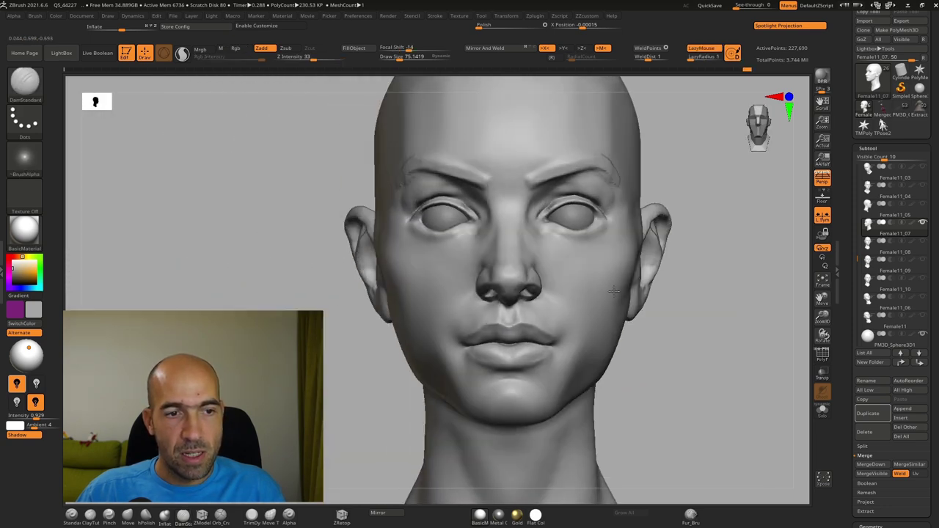
Adjust the profile of the lips in side view with the Move brush at a draw size of about 91.
drag(702, 351, 656, 347)
drag(408, 412, 561, 353)
key(b)
key(m)
key(v)
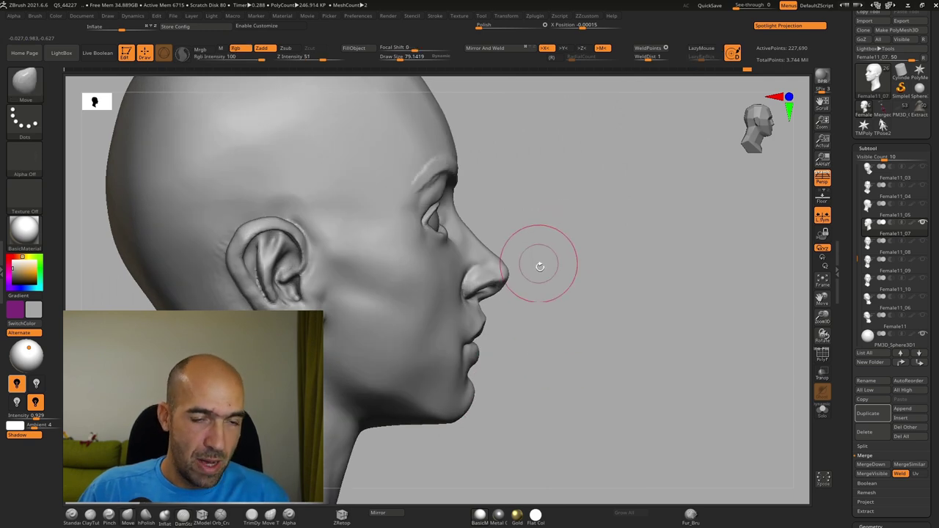
drag(542, 284, 540, 332)
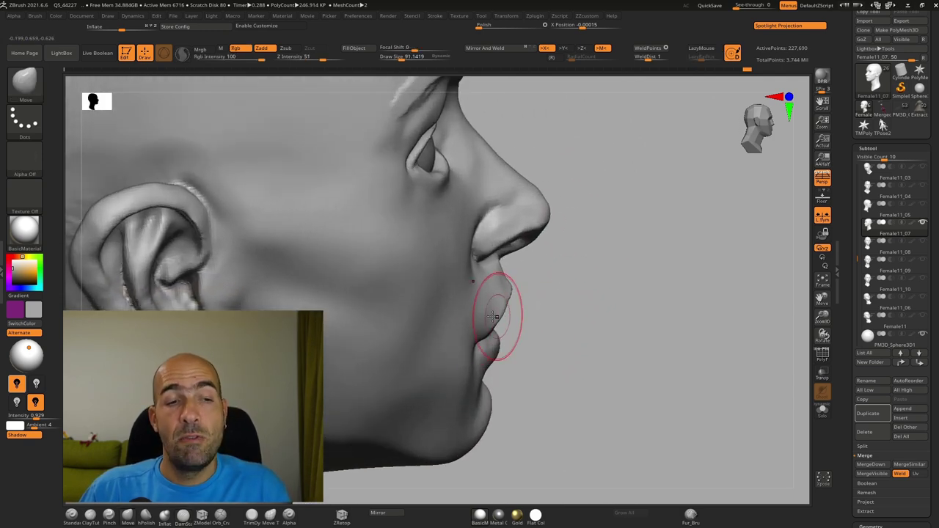
alt+drag(542, 283, 537, 312)
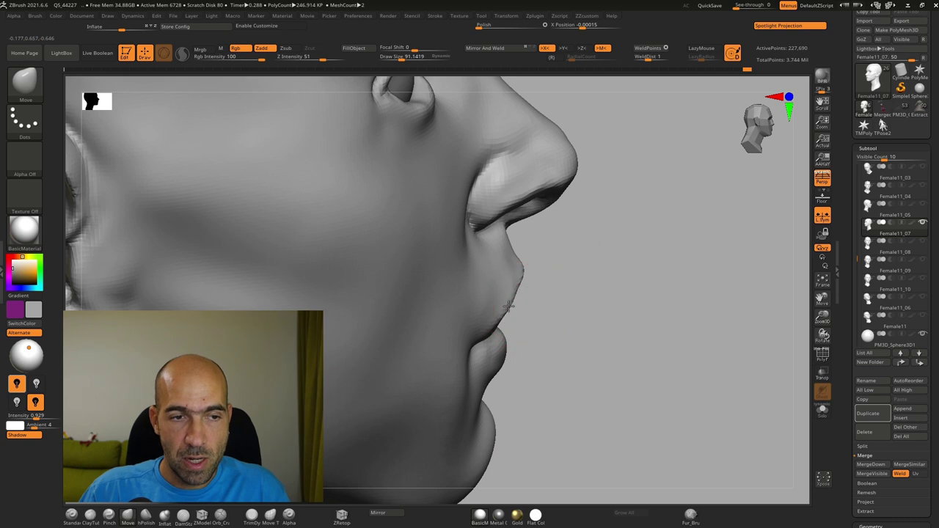
Shape the area around the mouth corner with the Standard brush and smooth it into the cheek.
drag(537, 276, 502, 267)
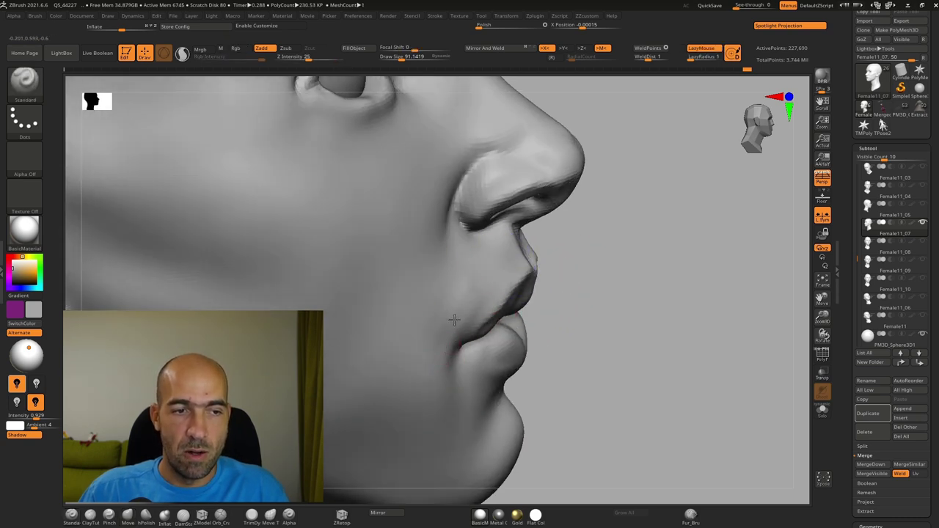
shift+drag(440, 362, 463, 298)
alt+drag(587, 312, 595, 291)
Reshape the upper lip and mouth corner in three-quarter view with the Move brush at a draw size of about 91.
key(b)
key(m)
key(v)
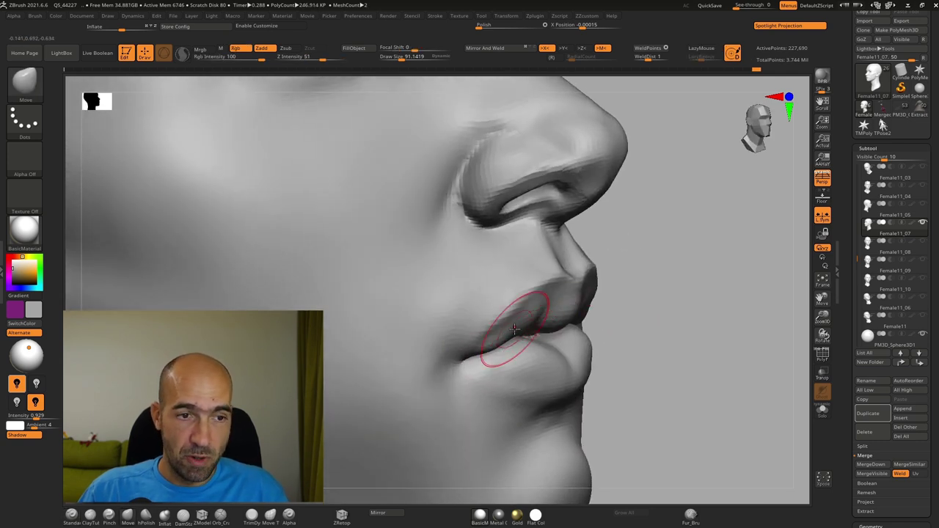
alt+drag(639, 293, 598, 296)
drag(698, 319, 756, 323)
alt+drag(636, 323, 657, 331)
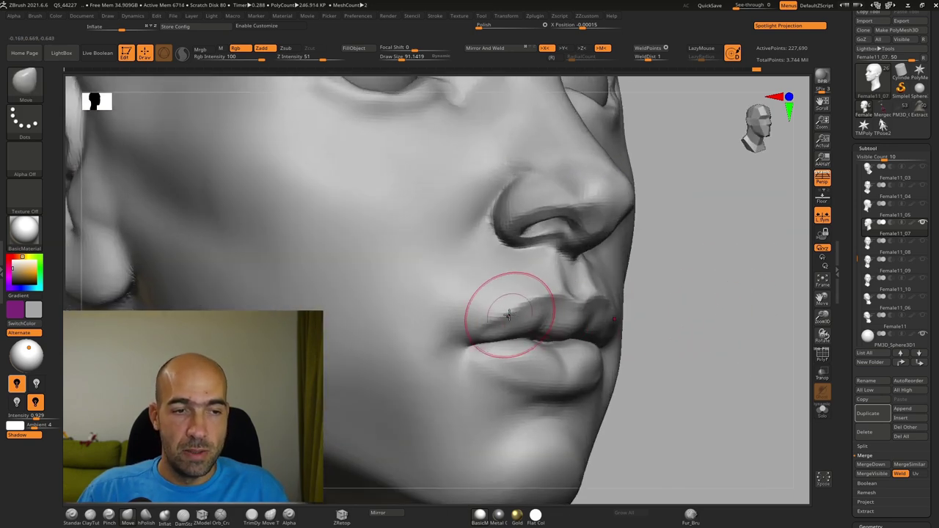
alt+drag(681, 286, 620, 294)
drag(739, 341, 756, 373)
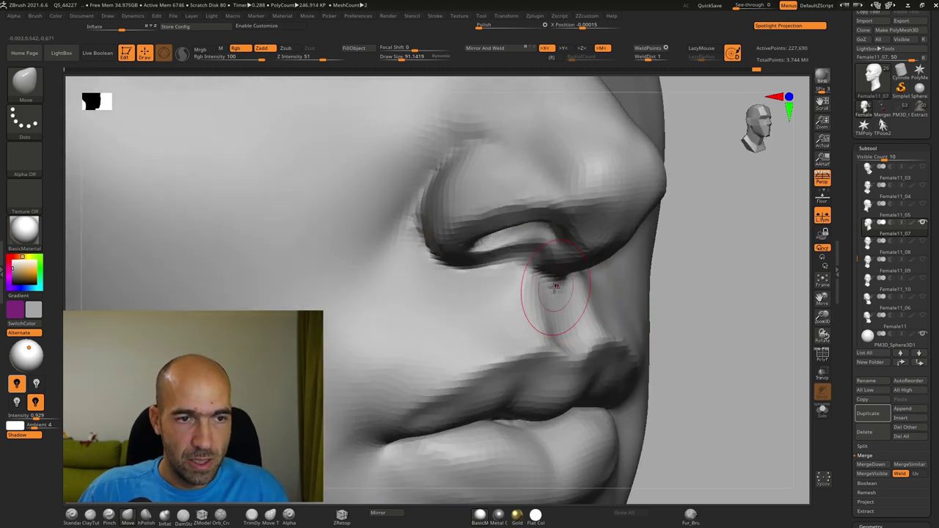
Define the philtrum ridge between the nose and upper lip with the Standard brush at a draw size of about 91.
alt+drag(708, 277, 422, 333)
key(b)
key(s)
key(t)
drag(592, 293, 598, 315)
Deepen the corners of the mouth with the DamStandard brush at a draw size of about 91.
key(b)
key(d)
key(s)
drag(342, 377, 403, 380)
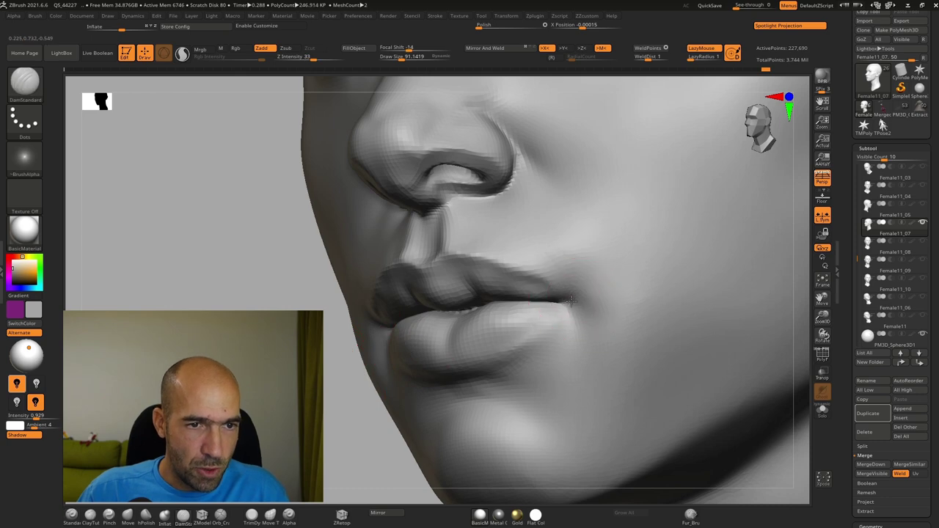
alt+drag(294, 414, 286, 359)
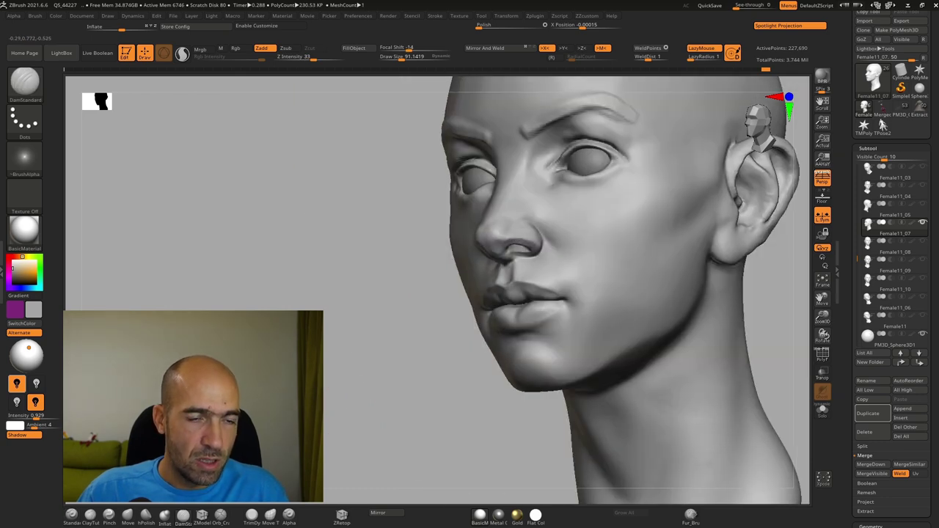
shift+drag(250, 396, 312, 397)
Reduce the DamStandard draw size to about 47 and carve fine vertical creases into the lips.
mouse_move(671, 325)
mouse_down()
mouse_move(730, 328)
mouse_move(658, 386)
mouse_move(701, 393)
mouse_up()
key([)
key([)
key([)
key([)
key([)
key([)
key([)
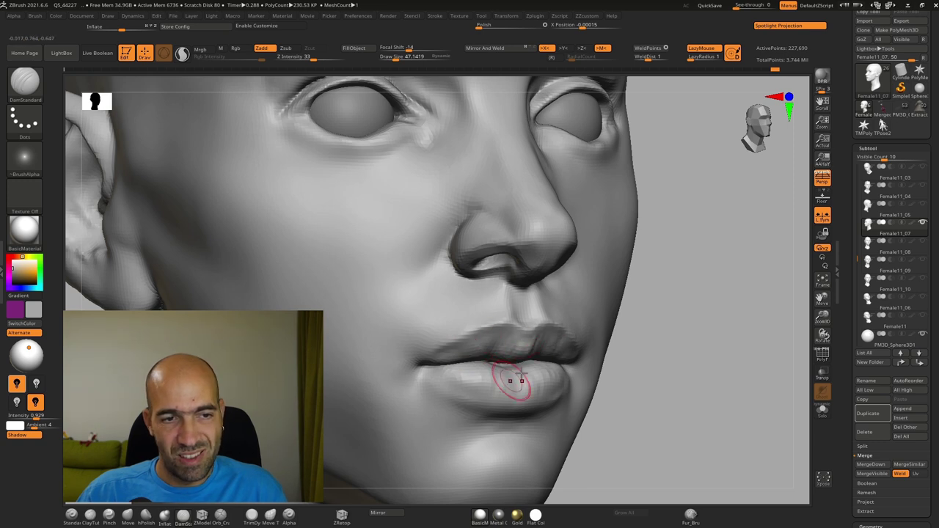
mouse_move(688, 340)
alt+mouse_down()
mouse_move(621, 298)
mouse_move(568, 304)
mouse_move(688, 303)
mouse_move(698, 285)
alt+mouse_up()
mouse_move(698, 246)
alt+mouse_down()
mouse_move(686, 299)
mouse_move(697, 319)
alt+mouse_up()
Build up the area between the outer brow and eye corner with the ClayTubes brush at a draw size of about 59 and smooth it.
key(b)
key(m)
key(v)
mouse_move(706, 251)
alt+mouse_down()
mouse_move(691, 255)
mouse_move(701, 259)
alt+mouse_up()
alt+drag(753, 217, 697, 257)
key(b)
key(c)
key(t)
mouse_move(580, 211)
mouse_down()
mouse_move(575, 248)
mouse_move(571, 229)
mouse_move(531, 209)
mouse_move(570, 224)
mouse_move(578, 242)
mouse_up()
shift+drag(576, 236, 561, 214)
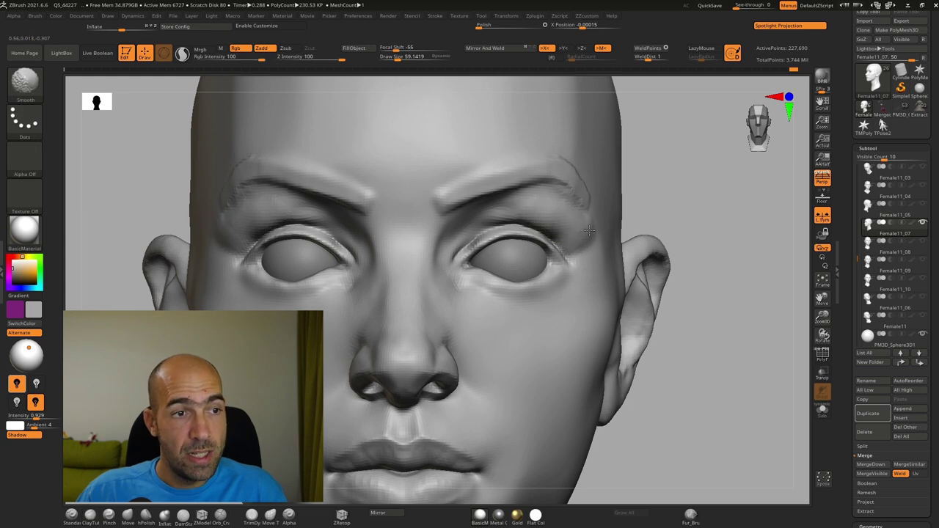
alt+drag(714, 214, 701, 192)
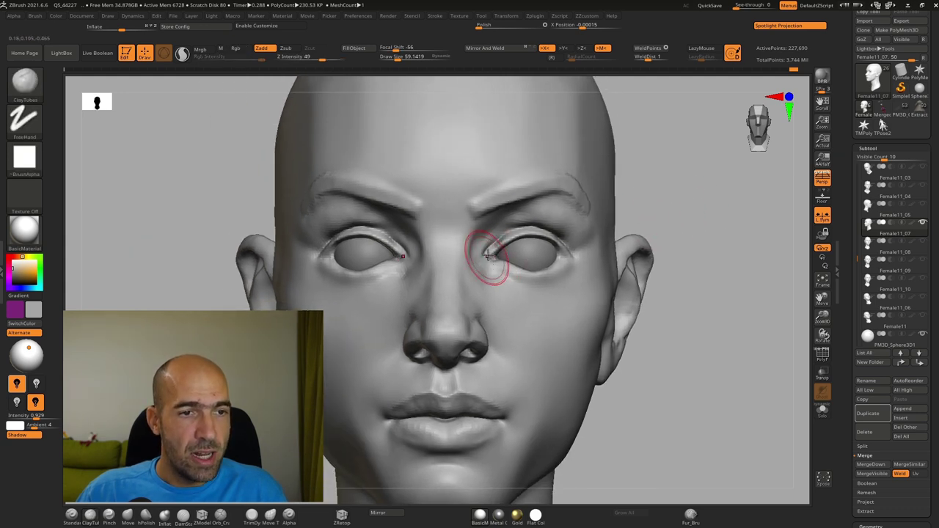
Sculpt the diagonal form from the inner eye corner to the cheek with the Standard brush at a draw size of about 59 and smooth it.
key(b)
key(s)
key(t)
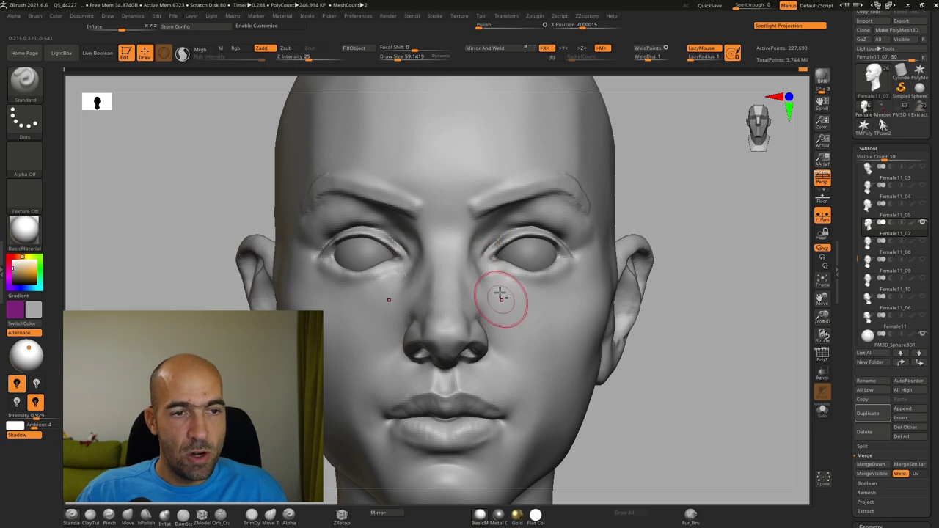
mouse_move(481, 258)
mouse_down()
mouse_move(531, 311)
mouse_move(505, 294)
mouse_up()
drag(756, 317, 707, 318)
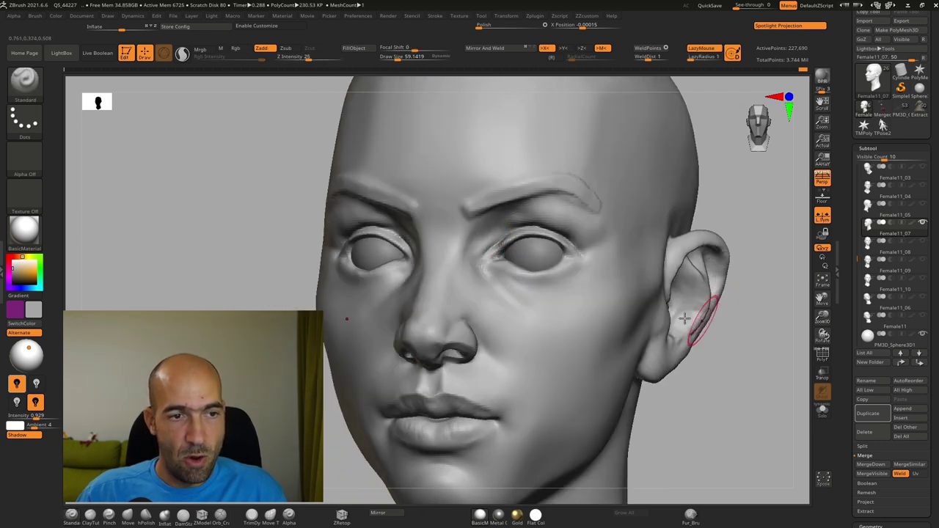
shift+drag(482, 274, 553, 320)
drag(724, 379, 785, 330)
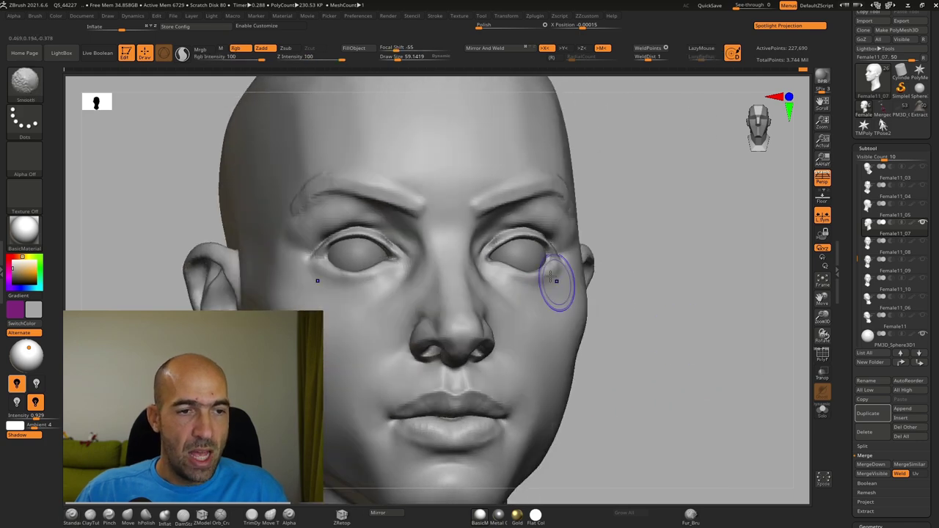
shift+drag(695, 255, 683, 261)
Outline the lower eye socket from the inner corner around to the outer side with the DamStandard brush at a draw size of about 59.
key(b)
key(d)
key(s)
drag(731, 233, 681, 228)
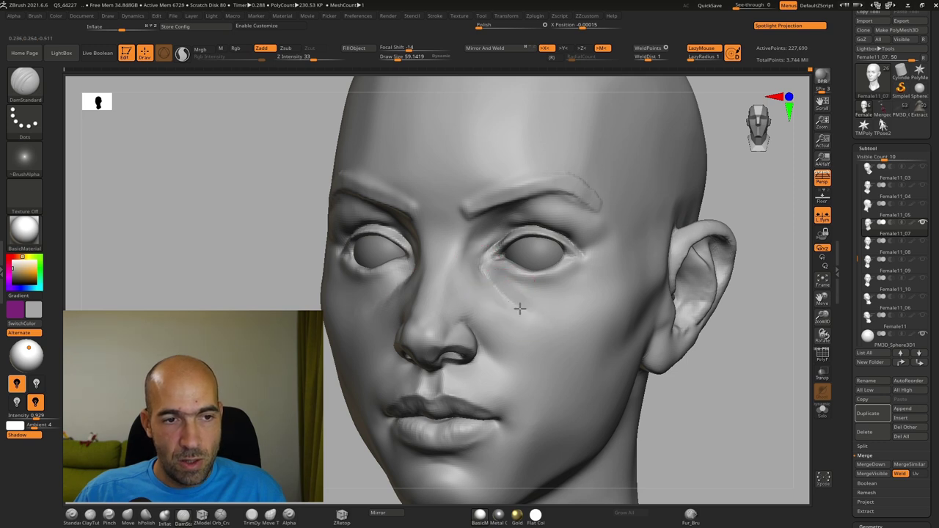
drag(586, 305, 600, 253)
drag(601, 250, 586, 298)
drag(585, 300, 596, 243)
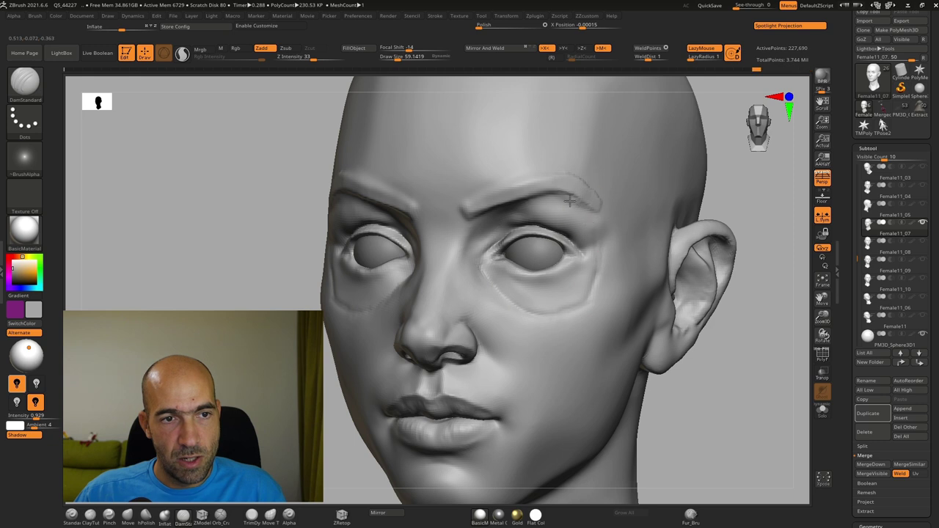
Fill the area under the eye with the Standard brush at a draw size of about 59 and soften the socket outline by smoothing.
mouse_move(293, 303)
mouse_down()
mouse_move(241, 307)
mouse_move(249, 294)
mouse_up()
key(b)
key(s)
key(t)
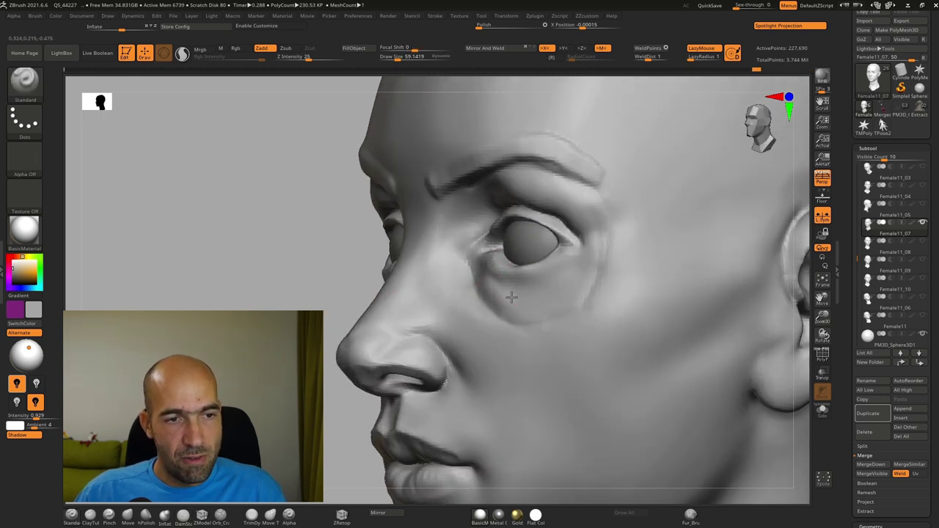
drag(571, 295, 568, 300)
shift+drag(480, 299, 527, 317)
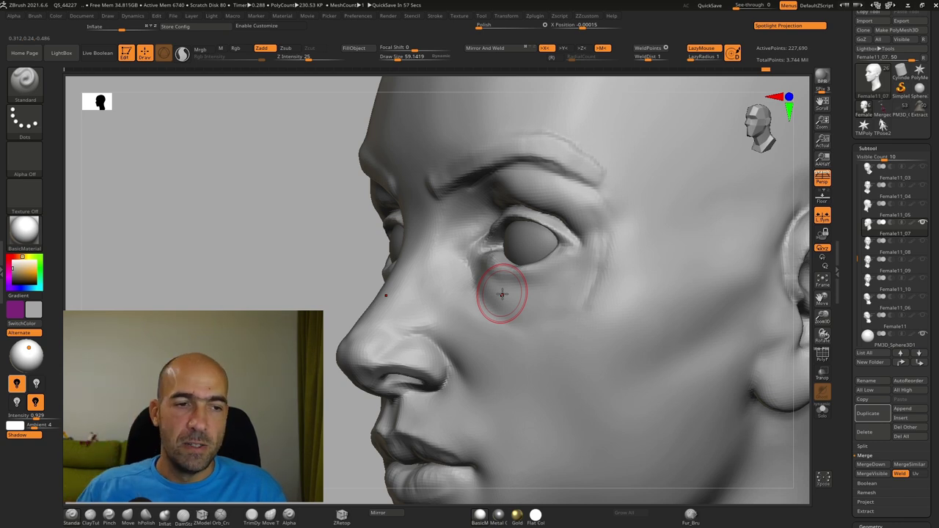
Adjust the inner lower eye area beside the nose with the Move brush at a draw size of about 79.
mouse_move(334, 282)
mouse_down()
mouse_move(279, 283)
mouse_move(270, 274)
mouse_up()
key(b)
key(m)
key(v)
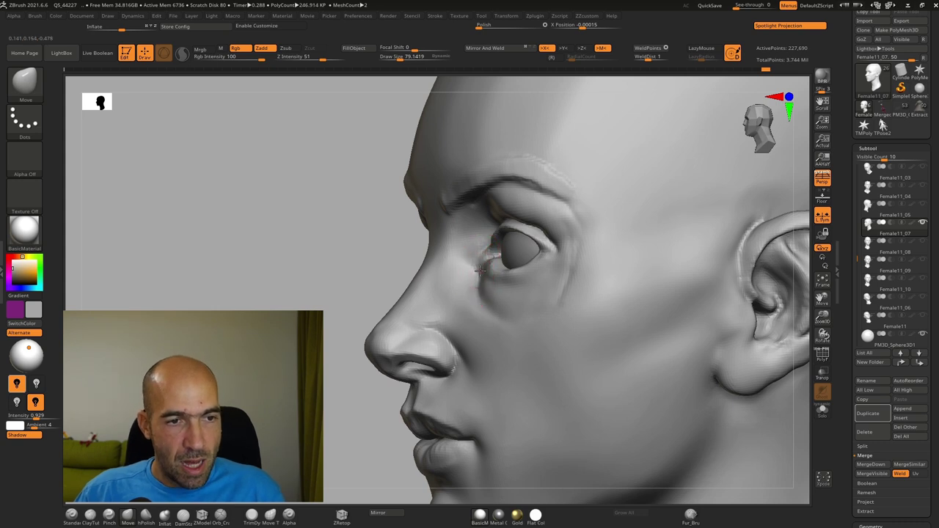
drag(486, 271, 497, 286)
alt+drag(336, 278, 345, 298)
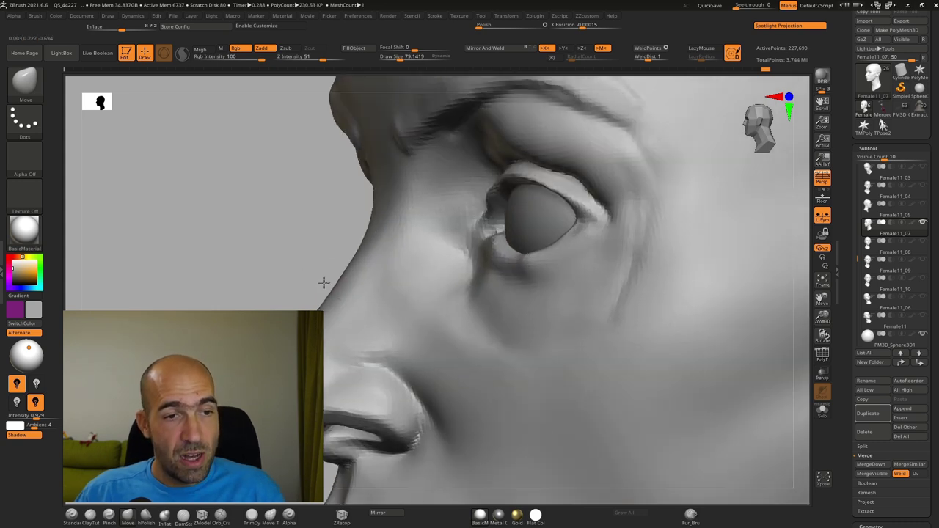
Add volume beneath the lower eyelid from the inner to the outer corner with the Standard brush at a draw size of about 79.
drag(294, 258, 352, 255)
key(b)
key(s)
key(t)
drag(466, 255, 530, 302)
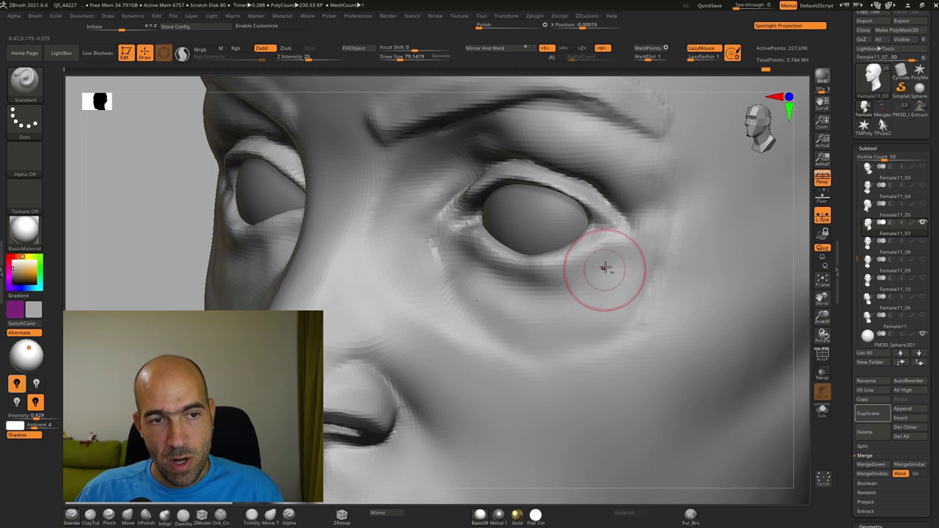
drag(600, 270, 514, 287)
mouse_move(618, 256)
mouse_down()
mouse_move(487, 276)
mouse_move(464, 259)
mouse_move(496, 275)
mouse_move(596, 273)
mouse_move(626, 247)
mouse_move(480, 253)
mouse_move(601, 252)
mouse_move(558, 311)
mouse_move(464, 289)
mouse_up()
Reposition the outer eye corner from above with the Move brush at a draw size of about 79.
key(b)
key(d)
key(s)
mouse_move(187, 282)
alt+mouse_down()
mouse_move(150, 305)
mouse_move(345, 304)
alt+mouse_up()
mouse_move(716, 318)
alt+mouse_down()
mouse_move(697, 305)
mouse_move(732, 287)
mouse_move(761, 325)
mouse_move(717, 331)
mouse_move(675, 291)
alt+mouse_up()
key(b)
key(m)
key(v)
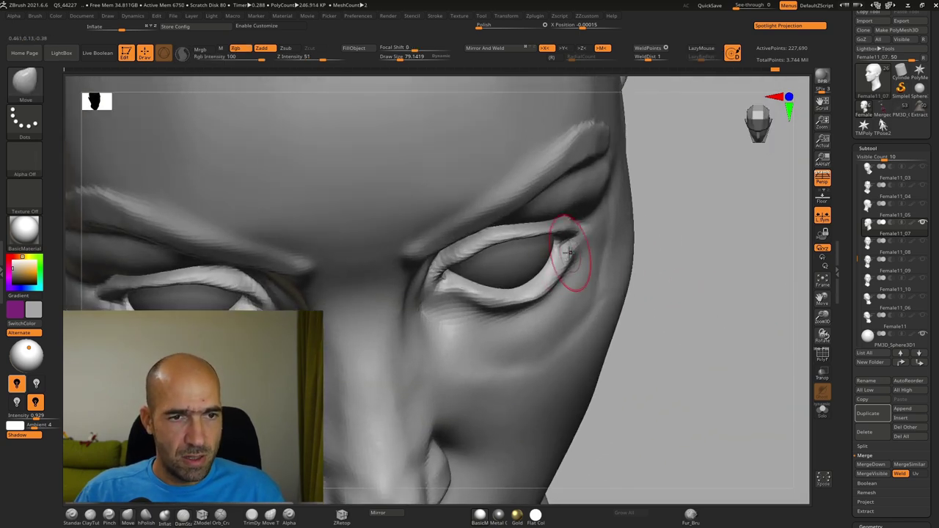
drag(571, 257, 564, 253)
Adjust the curve of the lower eyelid from above with the Move brush and smooth the area below the outer eye corner.
drag(531, 308, 482, 295)
drag(738, 260, 723, 202)
alt+drag(722, 201, 719, 253)
mouse_move(592, 308)
shift+mouse_down()
mouse_move(559, 317)
mouse_move(615, 285)
shift+mouse_up()
Flatten the surface under the lower eyelid with the hPolish brush at a draw size of about 79.
mouse_move(757, 221)
mouse_down()
mouse_move(751, 199)
mouse_move(693, 202)
mouse_move(684, 213)
mouse_up()
key(b)
key(h)
key(p)
drag(580, 289, 528, 322)
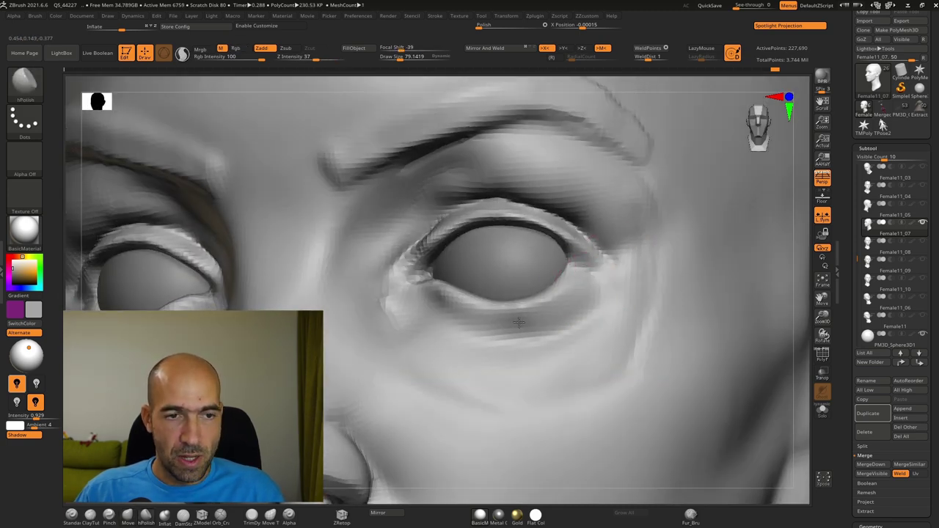
Refine the lower eyelid rim from above with the Standard and hPolish brushes at a draw size of about 79.
mouse_move(732, 86)
mouse_down()
mouse_move(715, 235)
mouse_move(728, 300)
mouse_up()
key(b)
key(s)
key(t)
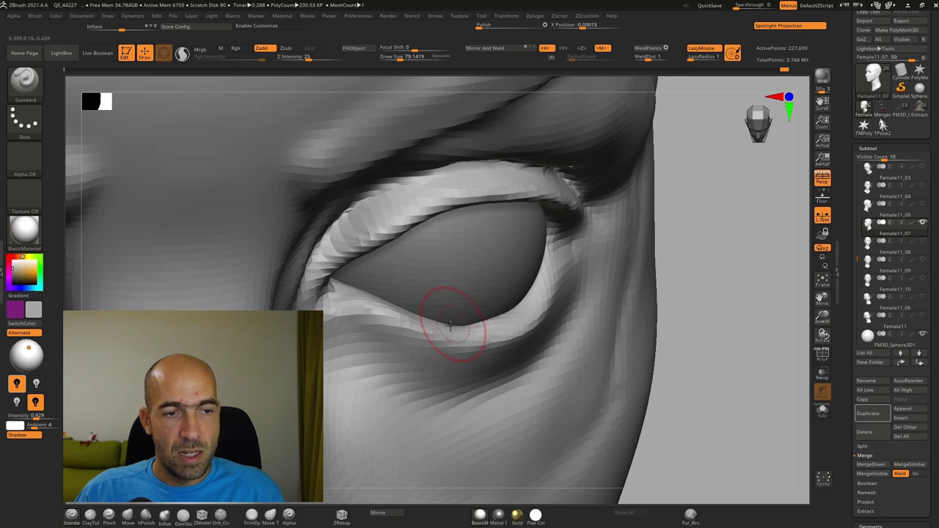
key(b)
key(h)
key(p)
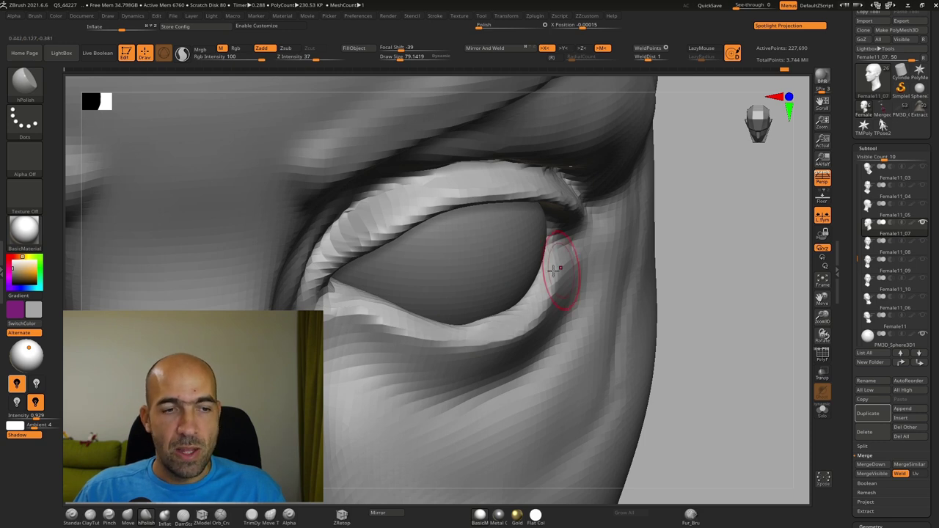
key(b)
key(s)
key(t)
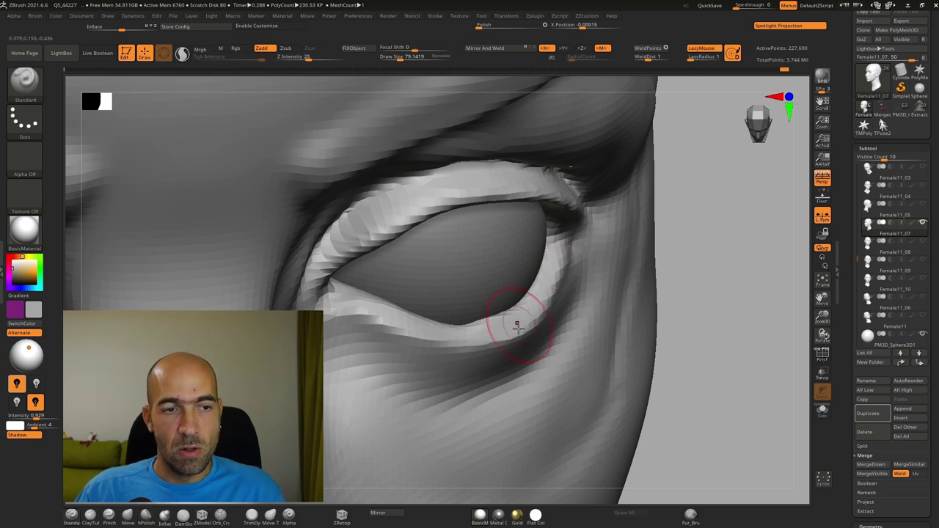
Adjust the eye shape from the front and raise the outer eye corner with the Move brush at a draw size of about 91.
mouse_move(742, 264)
mouse_down()
mouse_move(659, 203)
mouse_move(563, 214)
mouse_up()
key(b)
key(m)
key(v)
mouse_move(638, 245)
alt+mouse_down()
mouse_move(657, 237)
mouse_move(637, 223)
alt+mouse_up()
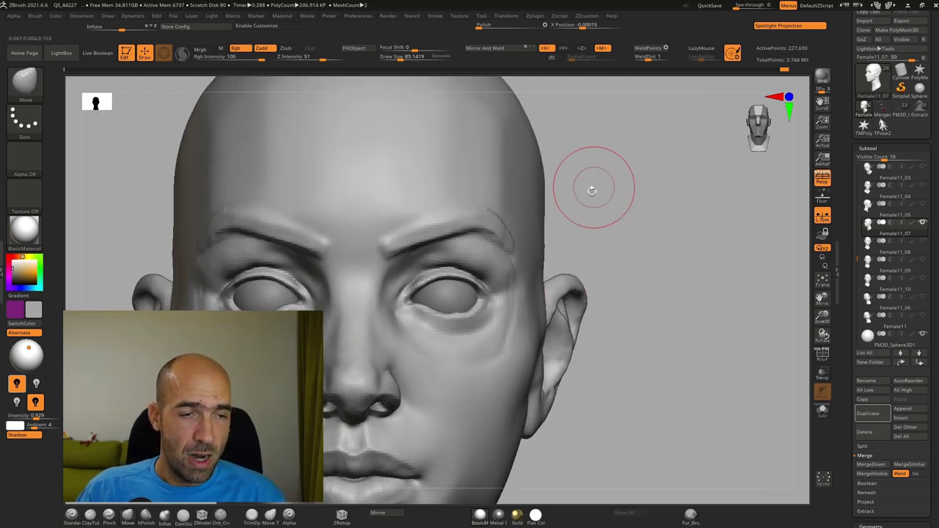
alt+drag(636, 186, 650, 176)
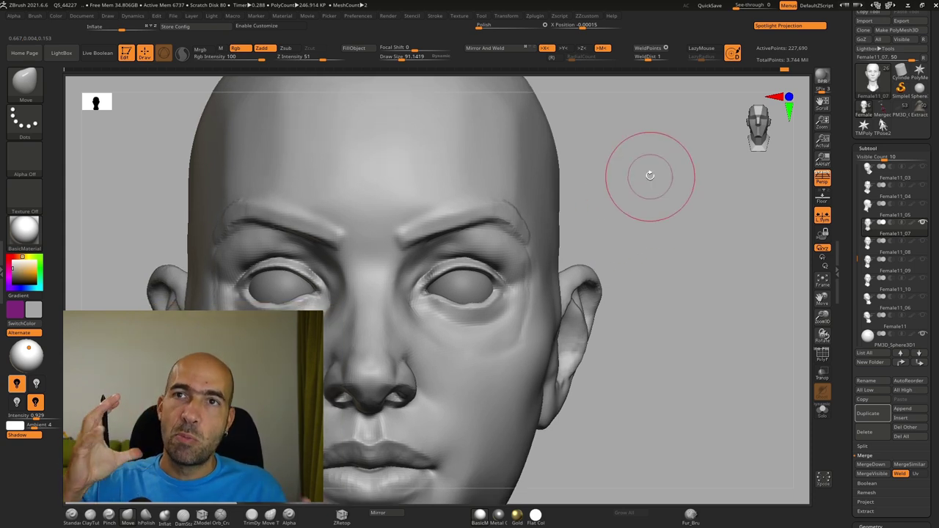
mouse_move(647, 231)
alt+mouse_down()
mouse_move(658, 205)
mouse_move(682, 282)
alt+mouse_up()
drag(473, 256, 468, 262)
alt+drag(734, 145, 640, 140)
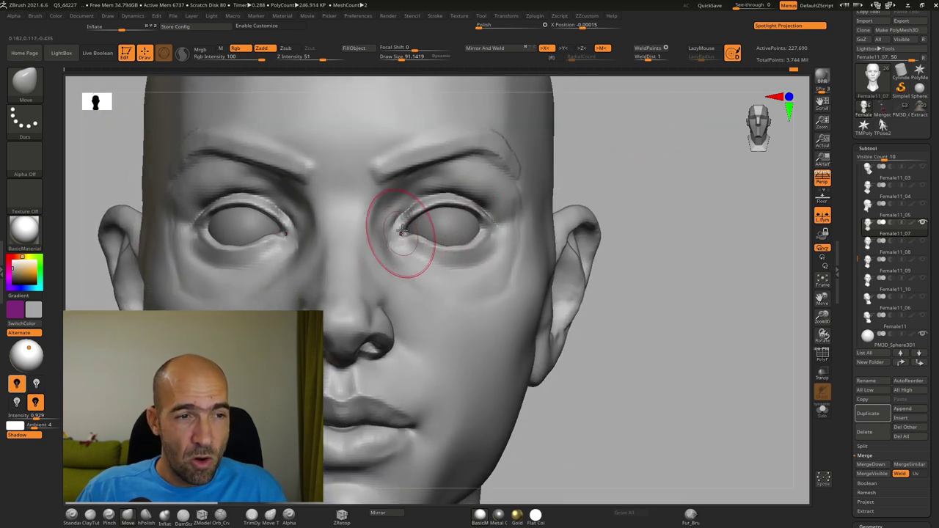
drag(484, 228, 485, 219)
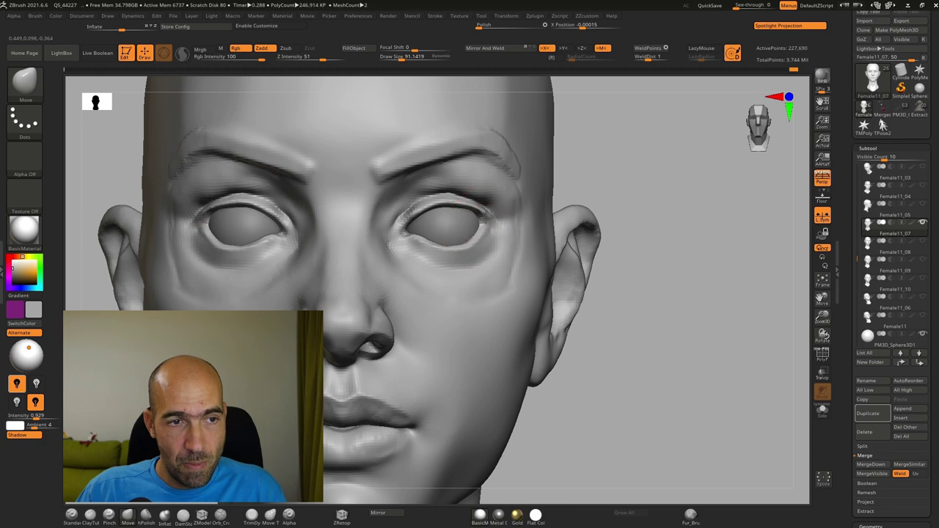
Smooth the upper cheek below the eye and refine the upper lid fold at the outer eye corner with the Standard brush.
alt+drag(675, 206, 582, 222)
mouse_move(660, 223)
mouse_down()
mouse_move(629, 225)
mouse_move(705, 235)
mouse_up()
shift+drag(527, 302, 466, 324)
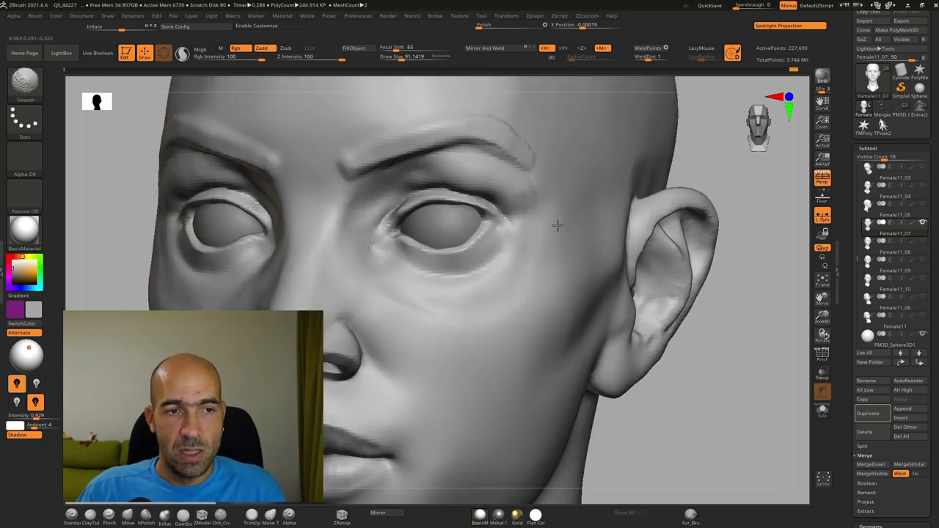
mouse_move(735, 181)
alt+mouse_down()
mouse_move(721, 189)
mouse_move(711, 226)
alt+mouse_up()
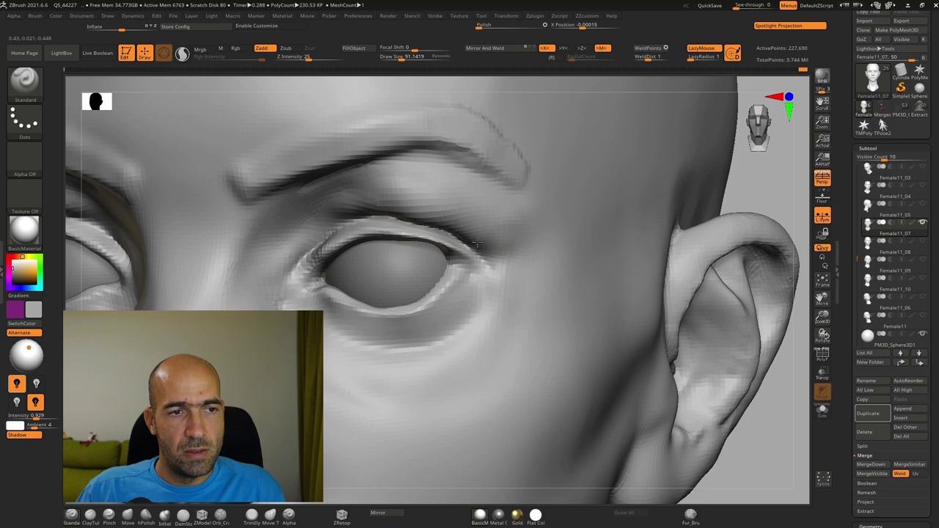
drag(470, 241, 485, 252)
Thicken the upper eyelid from the outer corner toward the middle with the Inflat brush at a draw size of about 91.
mouse_move(761, 194)
mouse_down()
mouse_move(746, 189)
mouse_move(723, 208)
mouse_up()
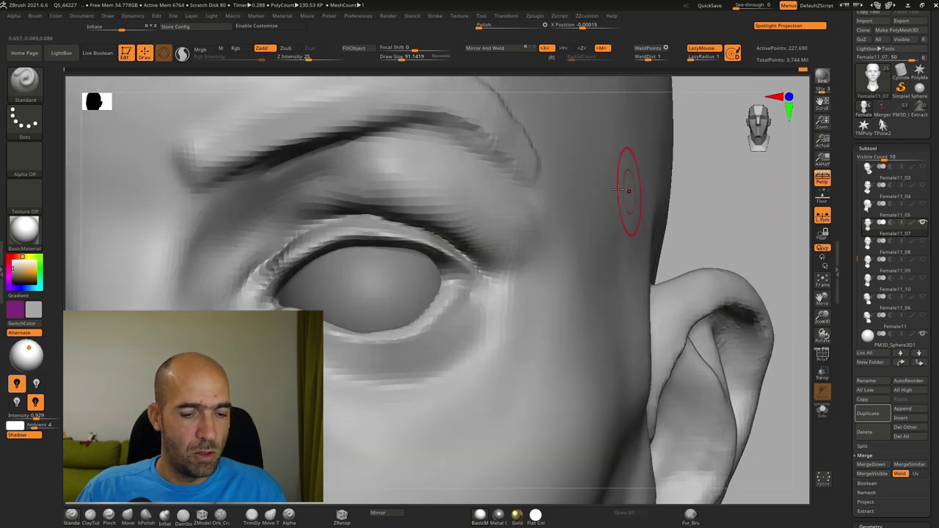
key(b)
key(h)
key(p)
key(b)
key(i)
key(n)
drag(445, 238, 381, 236)
Adjust the outer part of the eyelids from below with the Move brush at a draw size of about 91.
mouse_move(721, 214)
mouse_down()
mouse_move(645, 218)
mouse_move(636, 200)
mouse_up()
key(b)
key(m)
key(v)
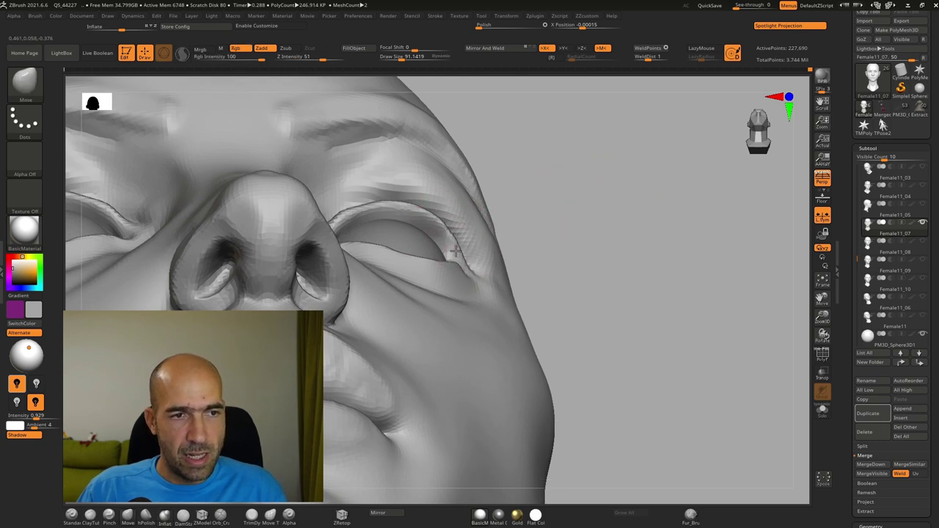
Sculpt a Standard brush stroke along the upper eyelid, from the inner eye corner toward its middle.
drag(622, 192, 580, 235)
key(b)
key(s)
key(t)
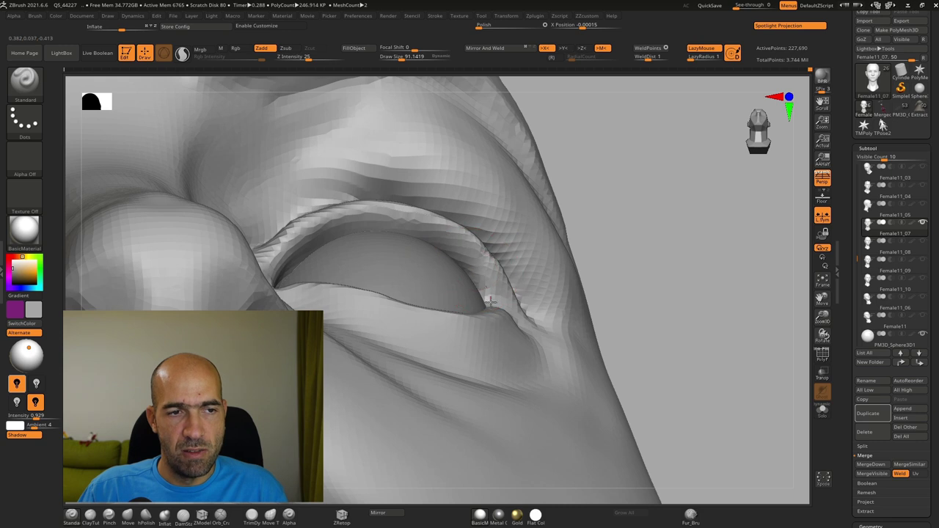
drag(279, 249, 369, 228)
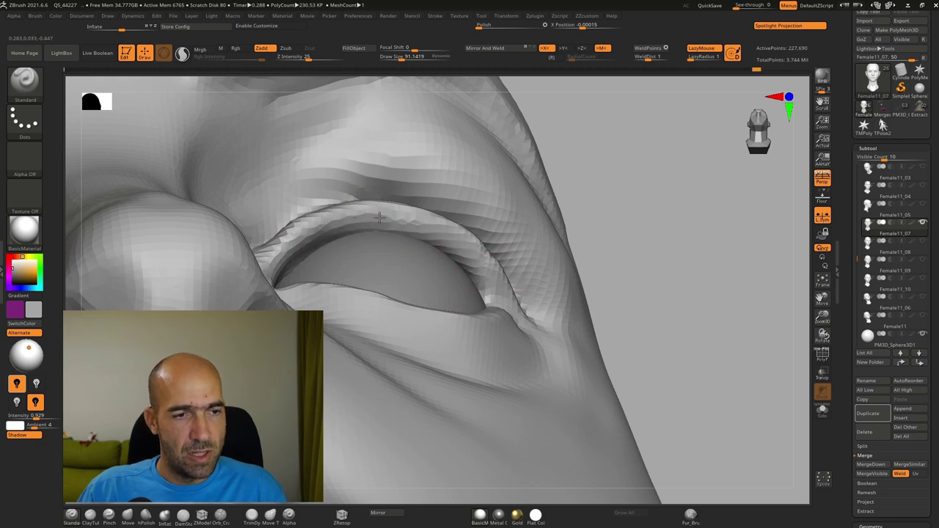
Flatten the rim of the upper eyelid with HPolish strokes from the inner corner to the outer part.
key(b)
key(h)
key(p)
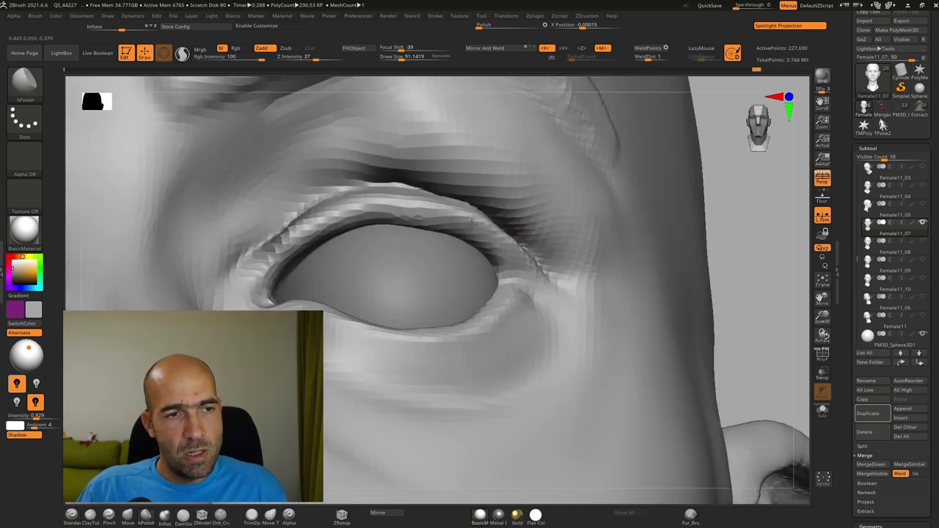
drag(352, 220, 270, 270)
drag(308, 218, 285, 234)
mouse_move(385, 192)
mouse_down()
mouse_move(369, 189)
mouse_move(479, 205)
mouse_up()
alt+drag(746, 248, 672, 249)
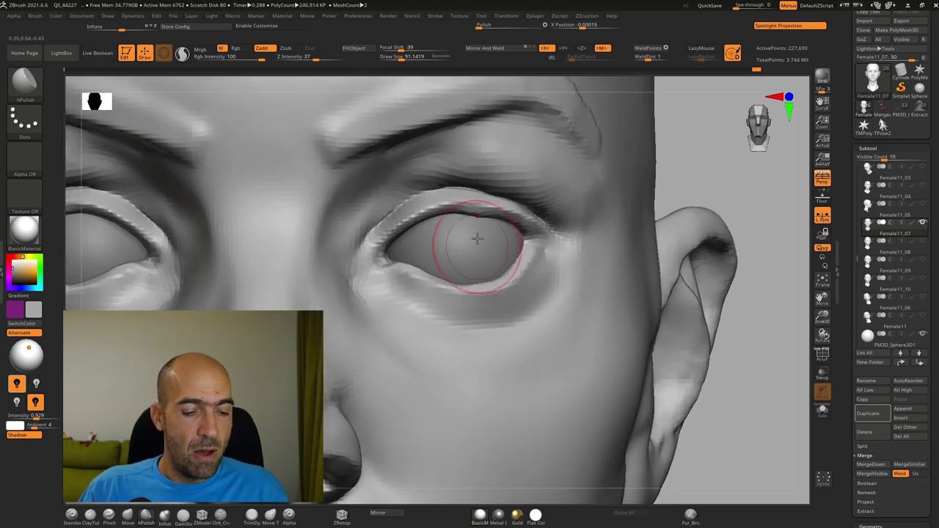
Nudge the inner eye corner slightly toward the nose with the Move brush.
key(b)
key(m)
key(v)
drag(383, 268, 377, 269)
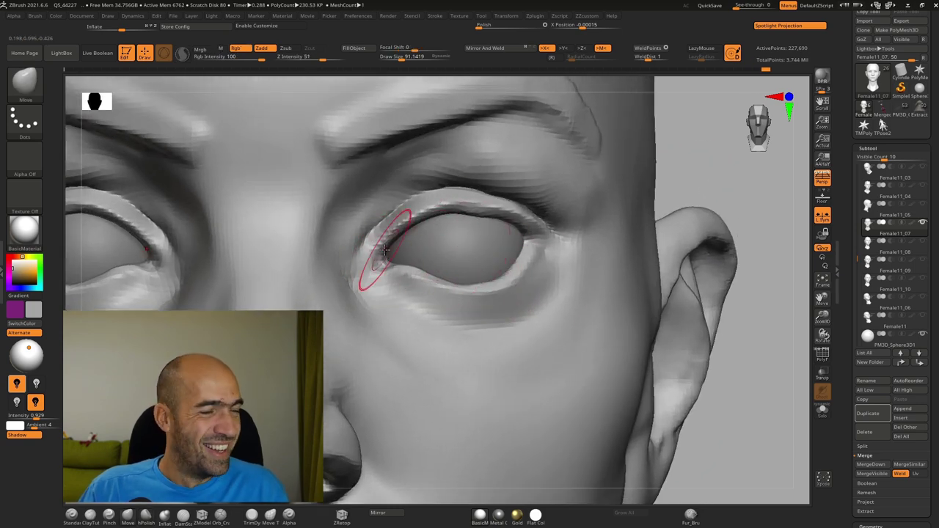
Refine the inner part of the upper eyelid crease using a DamStandard brush with a draw size of about 59.
key(b)
key(d)
key(s)
key(bracketleft)
key(bracketleft)
mouse_move(417, 197)
mouse_down()
mouse_move(392, 209)
mouse_move(415, 195)
mouse_up()
mouse_move(692, 180)
alt+mouse_down()
mouse_move(592, 183)
mouse_move(642, 182)
alt+mouse_up()
Reshape the upper eyelid edge toward the outer eye corner with the Move brush.
key(b)
key(m)
key(v)
drag(671, 141, 650, 143)
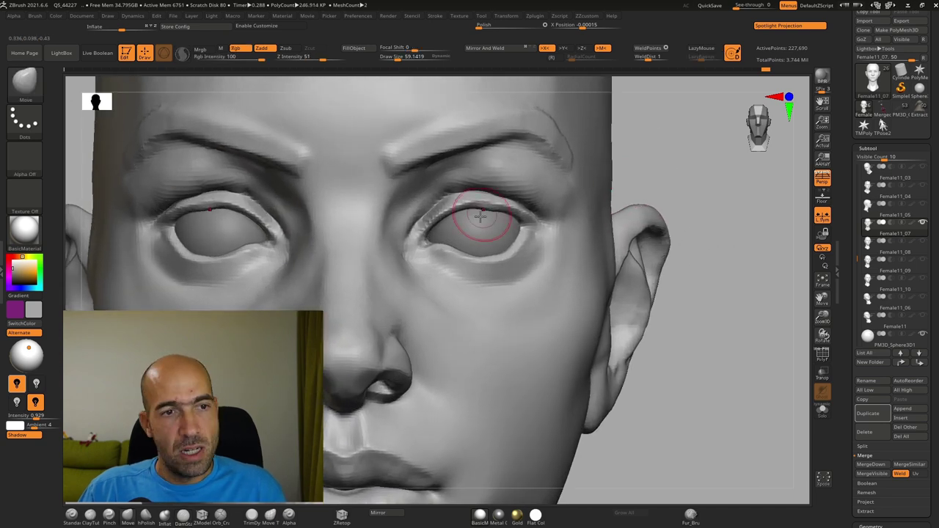
drag(487, 221, 522, 223)
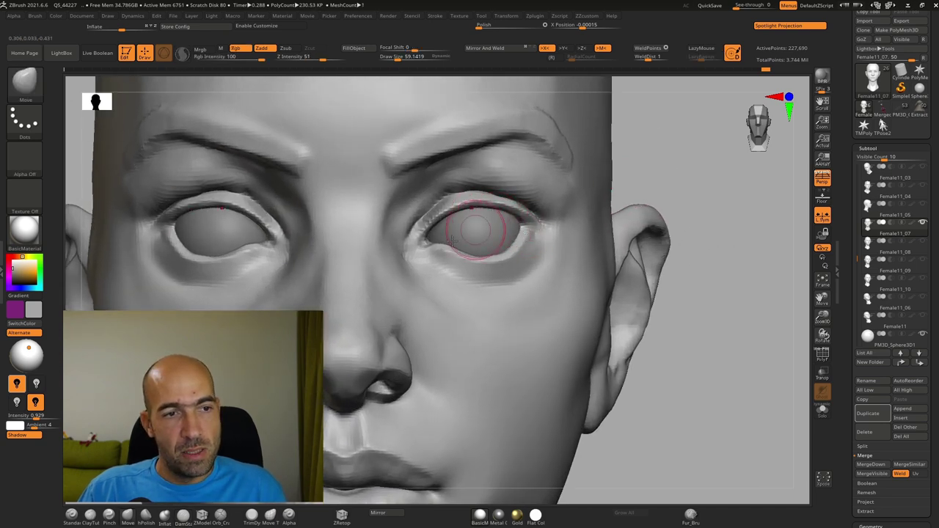
shift+drag(455, 240, 480, 216)
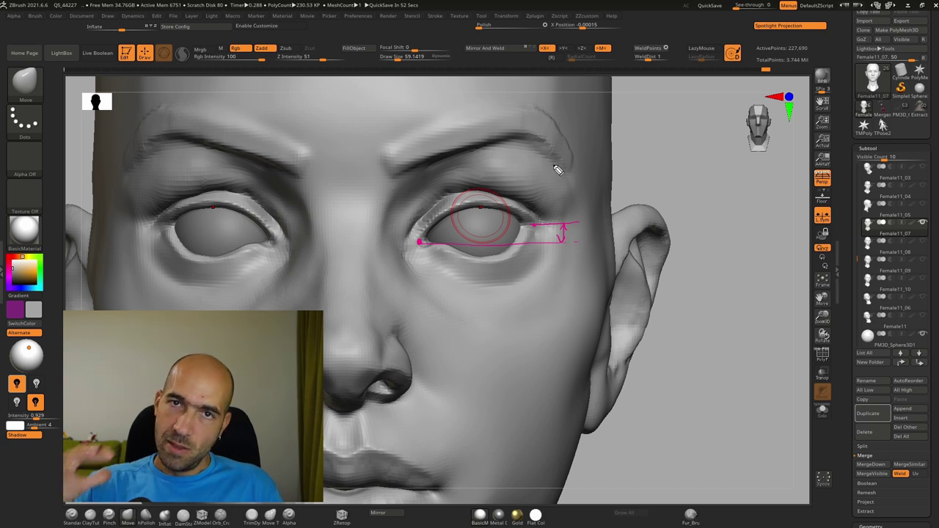
key(ctrl+shift+7)
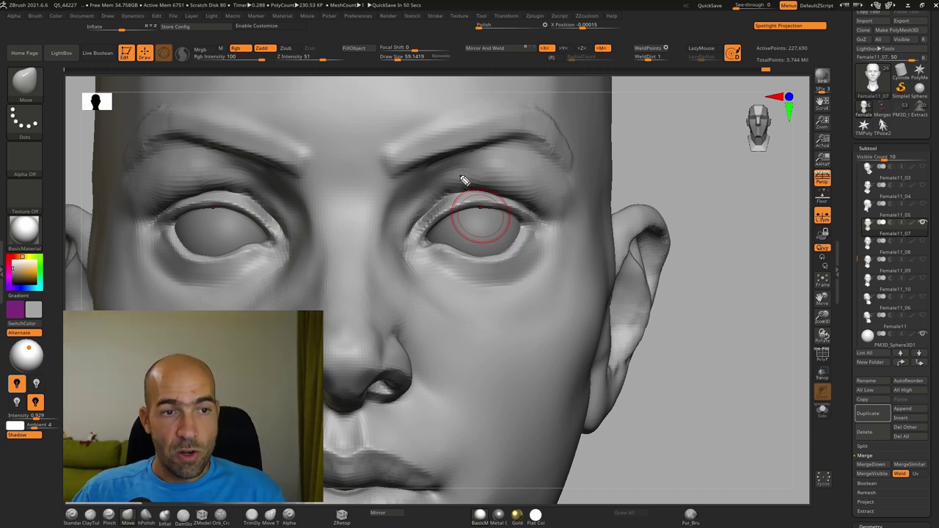
key(ctrl+shift+2)
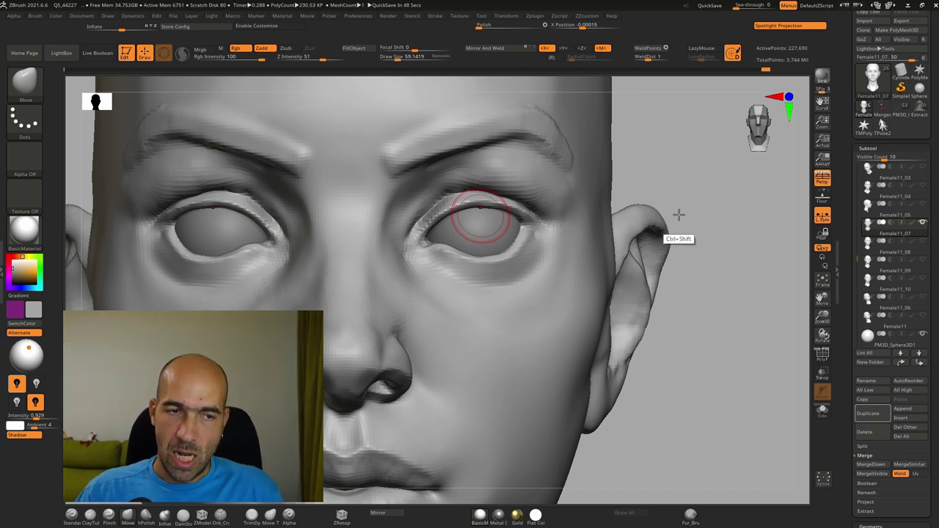
mouse_move(740, 251)
alt+mouse_down()
mouse_move(662, 239)
mouse_move(664, 265)
alt+mouse_up()
mouse_move(644, 300)
alt+mouse_down()
mouse_move(681, 311)
mouse_move(653, 288)
alt+mouse_up()
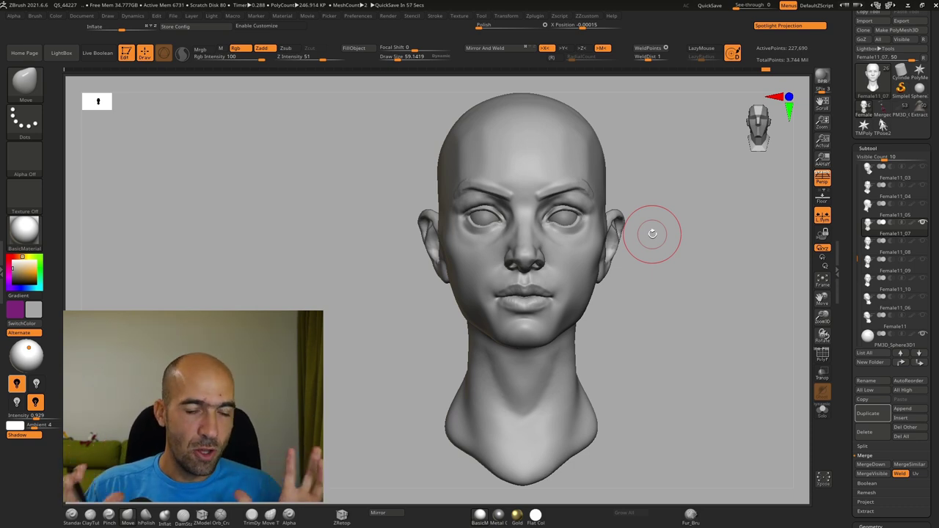
Enlarge the Move brush to about 95 and reshape the ears, using the brow line and nose base as guides.
key(])
key(])
key(])
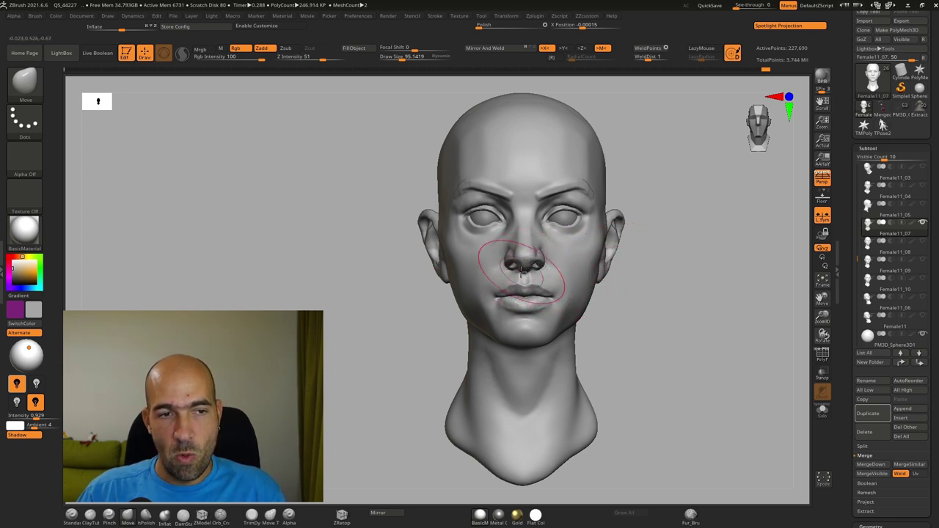
key(ctrl+shift)
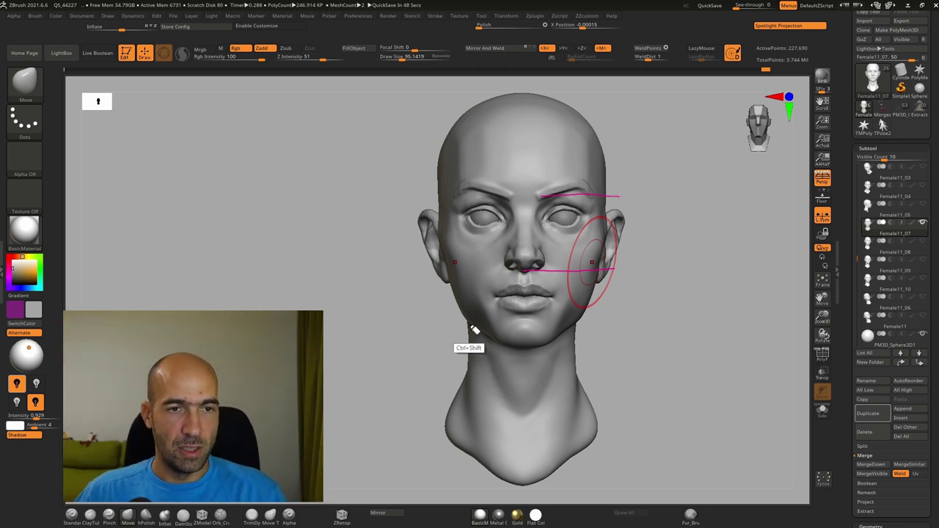
key(ctrl+shift+6)
key(ctrl+shift+6)
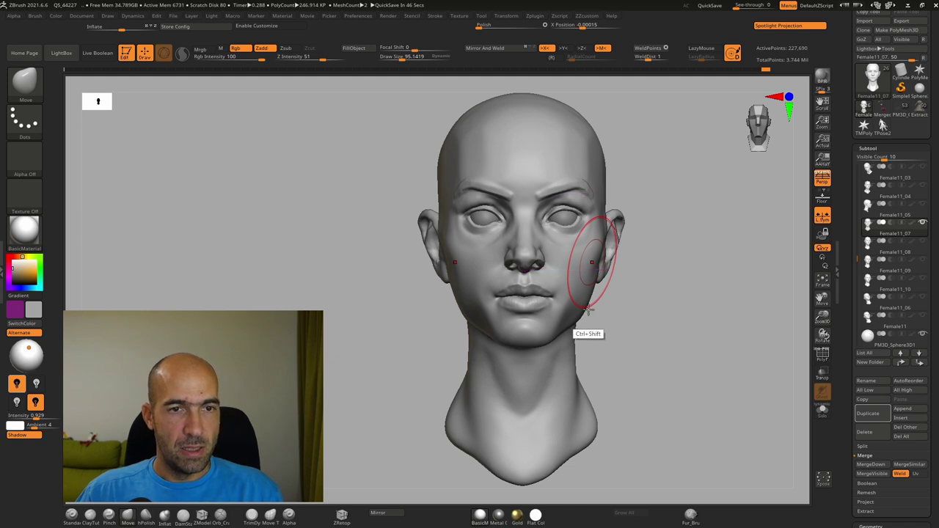
mouse_move(657, 308)
mouse_down()
mouse_move(697, 293)
mouse_move(692, 273)
mouse_move(629, 245)
mouse_move(638, 213)
mouse_move(714, 230)
mouse_move(652, 284)
mouse_move(646, 304)
mouse_up()
drag(598, 274, 602, 268)
alt+drag(622, 252, 619, 312)
drag(608, 269, 615, 265)
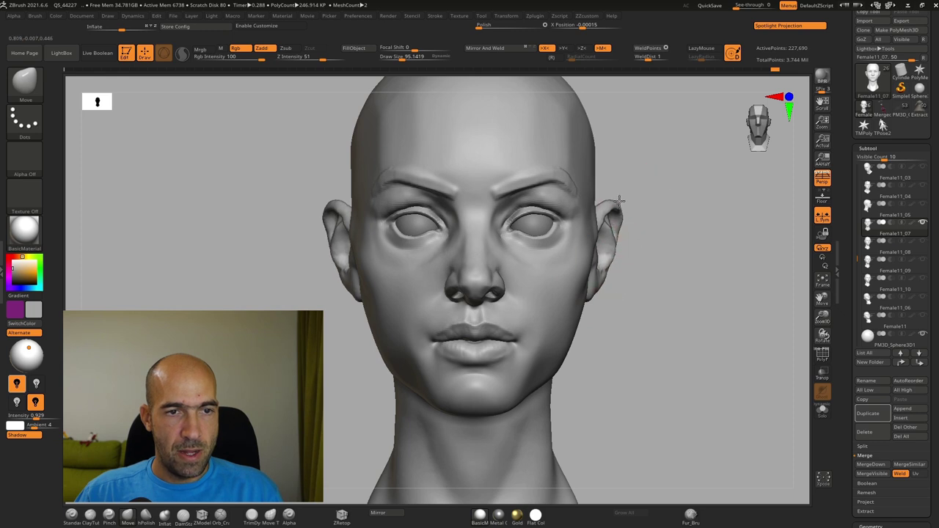
alt+drag(655, 227, 683, 277)
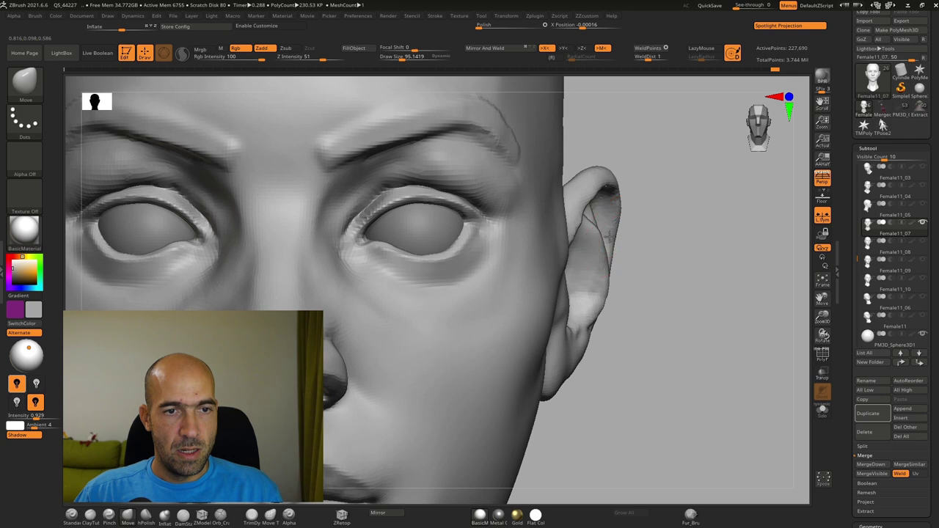
Smooth the outer rim of the ear and refine the surrounding forms with the Standard brush.
alt+drag(621, 298, 553, 306)
shift+drag(610, 246, 624, 341)
drag(547, 393, 603, 368)
shift+drag(605, 367, 600, 304)
key(b)
key(s)
key(t)
alt+drag(359, 404, 367, 353)
mouse_move(367, 352)
mouse_down()
mouse_move(543, 330)
mouse_move(654, 345)
mouse_move(660, 295)
mouse_move(643, 293)
mouse_up()
Reshape the jawline beside the chin with the Move brush in front view.
key(b)
key(m)
key(v)
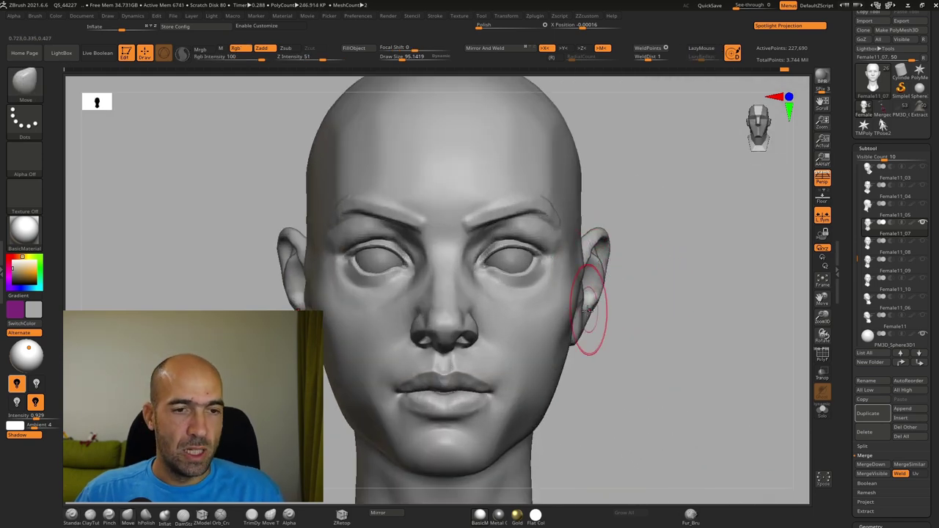
mouse_move(594, 353)
alt+mouse_down()
mouse_move(580, 386)
mouse_move(539, 389)
alt+mouse_up()
mouse_move(613, 359)
alt+mouse_down()
mouse_move(642, 316)
mouse_move(623, 367)
alt+mouse_up()
mouse_move(522, 372)
mouse_down()
mouse_move(524, 384)
mouse_move(527, 376)
mouse_up()
mouse_move(618, 351)
mouse_down()
mouse_move(597, 355)
mouse_move(617, 350)
mouse_move(624, 332)
mouse_move(618, 354)
mouse_up()
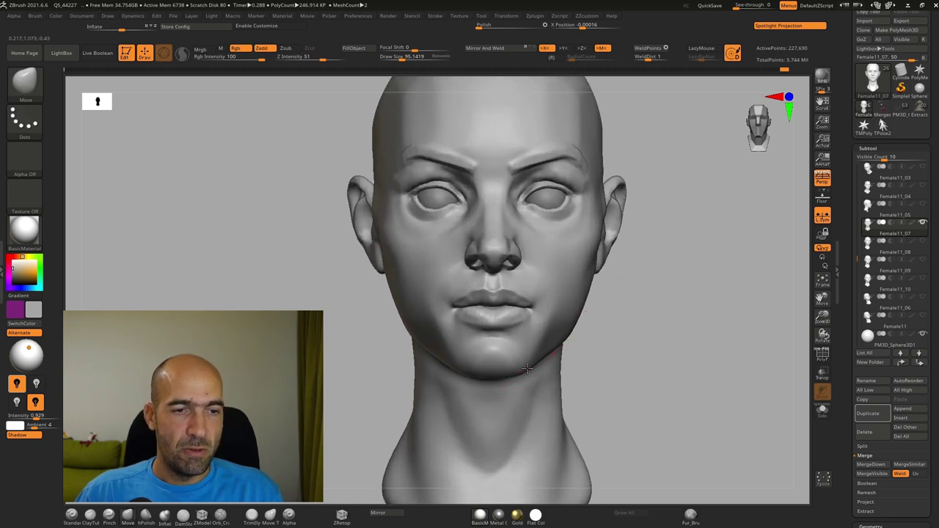
drag(537, 363, 538, 360)
Smooth the front surface of the chin below the lower lip.
alt+drag(621, 340, 725, 362)
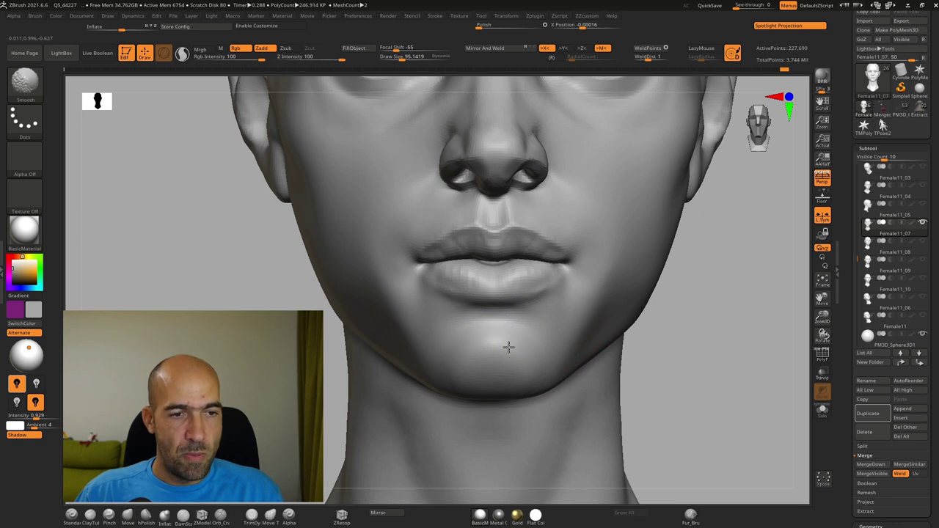
shift+drag(507, 354, 512, 353)
mouse_move(665, 335)
alt+mouse_down()
mouse_move(683, 390)
mouse_move(670, 364)
mouse_move(698, 387)
alt+mouse_up()
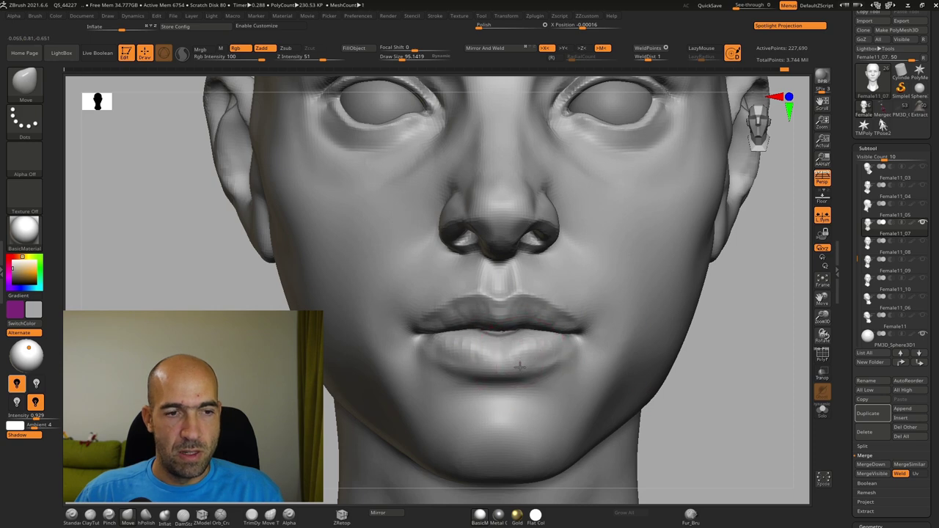
drag(679, 365, 759, 376)
alt+drag(708, 373, 703, 403)
Refine the volume of the lower lip with the Standard brush.
key(b)
key(s)
key(t)
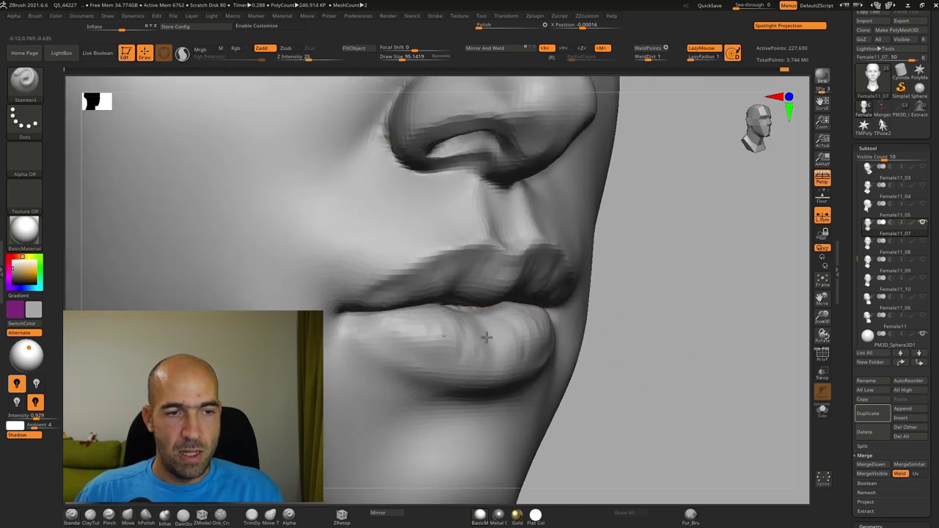
alt+drag(671, 326, 660, 289)
mouse_move(658, 289)
shift+mouse_down()
mouse_move(599, 291)
mouse_move(466, 369)
mouse_move(374, 386)
mouse_move(370, 406)
shift+mouse_up()
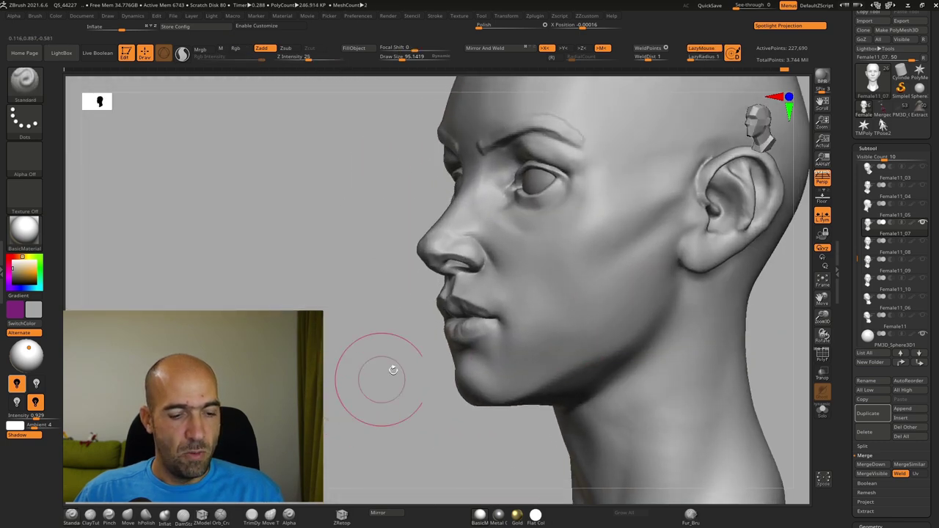
Adjust the chin and jaw profile with the Move brush and smooth the area.
key(b)
key(m)
key(v)
mouse_move(414, 361)
mouse_down()
mouse_move(381, 369)
mouse_move(547, 371)
mouse_up()
shift+drag(450, 371, 509, 334)
Refine the side of the face in front of the ear with the Standard brush.
mouse_move(671, 285)
mouse_down()
mouse_move(643, 350)
mouse_move(620, 313)
mouse_up()
key(b)
key(s)
key(t)
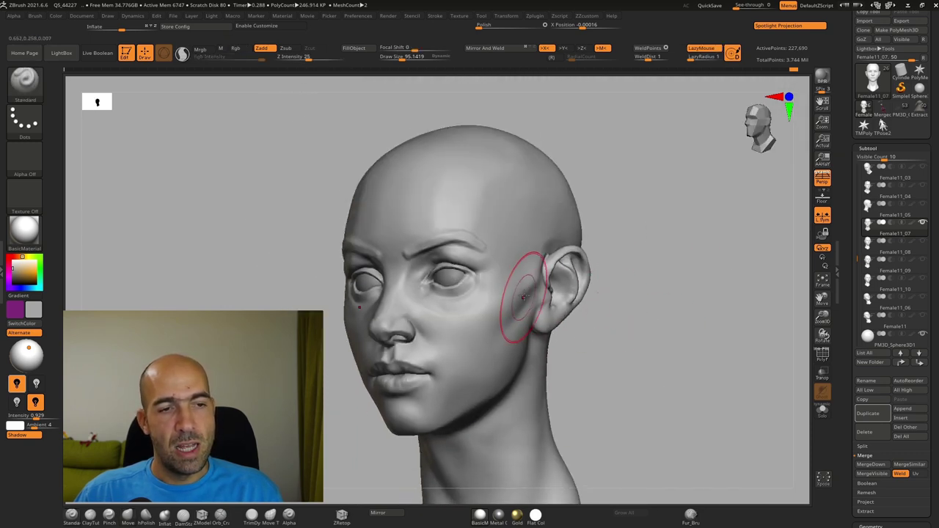
alt+drag(610, 265, 597, 293)
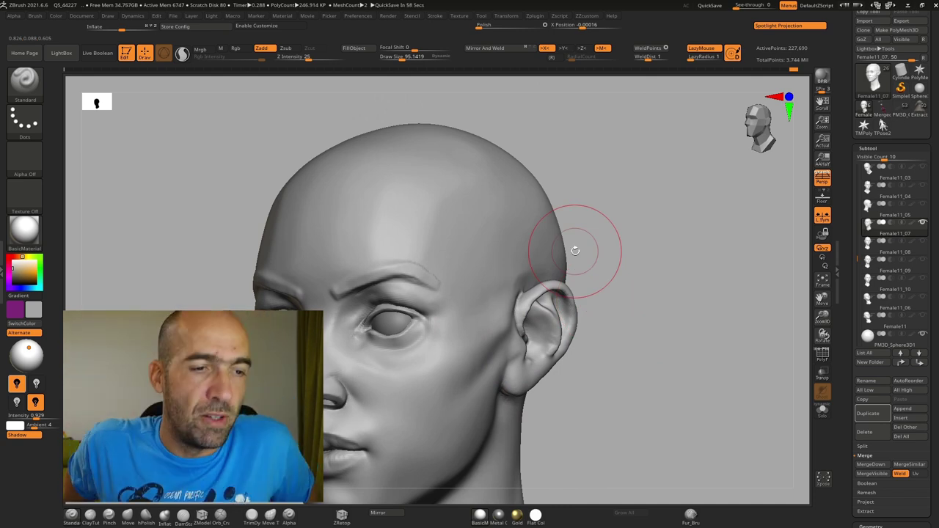
Reshape the face contour just in front of the ear with the Move brush.
mouse_move(698, 166)
mouse_down()
mouse_move(644, 293)
mouse_move(606, 317)
mouse_move(631, 296)
mouse_move(631, 260)
mouse_up()
key(b)
key(m)
key(v)
drag(588, 292, 538, 295)
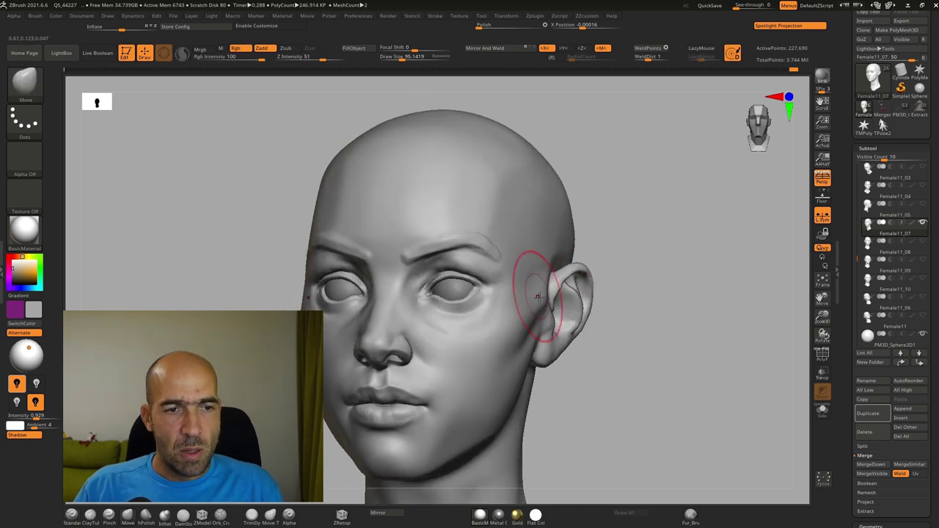
mouse_move(630, 285)
alt+mouse_down()
mouse_move(641, 276)
mouse_move(632, 290)
alt+mouse_up()
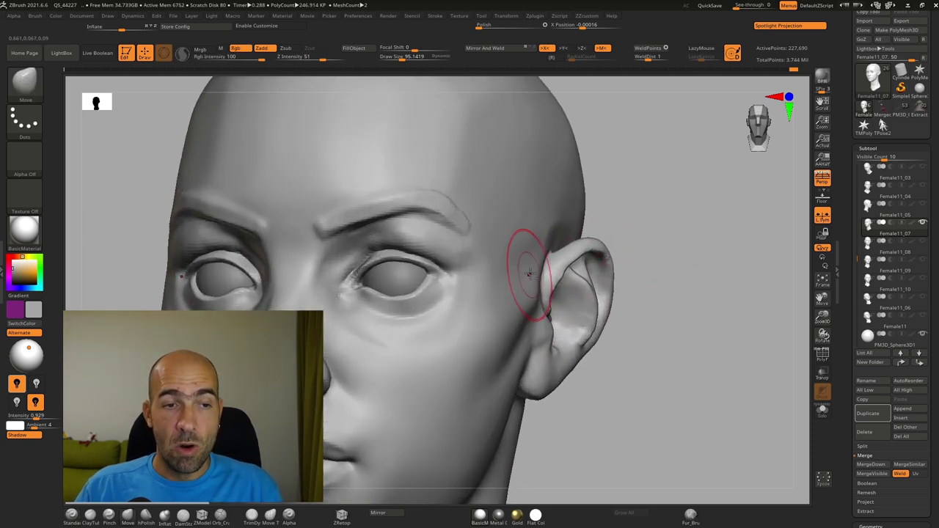
Sculpt the temple just above the ear with the Standard brush and smooth the transition.
key(b)
key(s)
key(t)
drag(660, 230, 615, 236)
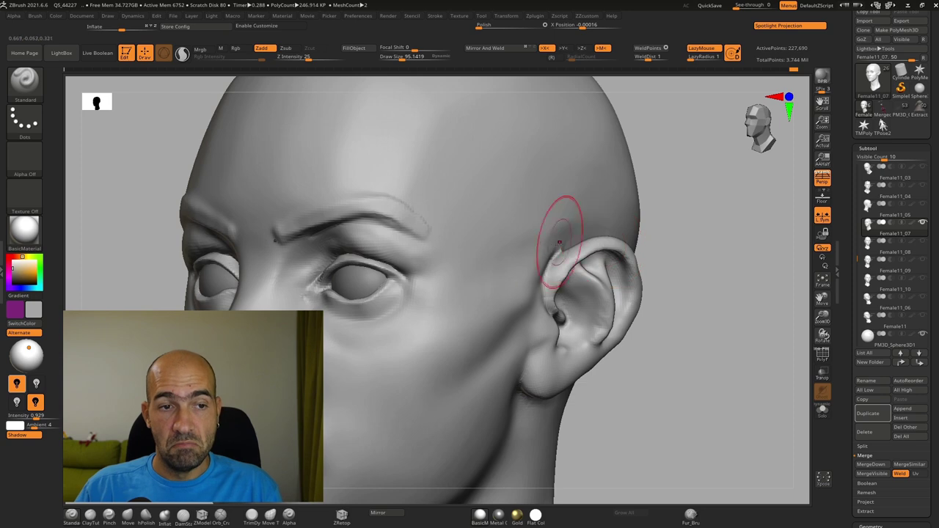
shift+drag(553, 231, 542, 241)
shift+drag(696, 244, 697, 248)
Sculpt two Standard brush strokes down the cheek from in front of the ear along the cheekbone.
mouse_move(685, 262)
alt+mouse_down()
mouse_move(659, 247)
mouse_move(605, 255)
alt+mouse_up()
drag(528, 317, 481, 333)
mouse_move(540, 280)
mouse_down()
mouse_move(493, 323)
mouse_move(476, 306)
mouse_move(496, 324)
mouse_up()
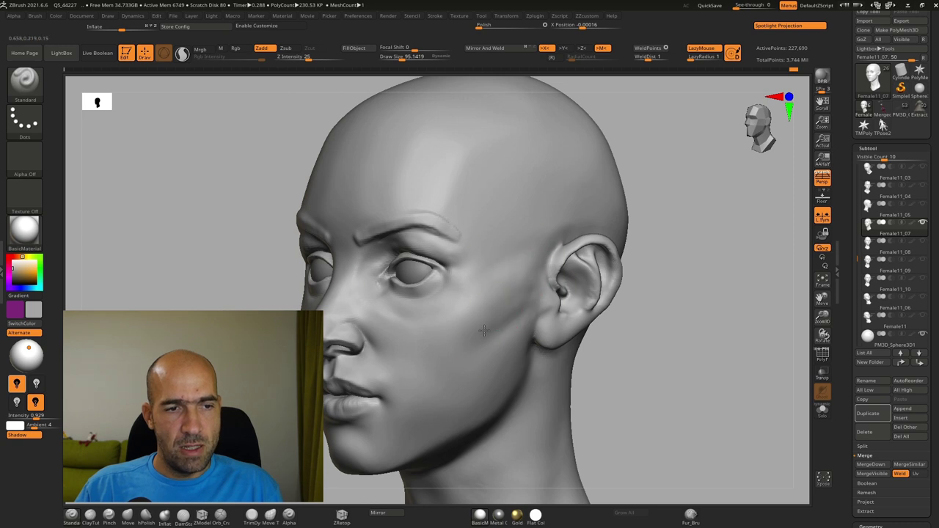
key(shift)
drag(643, 222, 628, 233)
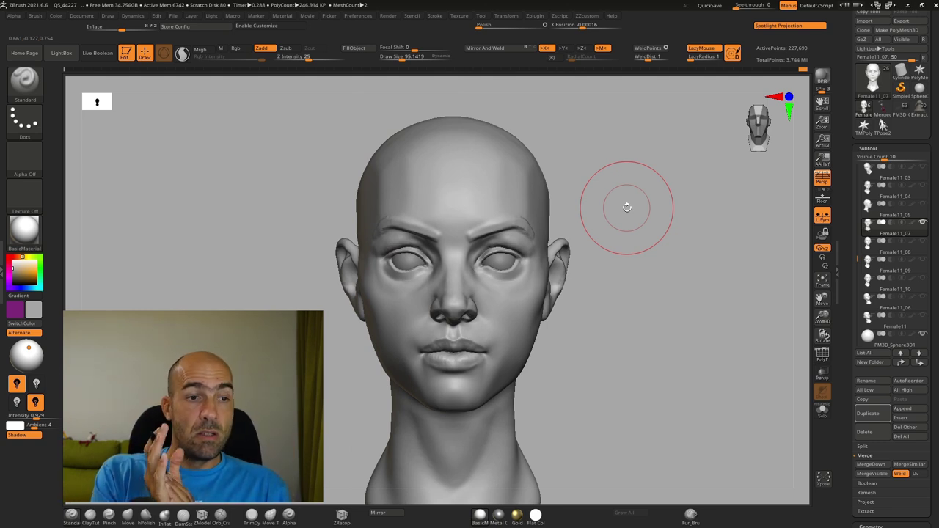
Enlarge the Move brush to about 111 and reshape the side of the head near the ear from above.
alt+drag(666, 306, 687, 375)
alt+drag(666, 281, 703, 305)
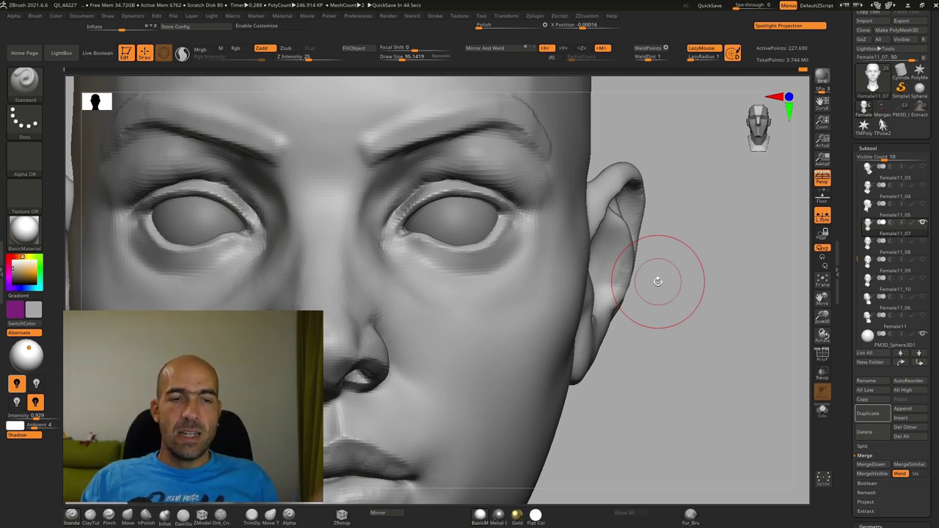
mouse_move(715, 276)
mouse_down()
mouse_move(702, 355)
mouse_move(713, 377)
mouse_move(688, 257)
mouse_move(659, 268)
mouse_move(658, 206)
mouse_move(587, 233)
mouse_up()
key(b)
key(m)
key(v)
key(])
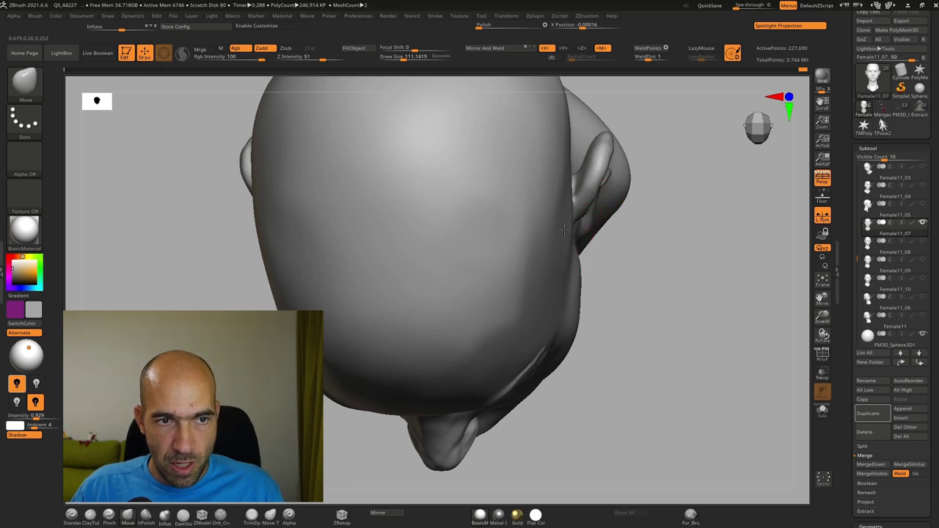
mouse_move(637, 251)
alt+mouse_down()
mouse_move(660, 227)
mouse_move(659, 157)
alt+mouse_up()
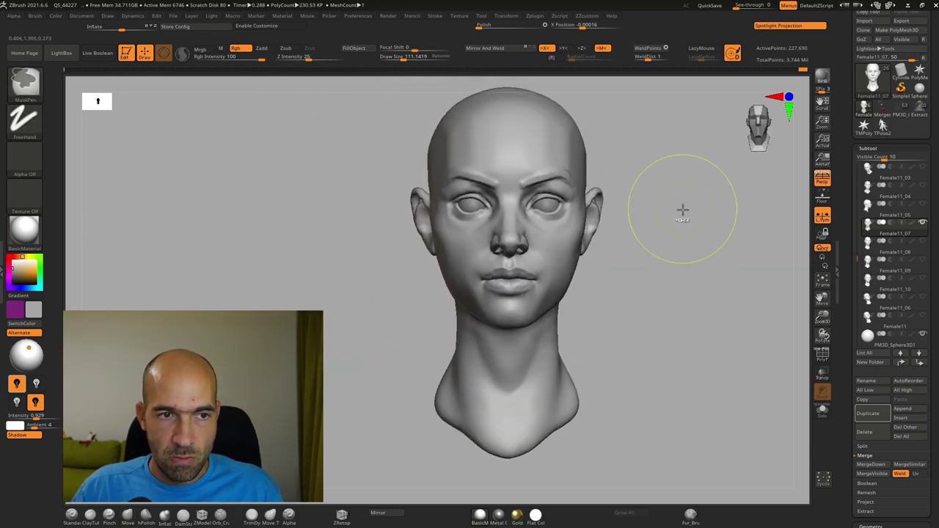
Smooth the side of the head just above the ear.
drag(672, 218, 658, 223)
mouse_move(658, 223)
alt+mouse_down()
mouse_move(668, 262)
mouse_move(665, 242)
mouse_move(658, 267)
mouse_move(679, 290)
mouse_move(600, 262)
alt+mouse_up()
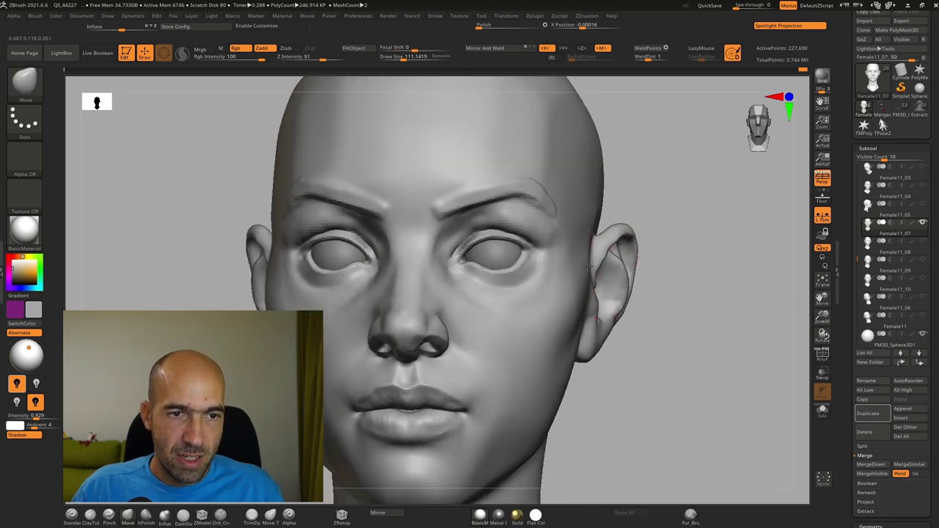
mouse_move(589, 211)
shift+mouse_down()
mouse_move(639, 201)
mouse_move(598, 182)
shift+mouse_up()
alt+drag(656, 190, 677, 209)
Adjust the underside of the jaw where it meets the neck with the Move brush in side view.
alt+drag(702, 251, 665, 267)
mouse_move(657, 313)
mouse_down()
mouse_move(648, 328)
mouse_move(667, 308)
mouse_up()
drag(722, 343, 665, 336)
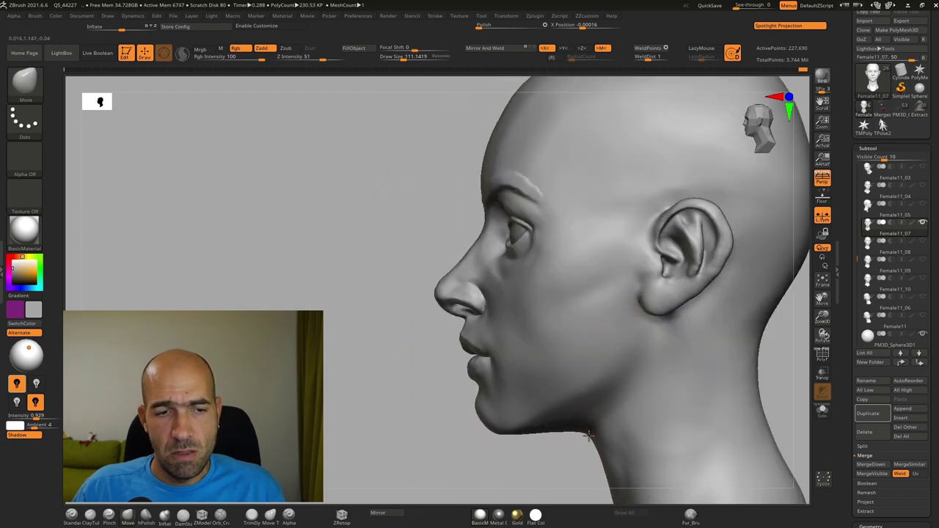
mouse_move(525, 451)
alt+mouse_down()
mouse_move(467, 369)
mouse_move(471, 320)
mouse_move(448, 333)
alt+mouse_up()
alt+drag(403, 240, 414, 262)
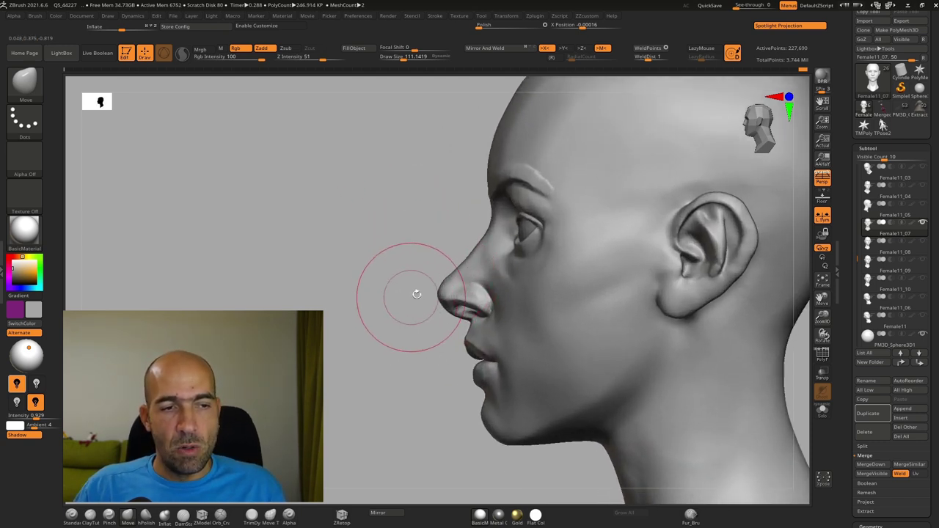
Undo the last Move stroke and pull the side of the nose slightly inward above the nostril in front view.
alt+drag(411, 298, 413, 299)
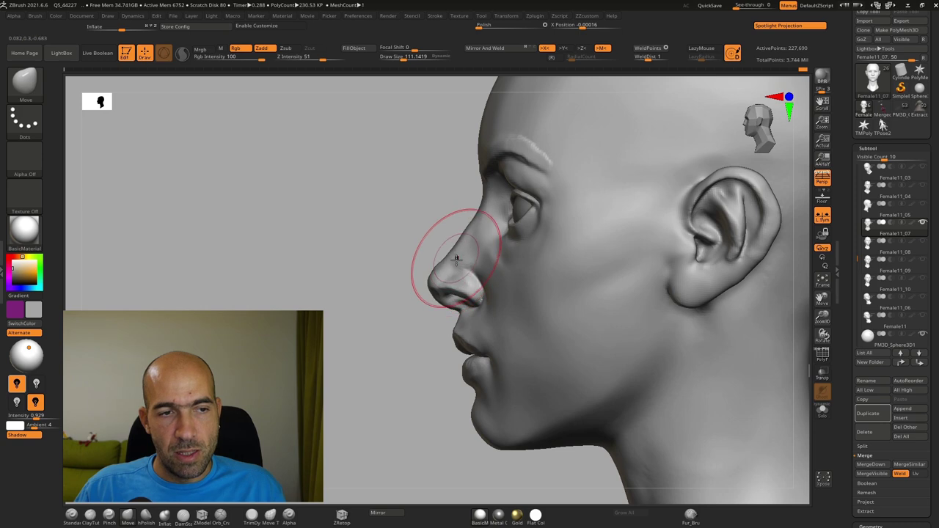
alt+drag(380, 335, 499, 295)
mouse_move(587, 292)
alt+mouse_down()
mouse_move(629, 318)
mouse_move(675, 321)
mouse_move(694, 356)
alt+mouse_up()
drag(555, 308, 541, 308)
drag(694, 373, 719, 379)
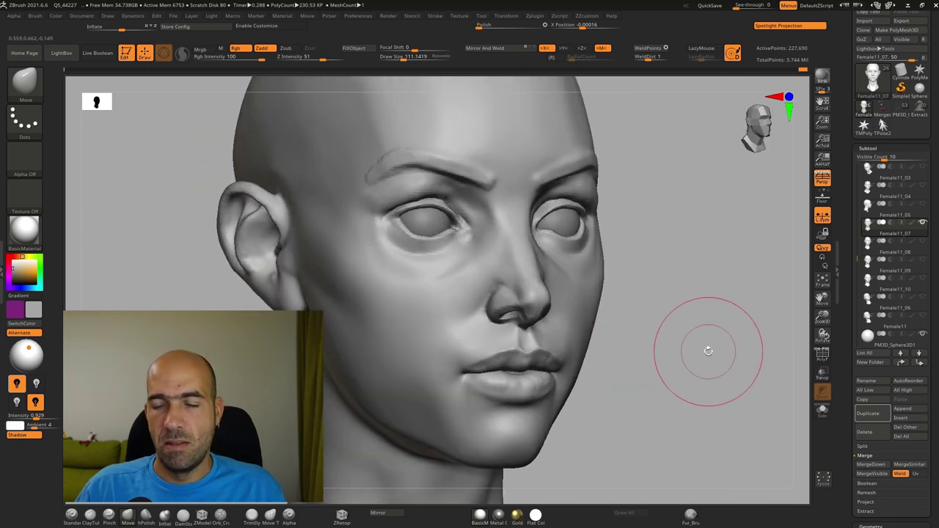
key(ctrl+z)
shift+drag(713, 340, 730, 370)
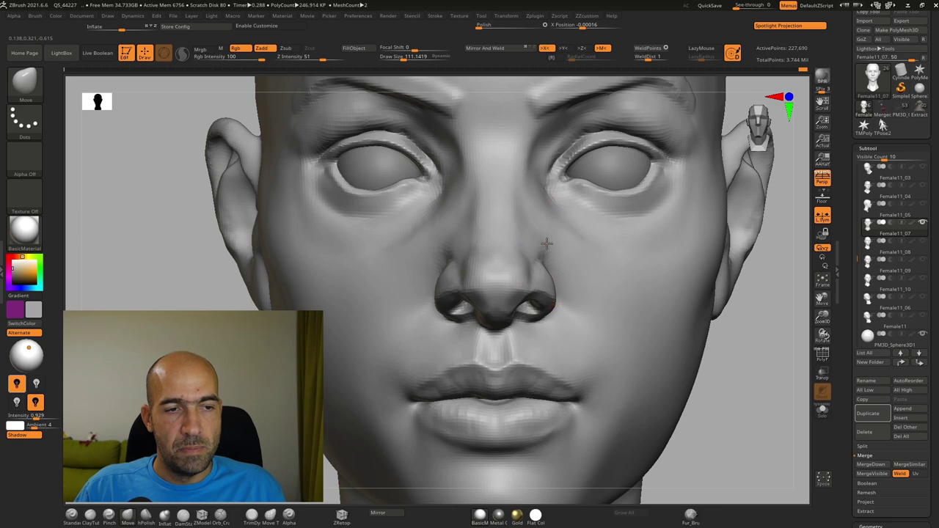
drag(552, 242, 538, 247)
mouse_move(715, 354)
alt+mouse_down()
mouse_move(675, 327)
mouse_move(700, 330)
mouse_move(706, 354)
alt+mouse_up()
Sculpt along the side of the nose bridge from the inner eye corner with the Standard brush and smooth it.
key(b)
key(s)
key(t)
mouse_move(536, 153)
mouse_down()
mouse_move(521, 199)
mouse_move(528, 218)
mouse_up()
shift+drag(526, 184, 532, 206)
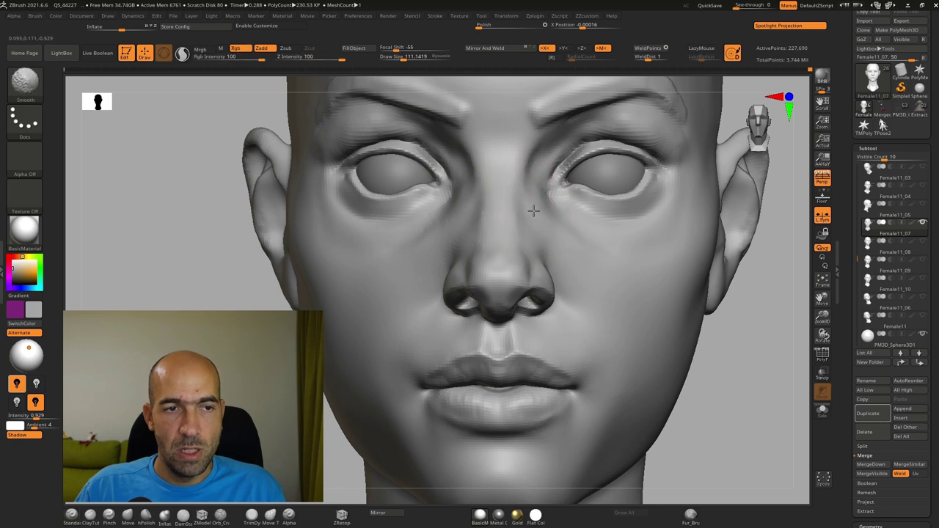
mouse_move(722, 379)
mouse_down()
mouse_move(621, 367)
mouse_move(628, 411)
mouse_up()
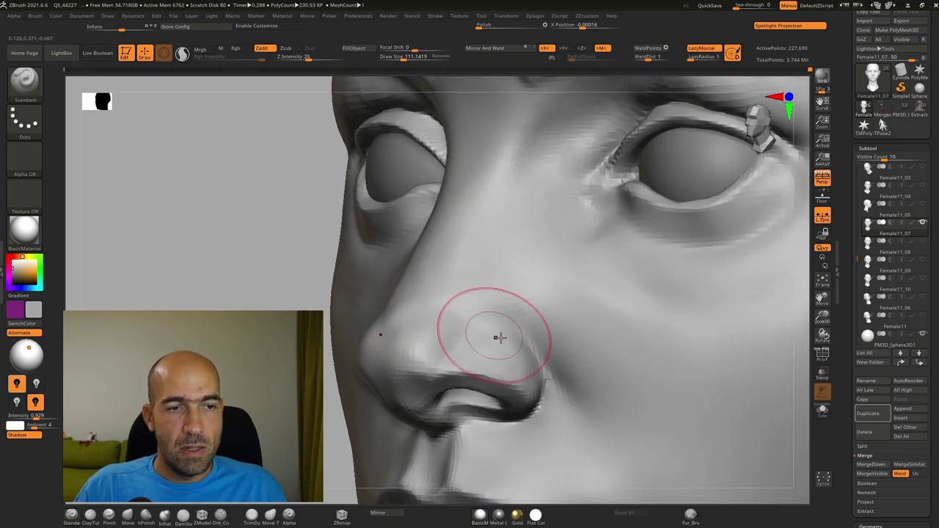
Carve the crease above the nostril wing with the DamStandard brush and soften it with smoothing.
key(b)
key(d)
key(s)
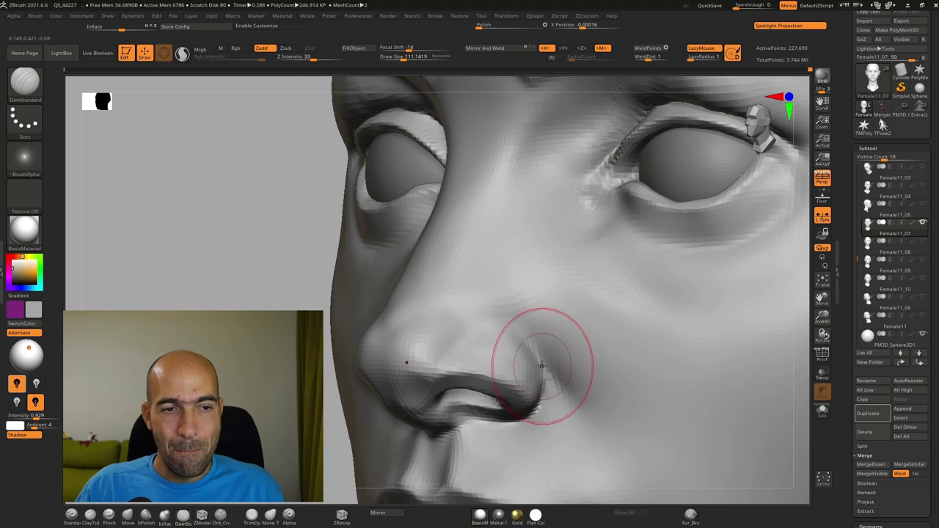
ctrl+right_drag(507, 402, 618, 330)
mouse_move(465, 322)
mouse_down()
mouse_move(490, 293)
mouse_move(533, 287)
mouse_move(554, 301)
mouse_up()
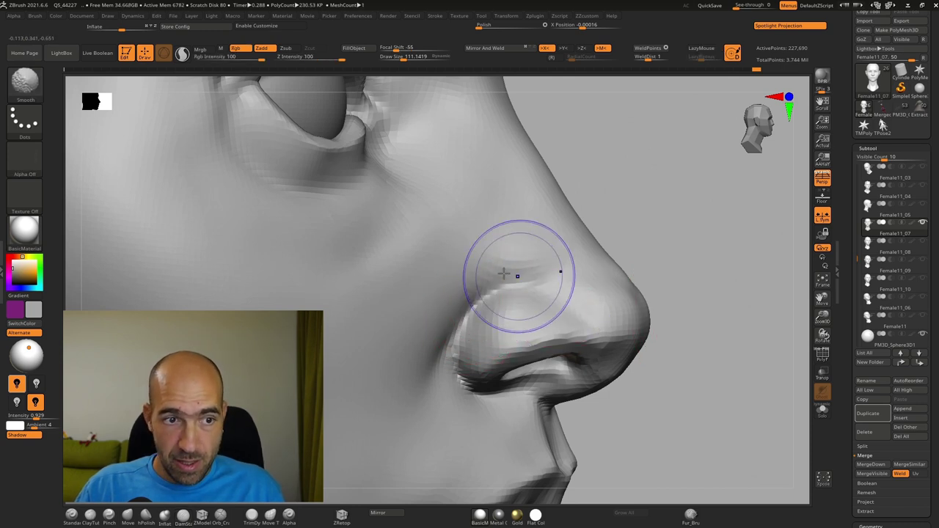
shift+drag(481, 318, 564, 298)
Refine the crease above the nostril wing with the Pinch brush and smoothing.
key(b)
key(p)
key(i)
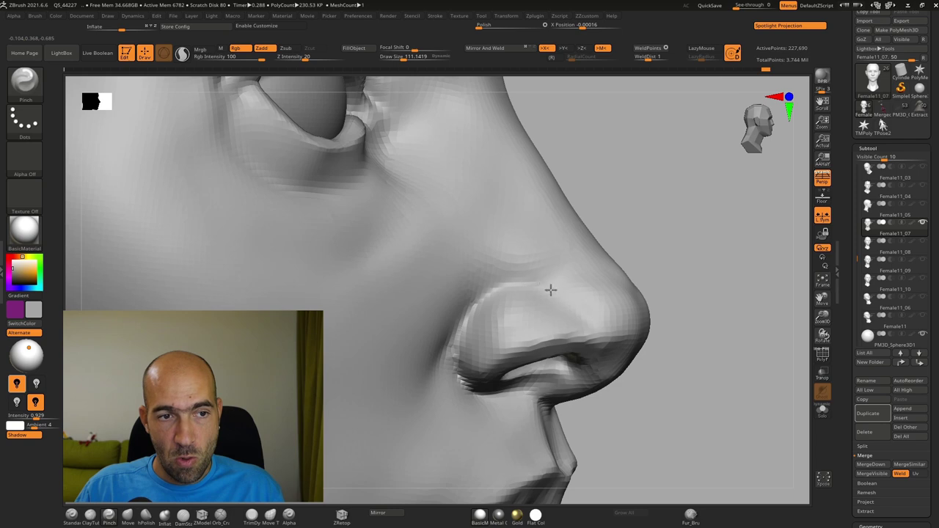
shift+drag(543, 289, 497, 297)
mouse_move(683, 301)
alt+mouse_down()
mouse_move(673, 254)
mouse_move(565, 266)
alt+mouse_up()
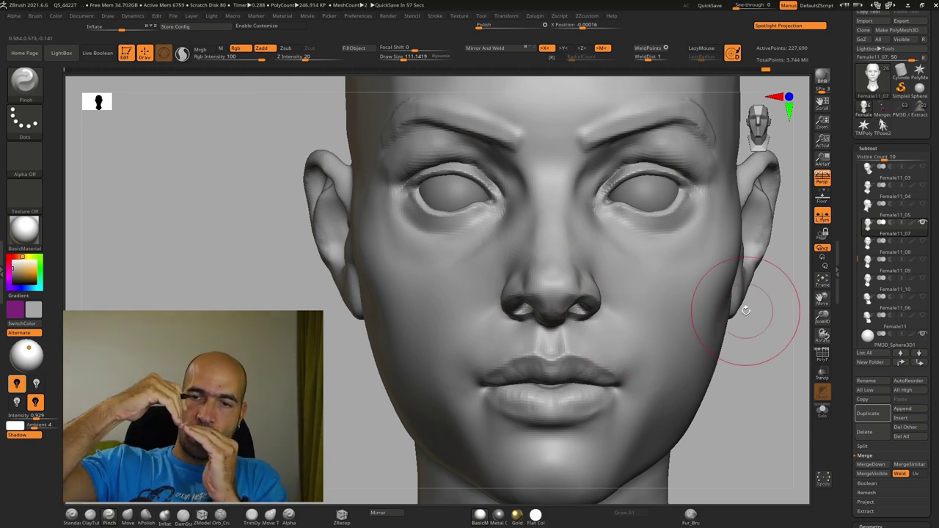
drag(302, 355, 338, 370)
alt+drag(610, 308, 633, 303)
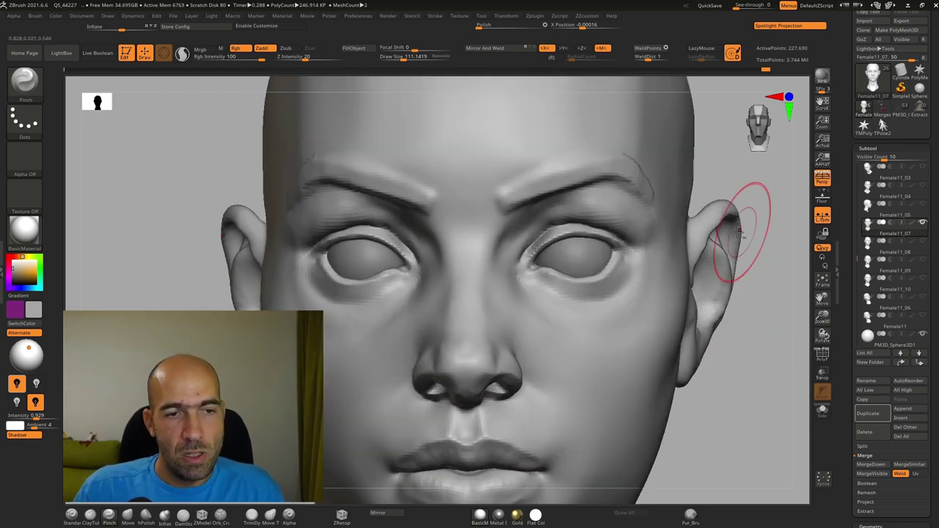
Reshape the outer corner of the lower eyelid with the Move brush at about size 99 and smooth below it.
alt+drag(766, 270, 646, 378)
mouse_move(679, 346)
alt+mouse_down()
mouse_move(706, 275)
mouse_move(716, 276)
alt+mouse_up()
key(b)
key(m)
key(v)
mouse_move(458, 315)
mouse_down()
mouse_move(459, 303)
mouse_move(444, 315)
mouse_up()
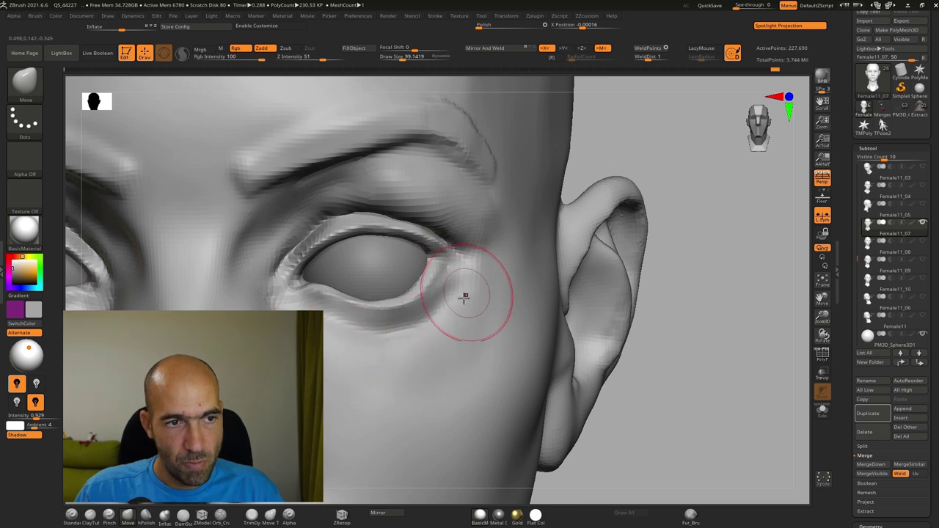
shift+drag(445, 313, 354, 348)
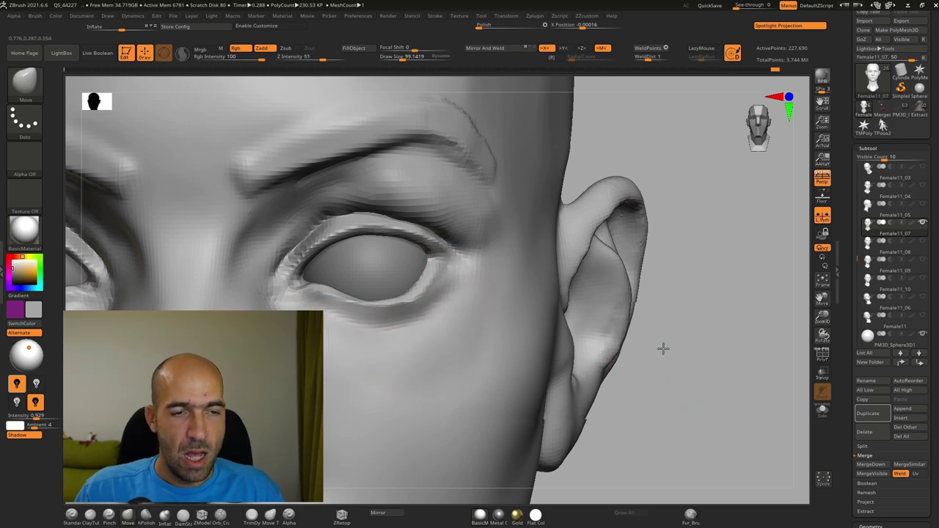
Nudge the outer end of the upper eyelid fold slightly upward with the Move brush in front view.
ctrl+right_drag(679, 359, 589, 348)
mouse_move(519, 359)
alt+right_down()
mouse_move(650, 318)
mouse_move(673, 320)
alt+right_up()
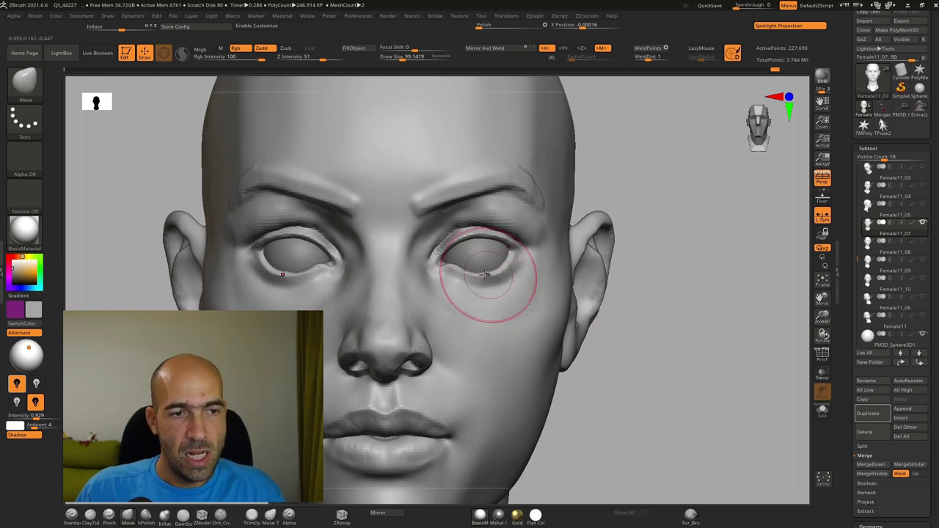
mouse_move(682, 290)
ctrl+right_down()
mouse_move(631, 271)
mouse_move(672, 267)
mouse_move(695, 290)
ctrl+right_up()
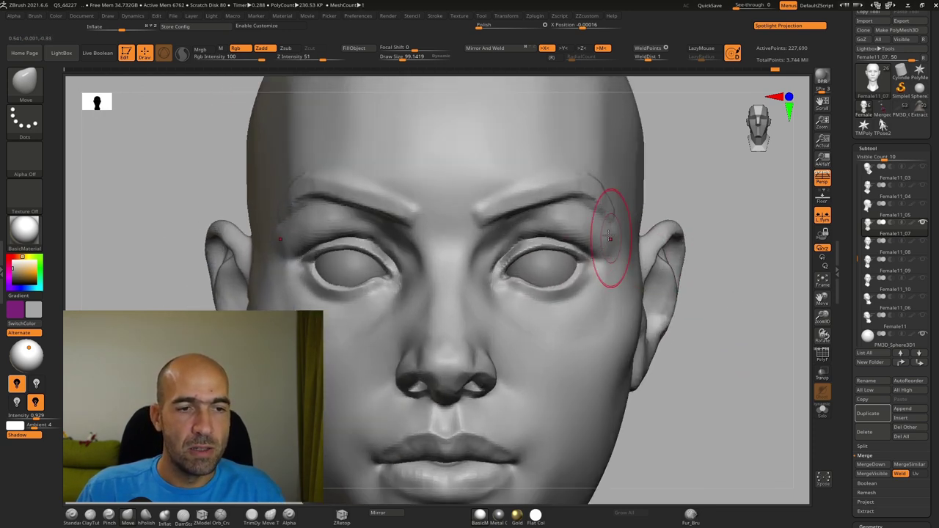
drag(587, 233, 588, 226)
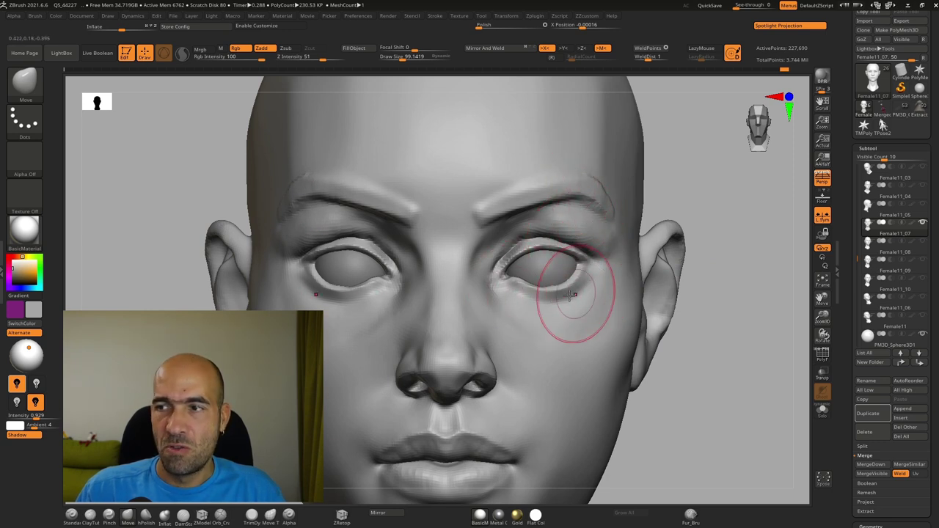
Choose the DamStandard brush and smooth the cheek below the outer eye corner in three-quarter view.
mouse_move(684, 359)
alt+right_down()
mouse_move(668, 348)
mouse_move(666, 376)
alt+right_up()
key(b)
key(d)
key(s)
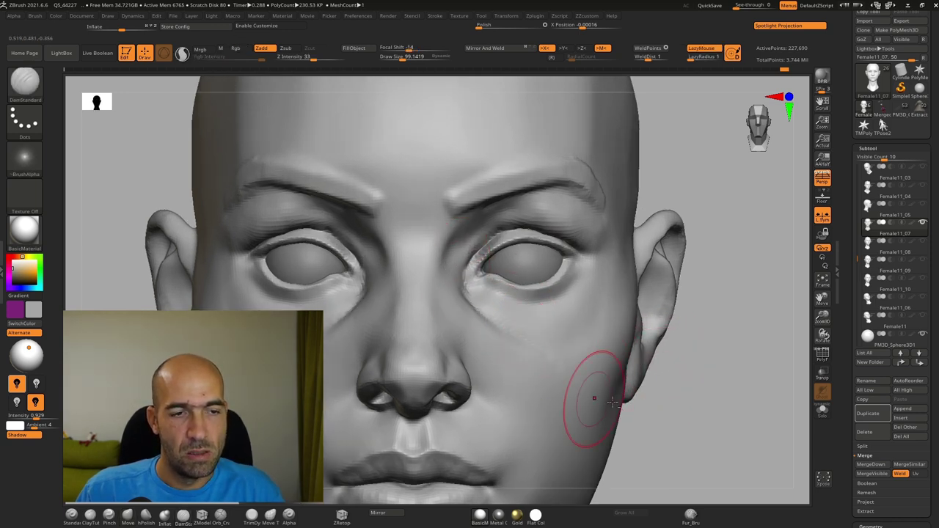
right_drag(678, 413, 598, 393)
shift+drag(576, 334, 599, 272)
shift+drag(596, 316, 573, 364)
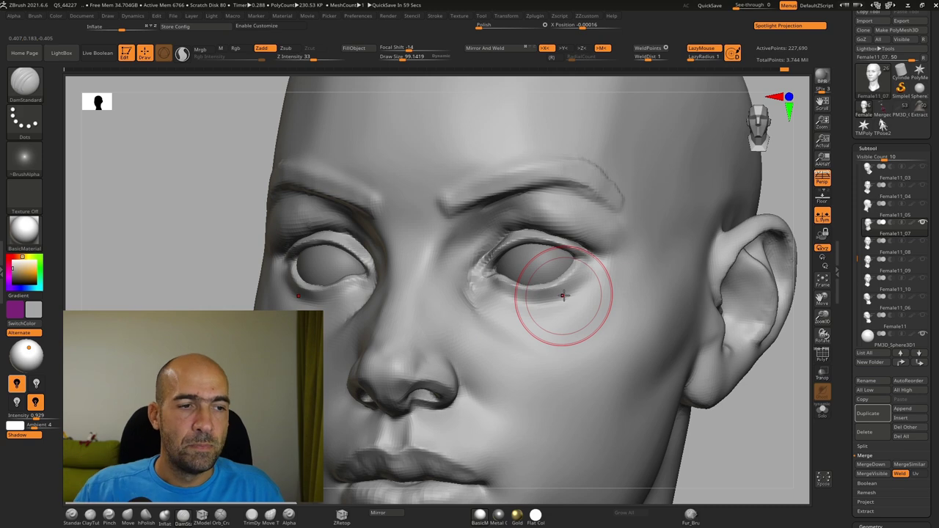
Switch to the Move brush and inspect how the eyelids wrap the eyeball from above and in profile.
drag(736, 438, 665, 417)
alt+drag(434, 384, 417, 316)
key(b)
key(m)
key(v)
mouse_move(409, 239)
alt+mouse_down()
mouse_move(386, 272)
mouse_move(390, 207)
alt+mouse_up()
mouse_move(355, 238)
mouse_down()
mouse_move(387, 204)
mouse_move(408, 239)
mouse_up()
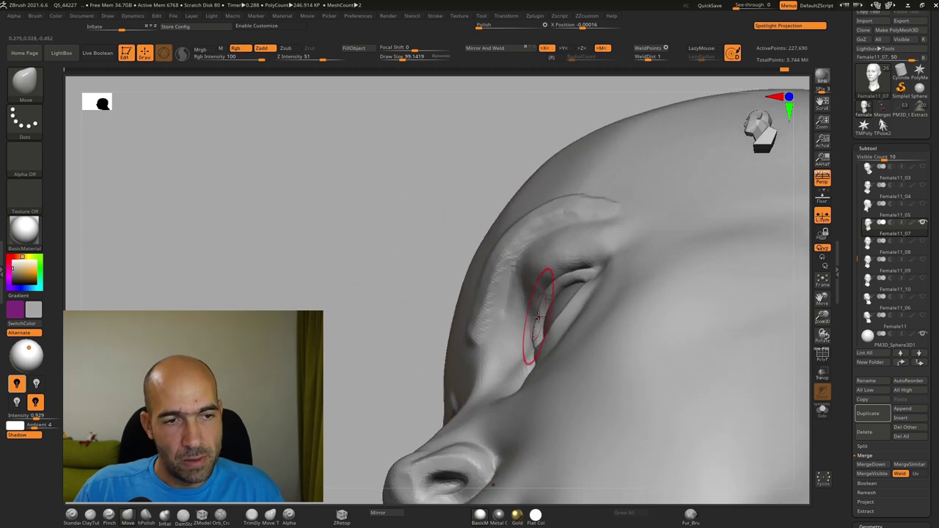
right_drag(375, 301, 374, 396)
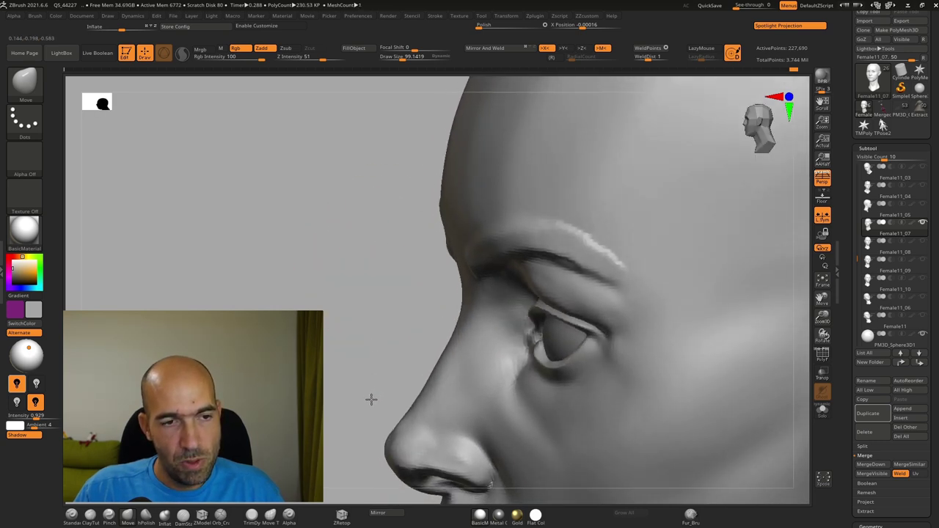
Select the eyeball subtool, reposition it slightly with the Move gizmo, and make the head subtool Female11_07 active again.
mouse_move(461, 357)
right_down()
mouse_move(560, 338)
mouse_move(384, 358)
right_up()
alt+click(565, 358)
key(w)
drag(645, 314, 649, 301)
drag(413, 303, 722, 284)
key(q)
mouse_move(721, 284)
right_down()
mouse_move(727, 341)
mouse_move(652, 383)
right_up()
alt+click(628, 393)
Reshape the lower eyelid around the eyeball with the Move brush, working from above and from the side.
mouse_move(611, 388)
mouse_down()
mouse_move(592, 383)
mouse_move(637, 375)
mouse_up()
mouse_move(718, 350)
mouse_down()
mouse_move(705, 345)
mouse_move(709, 338)
mouse_up()
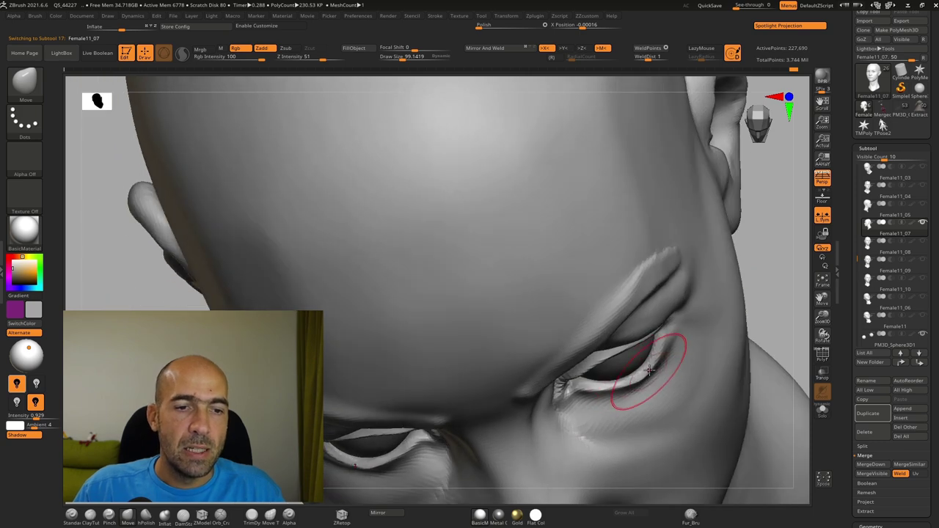
mouse_move(763, 292)
alt+mouse_down()
mouse_move(752, 210)
mouse_move(723, 308)
alt+mouse_up()
mouse_move(589, 303)
mouse_down()
mouse_move(542, 281)
mouse_move(495, 299)
mouse_move(496, 314)
mouse_up()
mouse_move(731, 231)
mouse_down()
mouse_move(708, 301)
mouse_move(736, 341)
mouse_move(772, 347)
mouse_up()
right_drag(771, 347, 504, 336)
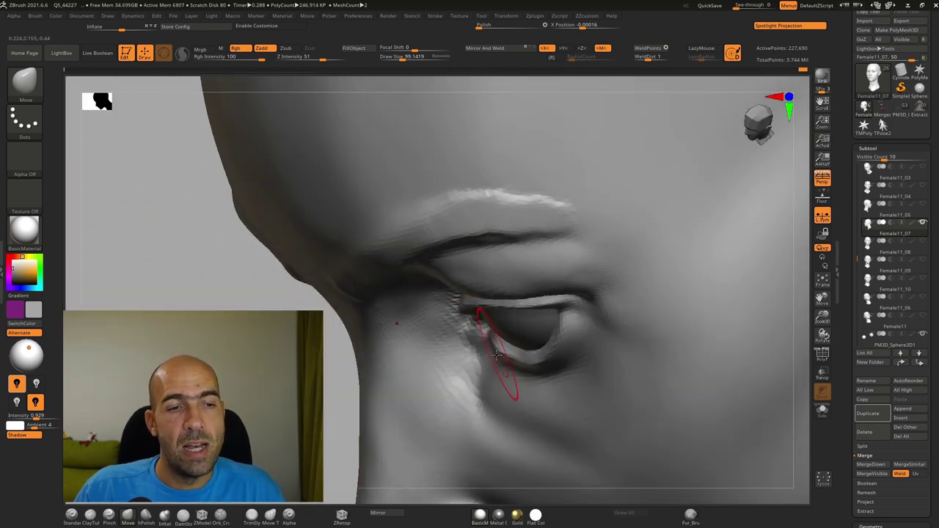
mouse_move(306, 411)
mouse_down()
mouse_move(543, 396)
mouse_move(330, 375)
mouse_up()
drag(337, 333, 506, 345)
shift+drag(442, 347, 488, 358)
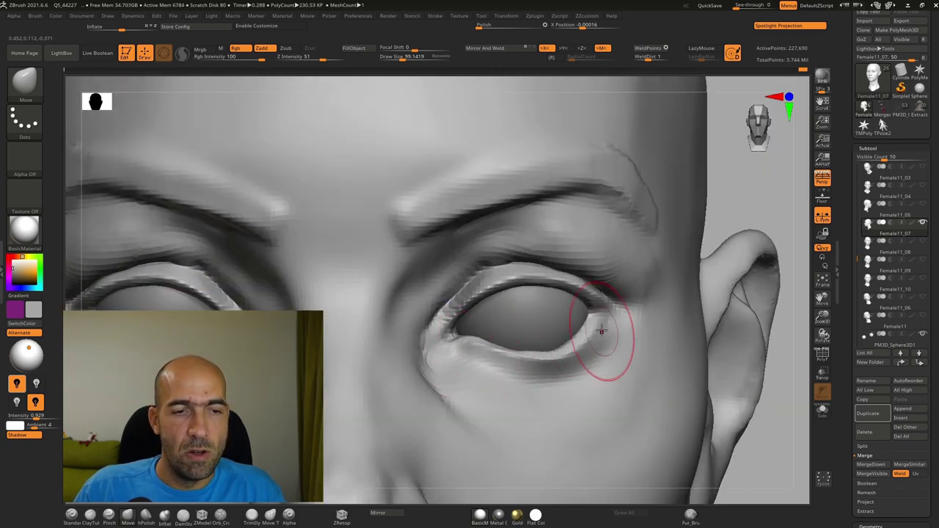
Nudge the inner fold of the ear slightly upward with the Move brush in front view.
mouse_move(770, 198)
alt+mouse_down()
mouse_move(727, 230)
mouse_move(647, 377)
alt+mouse_up()
mouse_move(740, 258)
alt+mouse_down()
mouse_move(709, 222)
mouse_move(716, 289)
mouse_move(708, 258)
mouse_move(688, 289)
alt+mouse_up()
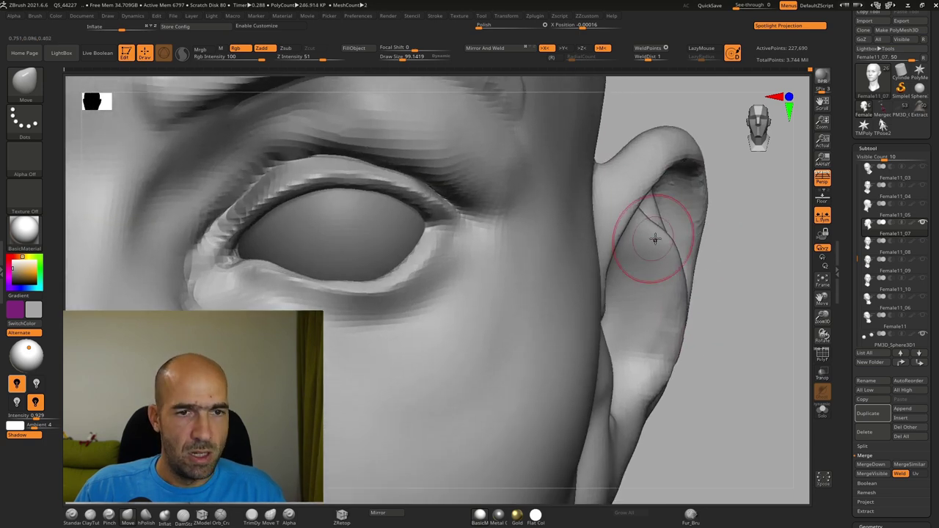
drag(649, 223, 643, 215)
mouse_move(715, 265)
alt+mouse_down()
mouse_move(718, 235)
mouse_move(692, 262)
mouse_move(674, 251)
alt+mouse_up()
mouse_move(727, 300)
mouse_down()
mouse_move(673, 306)
mouse_move(684, 291)
mouse_move(669, 270)
mouse_move(682, 262)
mouse_up()
Sculpt the front of the cheek beside the nose and below the eye with the Standard brush in three-quarter view.
key(b)
key(s)
key(t)
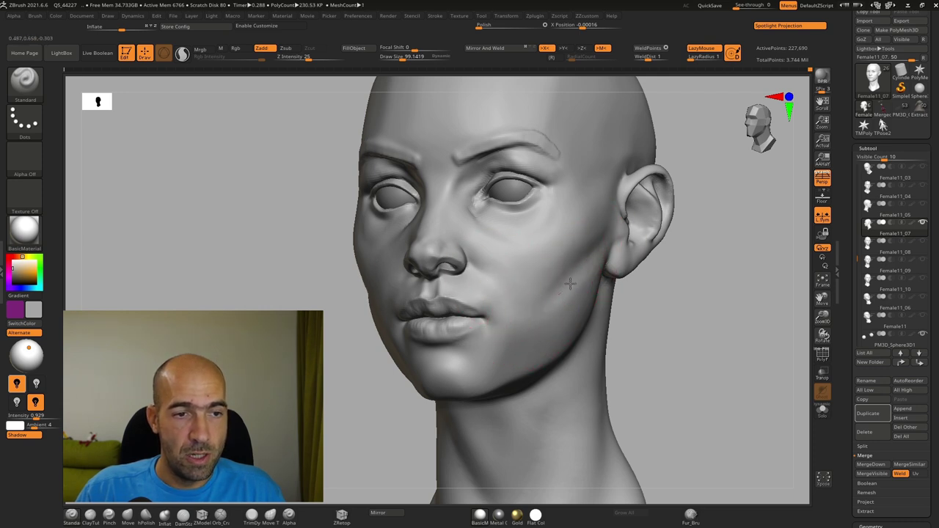
drag(481, 254, 493, 262)
mouse_move(572, 241)
mouse_down()
mouse_move(537, 279)
mouse_move(530, 270)
mouse_up()
alt+drag(705, 262, 681, 270)
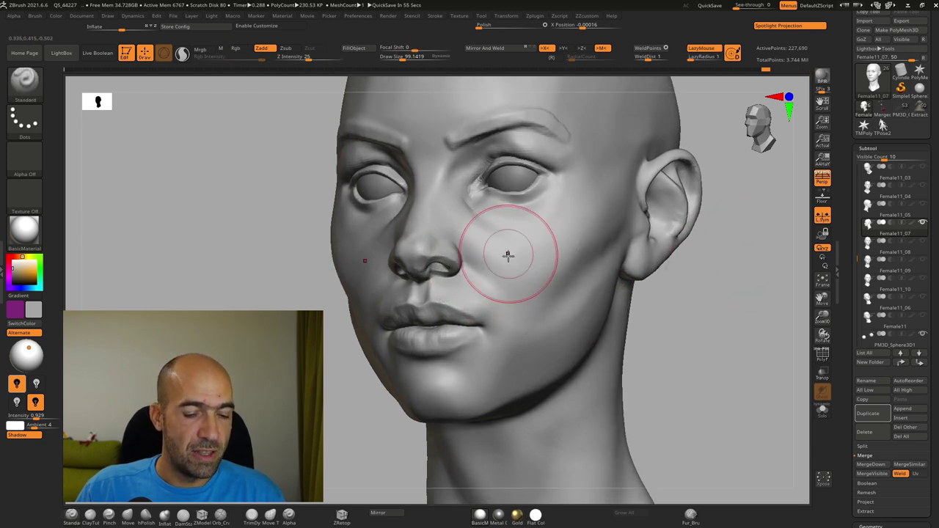
key(ctrl+shift+1)
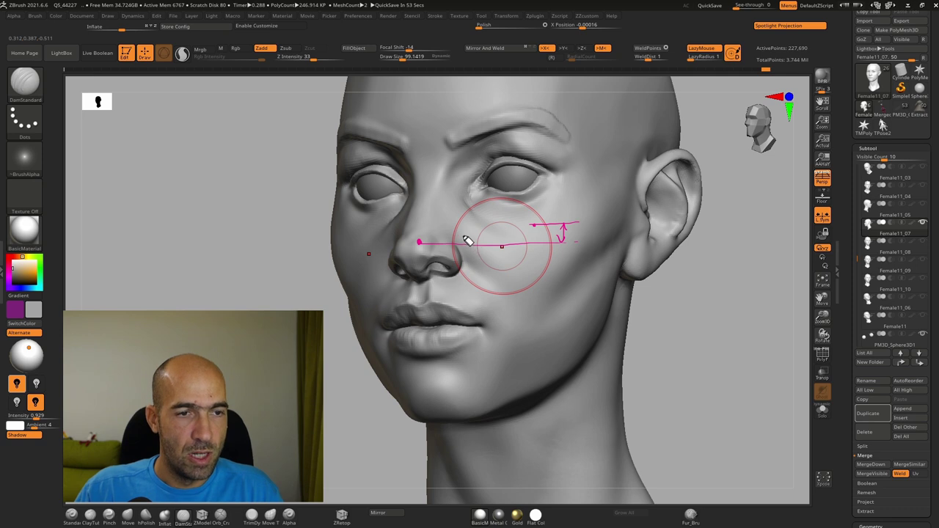
key(ctrl+shift+7)
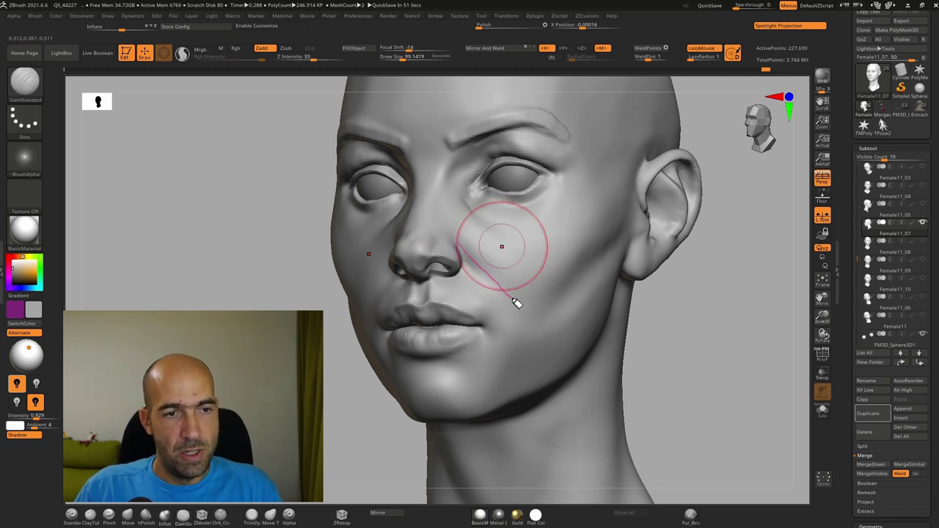
drag(596, 260, 617, 221)
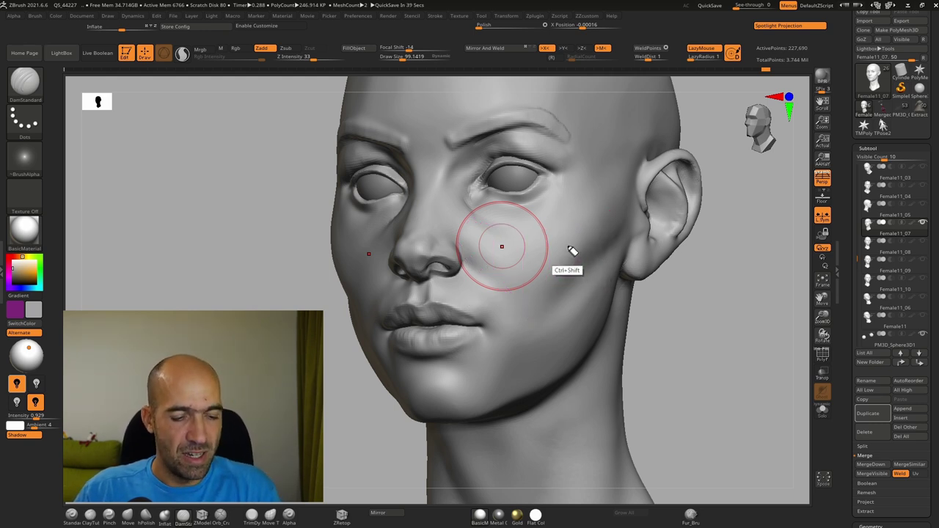
Flatten the lower cheek toward the jaw with the hPolish brush and smooth the area below the cheekbone.
mouse_move(724, 330)
mouse_down()
mouse_move(684, 335)
mouse_move(662, 327)
mouse_move(725, 287)
mouse_up()
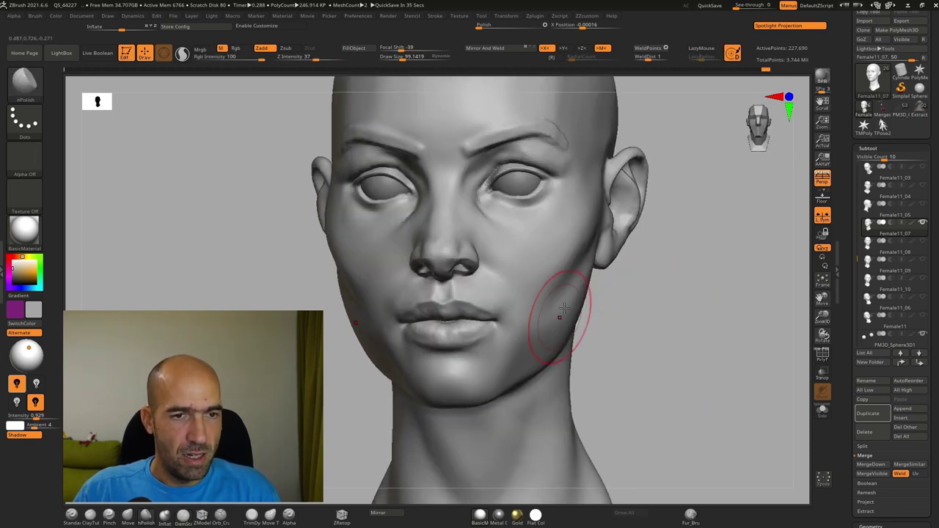
drag(652, 319, 572, 323)
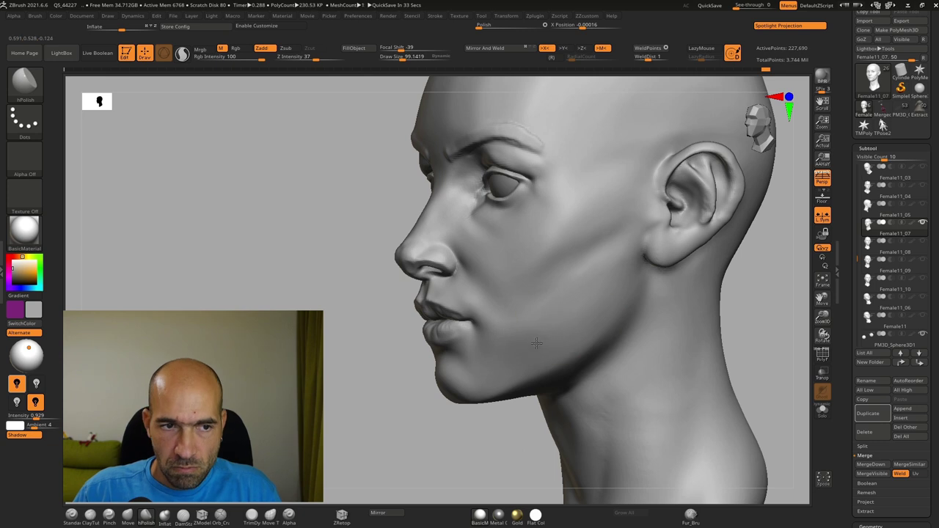
drag(359, 412, 411, 389)
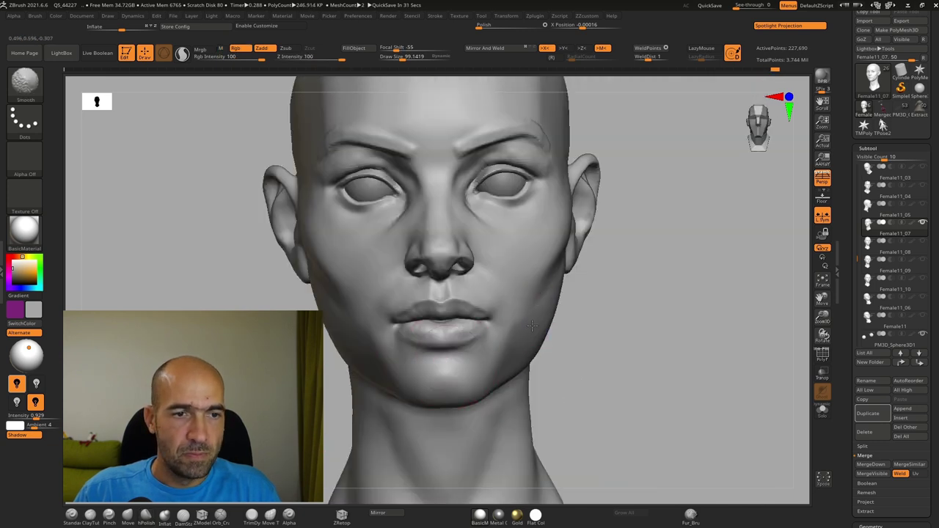
mouse_move(546, 259)
shift+mouse_down()
mouse_move(616, 291)
mouse_move(546, 331)
shift+mouse_up()
Refine the jaw and lower cheek outline with the Move brush in front and three-quarter views.
key(f)
drag(452, 396, 556, 331)
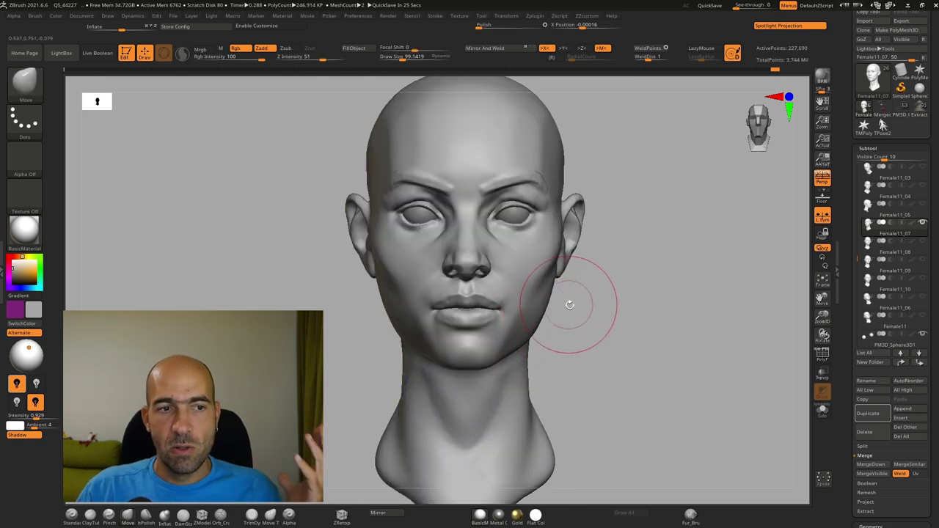
drag(573, 321, 542, 334)
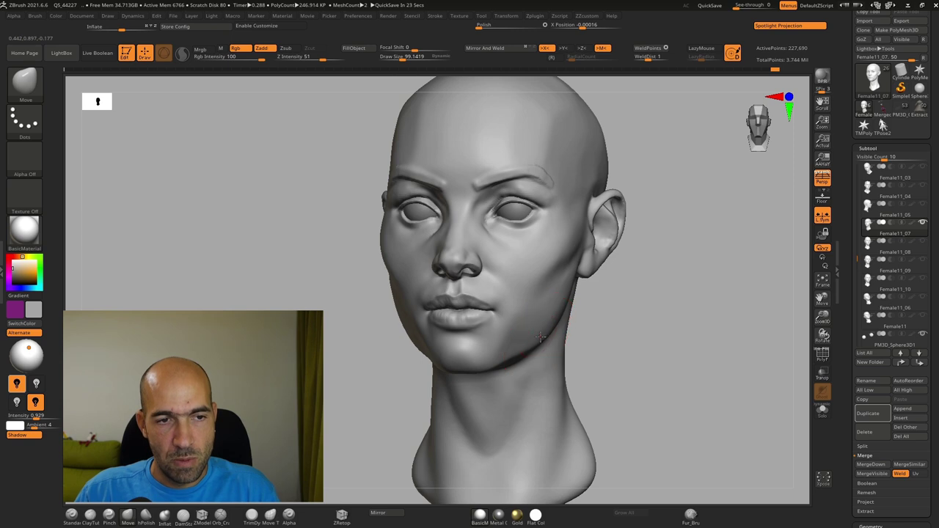
drag(603, 325, 565, 324)
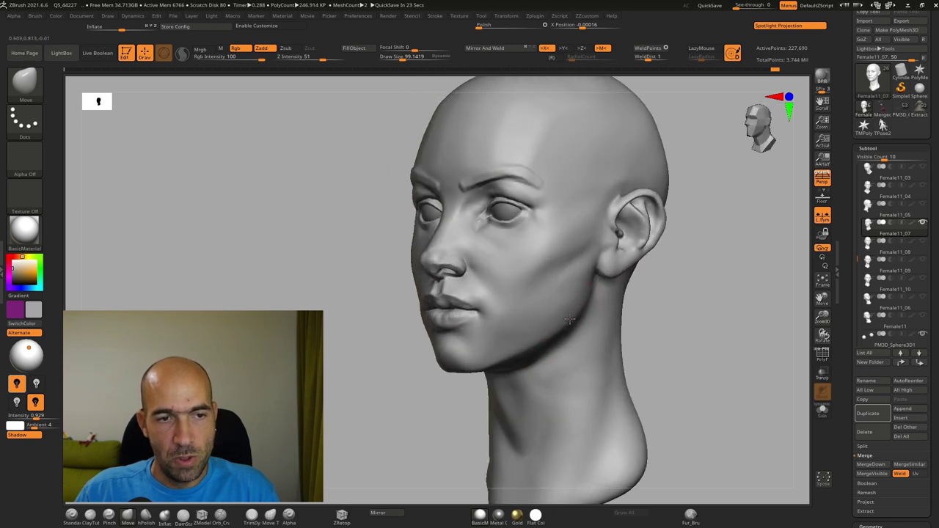
shift+drag(631, 306, 645, 302)
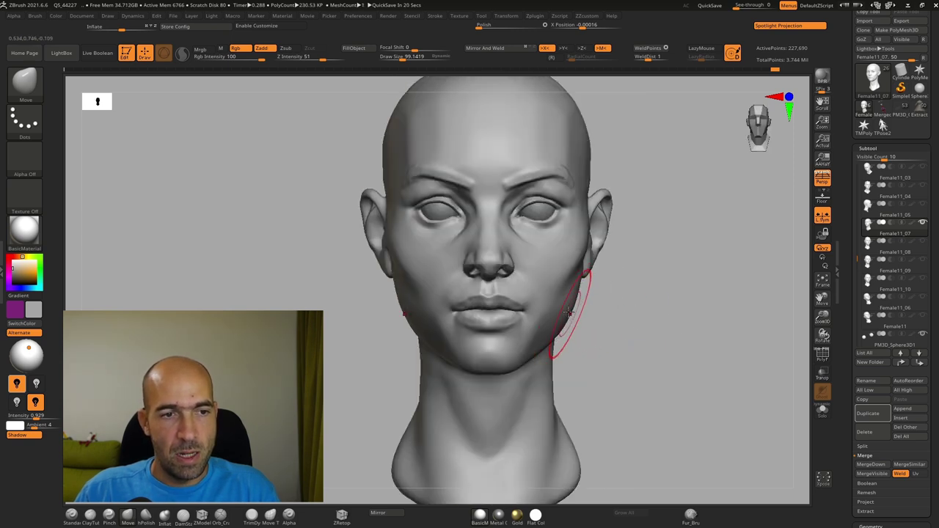
drag(654, 312, 621, 304)
mouse_move(688, 292)
alt+mouse_down()
mouse_move(670, 305)
mouse_move(688, 328)
mouse_move(700, 319)
alt+mouse_up()
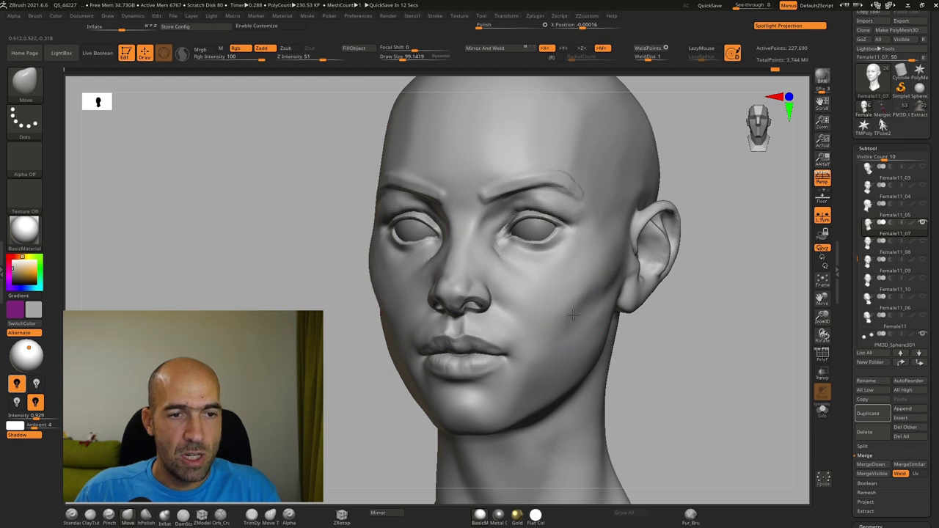
Reshape the front of the cheek with the Move brush, comparing by undoing and redoing the last two edits.
alt+drag(676, 354, 665, 405)
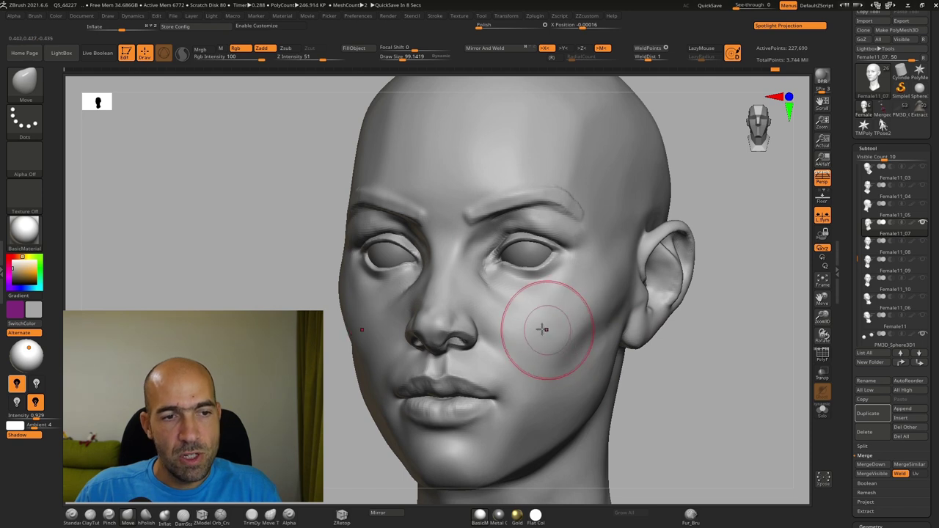
mouse_move(652, 375)
shift+mouse_down()
mouse_move(679, 382)
mouse_move(652, 389)
mouse_move(592, 377)
shift+mouse_up()
key(ctrl+z)
key(ctrl+z)
key(ctrl+shift+z)
key(ctrl+shift+z)
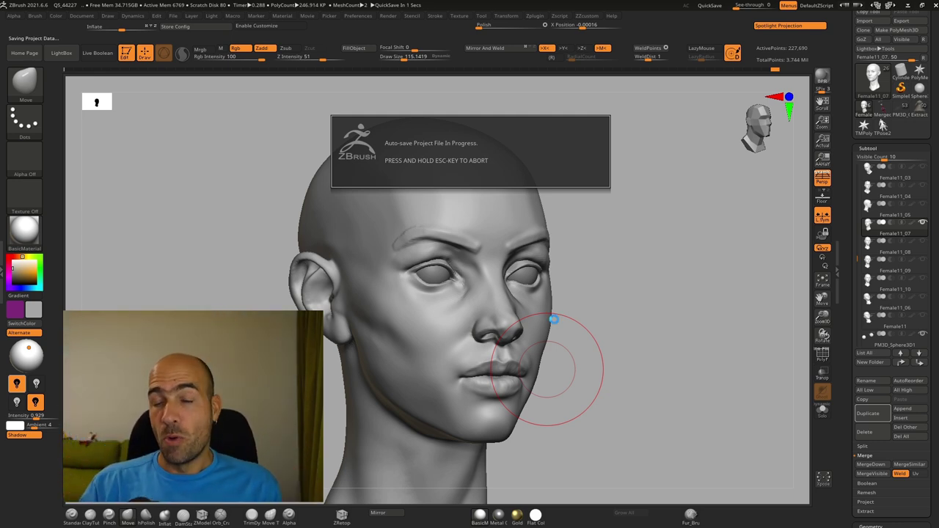
Adjust the far cheek contour below the eye with an enlarged Move brush in three-quarter view.
alt+drag(632, 356, 631, 325)
mouse_move(572, 307)
mouse_down()
mouse_move(551, 305)
mouse_move(601, 317)
mouse_move(553, 316)
mouse_up()
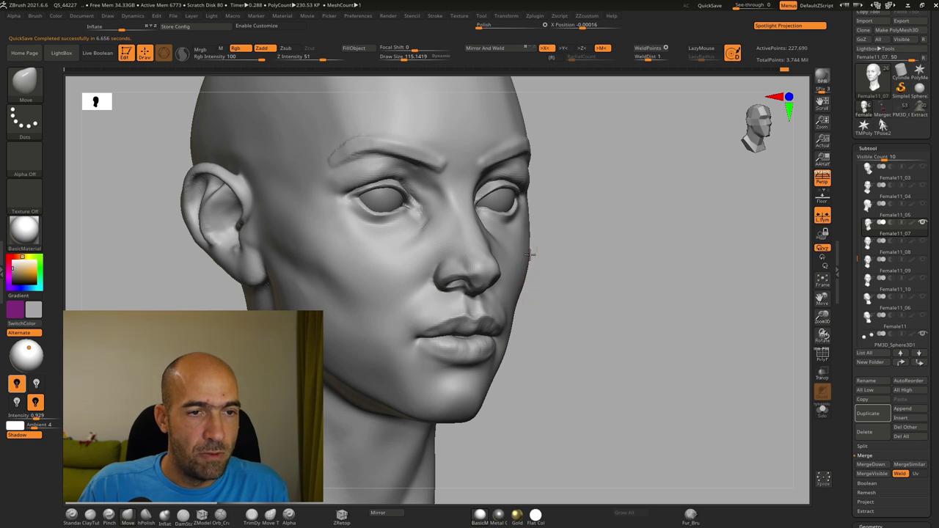
mouse_move(558, 231)
alt+mouse_down()
mouse_move(560, 311)
mouse_move(592, 290)
mouse_move(591, 319)
mouse_move(565, 336)
mouse_move(557, 410)
alt+mouse_up()
mouse_move(645, 348)
alt+mouse_down()
mouse_move(636, 320)
mouse_move(680, 314)
mouse_move(664, 364)
mouse_move(655, 335)
alt+mouse_up()
mouse_move(716, 330)
alt+mouse_down()
mouse_move(623, 369)
mouse_move(624, 326)
alt+mouse_up()
drag(689, 348, 726, 345)
alt+drag(727, 346, 697, 348)
mouse_move(626, 313)
shift+mouse_down()
mouse_move(623, 323)
mouse_move(692, 356)
shift+mouse_up()
mouse_move(692, 357)
alt+mouse_down()
mouse_move(670, 311)
mouse_move(689, 291)
mouse_move(682, 311)
mouse_move(648, 330)
mouse_move(654, 353)
mouse_move(646, 275)
mouse_move(653, 249)
mouse_move(622, 252)
mouse_move(648, 273)
alt+mouse_up()
shift+drag(573, 226, 572, 200)
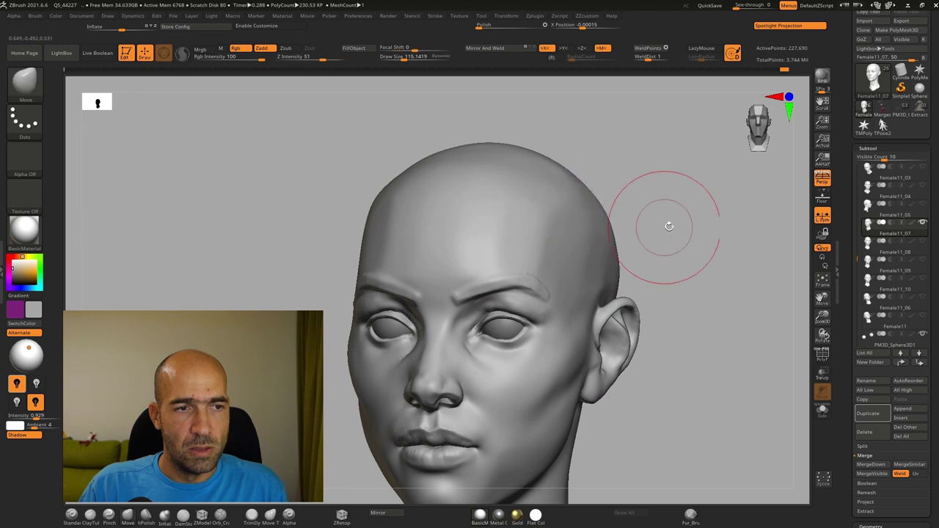
Reshape the forehead and the top and back of the skull in profile with a larger Move brush.
alt+drag(662, 225, 660, 209)
drag(660, 210, 633, 214)
alt+drag(413, 249, 451, 242)
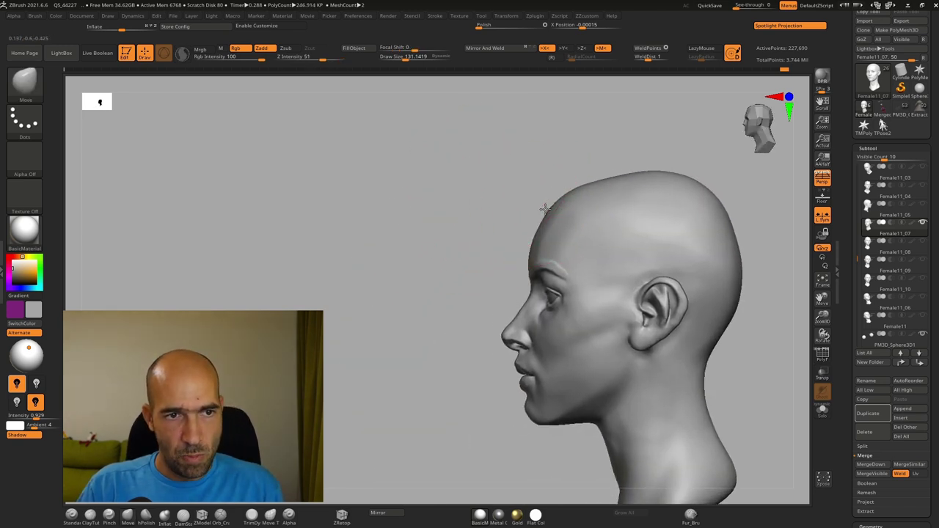
drag(543, 210, 548, 212)
alt+drag(585, 176, 579, 167)
drag(636, 192, 630, 193)
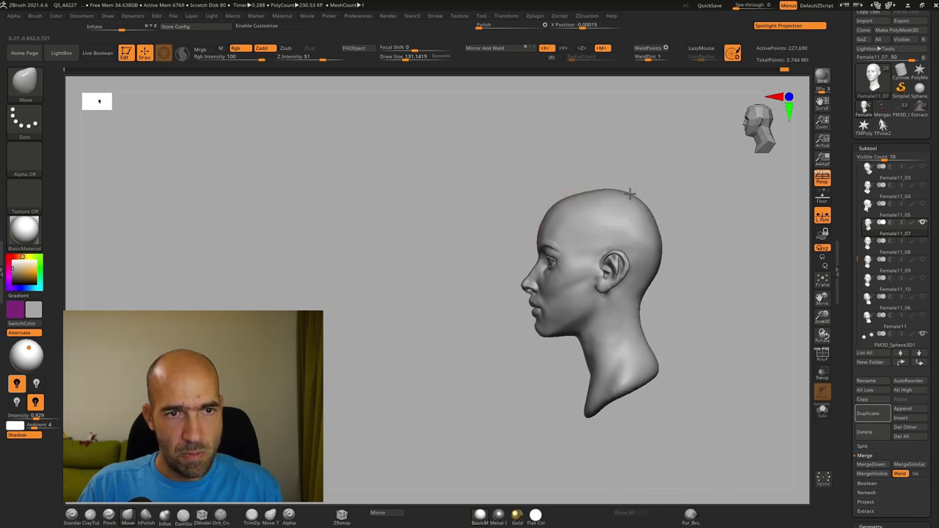
drag(681, 210, 656, 203)
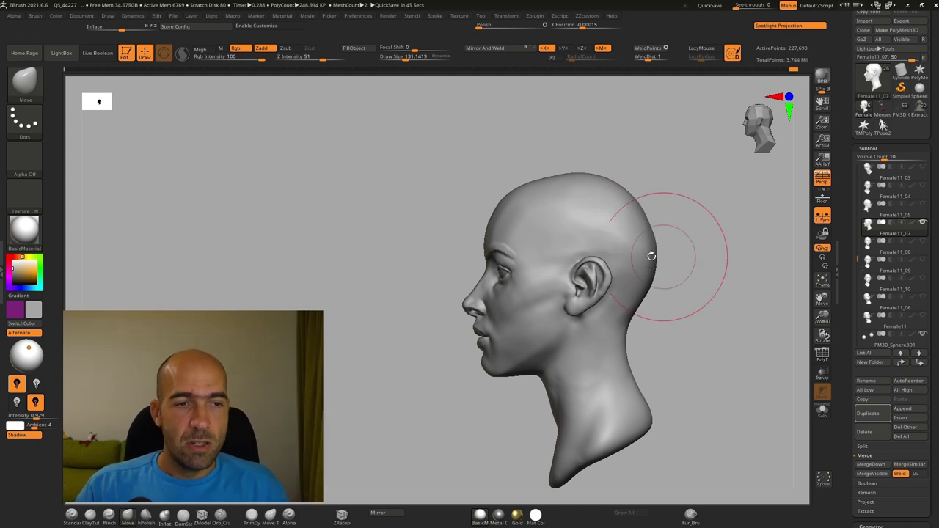
Refine the area around the eyes in front view with the Move brush at a draw size of about 99.
drag(409, 268, 492, 272)
drag(727, 288, 616, 337)
drag(715, 337, 701, 335)
mouse_move(683, 385)
alt+mouse_down()
mouse_move(702, 276)
mouse_move(675, 328)
mouse_move(663, 319)
mouse_move(646, 325)
alt+mouse_up()
key(bracketleft)
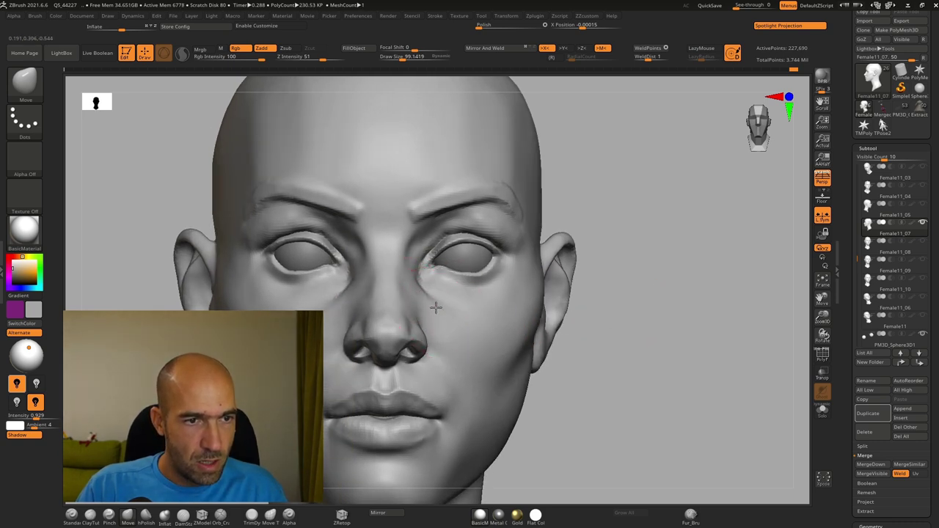
mouse_move(631, 303)
alt+mouse_down()
mouse_move(594, 301)
mouse_move(640, 297)
alt+mouse_up()
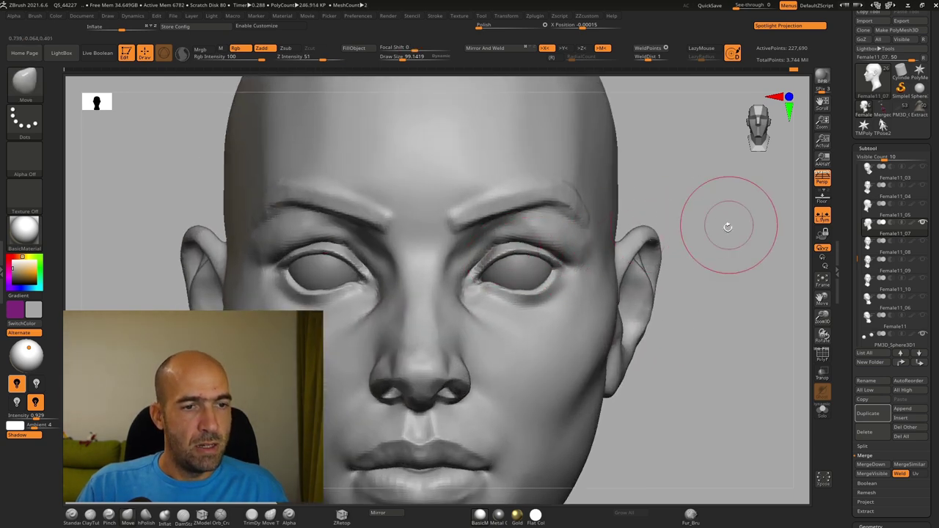
alt+drag(729, 225, 655, 197)
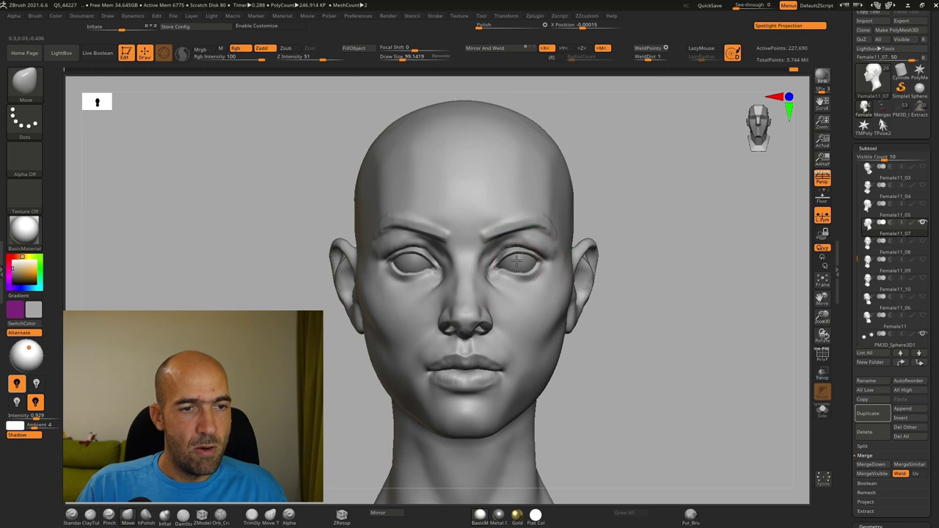
mouse_move(610, 257)
mouse_down()
mouse_move(696, 243)
mouse_move(685, 250)
mouse_move(726, 268)
mouse_up()
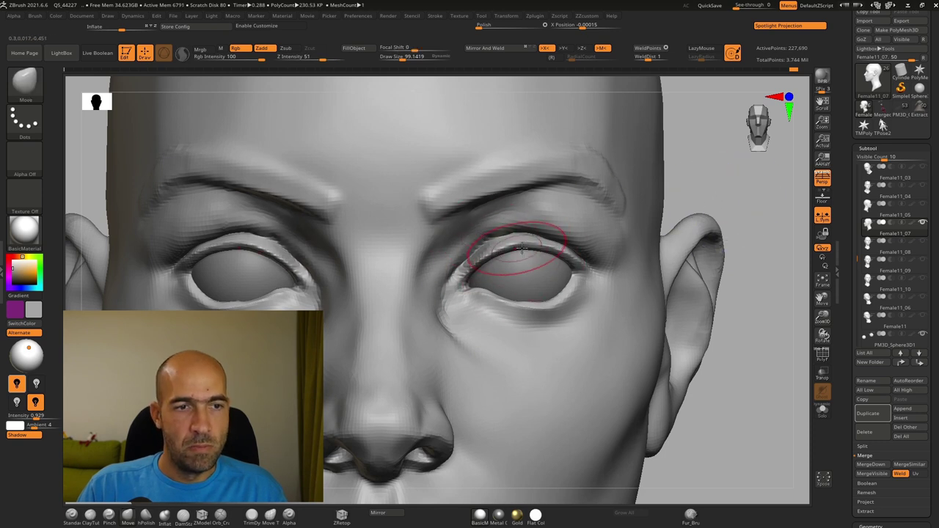
Build up the cheekbone with the Standard brush in front view and smooth it into the cheek.
alt+drag(734, 187, 657, 200)
mouse_move(656, 200)
mouse_down()
mouse_move(680, 212)
mouse_move(701, 256)
mouse_move(689, 197)
mouse_up()
mouse_move(690, 197)
mouse_down()
mouse_move(648, 208)
mouse_move(631, 272)
mouse_move(661, 274)
mouse_move(649, 280)
mouse_up()
mouse_move(649, 279)
alt+mouse_down()
mouse_move(661, 303)
mouse_move(645, 305)
alt+mouse_up()
key(b)
key(s)
key(t)
mouse_move(581, 300)
mouse_down()
mouse_move(560, 331)
mouse_move(580, 330)
mouse_up()
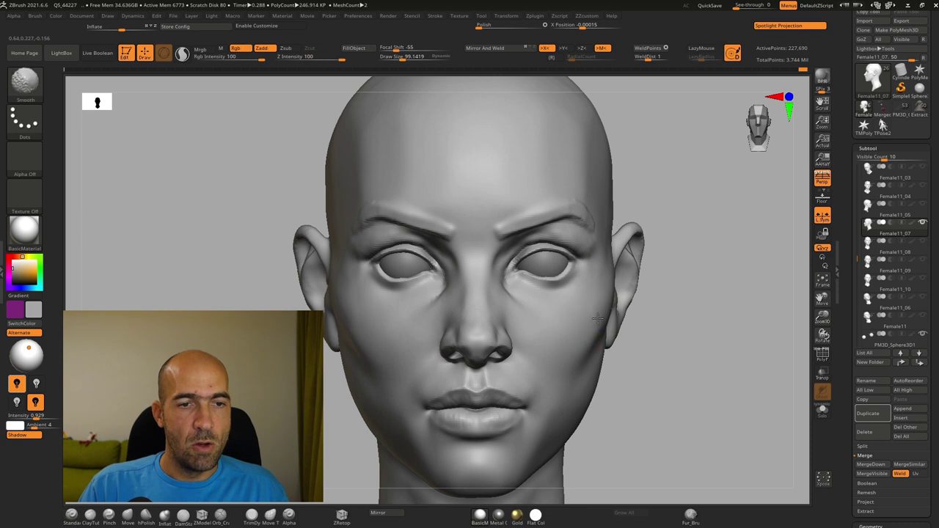
drag(669, 318, 673, 319)
Shift the ears slightly downward with the Move brush in front view.
key(b)
key(m)
key(v)
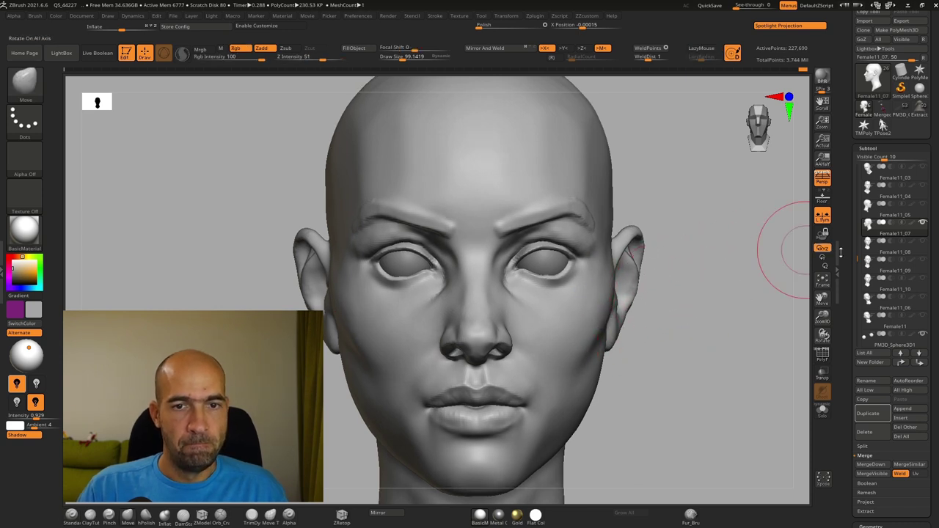
Isolate the Female11_08 head, place a canvas snapshot beside Female11_07 to compare the two versions, and clear the snapshot.
click(873, 251)
alt+drag(726, 326, 565, 299)
click(822, 412)
alt+drag(648, 374, 542, 364)
drag(542, 363, 562, 365)
mouse_move(562, 365)
alt+mouse_down()
mouse_move(504, 362)
mouse_move(484, 349)
alt+mouse_up()
key(shift)
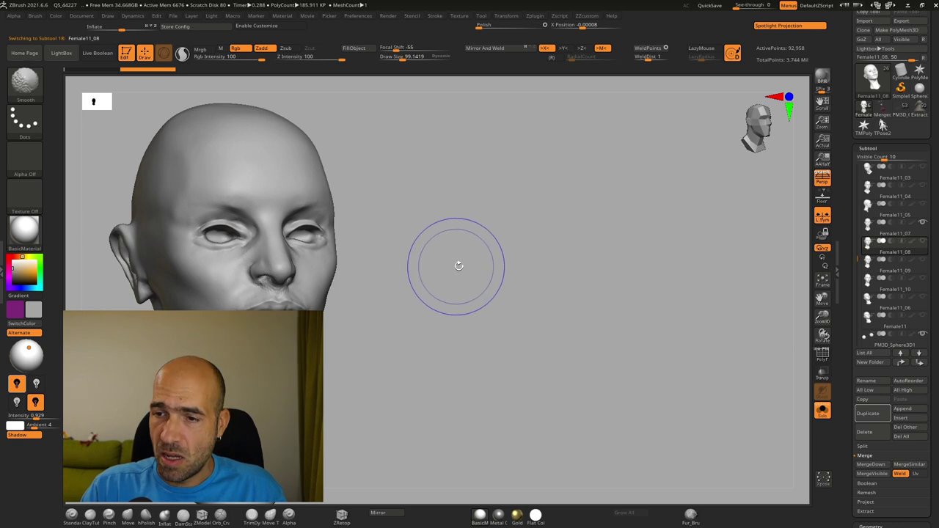
key(shift+s)
alt+drag(454, 323, 725, 321)
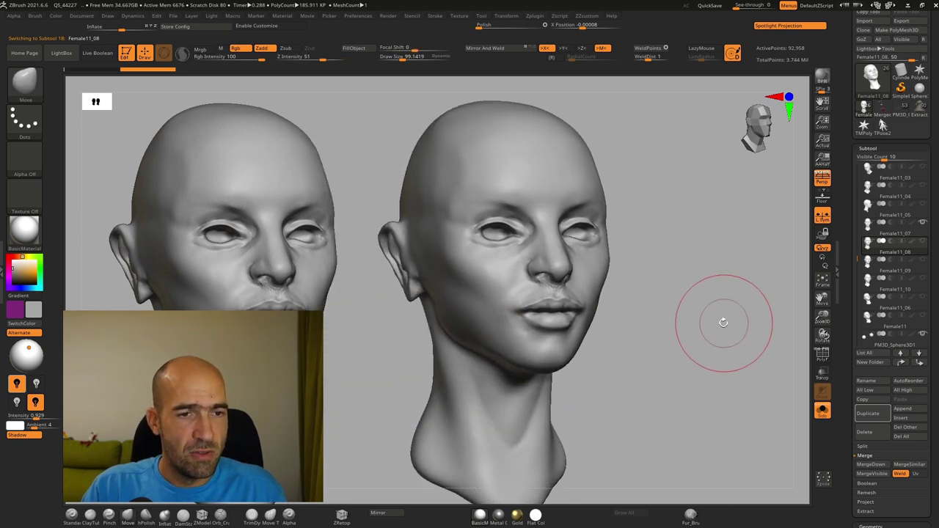
click(915, 234)
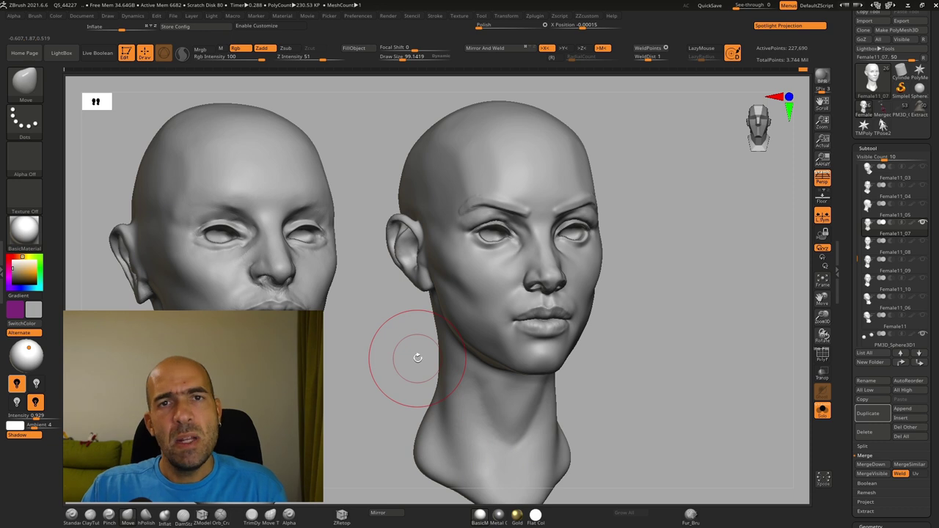
key(ctrl+shift)
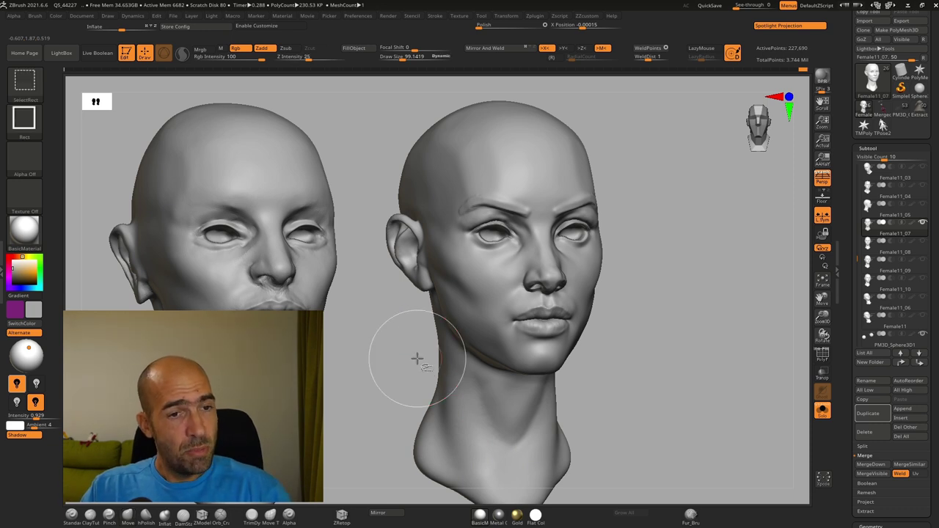
key(ctrl)
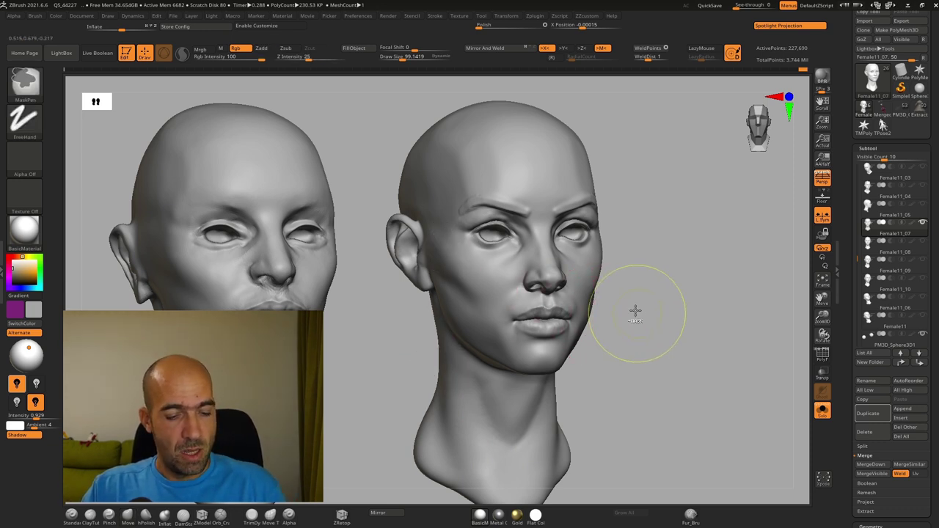
key(ctrl+n)
Build up the neck muscle from behind the ear to the collarbone with ClayTubes strokes and smooth it.
mouse_move(656, 330)
shift+mouse_down()
mouse_move(669, 330)
mouse_move(654, 306)
mouse_move(642, 358)
mouse_move(606, 300)
mouse_move(576, 294)
shift+mouse_up()
key(1)
key(2)
drag(650, 192, 594, 340)
drag(637, 229, 553, 422)
drag(624, 274, 548, 423)
drag(592, 345, 549, 439)
drag(602, 325, 556, 444)
shift+drag(622, 289, 616, 287)
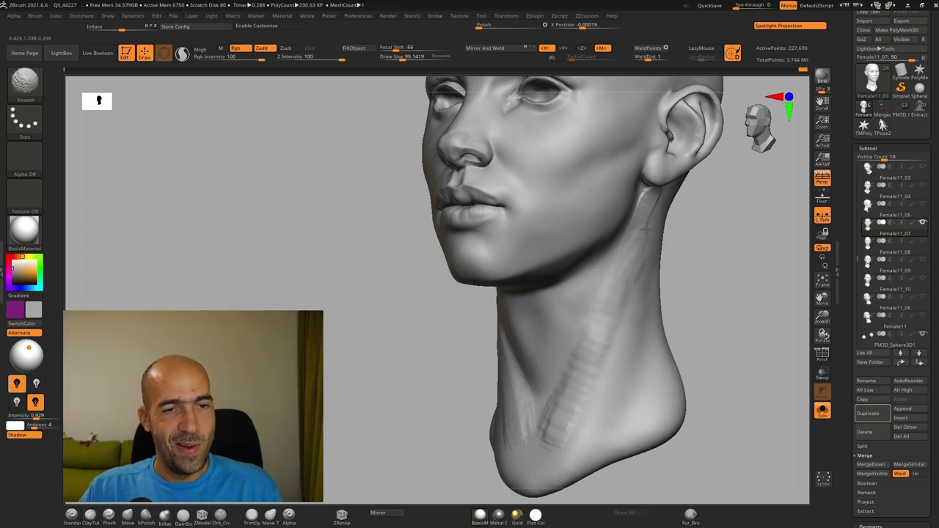
Smooth the lower ends of the neck muscles in front view and redefine them with the Standard brush.
shift+drag(683, 354, 720, 342)
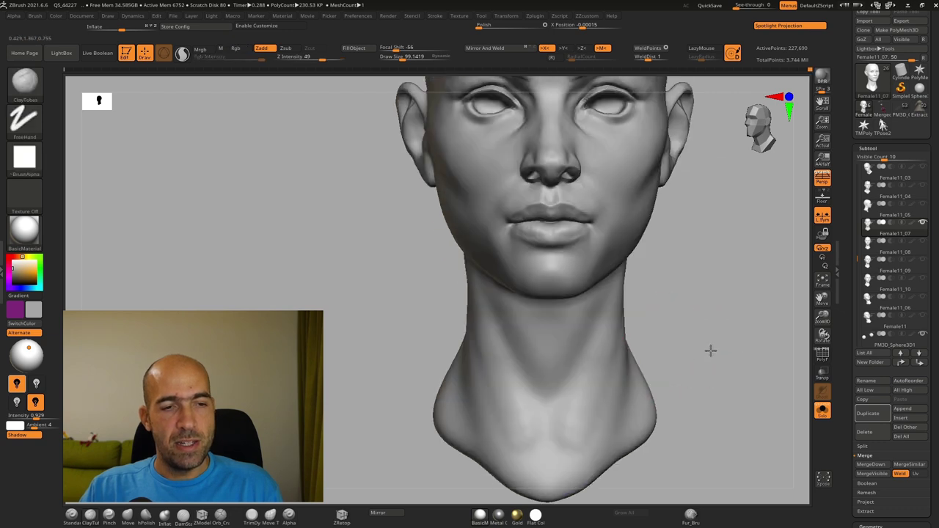
shift+drag(587, 394, 567, 434)
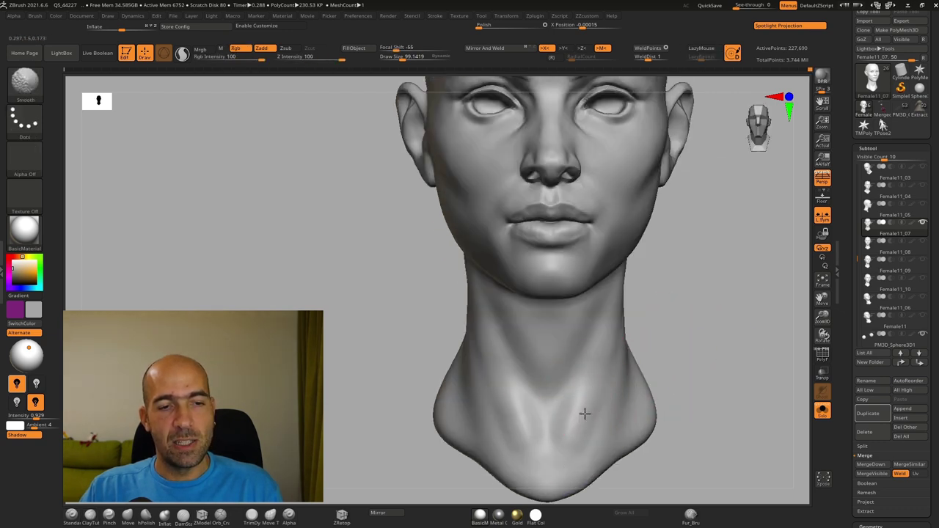
shift+drag(591, 383, 571, 431)
drag(686, 304, 649, 312)
drag(599, 379, 560, 450)
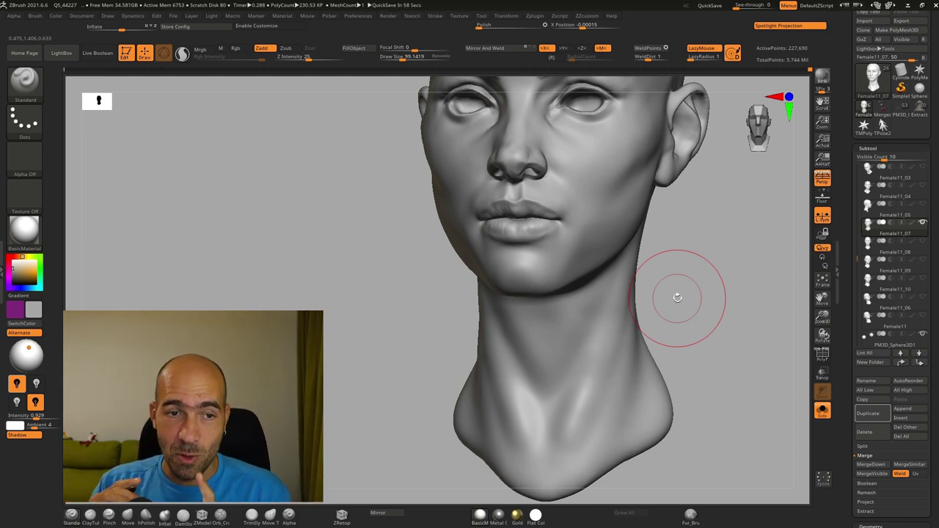
Annotate the neck muscle's path from behind the ear to the collarbone in side view and erase the annotation.
mouse_move(709, 262)
mouse_down()
mouse_move(690, 290)
mouse_move(700, 287)
mouse_move(692, 274)
mouse_up()
drag(693, 214, 637, 203)
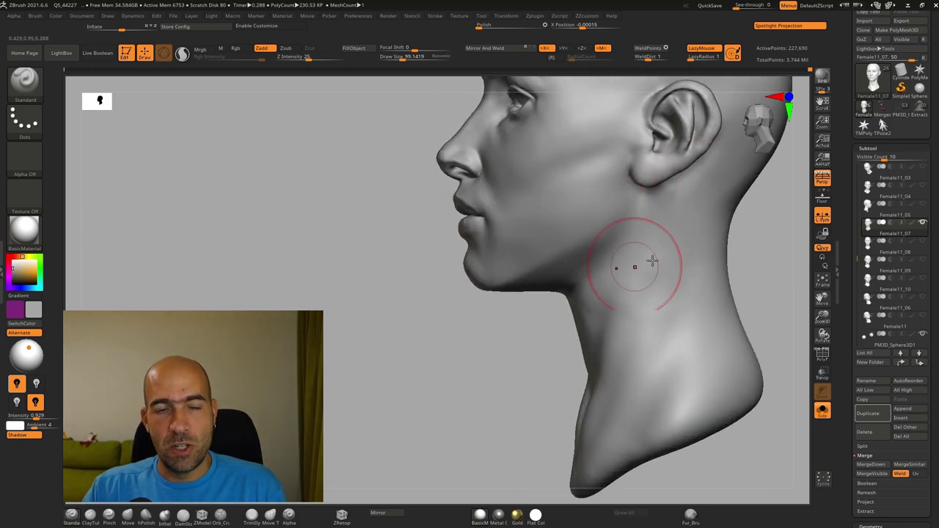
key(ctrl+shift)
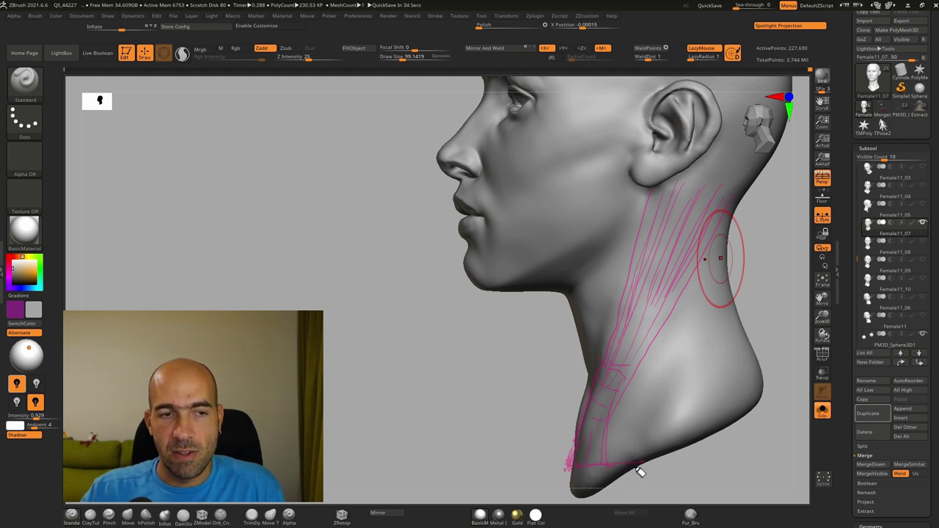
key(ctrl+shift+7)
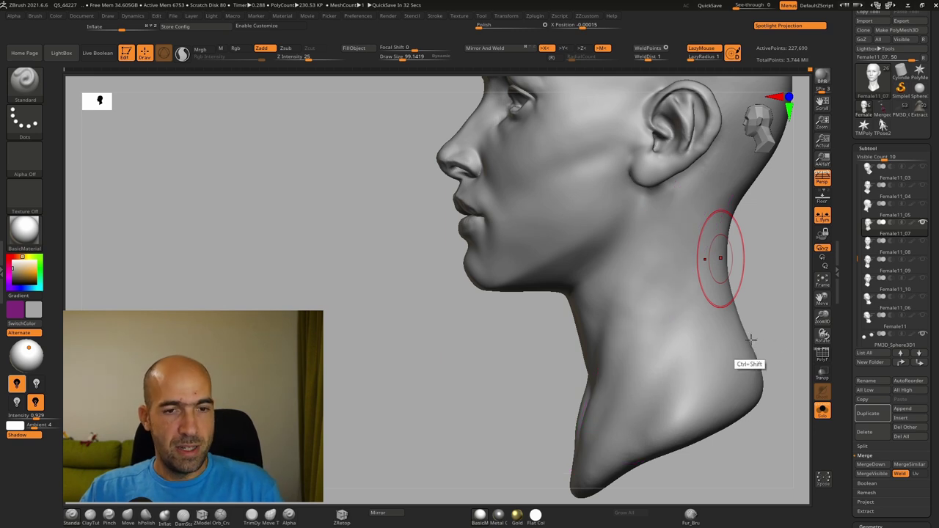
Sculpt the inner ends of the collarbones at the neck base with the Standard brush at a draw size of about 63.
shift+drag(764, 333, 799, 342)
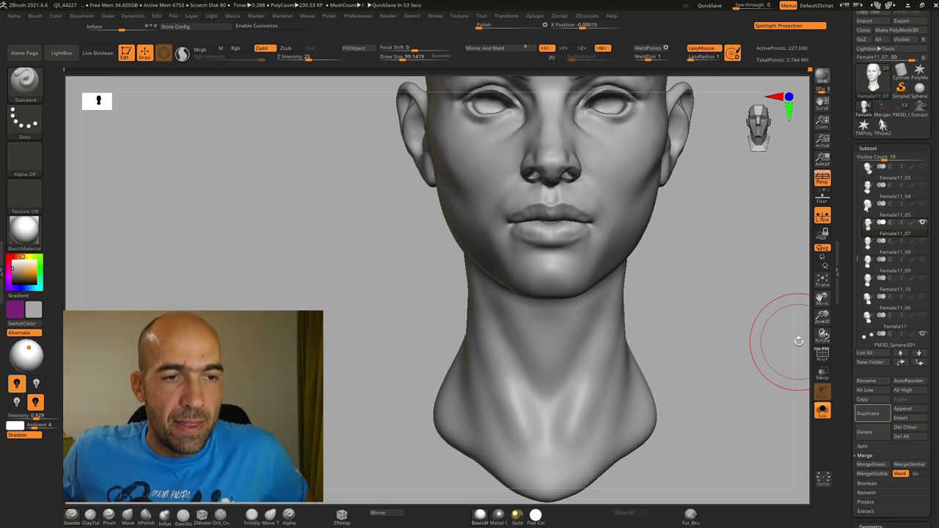
alt+drag(667, 379, 684, 270)
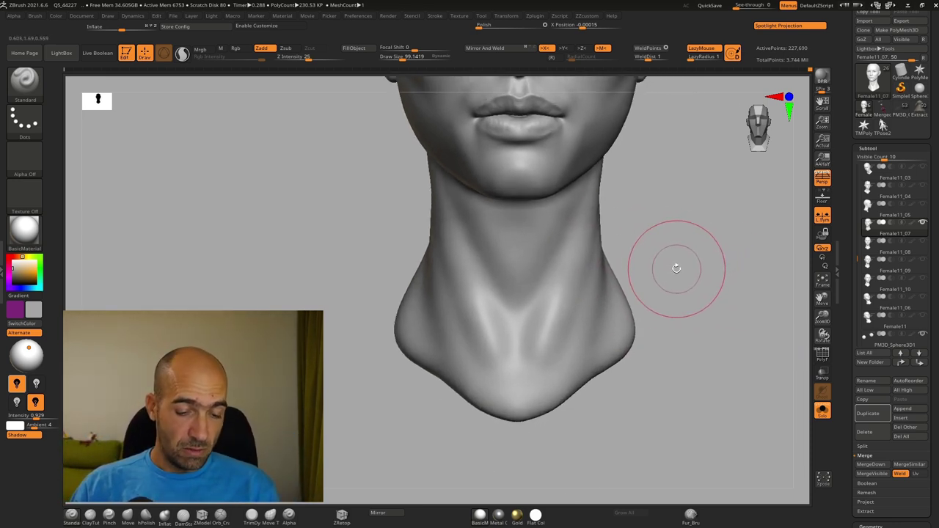
key(bracketleft)
key(bracketleft)
key(bracketleft)
key(bracketleft)
mouse_move(535, 377)
mouse_down()
mouse_move(551, 361)
mouse_move(576, 364)
mouse_up()
drag(533, 378, 556, 365)
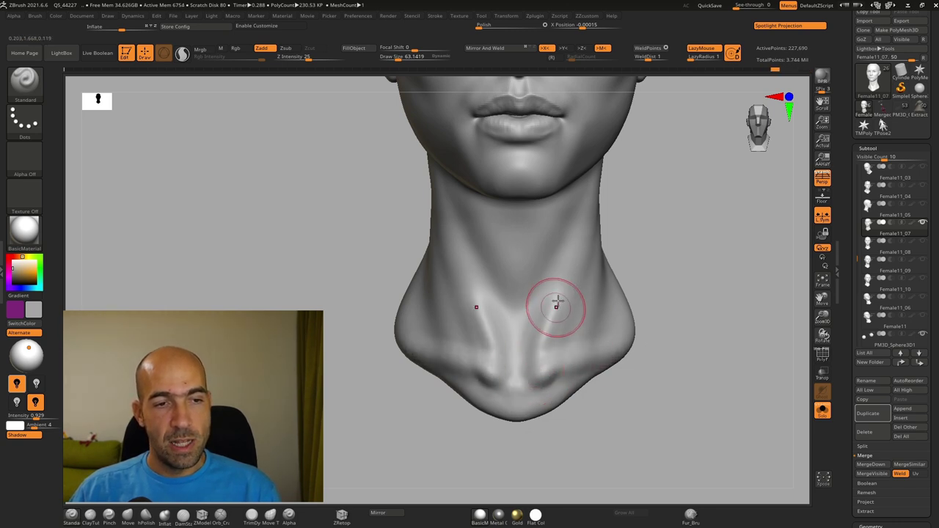
Smooth the front neck muscles down to where they meet the collarbones.
shift+drag(556, 314, 546, 325)
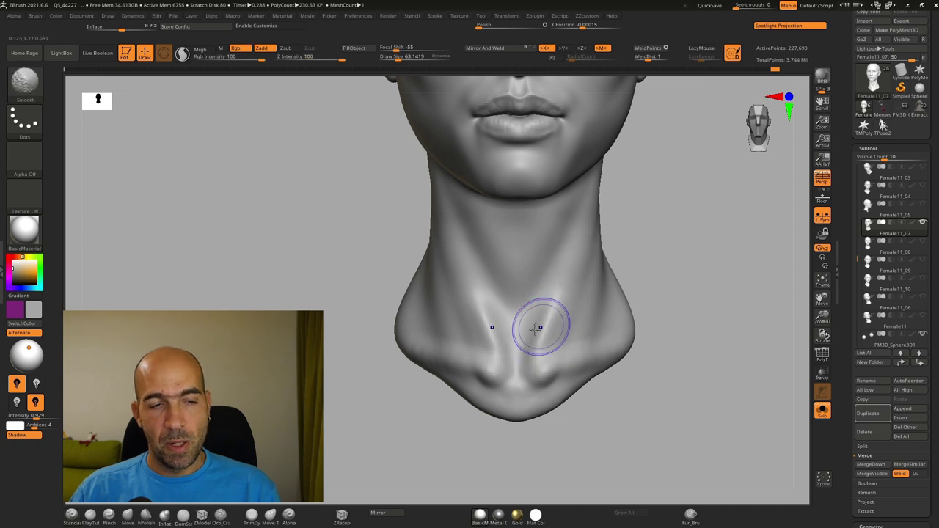
shift+drag(573, 273, 536, 349)
mouse_move(683, 236)
alt+mouse_down()
mouse_move(666, 266)
mouse_move(583, 273)
alt+mouse_up()
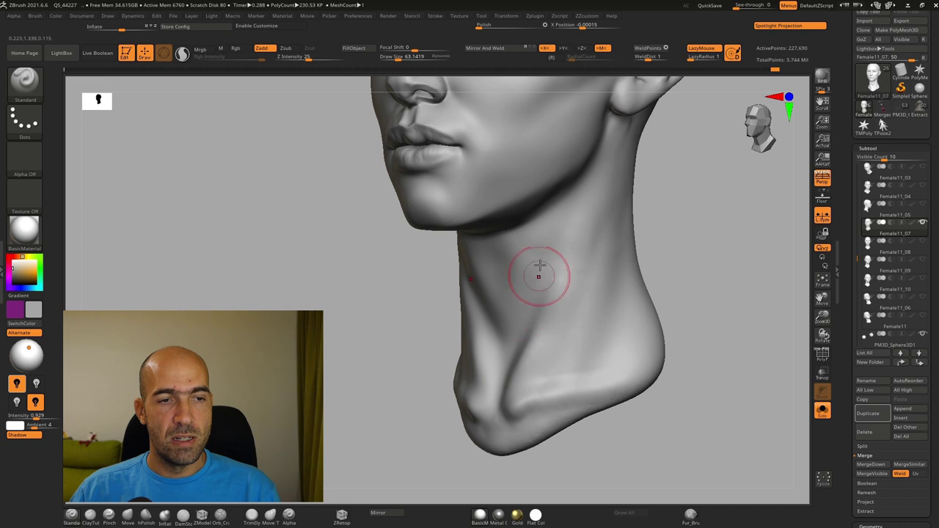
Smooth the front and side of the neck from under the jaw down to the collarbone.
key(shift)
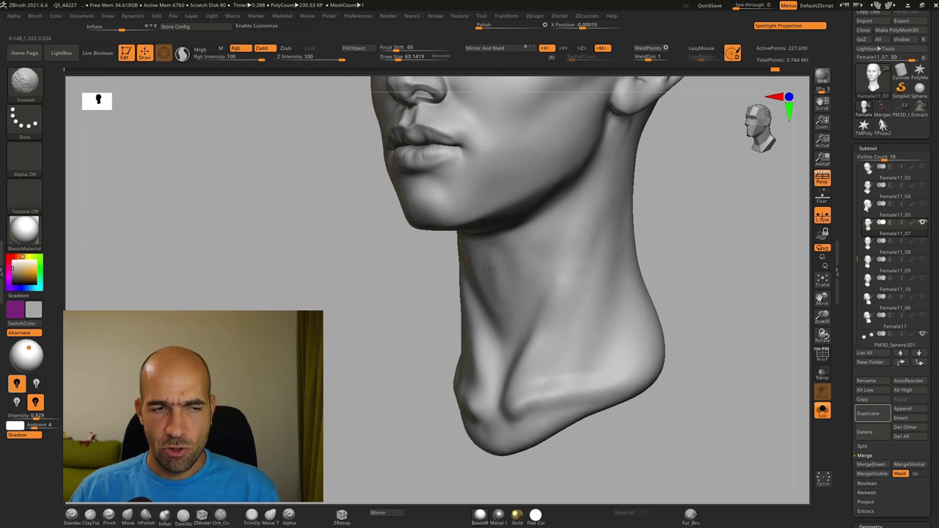
drag(704, 227, 520, 274)
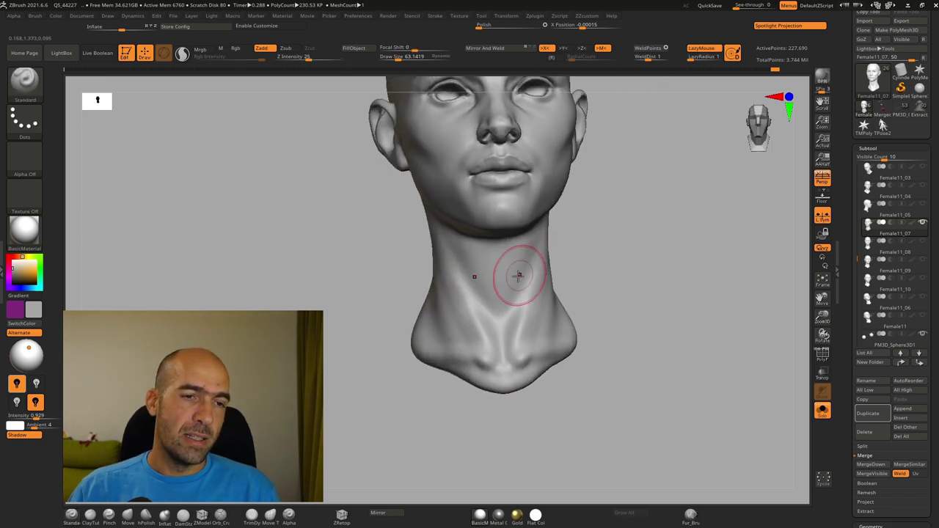
drag(623, 267, 514, 270)
key(shift)
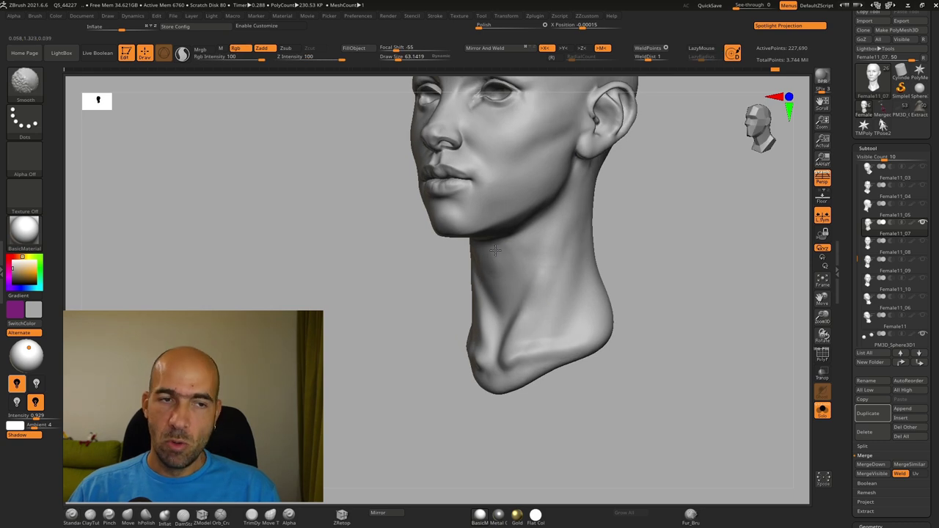
shift+drag(558, 321, 565, 338)
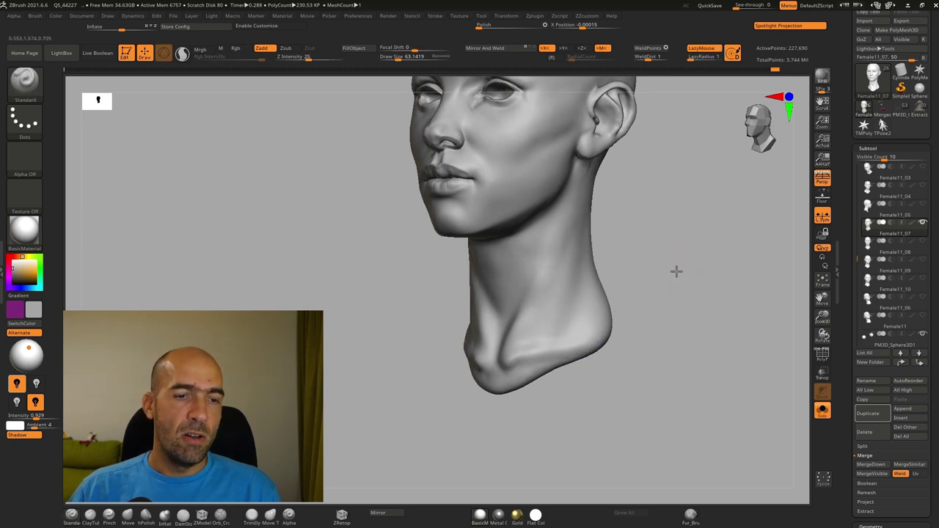
shift+drag(669, 268, 633, 291)
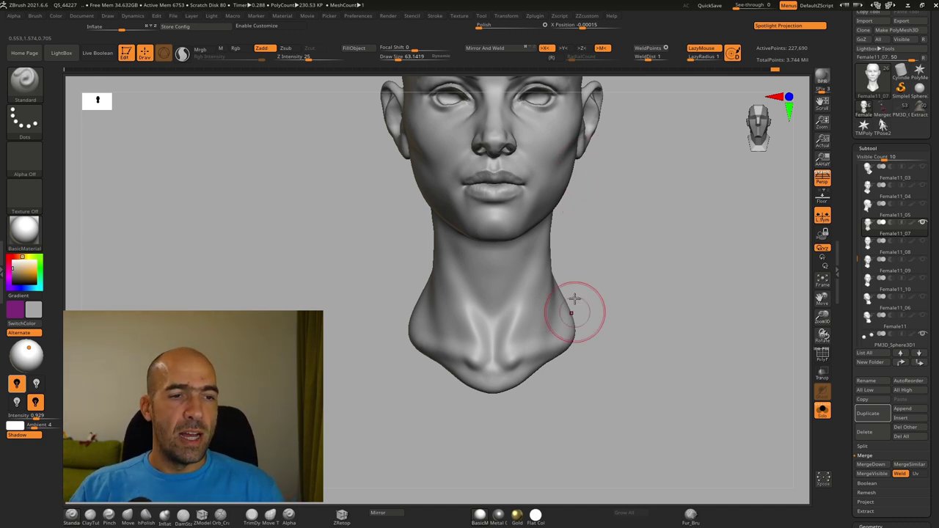
Flatten the neck base along the collarbone and its lower edge with the hPolish brush at a draw size of about 83.
key(b)
key(h)
key(p)
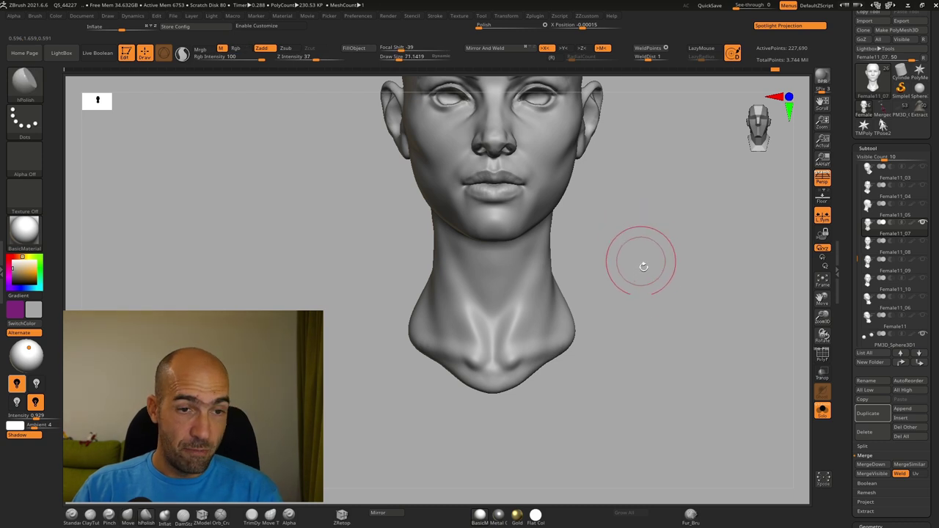
drag(646, 318, 577, 367)
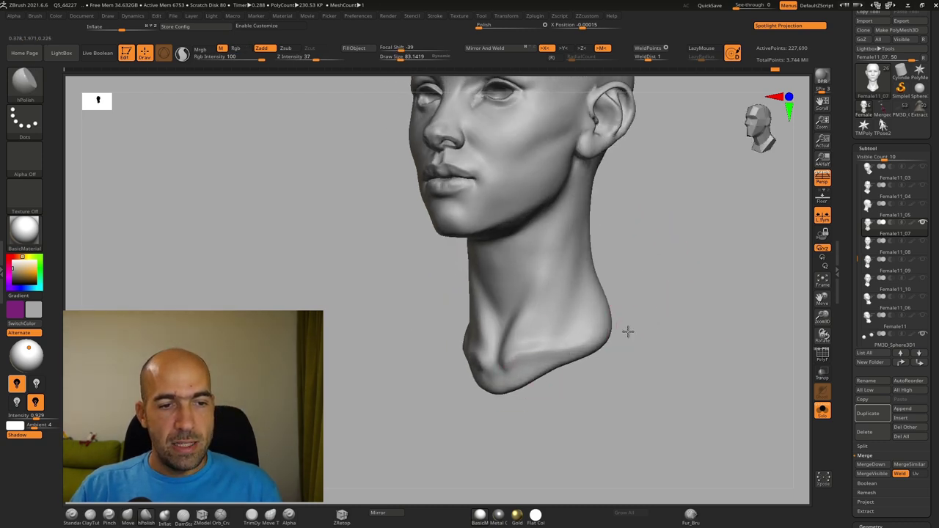
drag(658, 332, 596, 357)
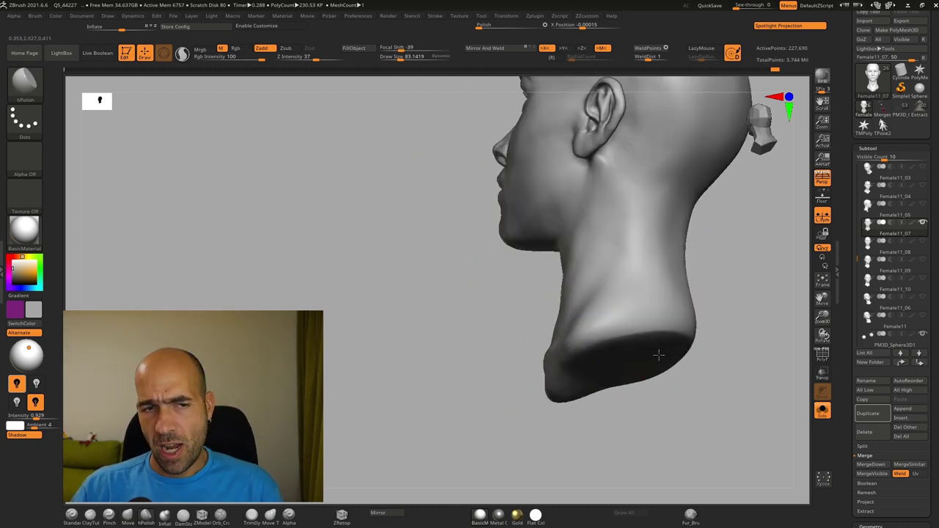
drag(748, 314, 694, 308)
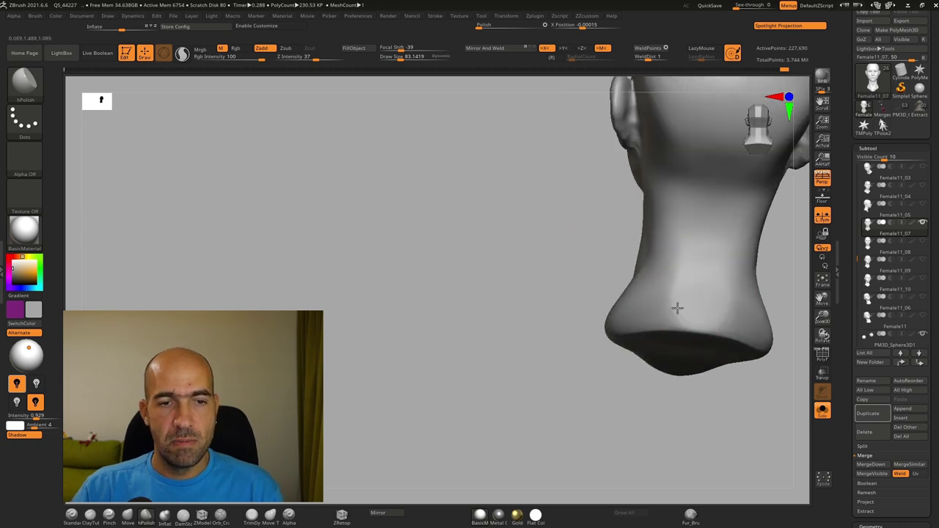
Adjust the nape contour below the skull in side view with the Move brush at a draw size of about 91.
right_drag(633, 328, 668, 262)
mouse_move(689, 201)
mouse_down()
mouse_move(666, 314)
mouse_move(646, 287)
mouse_move(730, 335)
mouse_move(685, 313)
mouse_move(664, 271)
mouse_up()
key(b)
key(m)
key(v)
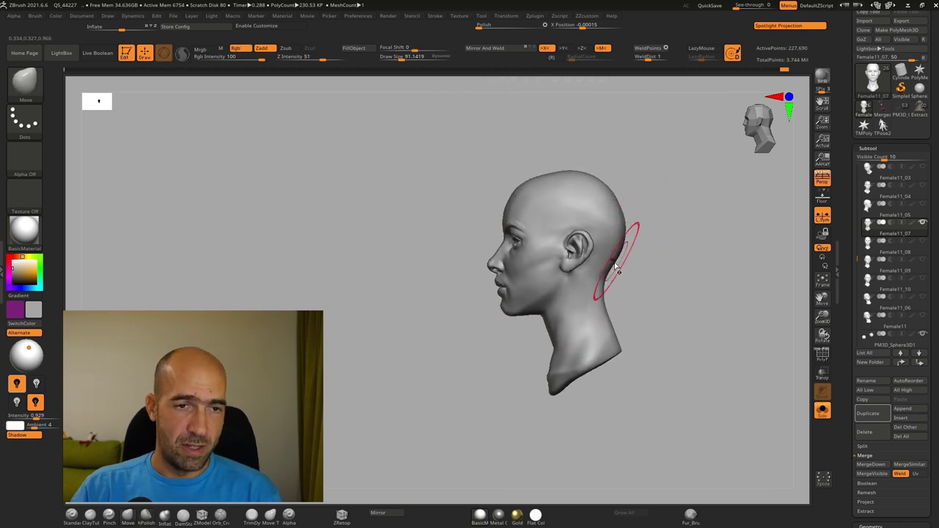
mouse_move(618, 279)
mouse_down()
mouse_move(625, 251)
mouse_move(637, 330)
mouse_up()
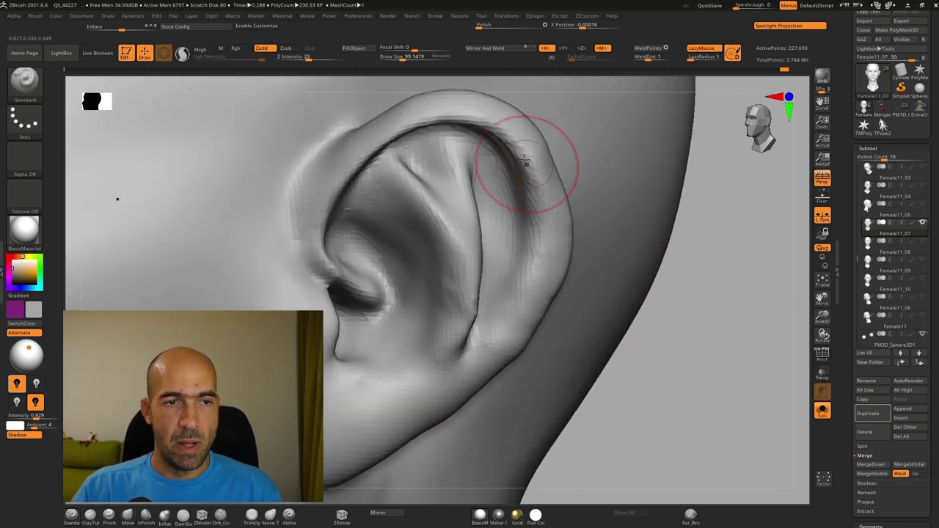
Sculpt the ear's outer rim and the groove inside it with the Standard brush at a draw size of about 99.
mouse_move(538, 188)
mouse_down()
mouse_move(518, 279)
mouse_move(471, 351)
mouse_up()
mouse_move(534, 259)
mouse_down()
mouse_move(518, 303)
mouse_move(474, 355)
mouse_up()
mouse_move(500, 297)
mouse_down()
mouse_move(516, 200)
mouse_move(488, 312)
mouse_up()
mouse_move(704, 301)
mouse_down()
mouse_move(713, 269)
mouse_move(710, 341)
mouse_up()
alt+drag(514, 287, 518, 295)
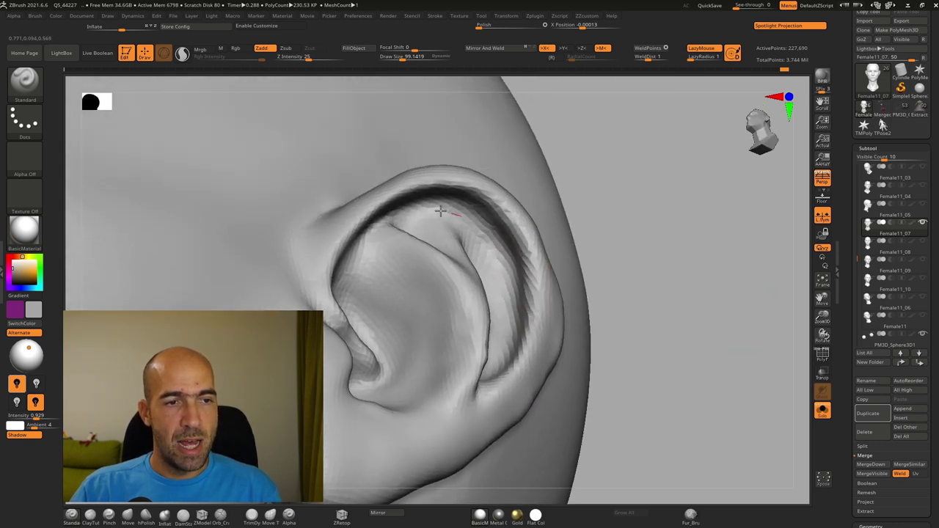
mouse_move(646, 214)
mouse_down()
mouse_move(363, 265)
mouse_move(313, 285)
mouse_up()
Adjust the front of the ear where it joins the head with the Move brush and smooth the rear rim.
key(b)
key(m)
key(v)
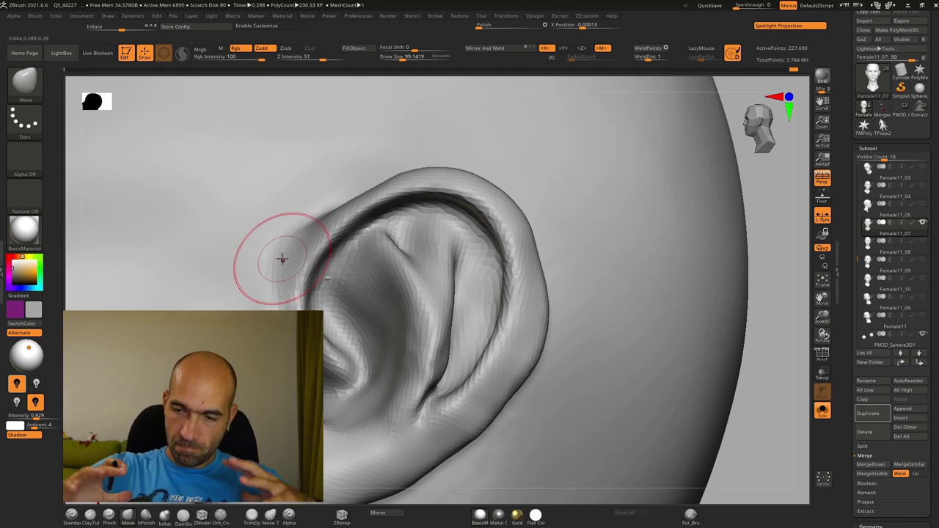
shift+drag(537, 319, 481, 410)
alt+drag(788, 323, 704, 347)
alt+drag(628, 363, 647, 329)
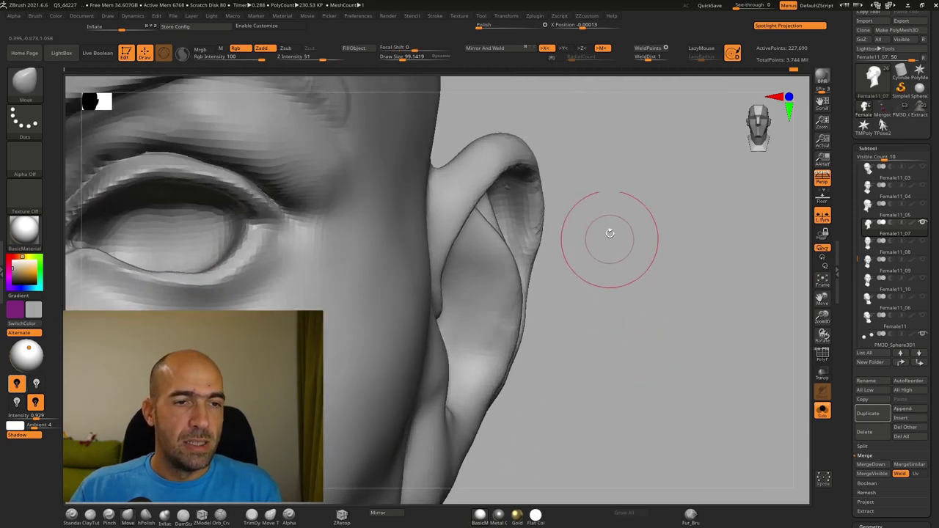
Reshape the ear's outer contour in front view with the Move brush and smooth the rim down towards the lobe.
key(b)
key(m)
key(v)
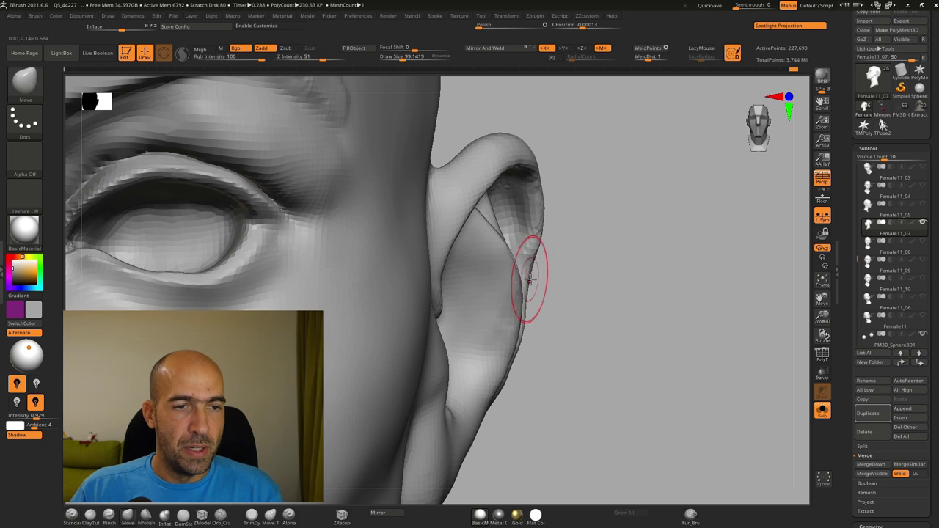
alt+drag(553, 284, 514, 272)
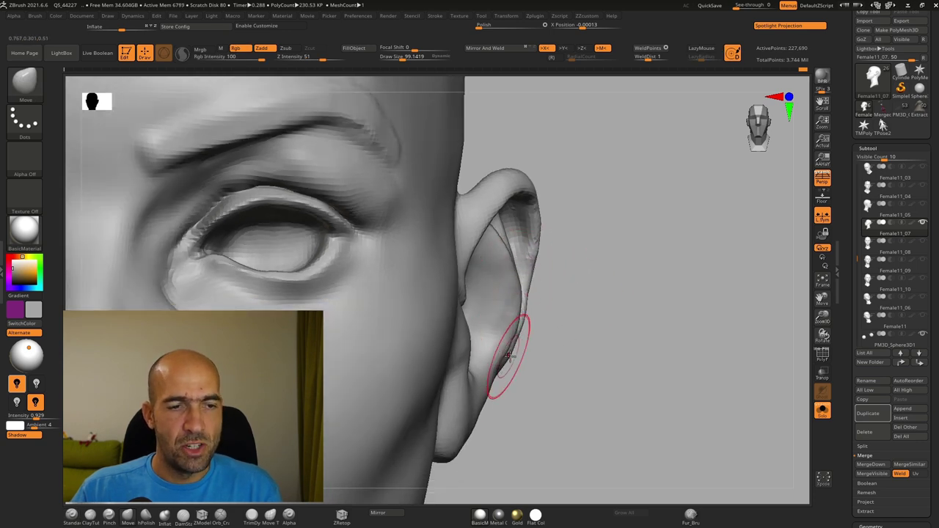
shift+drag(522, 323, 488, 408)
mouse_move(575, 384)
alt+mouse_down()
mouse_move(555, 325)
mouse_move(556, 334)
mouse_move(566, 318)
mouse_move(606, 319)
mouse_move(610, 335)
mouse_move(637, 332)
mouse_move(628, 339)
alt+mouse_up()
mouse_move(681, 373)
mouse_down()
mouse_move(673, 312)
mouse_move(656, 347)
mouse_move(673, 323)
mouse_move(699, 349)
mouse_up()
mouse_move(700, 348)
mouse_down()
mouse_move(640, 354)
mouse_move(684, 395)
mouse_move(660, 392)
mouse_up()
Sculpt the side of the chin and the front of the jawline with the Standard brush and smooth the result.
key(b)
key(s)
key(t)
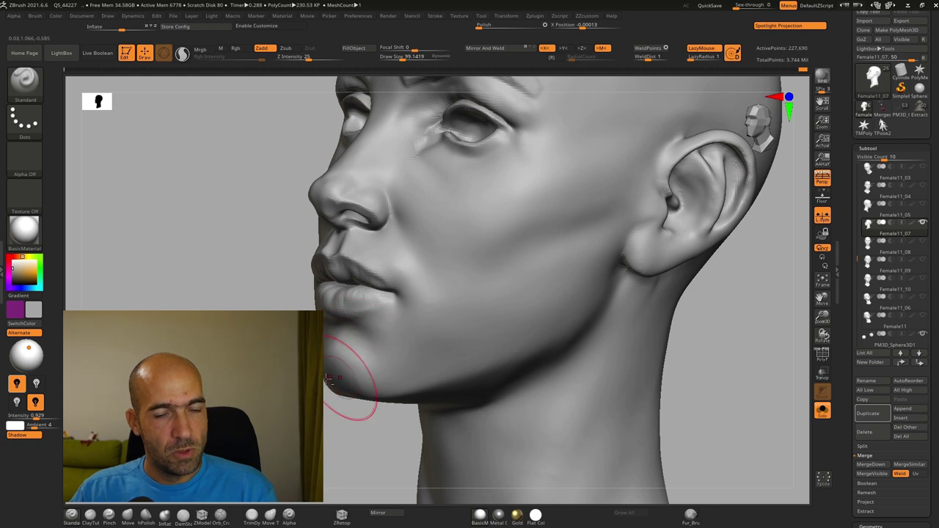
drag(369, 449, 384, 450)
mouse_move(352, 372)
shift+mouse_down()
mouse_move(357, 359)
mouse_move(355, 381)
shift+mouse_up()
drag(360, 383, 383, 380)
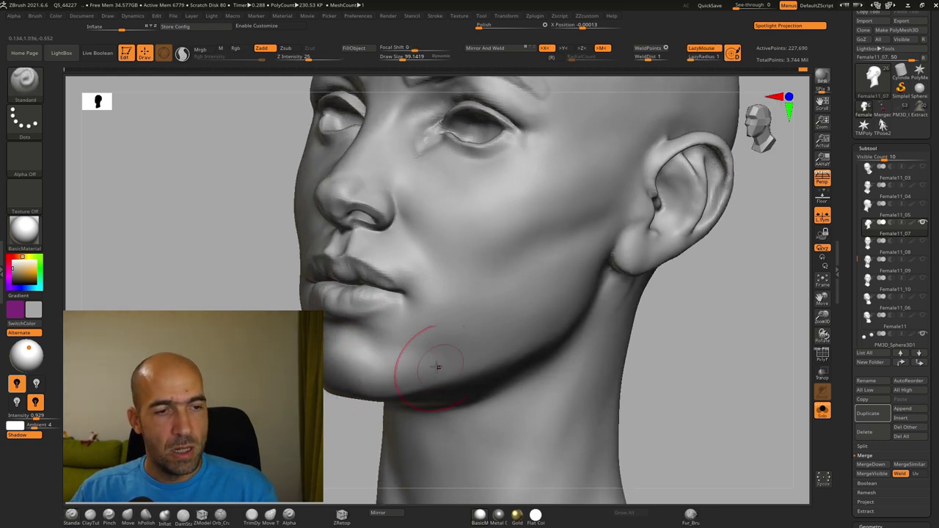
key(shift)
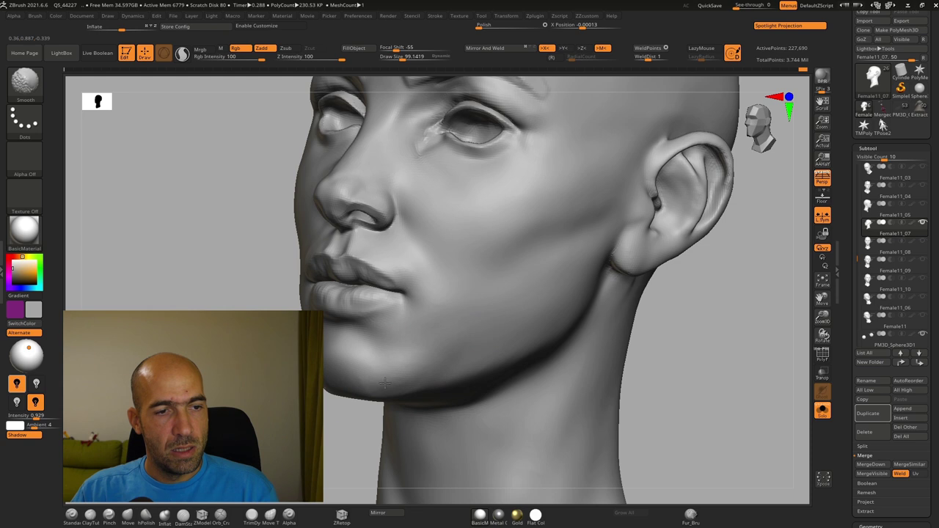
drag(352, 440, 411, 427)
Flatten the plane between the chin and jaw with the hPolish brush and smooth the transition.
key(b)
key(h)
key(p)
drag(442, 360, 426, 370)
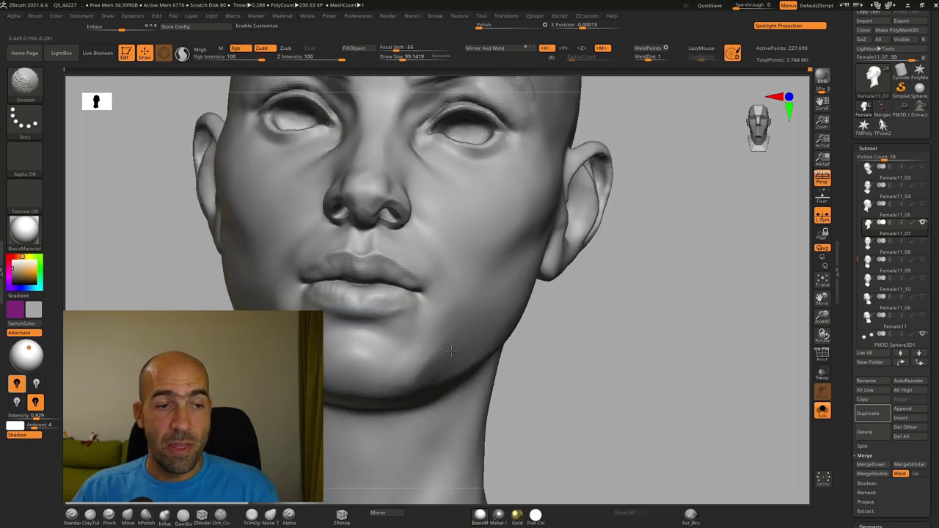
mouse_move(565, 332)
shift+mouse_down()
mouse_move(621, 350)
mouse_move(560, 345)
mouse_move(597, 361)
mouse_move(599, 371)
mouse_move(568, 392)
shift+mouse_up()
mouse_move(495, 384)
shift+mouse_down()
mouse_move(450, 374)
mouse_move(464, 373)
shift+mouse_up()
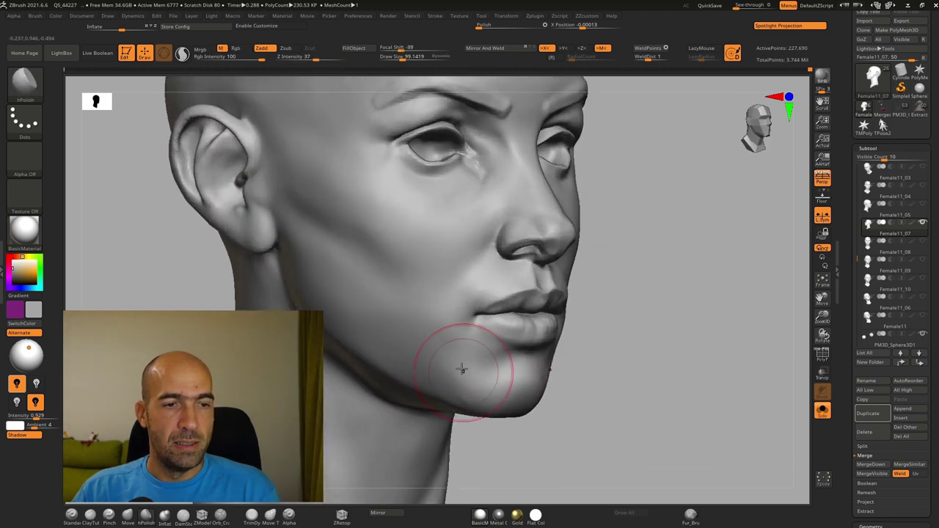
drag(596, 380, 555, 367)
Rework the lower cheeks from beside the mouth down to the jaw and smooth the strokes.
key(1)
key(2)
drag(426, 308, 432, 344)
shift+drag(469, 383, 430, 335)
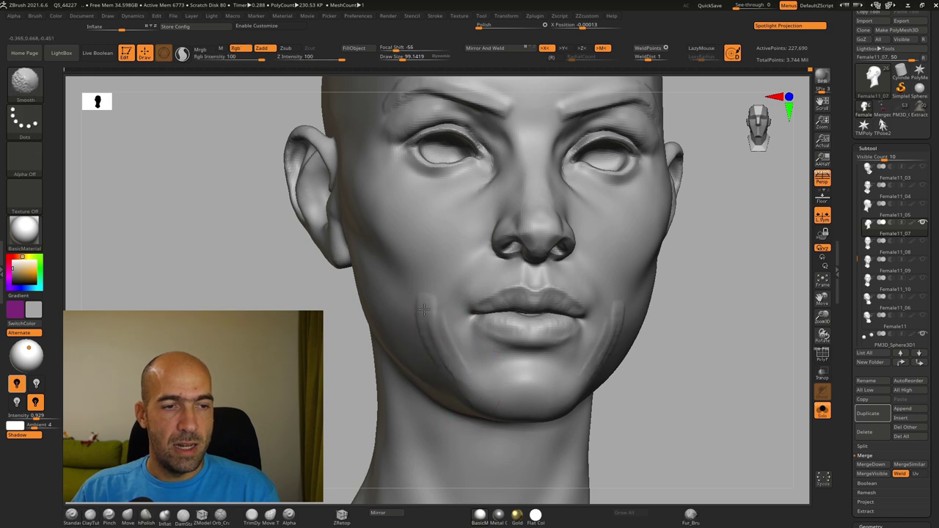
Build up and smooth the area around the mouth corner with ClayTubes, and define the corner crease with the DamStandard brush.
drag(670, 353, 676, 397)
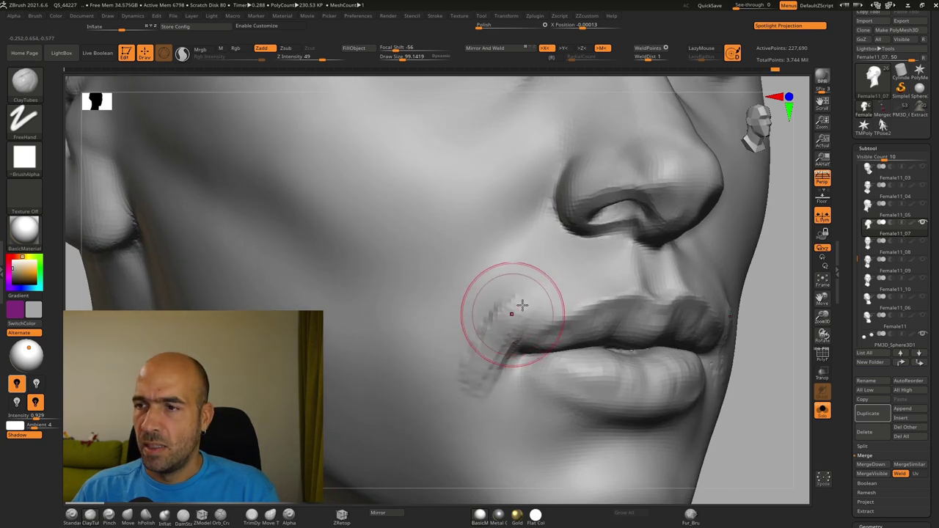
shift+drag(505, 311, 484, 313)
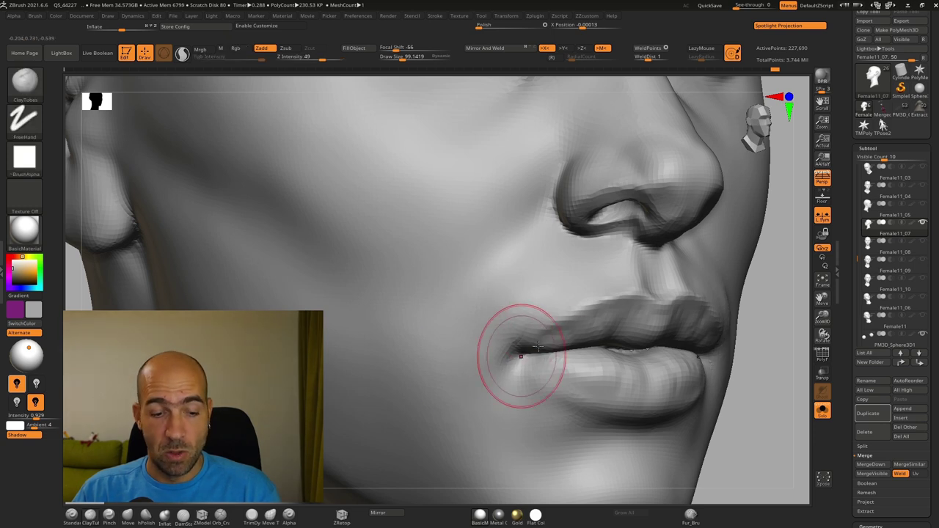
key(b)
key(d)
key(s)
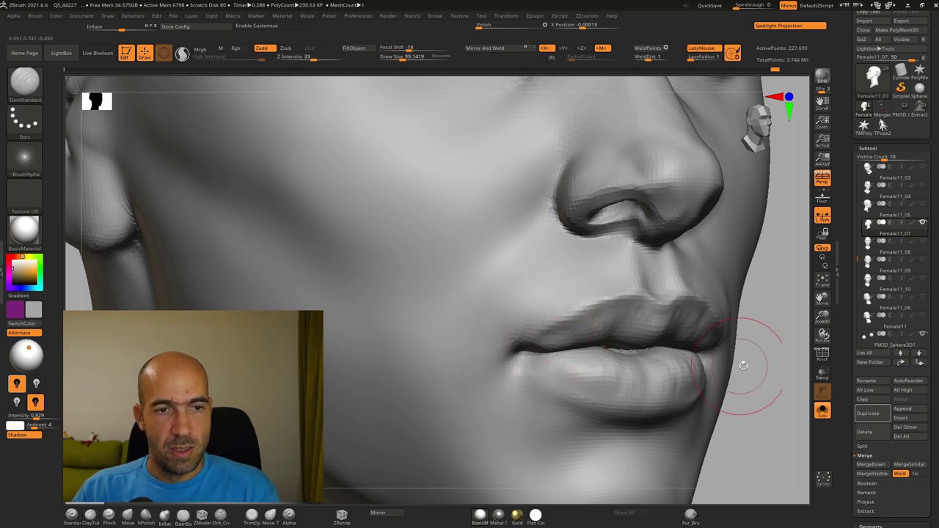
alt+drag(753, 365, 587, 275)
mouse_move(657, 306)
mouse_down()
mouse_move(633, 310)
mouse_move(646, 360)
mouse_up()
mouse_move(708, 348)
mouse_down()
mouse_move(661, 352)
mouse_move(727, 335)
mouse_move(676, 342)
mouse_up()
alt+drag(481, 399, 438, 408)
Adjust the lip profile in side view with the Move brush at a draw size of about 159.
key(b)
key(m)
key(v)
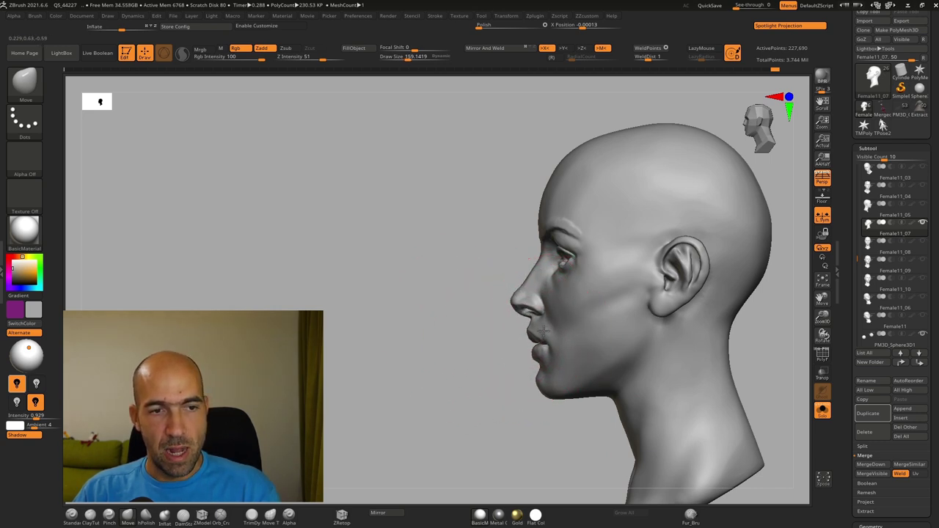
drag(472, 379, 561, 380)
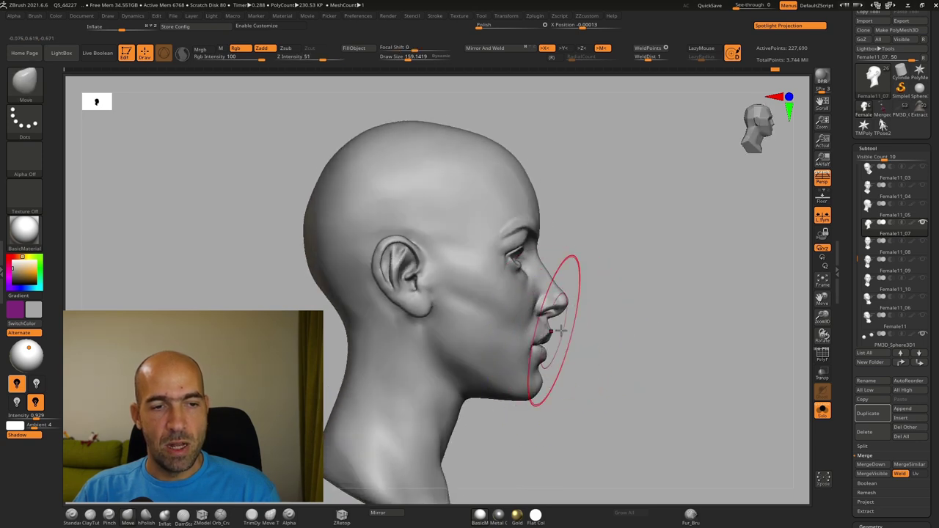
Try to pull the nose and mouth forward in side profile with the Move brush.
ctrl+right_drag(549, 331, 559, 322)
drag(656, 339, 621, 342)
ctrl+right_drag(621, 342, 665, 357)
shift+drag(665, 356, 726, 359)
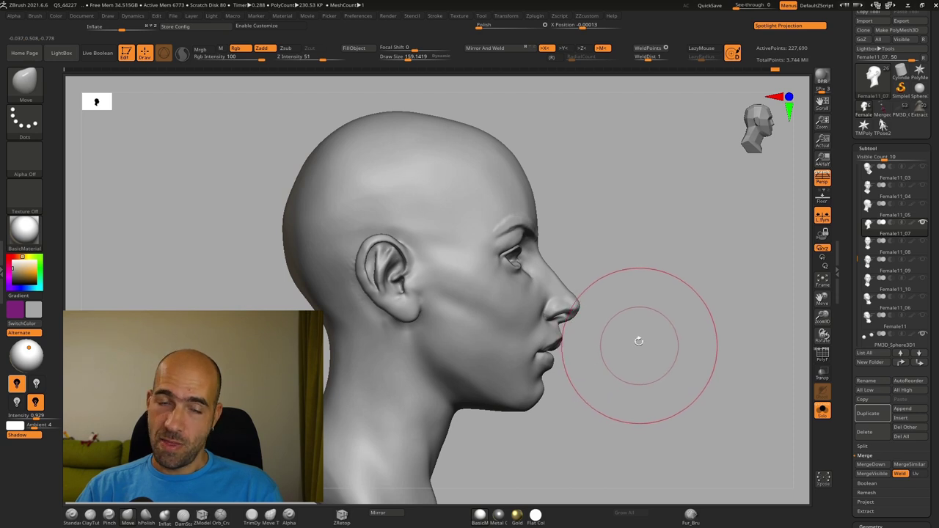
key(ctrl+z)
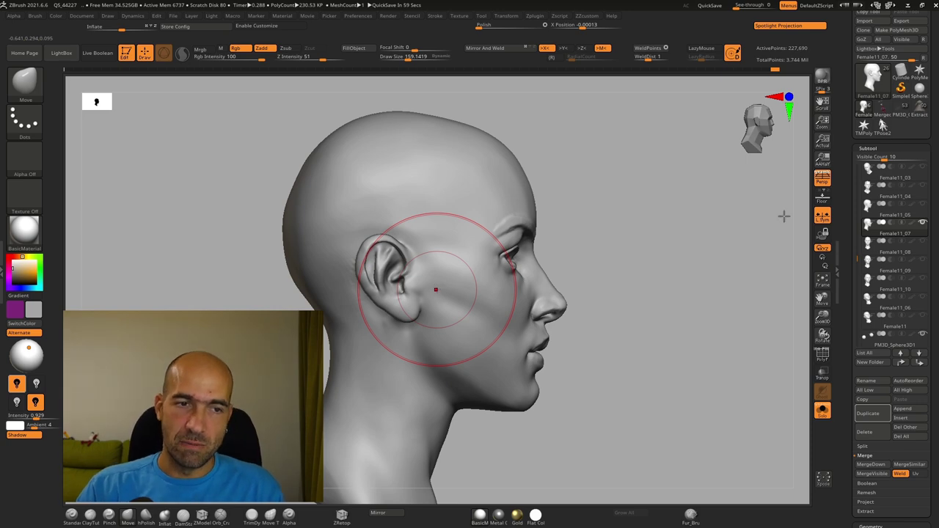
Turn off Solo mode to show the eyeballs and examine the eyelids' shape around them from the side and front.
alt+drag(683, 271, 744, 413)
mouse_move(552, 258)
alt+mouse_down()
mouse_move(650, 330)
mouse_move(610, 318)
mouse_move(571, 332)
alt+mouse_up()
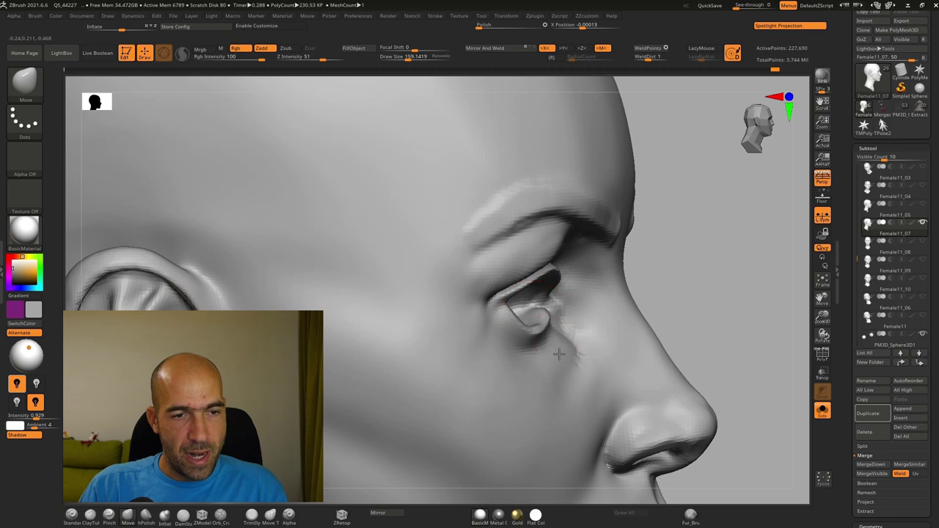
mouse_move(700, 272)
mouse_down()
mouse_move(688, 262)
mouse_move(678, 212)
mouse_up()
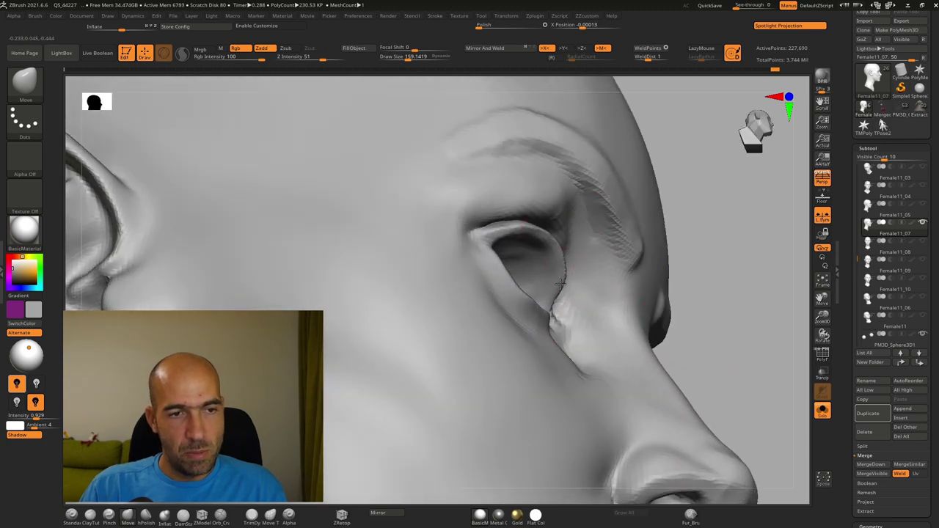
drag(728, 267, 713, 317)
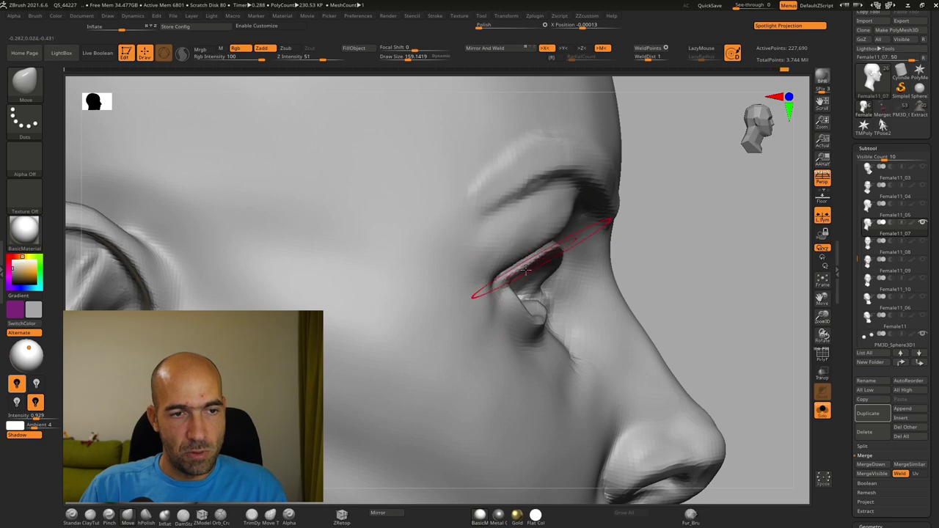
alt+drag(693, 287, 592, 179)
click(822, 409)
mouse_move(722, 291)
mouse_down()
mouse_move(671, 308)
mouse_move(703, 333)
mouse_move(700, 397)
mouse_up()
alt+drag(352, 378, 350, 407)
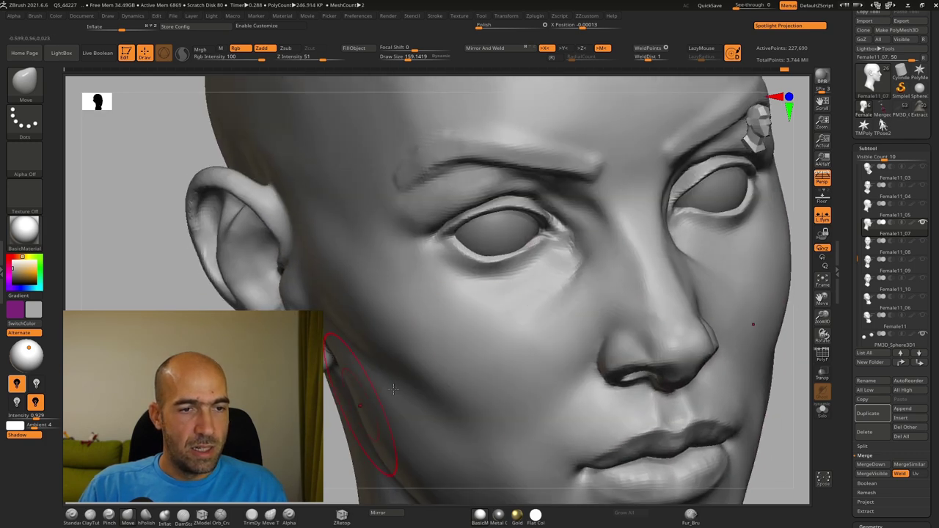
mouse_move(180, 382)
alt+mouse_down()
mouse_move(181, 422)
mouse_move(238, 411)
alt+mouse_up()
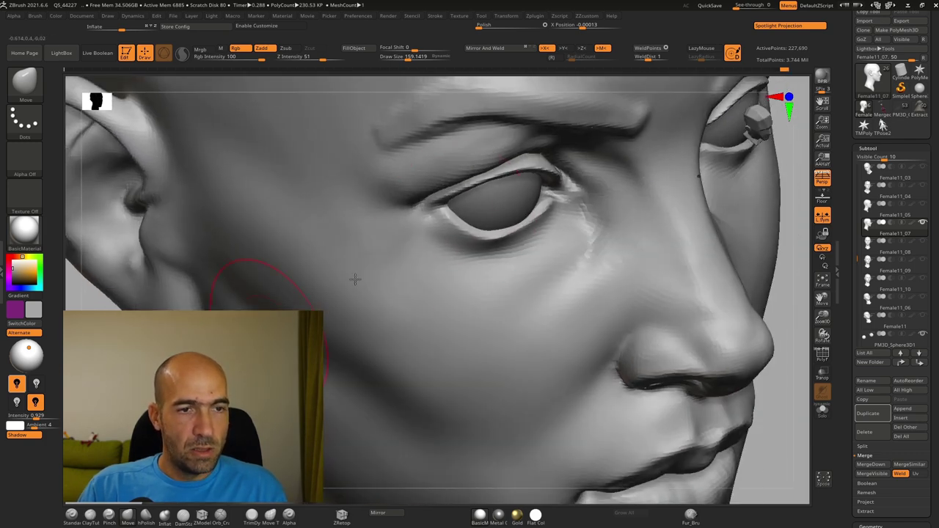
mouse_move(787, 226)
mouse_down()
mouse_move(796, 230)
mouse_move(737, 241)
mouse_up()
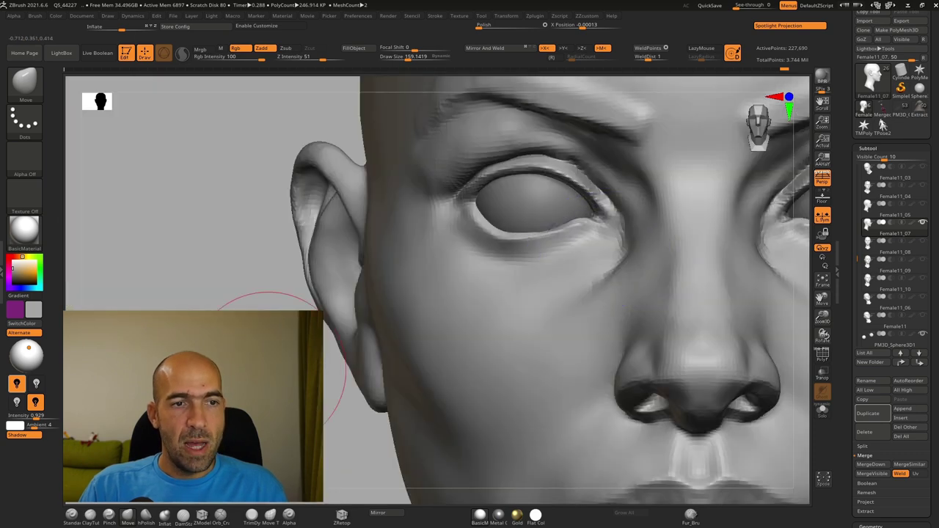
Select the PM3D_Sphere3D1 eyeballs, turn on transparency to see them through the head, and duplicate the eyeball subtool.
alt+drag(302, 336, 302, 292)
alt+click(511, 291)
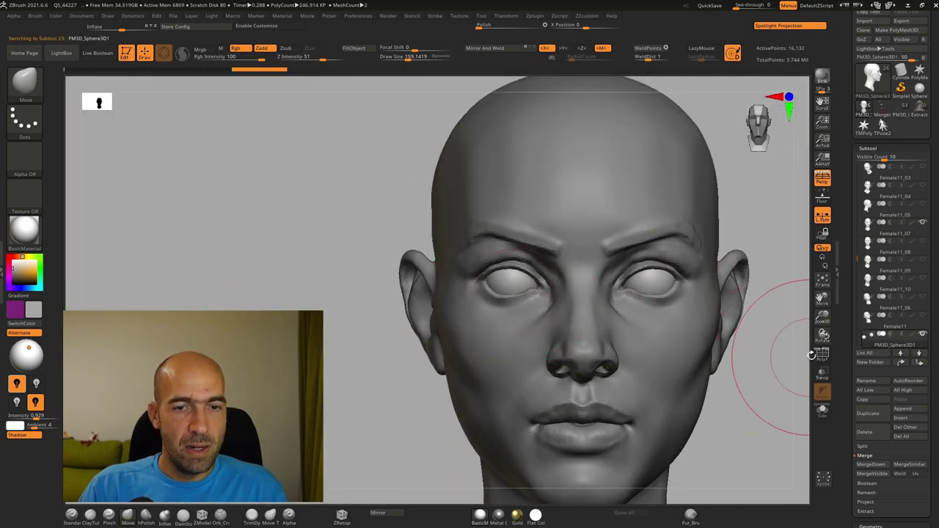
click(822, 376)
alt+drag(767, 391, 742, 402)
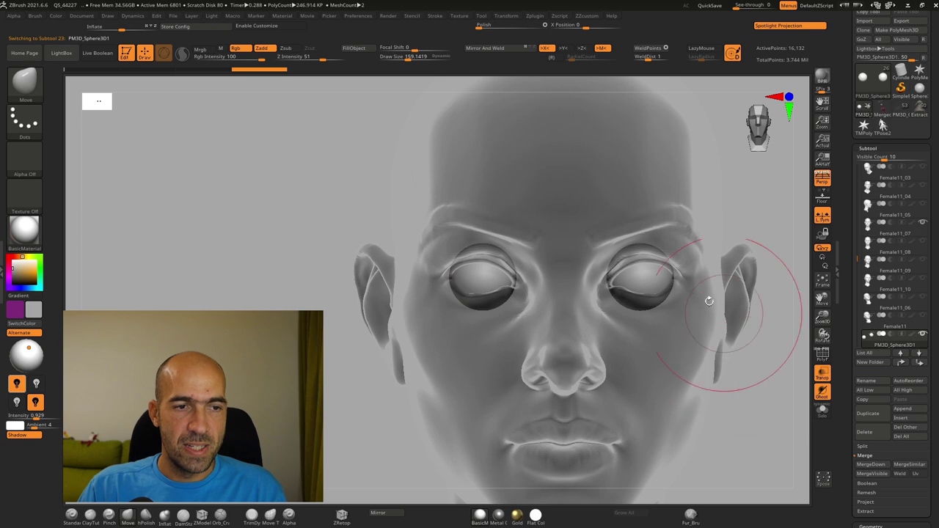
key(w)
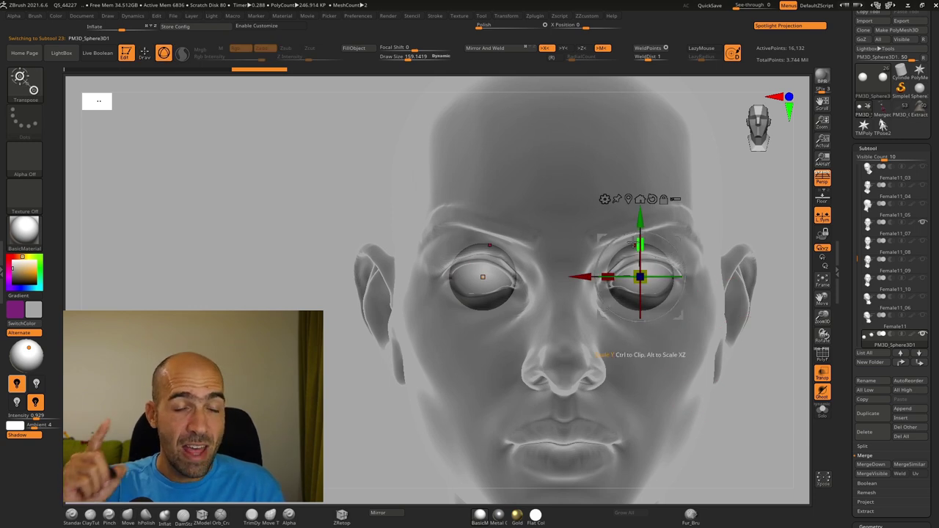
click(868, 414)
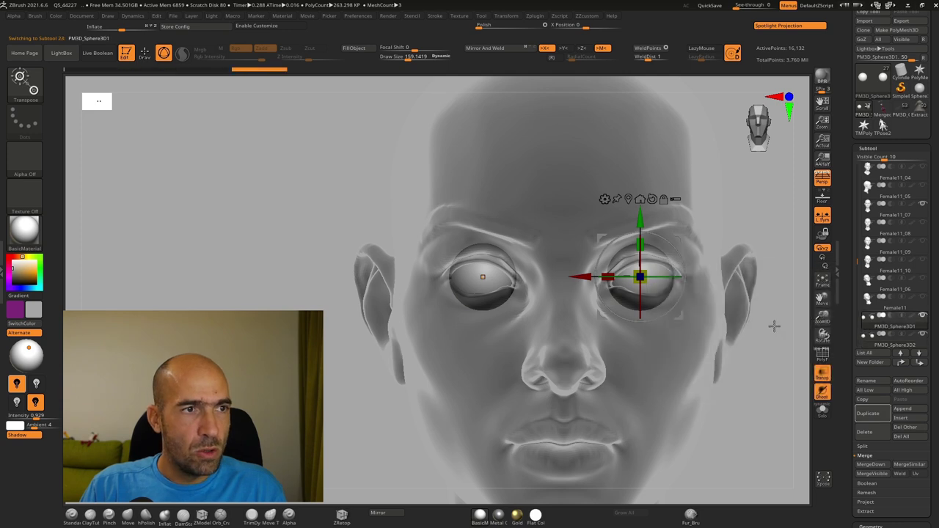
Undo the earlier changes to the original eyeballs' size and position, and turn off transparency to check their fit.
key(ctrl+z)
key(ctrl+z)
key(ctrl+z)
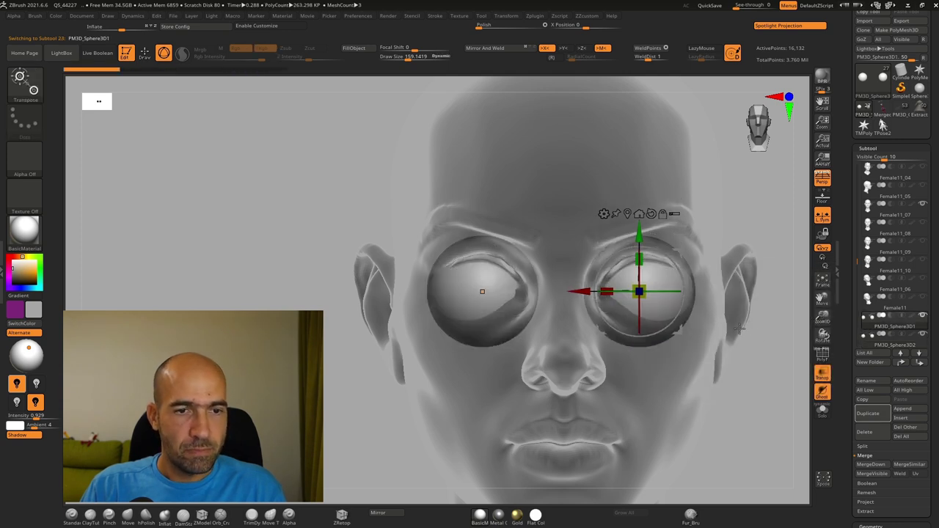
mouse_move(785, 404)
alt+mouse_down()
mouse_move(755, 398)
mouse_move(786, 415)
alt+mouse_up()
key(q)
click(823, 411)
click(823, 411)
click(821, 376)
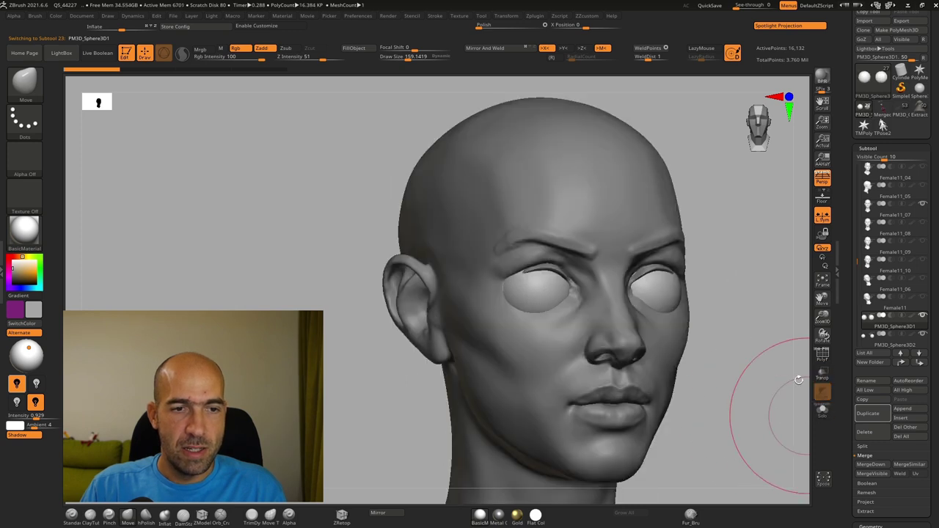
Hide the PM3D_Sphere3D1 eyeballs and slightly reposition the PM3D_Sphere3D2 copy inside the eyelids from the side view.
mouse_move(750, 382)
shift+mouse_down()
mouse_move(712, 366)
mouse_move(711, 383)
shift+mouse_up()
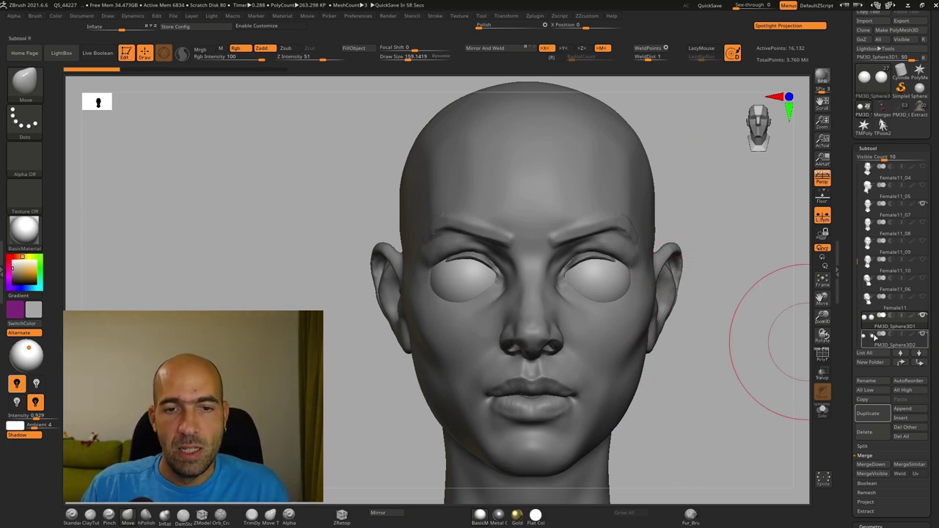
click(923, 316)
drag(699, 360, 694, 316)
key(w)
alt+drag(696, 267, 709, 349)
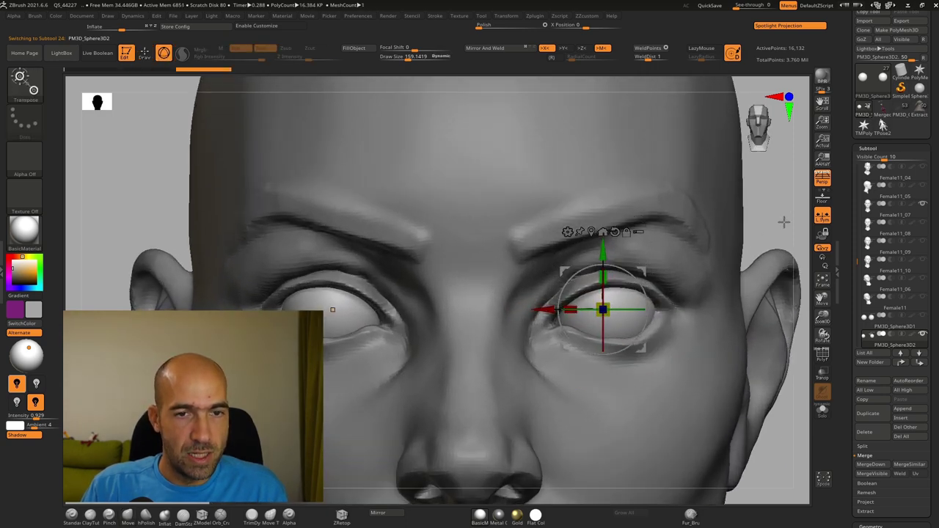
drag(782, 222, 692, 225)
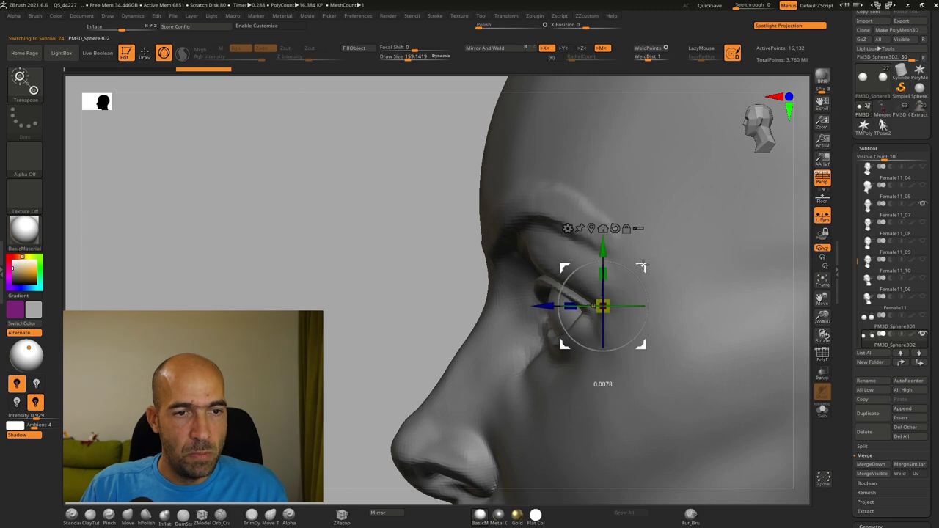
key(q)
drag(384, 316, 477, 305)
Select the head and fit the upper eyelid's rim around the eyeball from below with the Move brush at a draw size of about 131.
alt+drag(747, 255, 641, 246)
alt+click(583, 340)
mouse_move(698, 246)
alt+mouse_down()
mouse_move(680, 262)
mouse_move(698, 310)
alt+mouse_up()
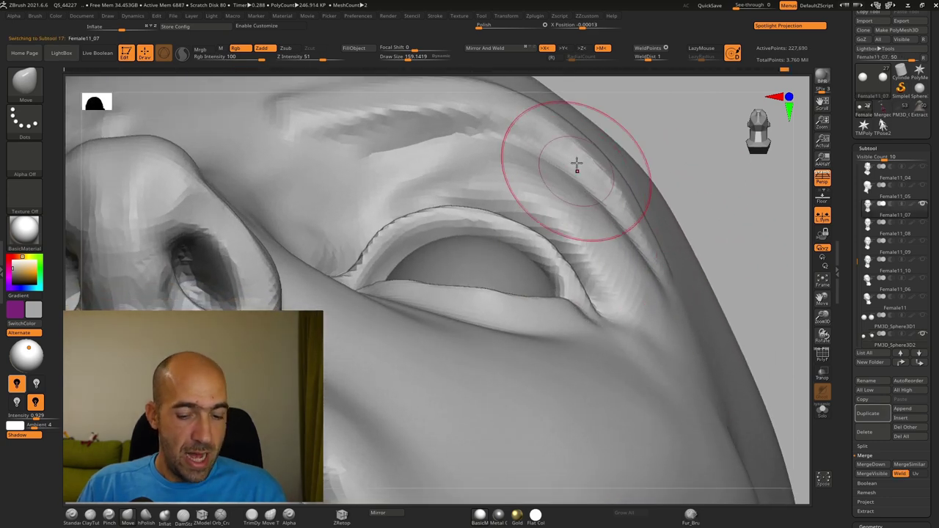
drag(386, 254, 383, 251)
drag(372, 260, 369, 265)
drag(404, 230, 417, 227)
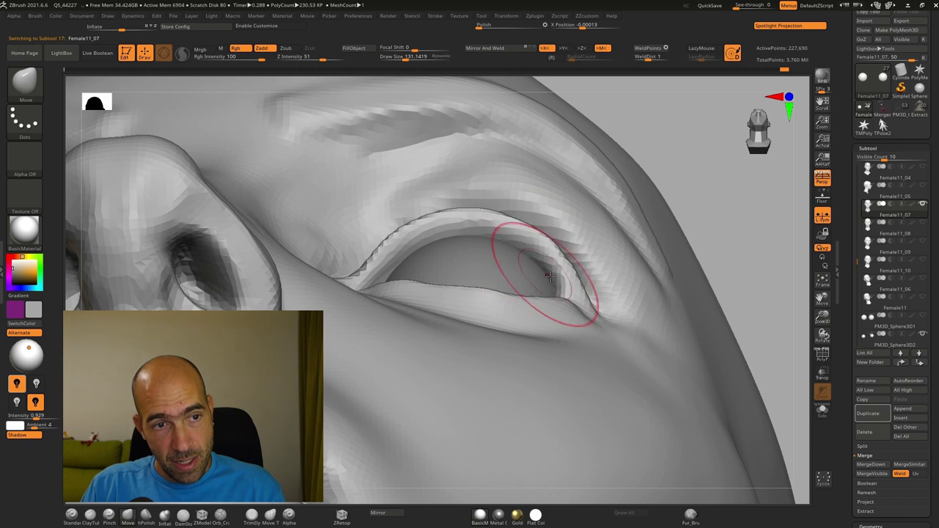
mouse_move(741, 217)
mouse_down()
mouse_move(713, 249)
mouse_move(708, 290)
mouse_up()
Stroke along the upper eyelid's rim toward the inner corner with the Standard brush at a Z intensity of 25.
key(b)
key(s)
key(t)
mouse_move(567, 277)
mouse_down()
mouse_move(495, 218)
mouse_move(399, 210)
mouse_move(352, 218)
mouse_up()
drag(306, 256, 281, 278)
mouse_move(747, 206)
alt+mouse_down()
mouse_move(747, 195)
mouse_move(742, 213)
alt+mouse_up()
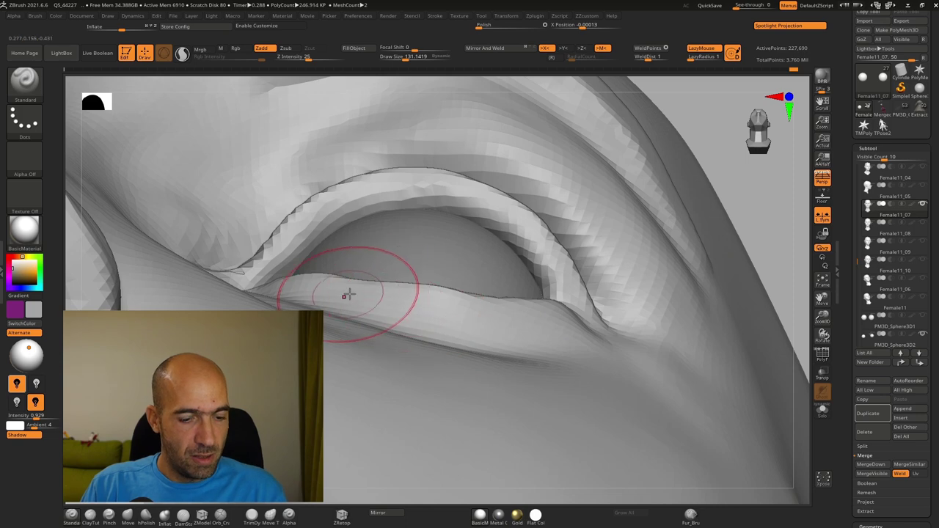
Reshape the lower eyelid's edge against the eyeball with the Move brush.
key(b)
key(m)
key(v)
drag(354, 287, 360, 282)
drag(738, 216, 727, 295)
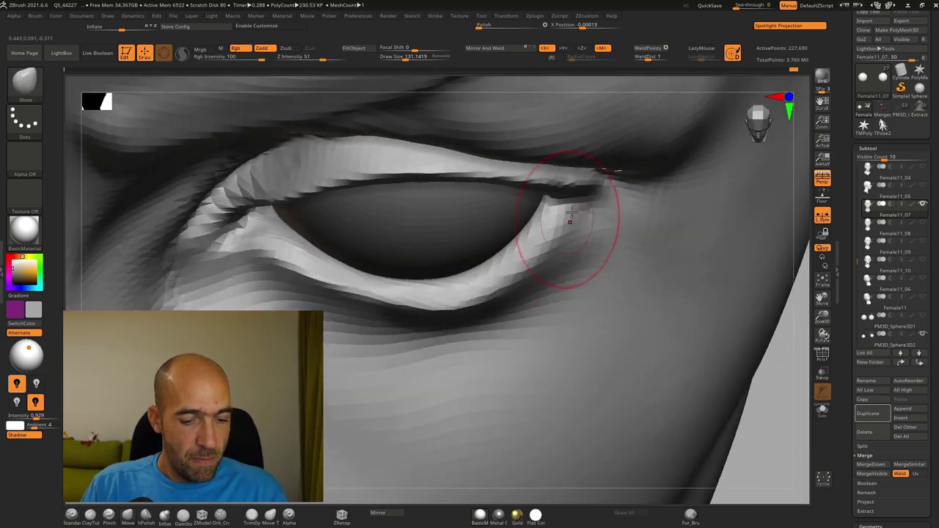
Flatten the surface around the outer eye corner with the hPolish brush at a draw size of about 83.
key(b)
key(h)
key(p)
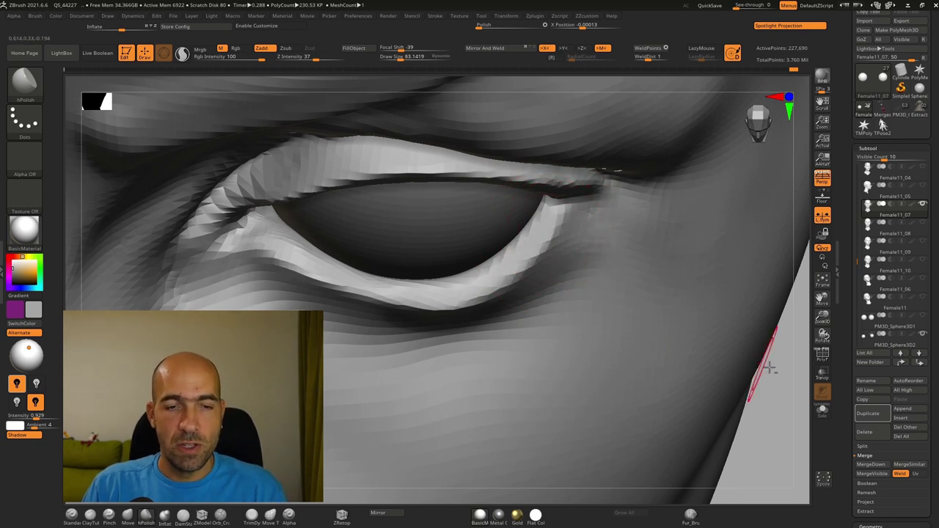
alt+drag(792, 369, 581, 212)
mouse_move(701, 262)
shift+mouse_down()
mouse_move(671, 244)
mouse_move(693, 252)
mouse_move(695, 271)
shift+mouse_up()
Sharpen the outer eye corner crease with the DamStandard brush, and check the eye from the front and side.
key(b)
key(d)
key(s)
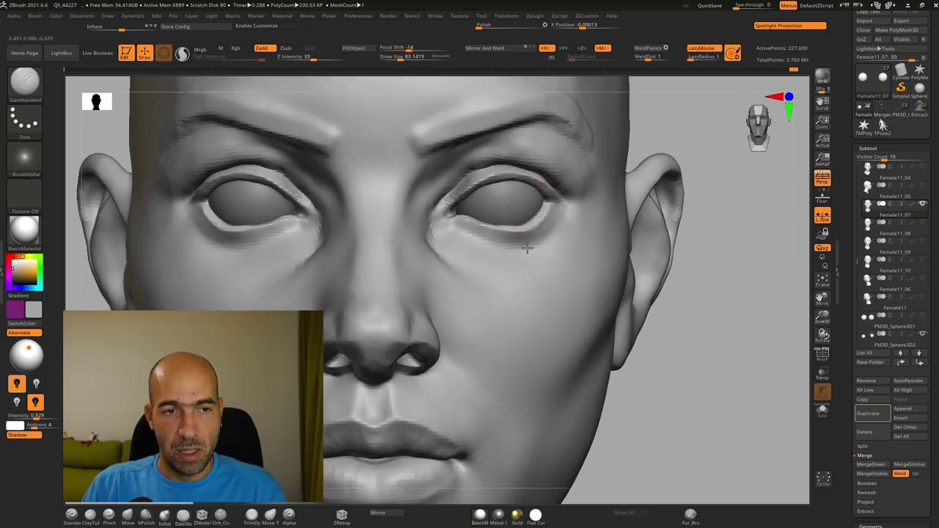
alt+drag(699, 361, 634, 245)
drag(635, 245, 633, 322)
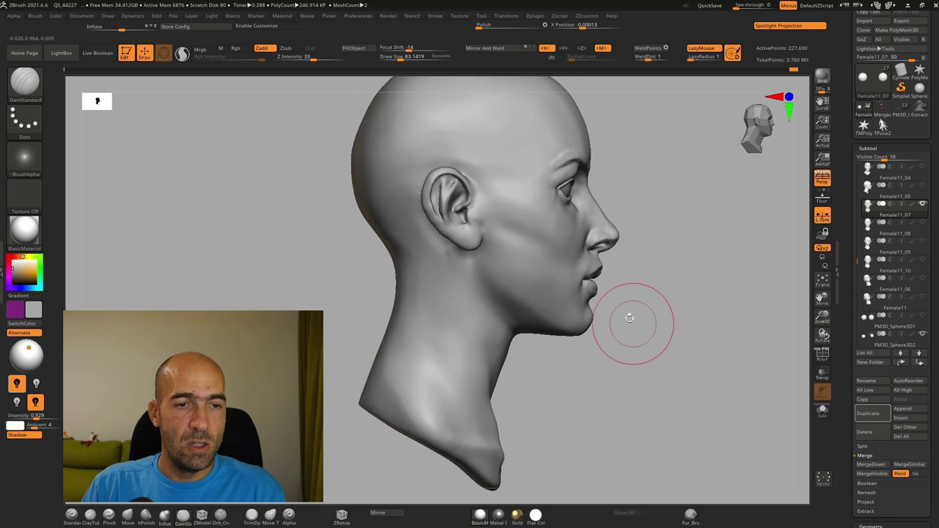
Refine the lower lip and chin in side profile with the Move brush at a draw size of about 135.
key(b)
key(m)
key(v)
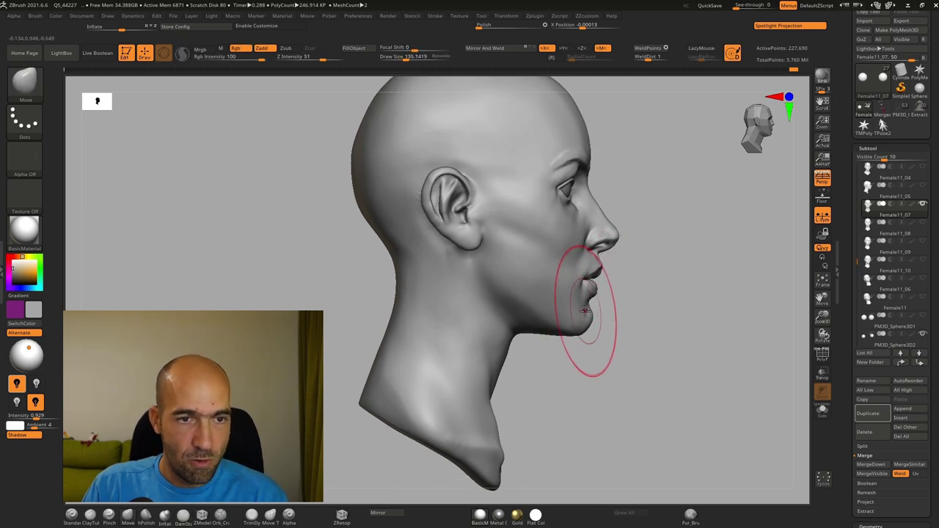
alt+drag(643, 314, 649, 355)
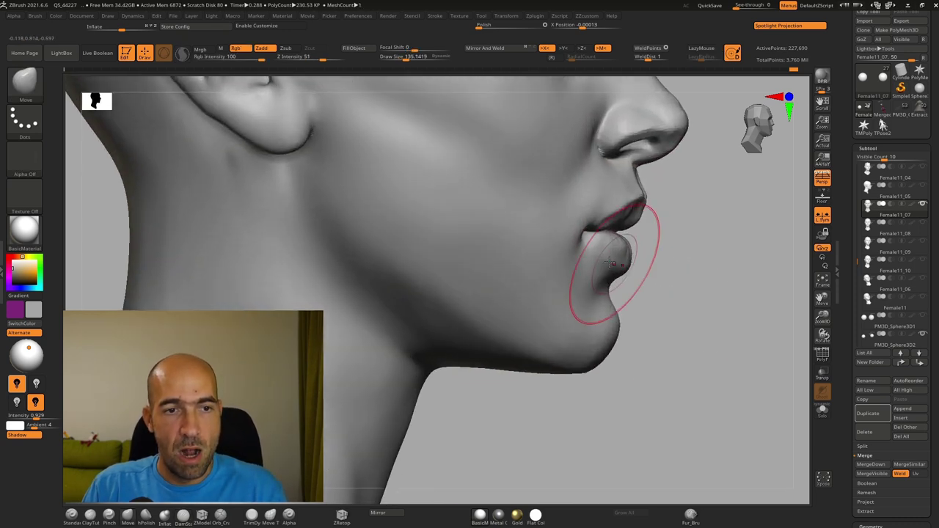
mouse_move(674, 276)
alt+mouse_down()
mouse_move(675, 317)
mouse_move(594, 320)
alt+mouse_up()
alt+drag(665, 418, 650, 363)
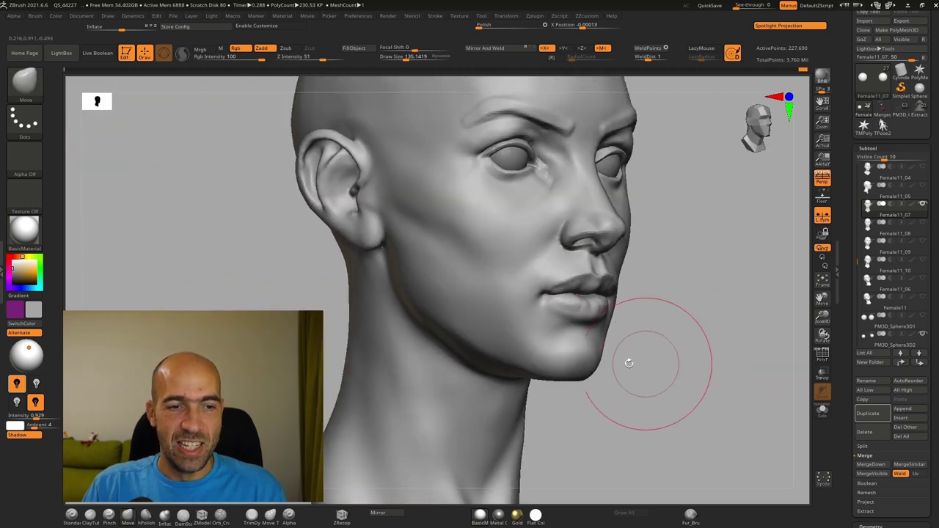
Polish the chin and jawline planes with the hPolish brush from a three-quarter view.
key(b)
key(h)
key(p)
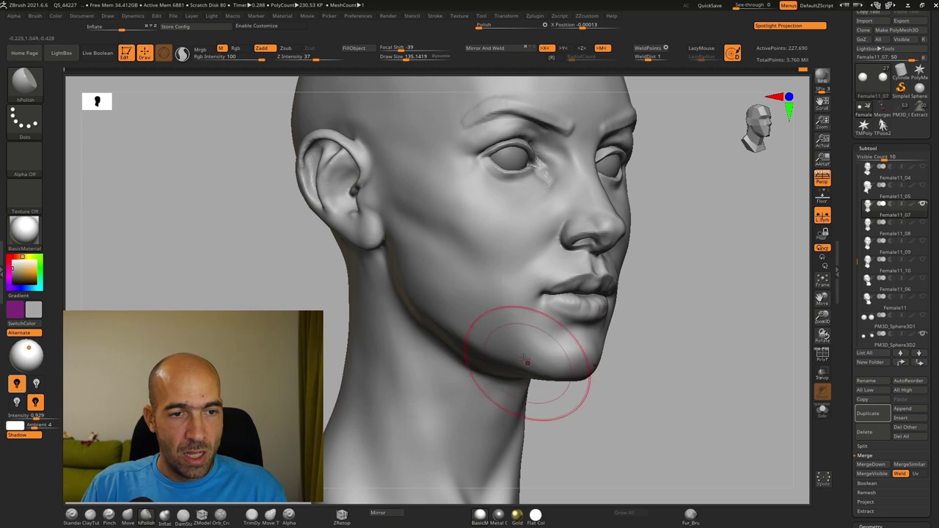
alt+drag(641, 378, 625, 354)
alt+drag(695, 348, 673, 382)
drag(713, 367, 679, 348)
Adjust the nose and mid-face in front view with the Move brush at a draw size of about 107.
key(b)
key(m)
key(v)
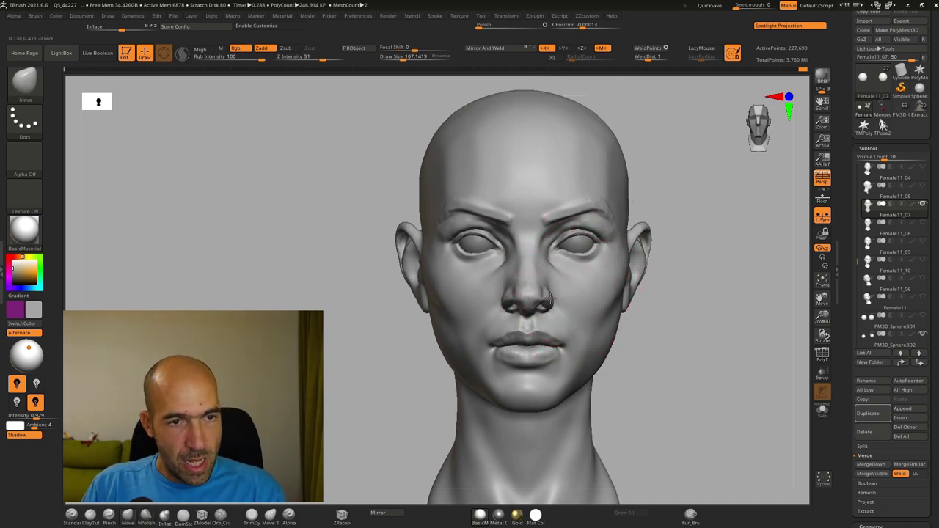
mouse_move(673, 345)
mouse_down()
mouse_move(698, 346)
mouse_move(683, 341)
mouse_move(685, 354)
mouse_move(653, 323)
mouse_move(681, 286)
mouse_up()
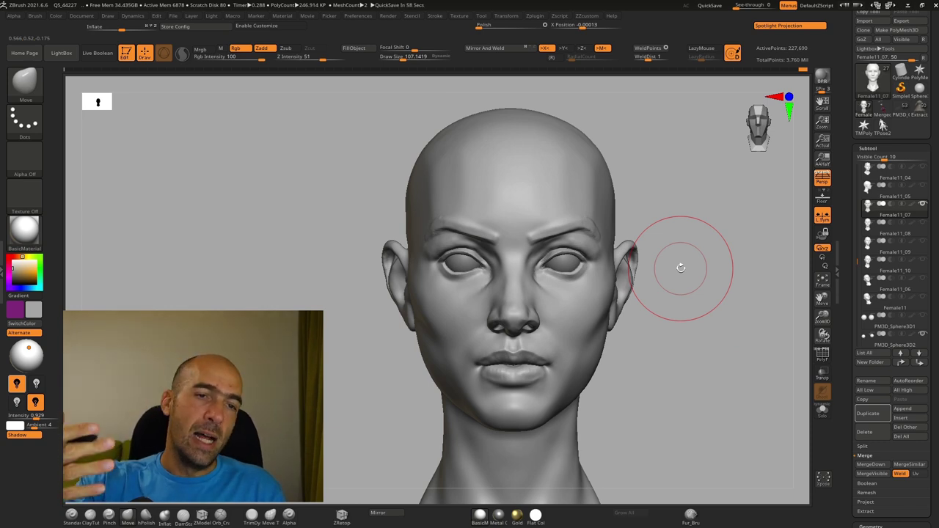
Reshape the eyebrow area with the Move brush and smooth its surface.
drag(675, 267, 579, 227)
key(2)
drag(443, 209, 511, 219)
shift+drag(455, 199, 532, 223)
mouse_move(767, 196)
alt+mouse_down()
mouse_move(589, 162)
mouse_move(629, 287)
mouse_move(622, 262)
alt+mouse_up()
key(1)
ctrl+right_drag(529, 266, 541, 297)
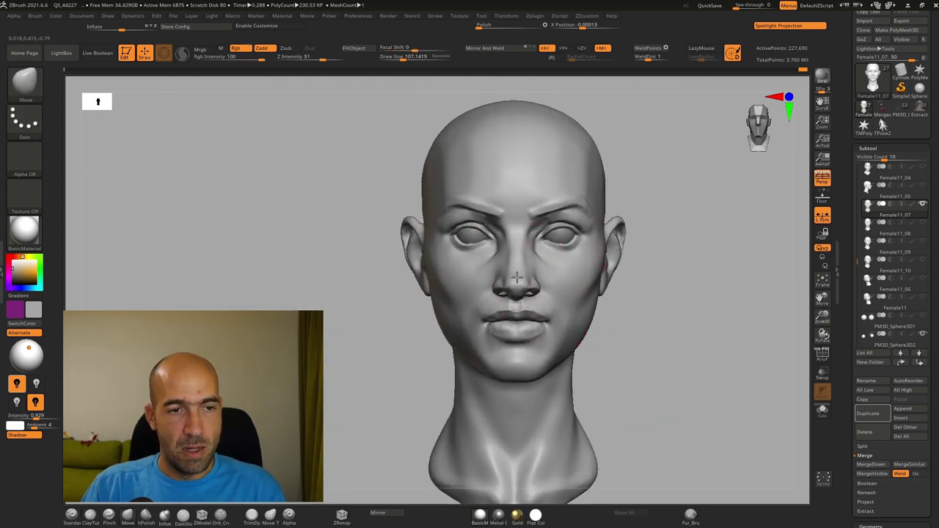
Try to shorten the nose, enlarge the lips and pull the mouth forward with the Move brush at a draw size of about 107.
drag(602, 332, 469, 342)
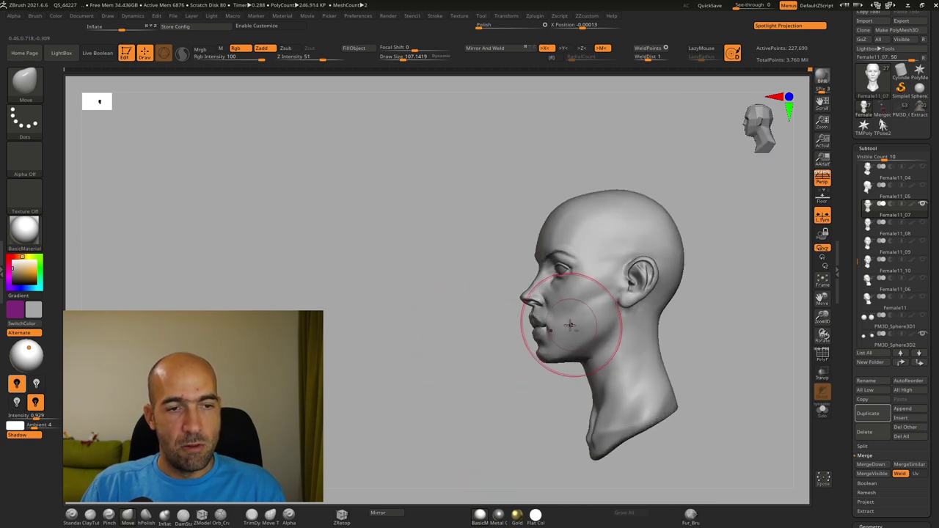
shift+right_drag(536, 347, 591, 331)
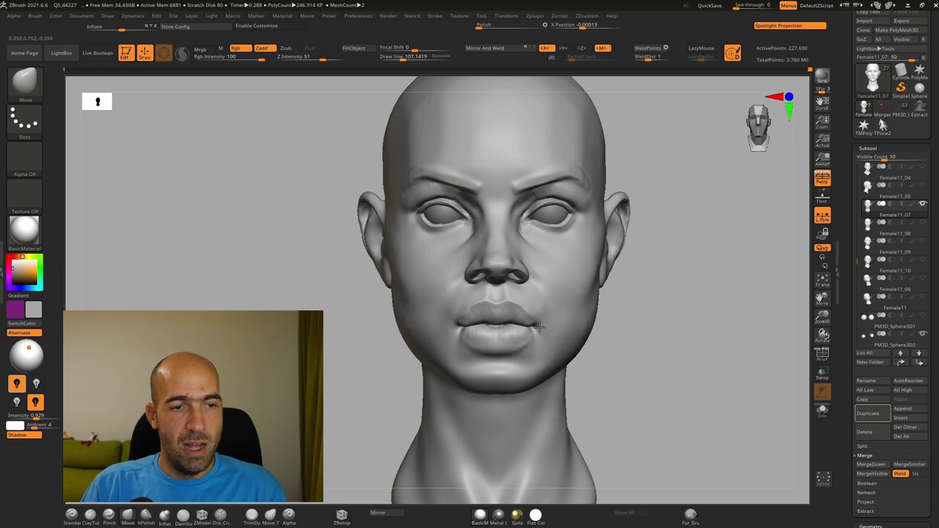
drag(635, 350, 667, 347)
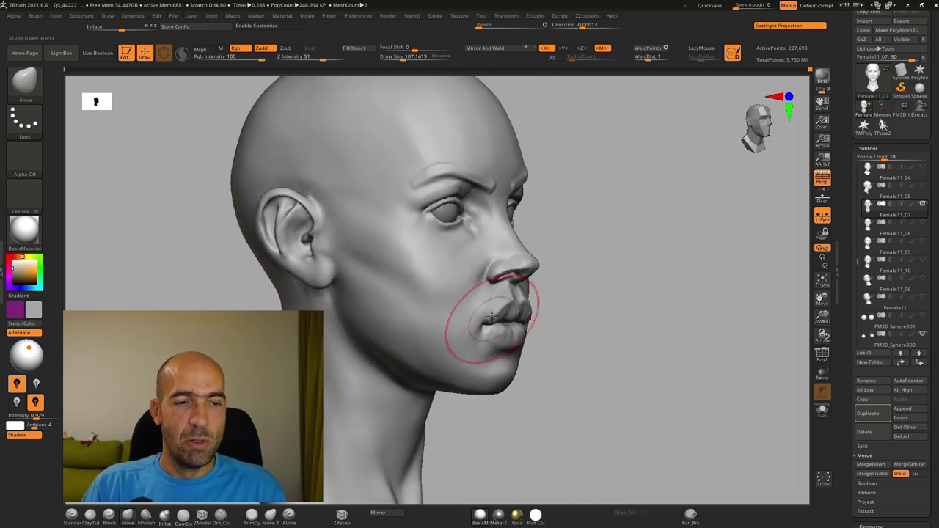
drag(576, 327, 466, 326)
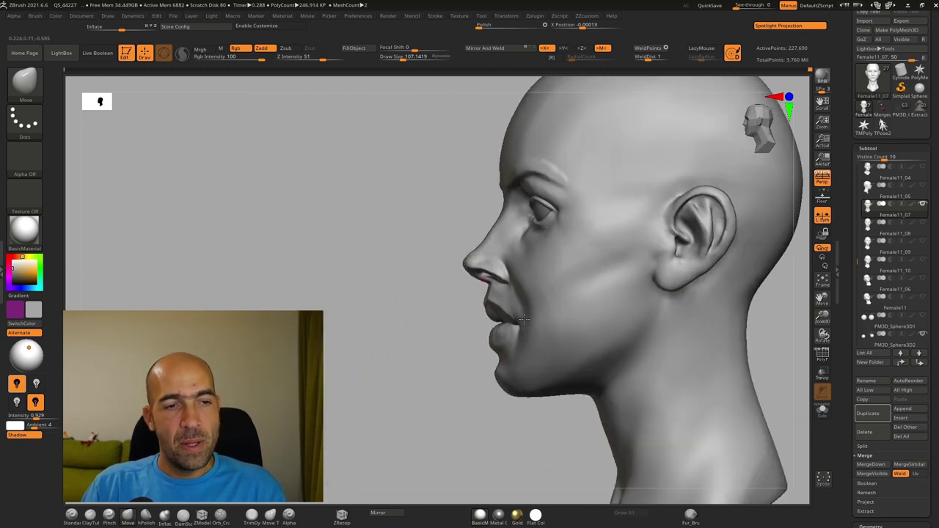
drag(409, 339, 530, 298)
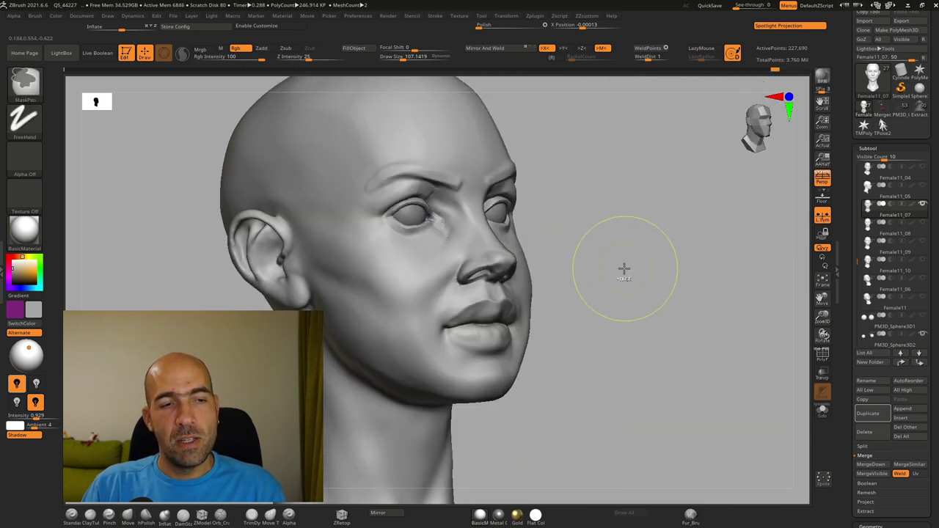
Undo the exaggerated nose and mouth edits, stepping through the history to compare the face shapes.
key(ctrl+z)
key(ctrl+z)
key(ctrl+z)
key(ctrl+z)
key(ctrl+z)
key(ctrl+z)
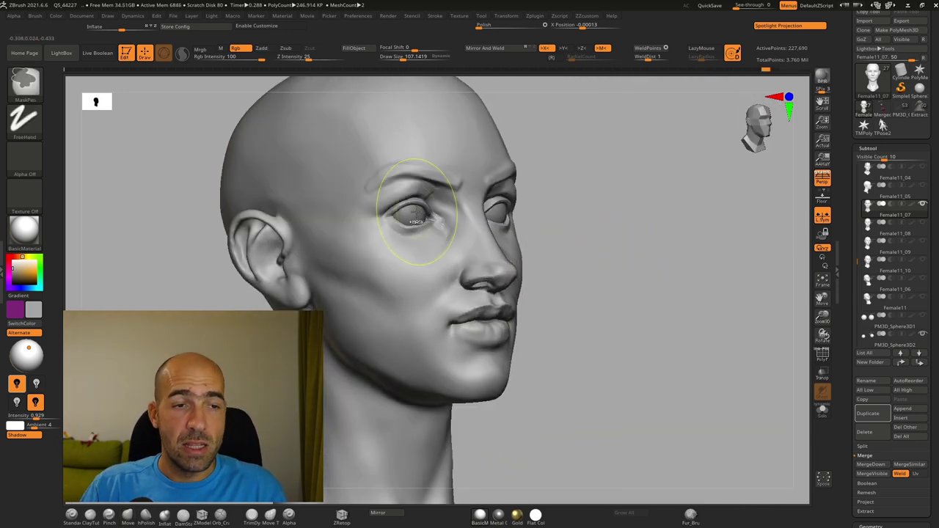
mouse_move(621, 209)
shift+mouse_down()
mouse_move(587, 294)
mouse_move(656, 332)
mouse_move(664, 326)
shift+mouse_up()
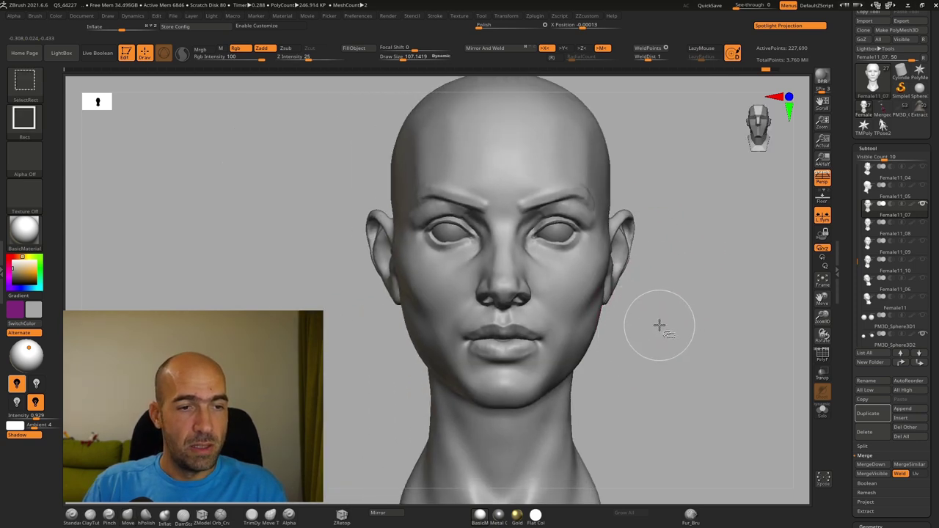
key(ctrl+shift+z)
key(ctrl+z)
key(ctrl+z)
Refine the lower cheek and jaw with the Standard and Move brushes at a draw size of about 107, checking from the front.
mouse_move(669, 330)
alt+mouse_down()
mouse_move(646, 329)
mouse_move(679, 310)
mouse_move(682, 336)
mouse_move(618, 341)
mouse_move(700, 331)
mouse_move(679, 349)
alt+mouse_up()
key(b)
key(s)
key(t)
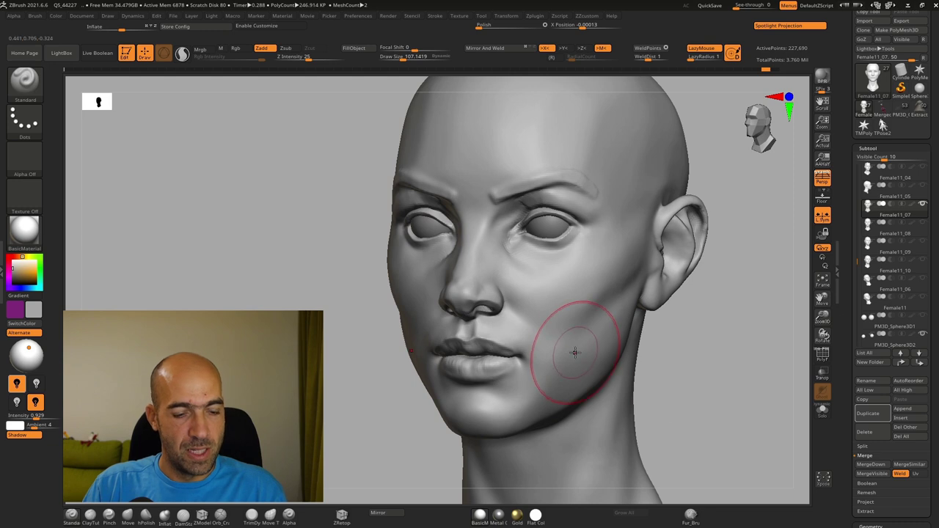
key(b)
key(m)
key(v)
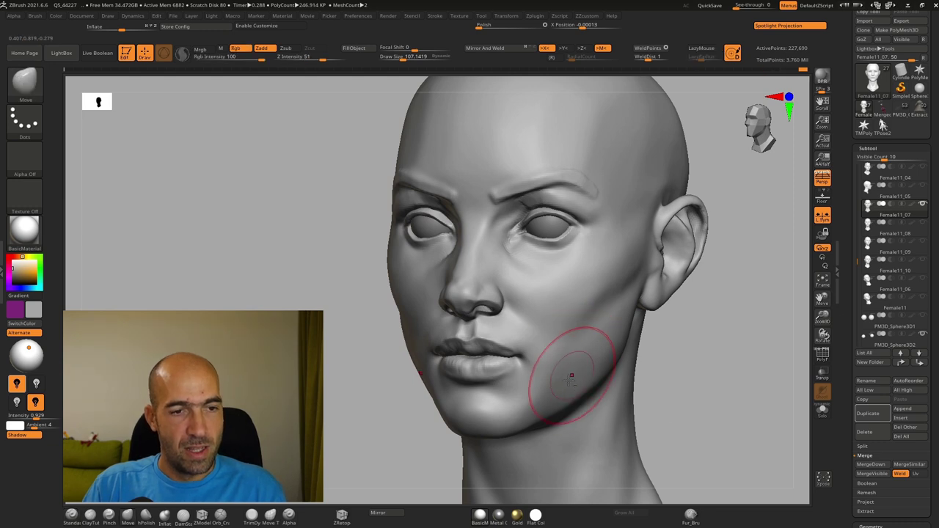
mouse_move(680, 342)
shift+mouse_down()
mouse_move(623, 356)
mouse_move(637, 338)
shift+mouse_up()
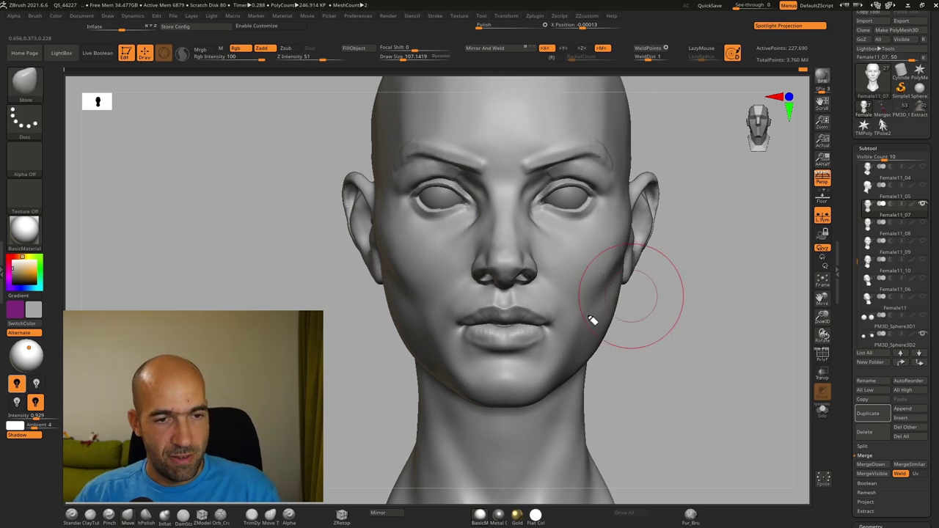
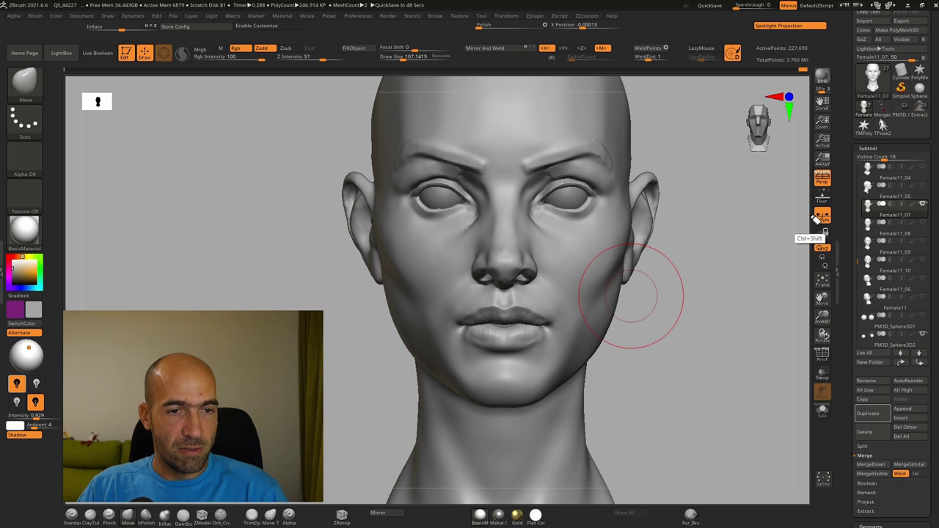
drag(706, 325, 727, 346)
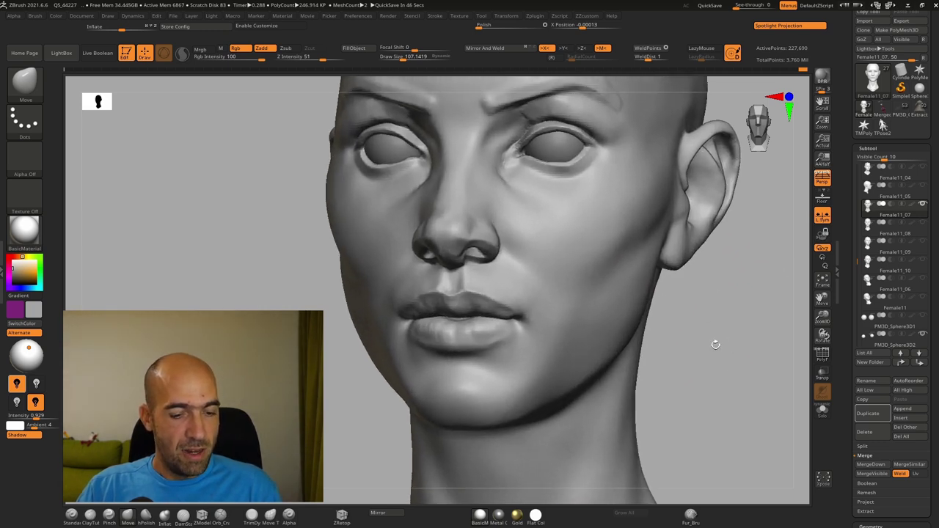
Flatten the underside of the jaw with the hPolish brush and smooth the jawline in profile.
key(b)
key(h)
key(p)
drag(559, 345, 519, 390)
drag(721, 336, 643, 356)
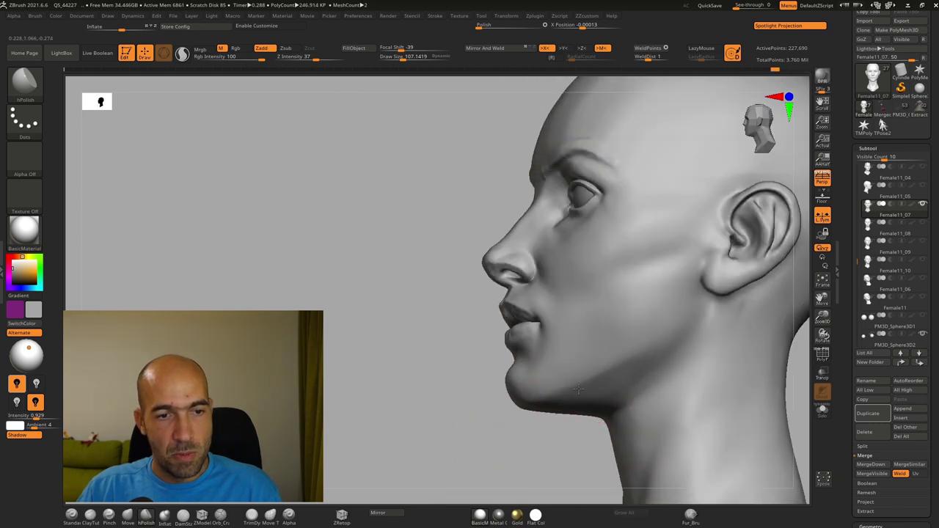
key(shift)
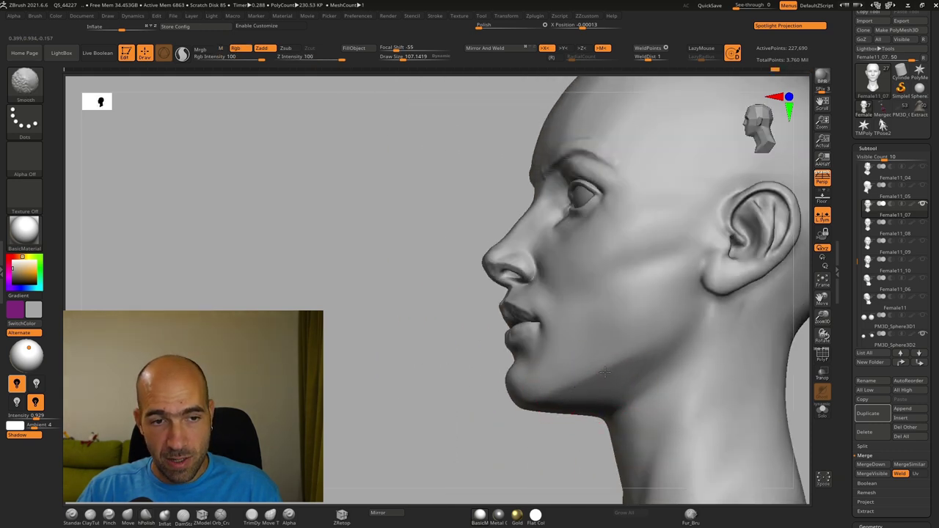
shift+drag(516, 466, 608, 382)
Polish the transition between the jaw and the side of the neck with the hPolish brush.
mouse_move(683, 346)
alt+mouse_down()
mouse_move(680, 331)
mouse_move(665, 359)
mouse_move(650, 329)
mouse_move(650, 358)
alt+mouse_up()
drag(668, 432, 674, 446)
mouse_move(724, 415)
alt+mouse_down()
mouse_move(717, 388)
mouse_move(710, 408)
alt+mouse_up()
drag(634, 428, 593, 442)
drag(730, 422, 669, 396)
drag(731, 430, 728, 432)
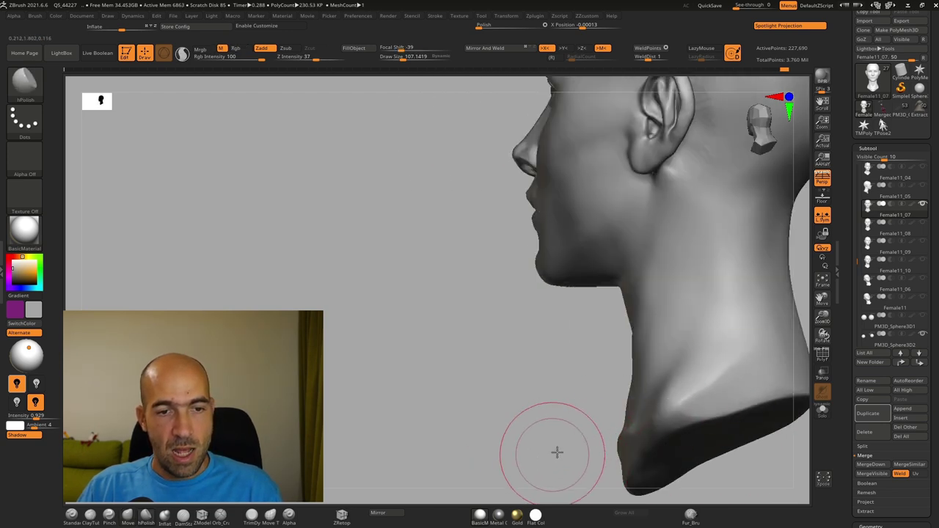
drag(551, 455, 700, 382)
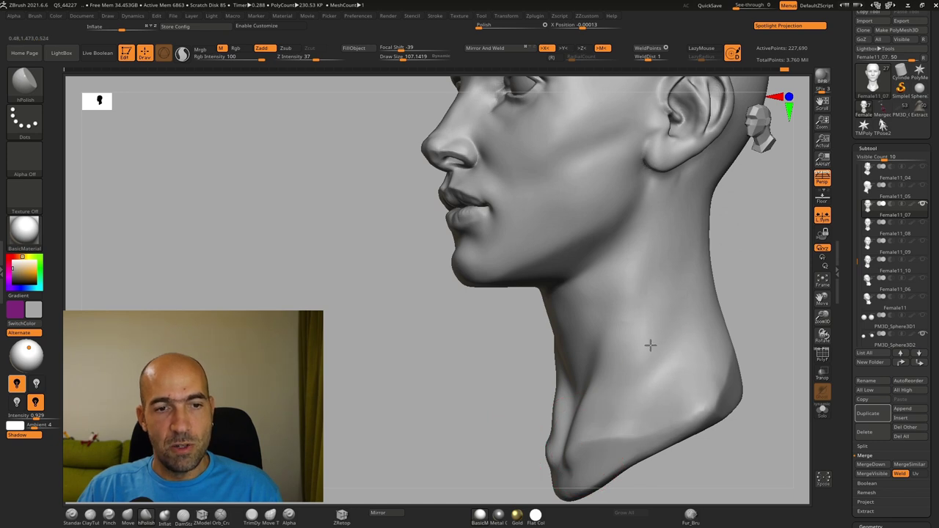
Build up the neck muscles and collarbone area with the Standard brush and smooth the strokes.
mouse_move(690, 334)
mouse_down()
mouse_move(777, 334)
mouse_move(656, 321)
mouse_move(654, 336)
mouse_up()
key(1)
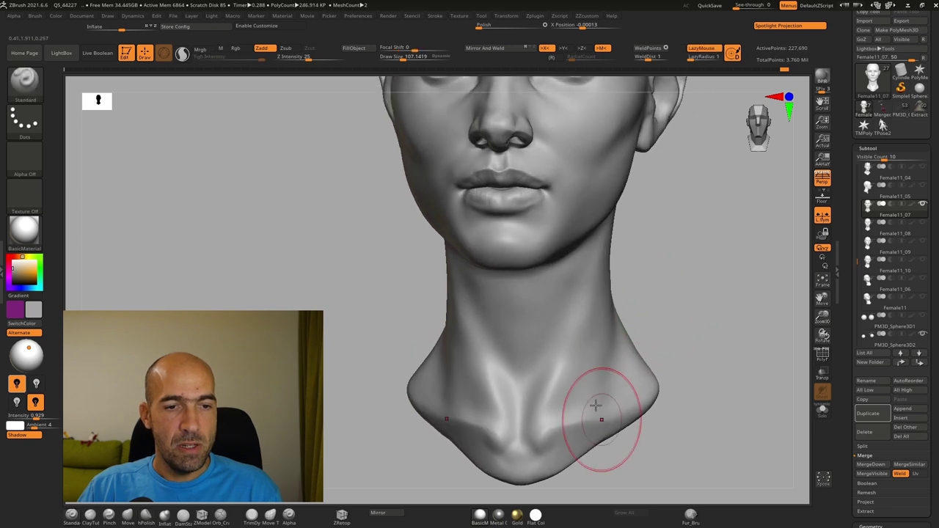
drag(601, 322, 615, 427)
shift+drag(609, 345, 602, 381)
mouse_move(601, 270)
shift+mouse_down()
mouse_move(664, 278)
mouse_move(642, 357)
shift+mouse_up()
alt+drag(643, 358, 631, 308)
drag(591, 367, 614, 441)
shift+drag(602, 411, 611, 436)
mouse_move(661, 385)
alt+mouse_down()
mouse_move(685, 339)
mouse_move(643, 360)
alt+mouse_up()
Flatten the base and sides of the neck with the hPolish brush, working from low angles.
key(2)
drag(597, 436, 605, 405)
mouse_move(689, 382)
mouse_down()
mouse_move(645, 393)
mouse_move(612, 425)
mouse_up()
drag(711, 396, 690, 339)
drag(655, 427, 633, 439)
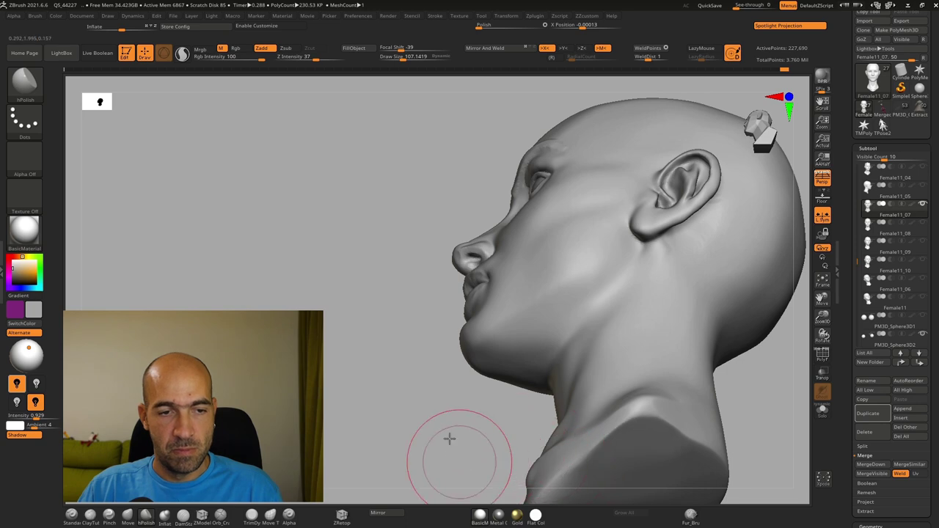
drag(457, 451, 545, 387)
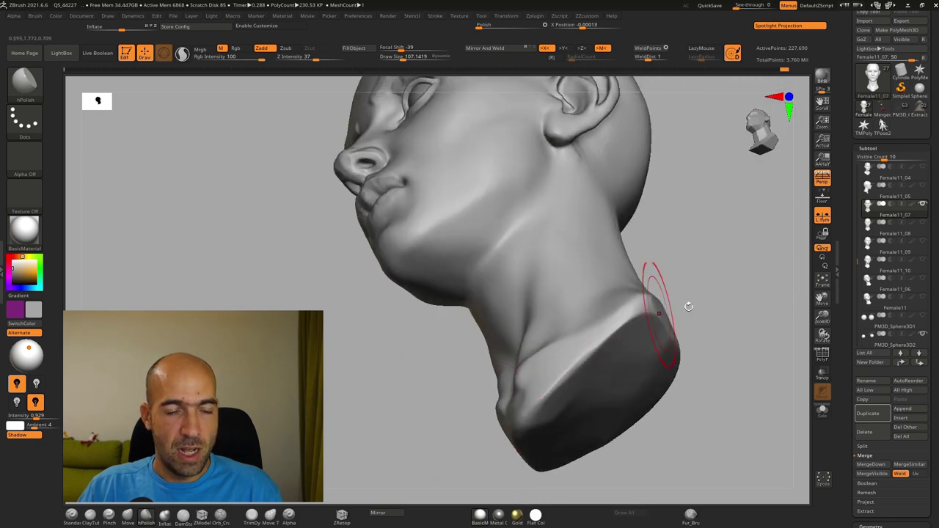
drag(694, 312, 738, 375)
Polish the planes of the forehead, temple and side of the skull with hPolish and smooth them.
drag(562, 354, 541, 338)
mouse_move(606, 273)
shift+mouse_down()
mouse_move(658, 291)
mouse_move(636, 365)
mouse_move(648, 370)
mouse_move(604, 364)
shift+mouse_up()
mouse_move(656, 333)
alt+mouse_down()
mouse_move(663, 394)
mouse_move(650, 360)
alt+mouse_up()
drag(557, 252, 558, 239)
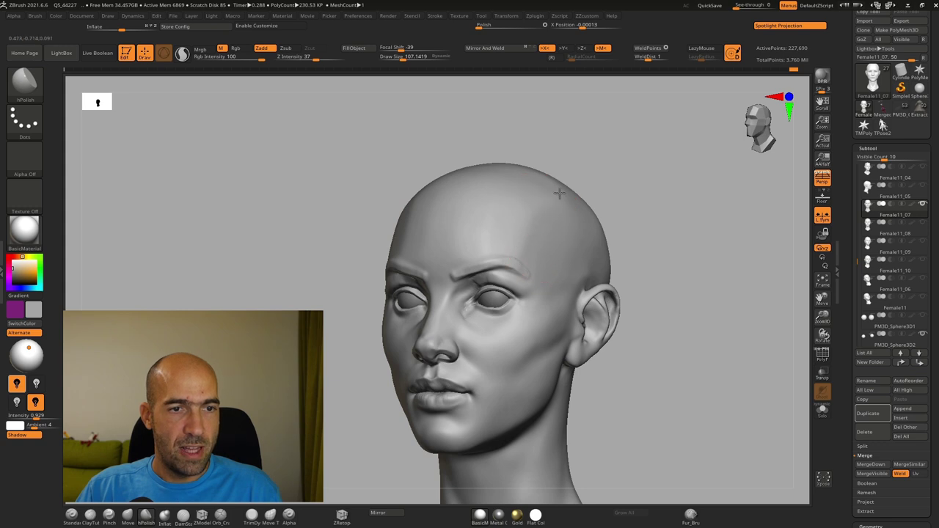
drag(559, 193, 562, 195)
drag(663, 243, 625, 240)
drag(608, 245, 603, 248)
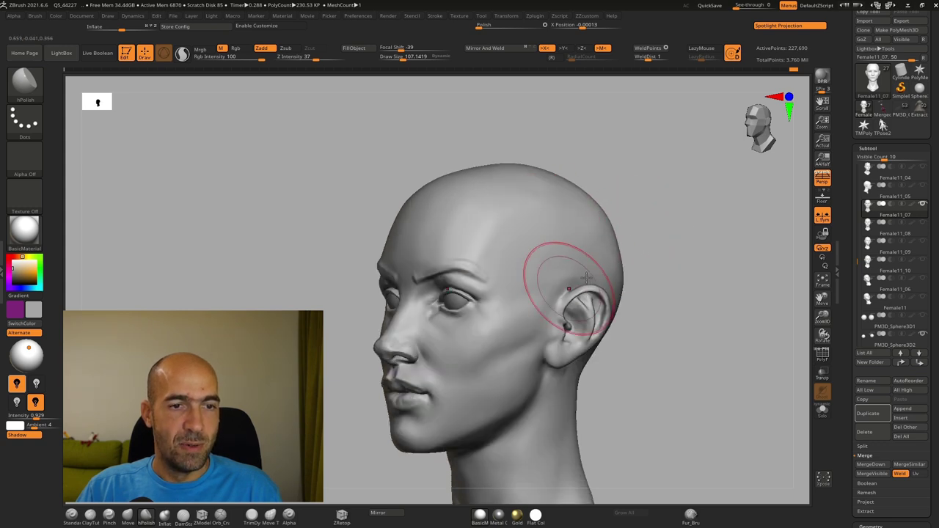
drag(663, 274, 633, 259)
shift+drag(640, 323, 668, 271)
mouse_move(707, 319)
alt+mouse_down()
mouse_move(712, 267)
mouse_move(711, 313)
mouse_move(697, 334)
alt+mouse_up()
Adjust the back of the skull and the nape with the Move brush, checking from the side and back.
key(b)
key(m)
key(v)
alt+drag(762, 360, 718, 261)
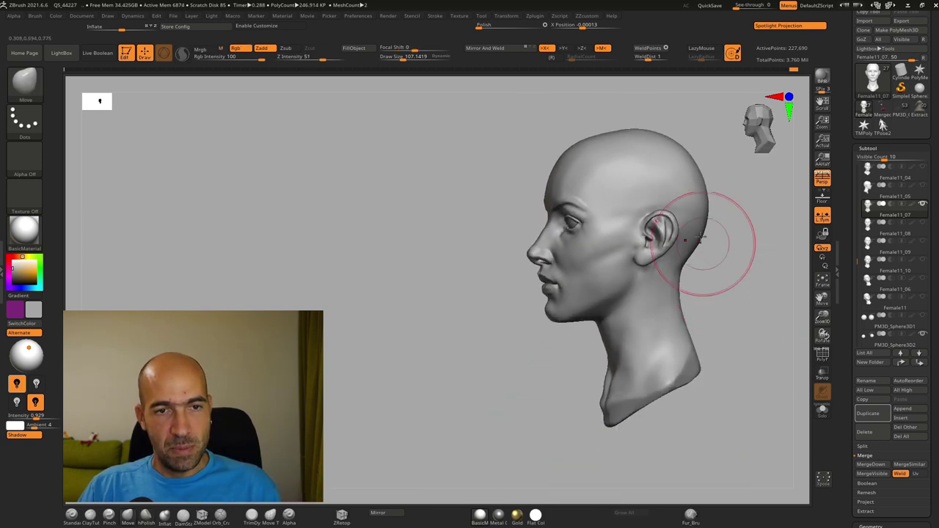
right_drag(703, 257, 786, 281)
alt+drag(770, 379, 473, 419)
drag(559, 386, 542, 374)
alt+drag(572, 367, 624, 343)
alt+drag(623, 343, 638, 325)
mouse_move(638, 325)
right_down()
mouse_move(699, 327)
mouse_move(649, 341)
mouse_move(645, 320)
right_up()
Polish the back of the head and the nape with the hPolish brush and smooth the area near the ear.
key(b)
key(h)
key(p)
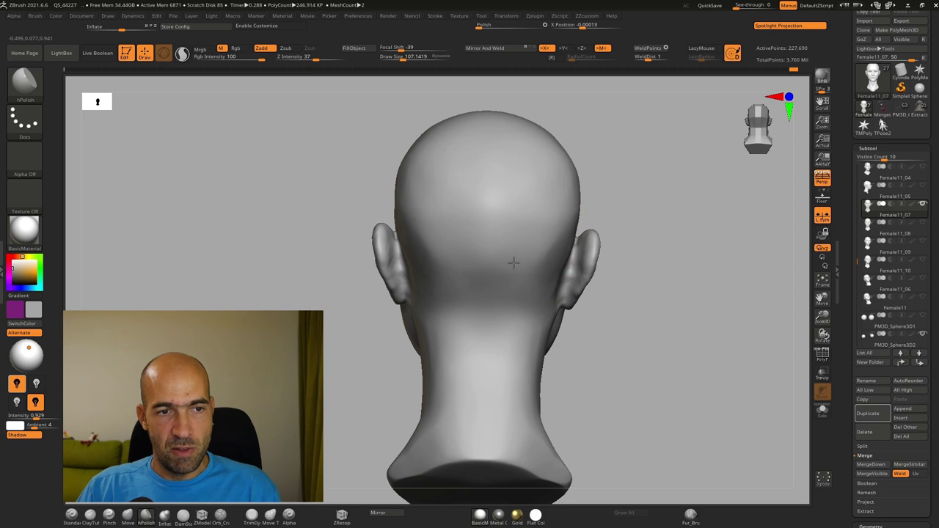
right_drag(586, 353, 536, 357)
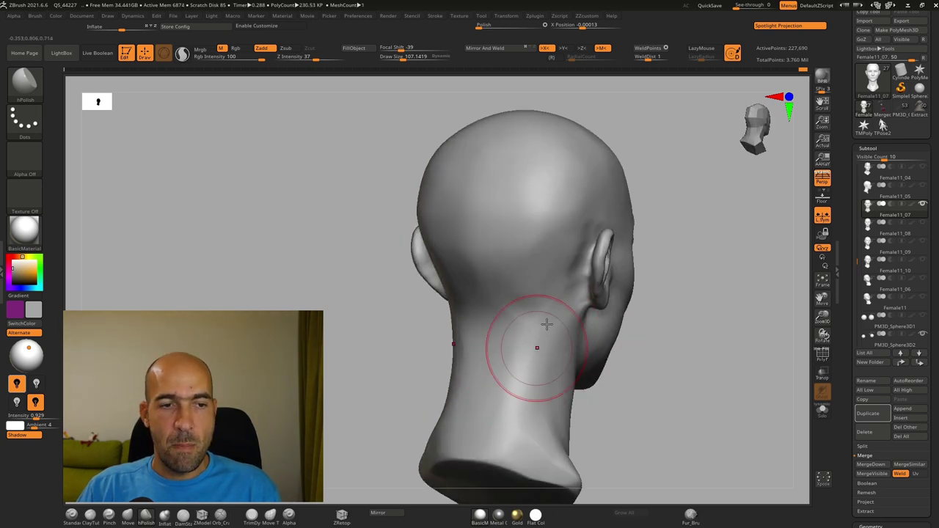
shift+drag(555, 280, 558, 272)
ctrl+right_drag(683, 284, 675, 310)
Refine the area behind the ear with the Standard brush and smooth it into the skull.
key(b)
key(s)
key(t)
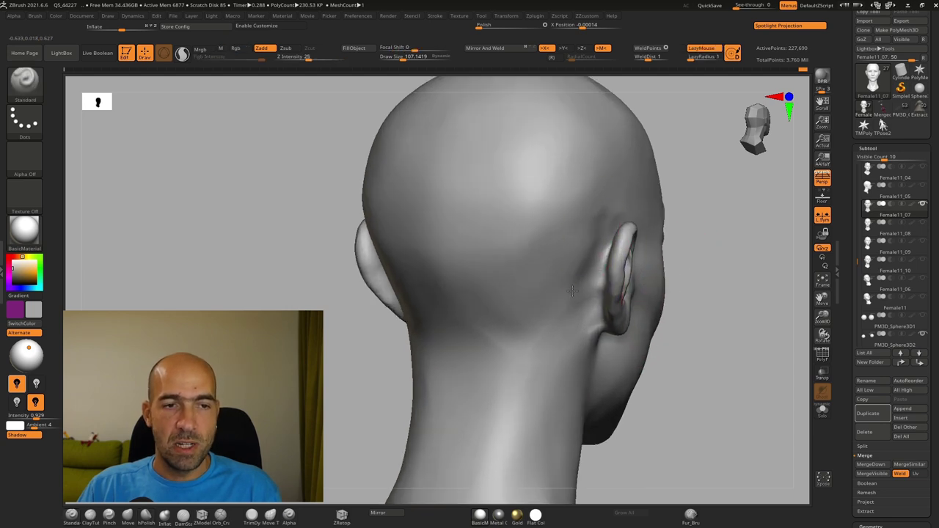
mouse_move(550, 242)
shift+mouse_down()
mouse_move(477, 297)
mouse_move(543, 257)
shift+mouse_up()
drag(675, 242, 653, 241)
alt+drag(472, 321, 402, 337)
alt+drag(723, 317, 510, 352)
drag(532, 334, 598, 335)
mouse_move(556, 393)
alt+mouse_down()
mouse_move(576, 340)
mouse_move(560, 389)
alt+mouse_up()
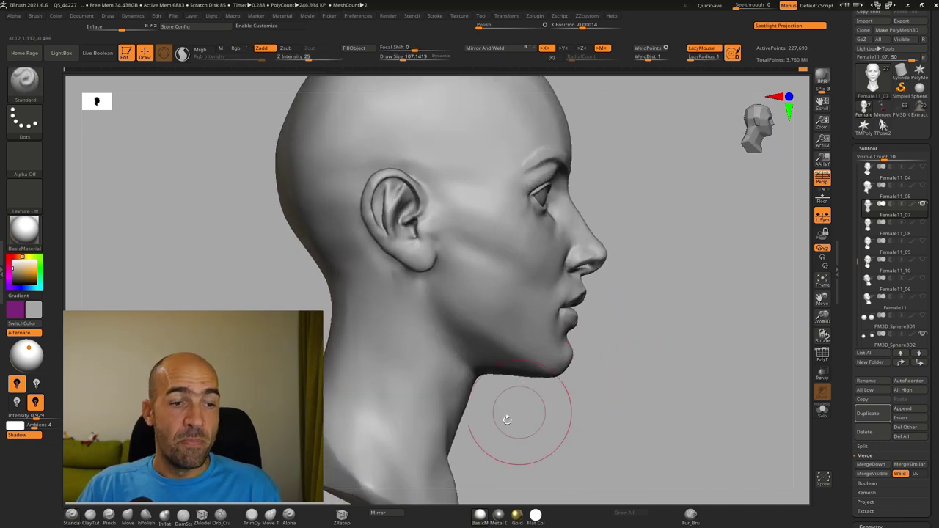
Reshape the back of the skull and neck in profile with the Move brush.
key(b)
key(m)
key(v)
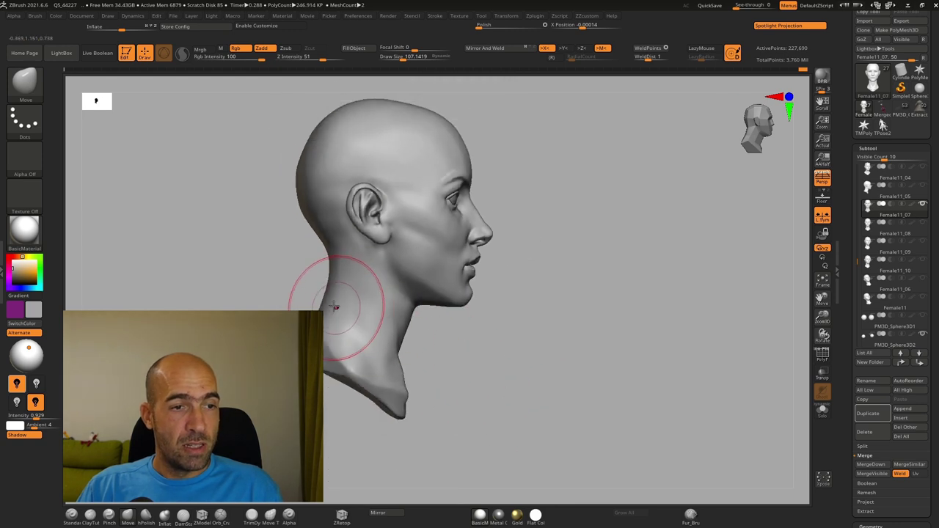
alt+drag(294, 316, 305, 433)
alt+drag(258, 197, 285, 234)
alt+drag(280, 302, 312, 220)
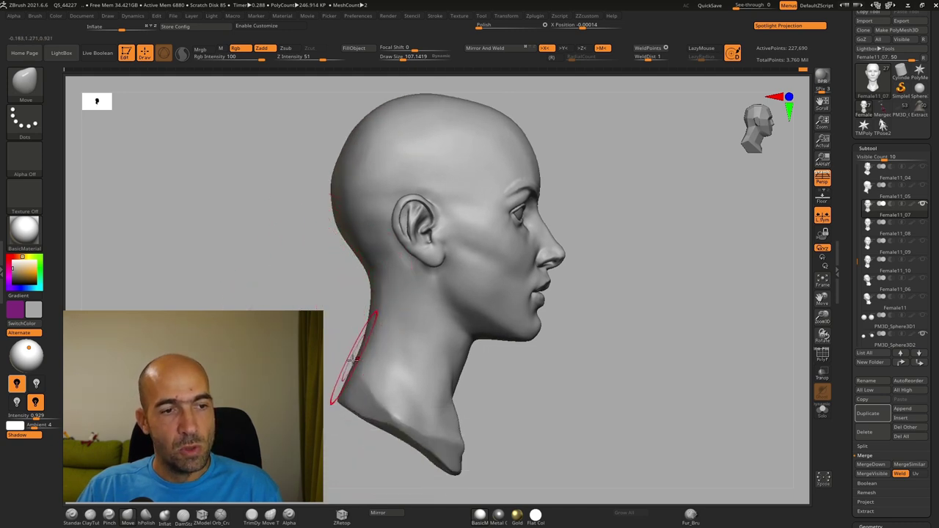
mouse_move(497, 410)
alt+mouse_down()
mouse_move(504, 319)
mouse_move(506, 361)
alt+mouse_up()
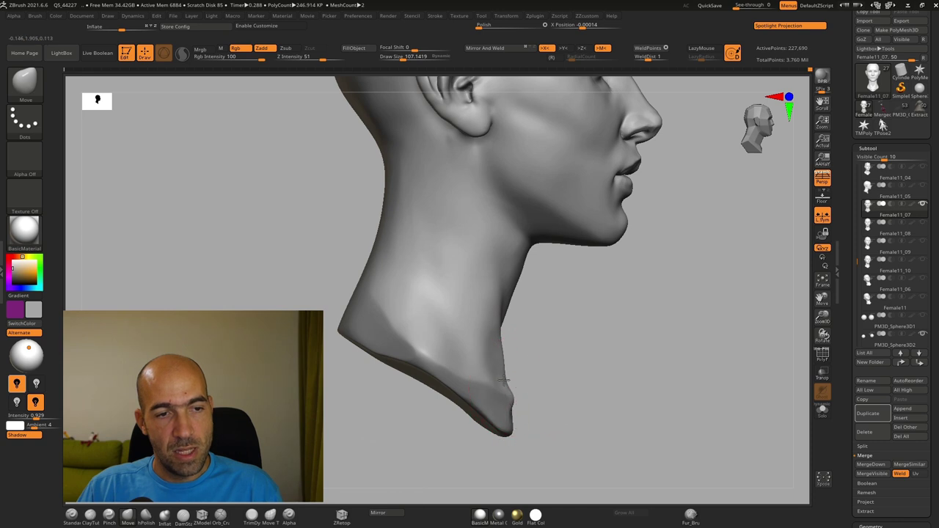
Reshape the throat and the front of the neck base with the Move brush and smooth the contour.
drag(534, 351, 469, 350)
alt+drag(470, 349, 477, 382)
shift+drag(511, 336, 513, 350)
drag(628, 322, 661, 322)
mouse_move(661, 321)
alt+mouse_down()
mouse_move(610, 313)
mouse_move(582, 432)
alt+mouse_up()
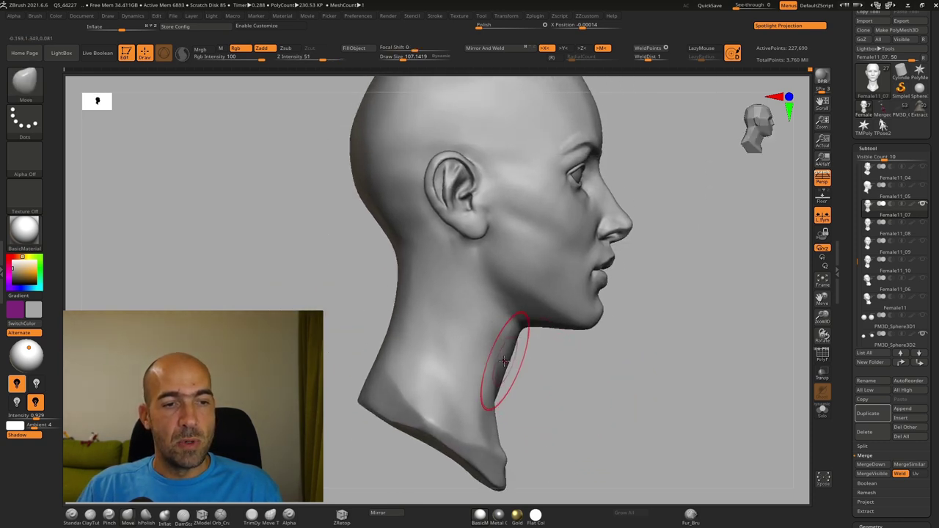
mouse_move(549, 365)
alt+mouse_down()
mouse_move(541, 408)
mouse_move(567, 426)
alt+mouse_up()
Mask the upper eyelids at a draw size of about 43 and extract them as a separate mesh with thickness 0.02.
drag(663, 389, 620, 385)
drag(696, 355, 648, 373)
alt+drag(738, 269, 686, 374)
shift+drag(522, 198, 523, 208)
mouse_move(729, 221)
alt+mouse_down()
mouse_move(714, 226)
mouse_move(719, 240)
mouse_move(713, 233)
mouse_move(709, 246)
alt+mouse_up()
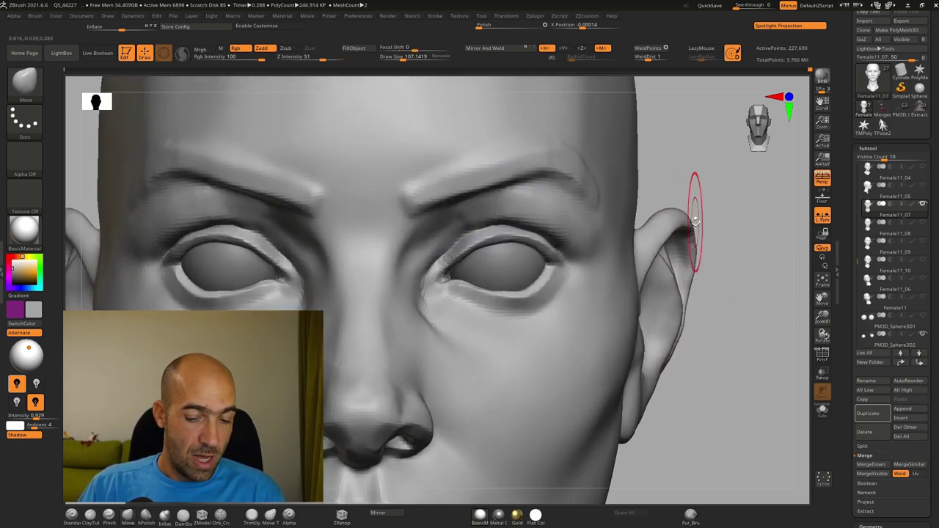
key(s)
mouse_move(466, 237)
mouse_down()
mouse_move(446, 235)
mouse_move(490, 209)
mouse_move(535, 209)
mouse_move(560, 235)
mouse_up()
click(866, 512)
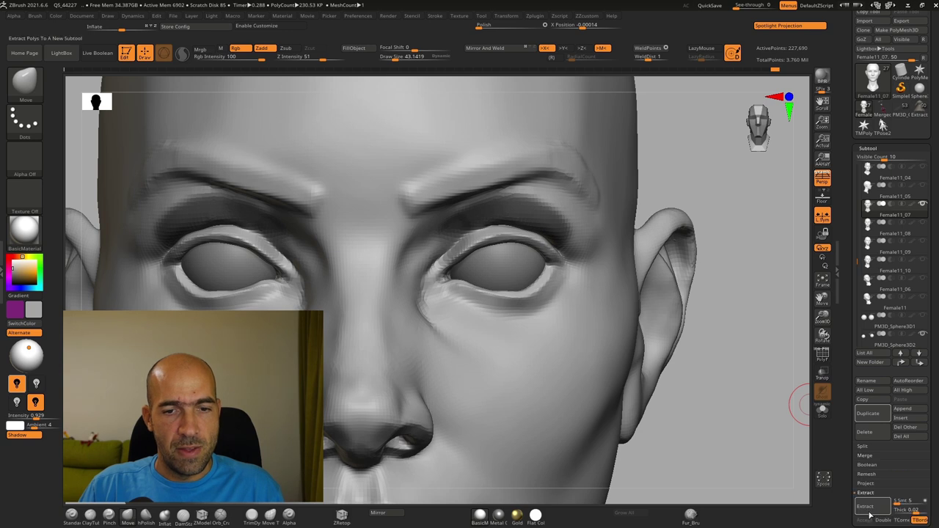
click(866, 508)
click(865, 519)
Delete the hidden parts of the extracted eyelid mesh and ZRemesh it with a target polygon count of 0.1.
ctrl+shift+click(555, 233)
key(z)
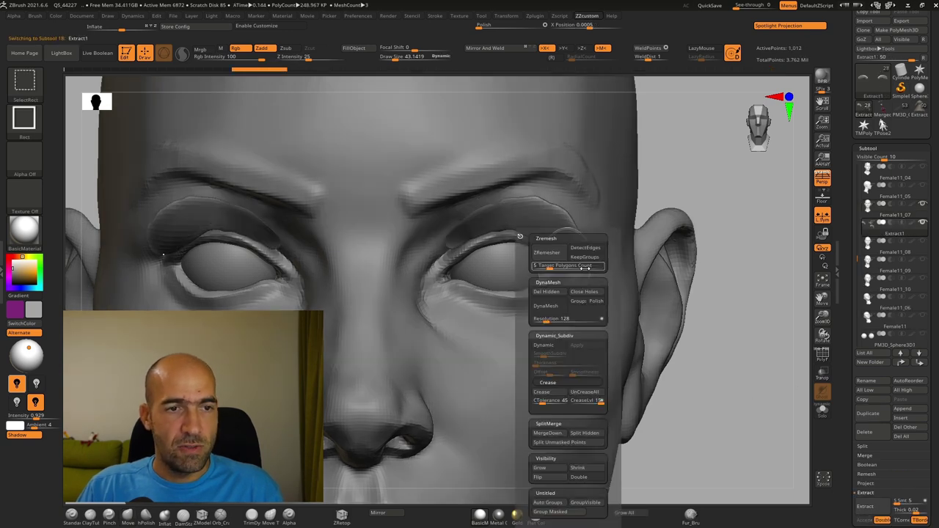
click(556, 293)
drag(551, 267, 531, 267)
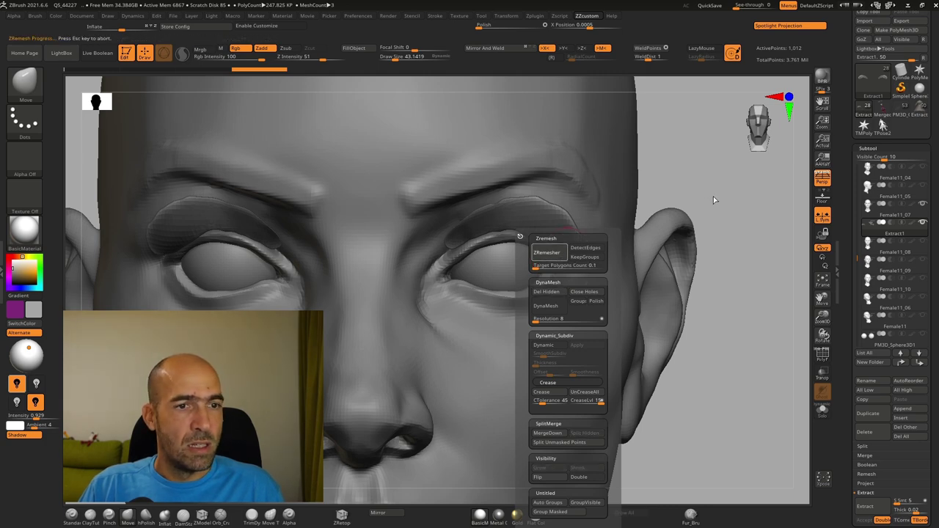
Fit the extracted strips along the upper eyelids with the Move brush at a draw size of about 83.
drag(712, 193, 652, 160)
key(bracketright)
key(bracketright)
key(bracketright)
key(bracketright)
mouse_move(516, 234)
mouse_down()
mouse_move(512, 250)
mouse_move(475, 253)
mouse_move(562, 264)
mouse_up()
drag(621, 261, 565, 284)
drag(534, 253, 538, 257)
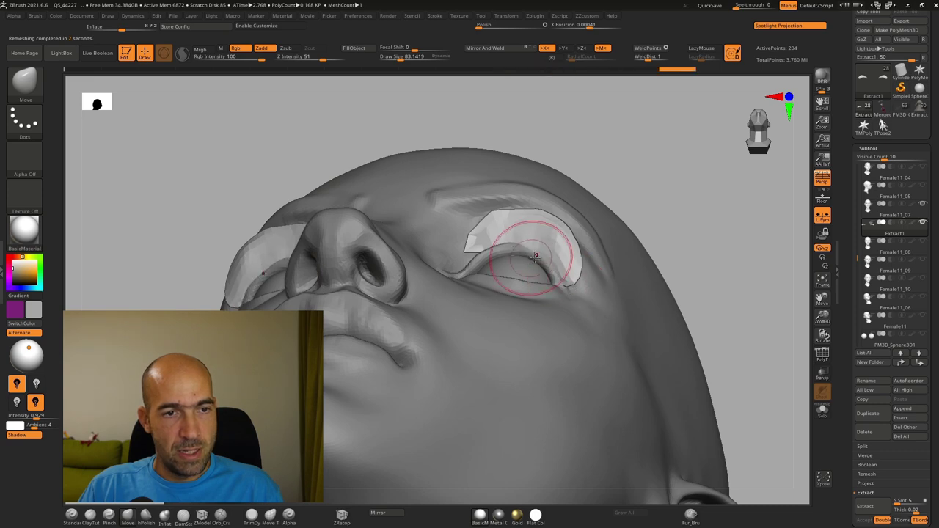
drag(461, 253, 458, 280)
mouse_move(661, 191)
mouse_down()
mouse_move(686, 256)
mouse_move(682, 220)
mouse_move(666, 217)
mouse_move(682, 264)
mouse_up()
Adjust the outer ends of the eyelash strips with the Standard and Move brushes.
key(b)
key(s)
key(t)
mouse_move(571, 254)
mouse_down()
mouse_move(478, 281)
mouse_move(584, 236)
mouse_up()
drag(758, 183, 775, 185)
key(b)
key(m)
key(v)
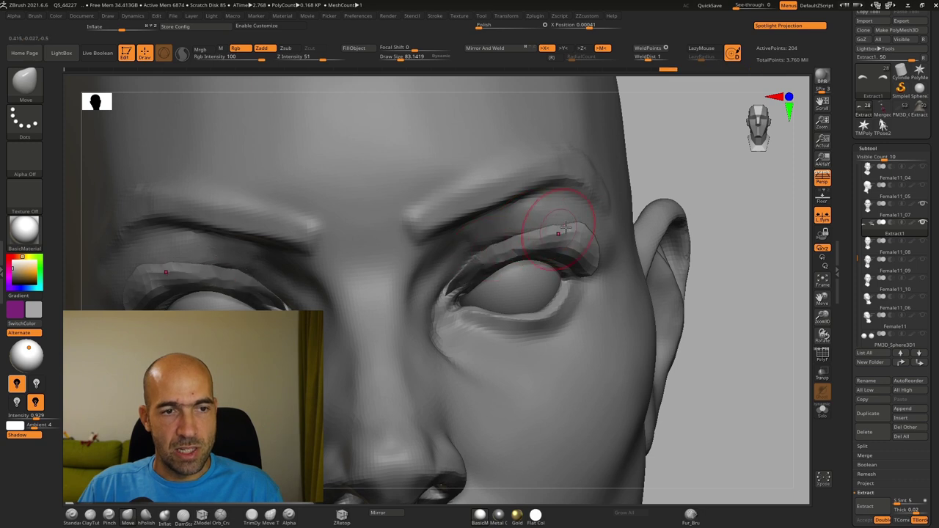
Refine the eyelash strips along the lid edge with the Standard brush, checking from below.
mouse_move(710, 214)
mouse_down()
mouse_move(591, 256)
mouse_move(504, 255)
mouse_move(474, 296)
mouse_up()
key(b)
key(s)
key(t)
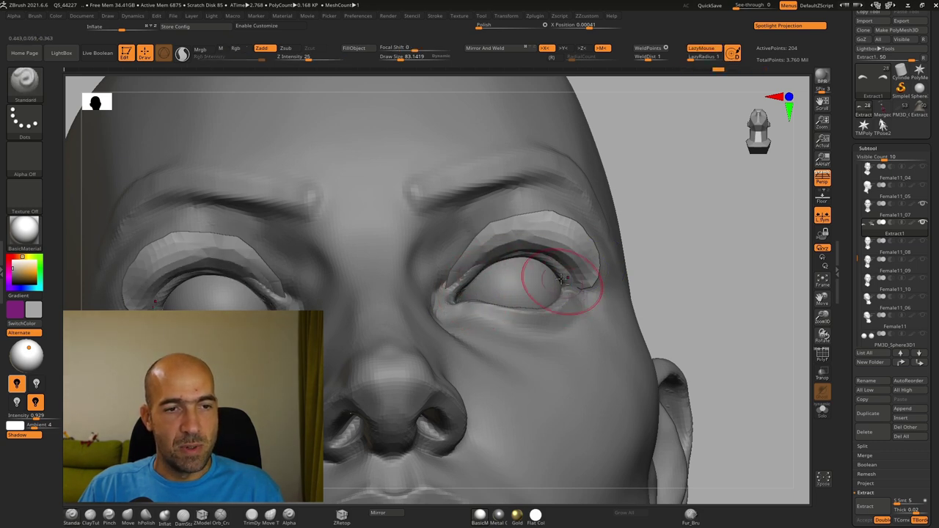
drag(716, 216, 700, 159)
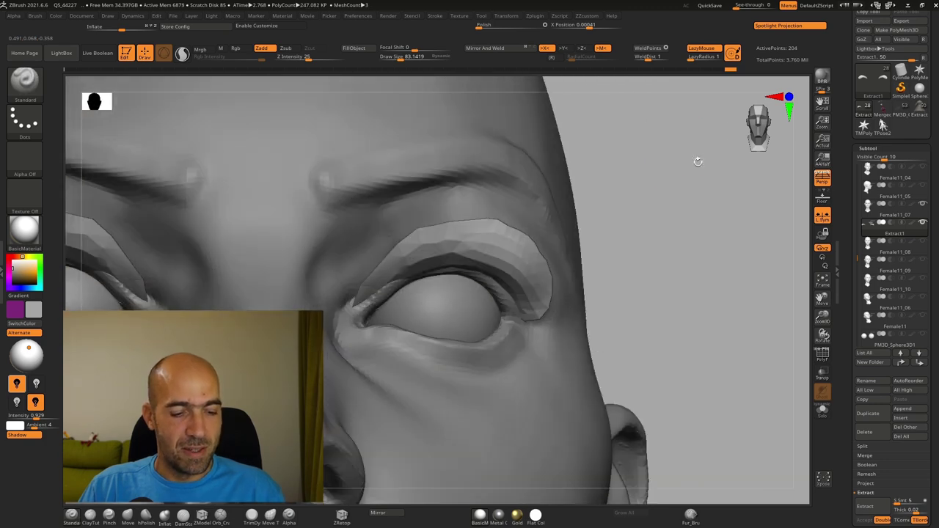
Shape and smooth the outer part of the eyelash strips with the Move brush at a draw size of about 67.
key(b)
key(m)
key(v)
mouse_move(620, 232)
mouse_down()
mouse_move(610, 229)
mouse_move(661, 253)
mouse_up()
key(ctrl+z)
mouse_move(678, 218)
mouse_down()
mouse_move(703, 211)
mouse_move(725, 250)
mouse_up()
drag(518, 254, 501, 274)
shift+drag(502, 275, 492, 268)
shift+drag(492, 269, 487, 237)
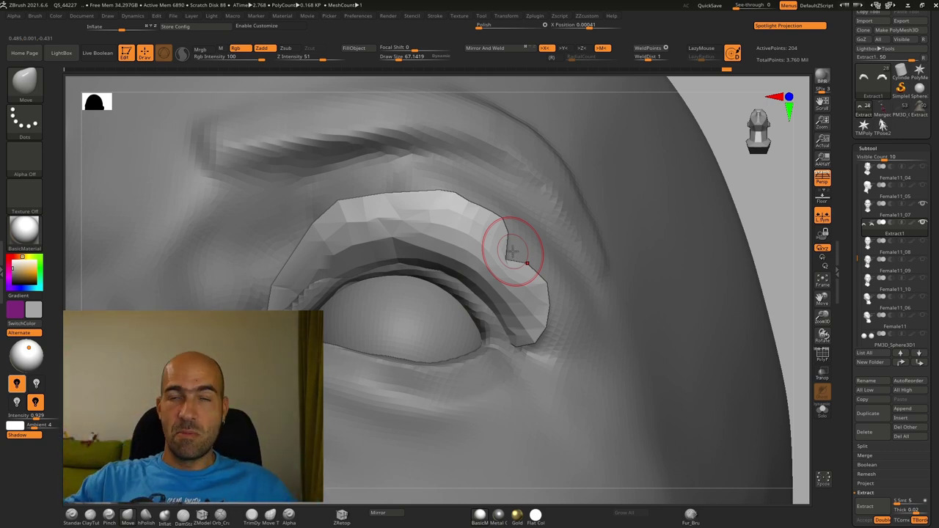
Pull two pointed lash tips out of the strip at the outer corner of the eye with the Move brush.
mouse_move(781, 229)
mouse_down()
mouse_move(796, 228)
mouse_move(778, 232)
mouse_up()
drag(555, 336, 540, 342)
drag(545, 284, 576, 296)
drag(562, 328, 543, 317)
mouse_move(733, 251)
mouse_down()
mouse_move(755, 250)
mouse_move(581, 293)
mouse_up()
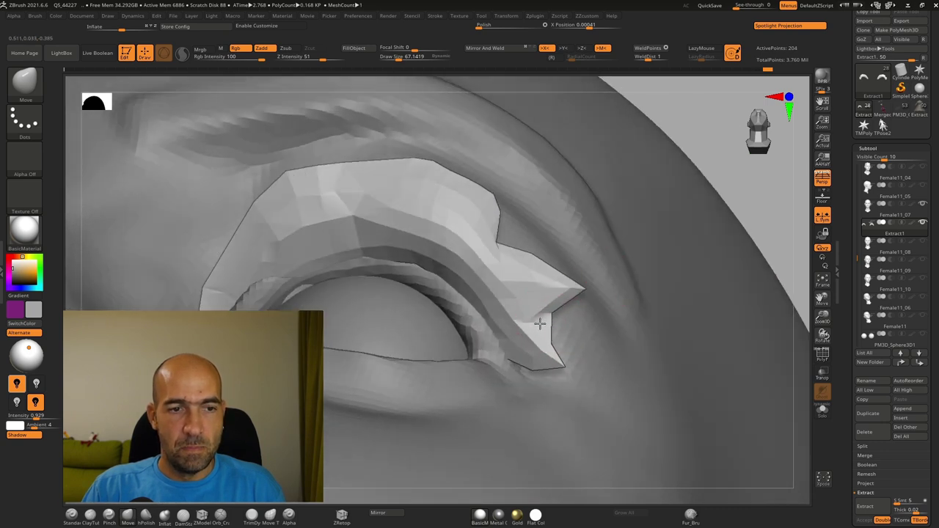
Sharpen the outer lash tips and shape another point and the upper edge of the strip with the Move brush.
mouse_move(530, 312)
shift+mouse_down()
mouse_move(541, 313)
mouse_move(527, 308)
shift+mouse_up()
drag(580, 288, 571, 291)
drag(538, 257, 529, 266)
mouse_move(501, 214)
mouse_down()
mouse_move(520, 213)
mouse_move(508, 200)
mouse_up()
mouse_move(677, 109)
alt+mouse_down()
mouse_move(670, 103)
mouse_move(647, 140)
alt+mouse_up()
drag(495, 216, 477, 213)
drag(365, 192, 332, 220)
drag(414, 180, 416, 186)
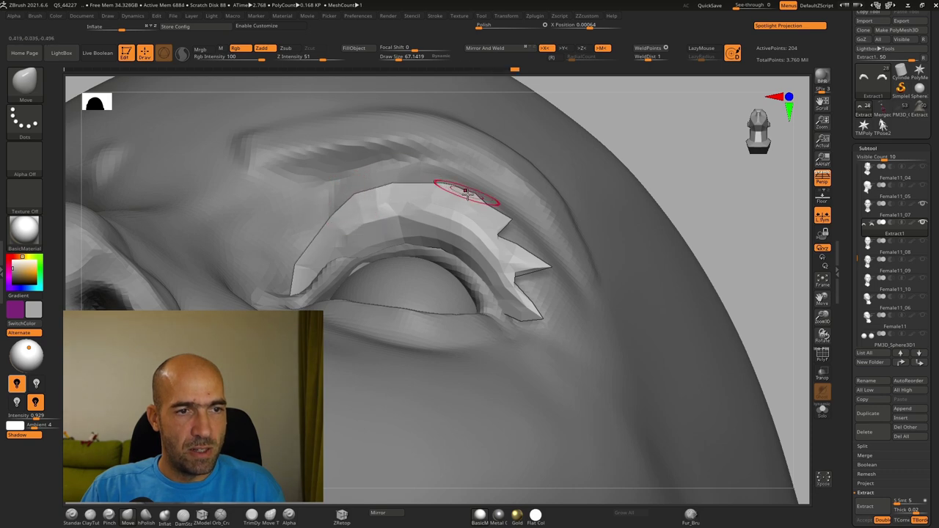
Adjust the upper edge of the eyelash strips from the front with the Move brush.
click(72, 517)
mouse_move(706, 175)
mouse_down()
mouse_move(710, 240)
mouse_move(660, 126)
mouse_move(721, 161)
mouse_move(548, 127)
mouse_move(601, 161)
mouse_move(667, 164)
mouse_move(624, 189)
mouse_up()
key(b)
key(m)
key(v)
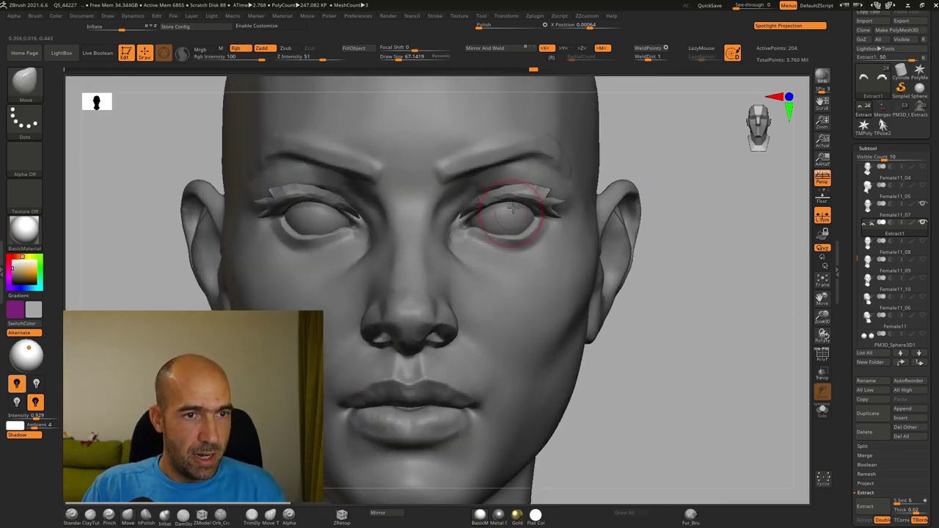
drag(502, 196, 527, 189)
mouse_move(661, 193)
mouse_down()
mouse_move(708, 172)
mouse_move(690, 213)
mouse_up()
Rework the inner ends of the eyelash strips with the Standard brush and smooth them, checking from above.
key(b)
key(s)
key(t)
mouse_move(465, 213)
mouse_down()
mouse_move(522, 218)
mouse_move(449, 220)
mouse_up()
mouse_move(472, 190)
shift+mouse_down()
mouse_move(411, 237)
mouse_move(408, 256)
shift+mouse_up()
drag(719, 153, 697, 187)
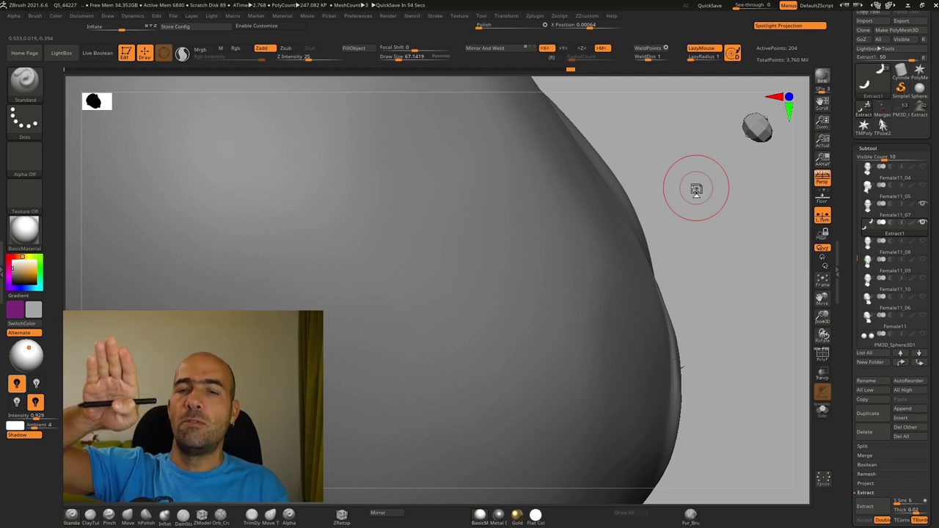
alt+drag(739, 288, 658, 185)
shift+drag(694, 339, 671, 232)
Pull an additional lash point from the strip's upper edge and reshape the neighbouring tips with the Move brush.
key(b)
key(m)
key(v)
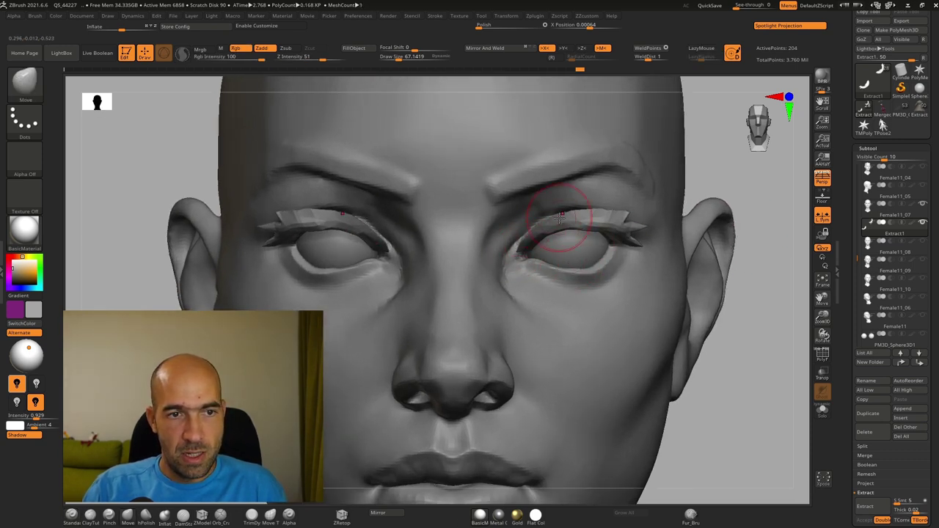
alt+drag(766, 176, 686, 257)
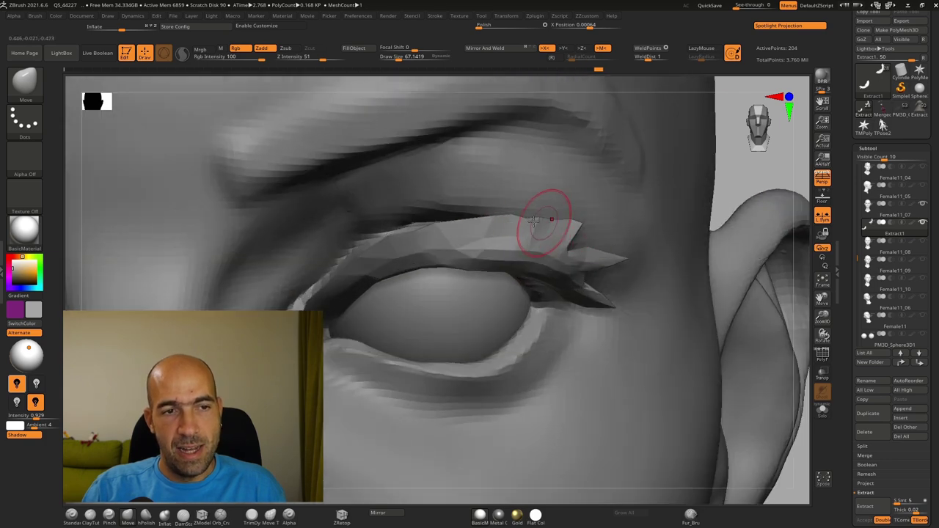
mouse_move(732, 193)
alt+mouse_down()
mouse_move(679, 193)
mouse_move(704, 177)
mouse_move(722, 183)
alt+mouse_up()
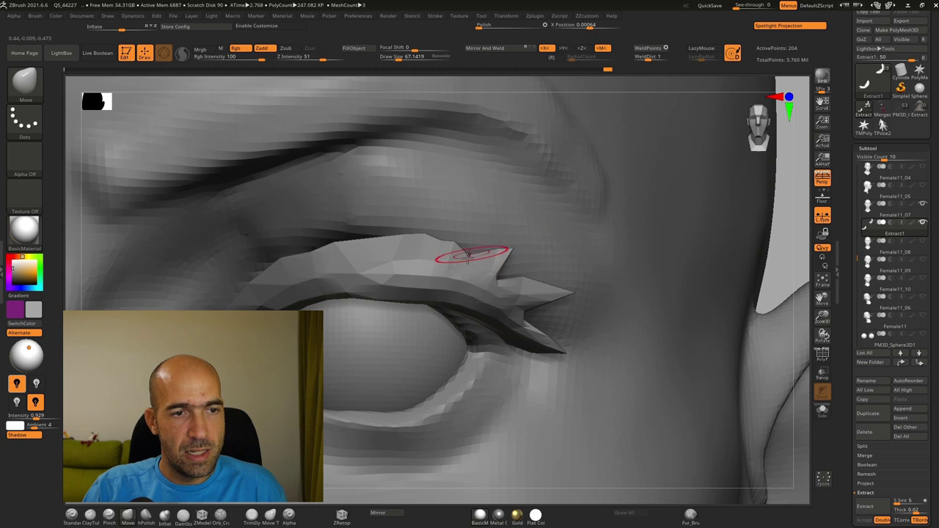
mouse_move(453, 243)
mouse_down()
mouse_move(450, 265)
mouse_move(523, 293)
mouse_up()
drag(784, 278, 704, 260)
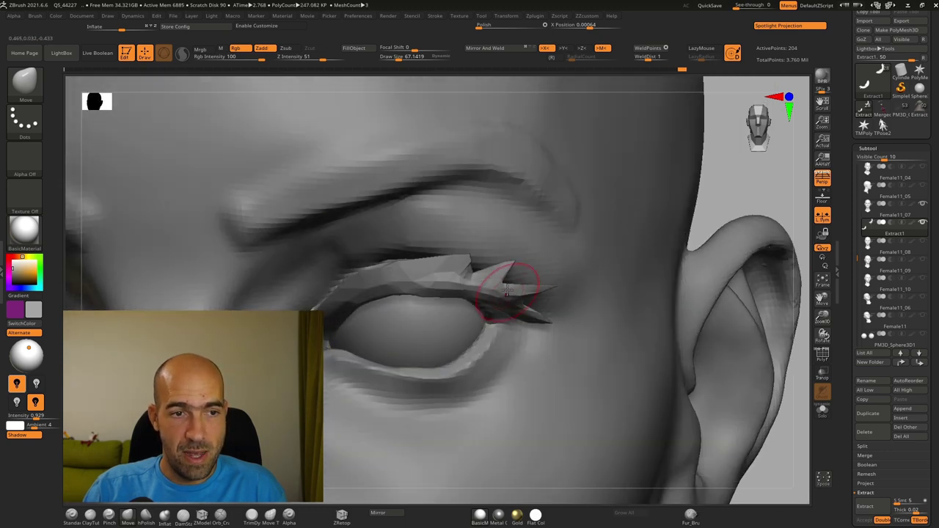
Reshape the outer lash points and work over the strip's surface with the Move, Smooth and Standard brushes.
drag(500, 271, 496, 278)
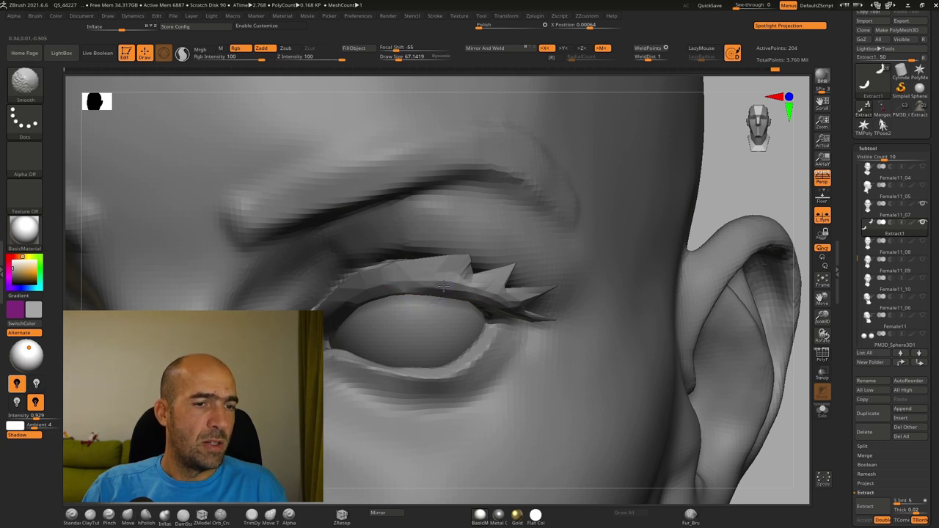
key(b)
key(s)
key(t)
drag(741, 198, 644, 201)
key(b)
key(m)
key(v)
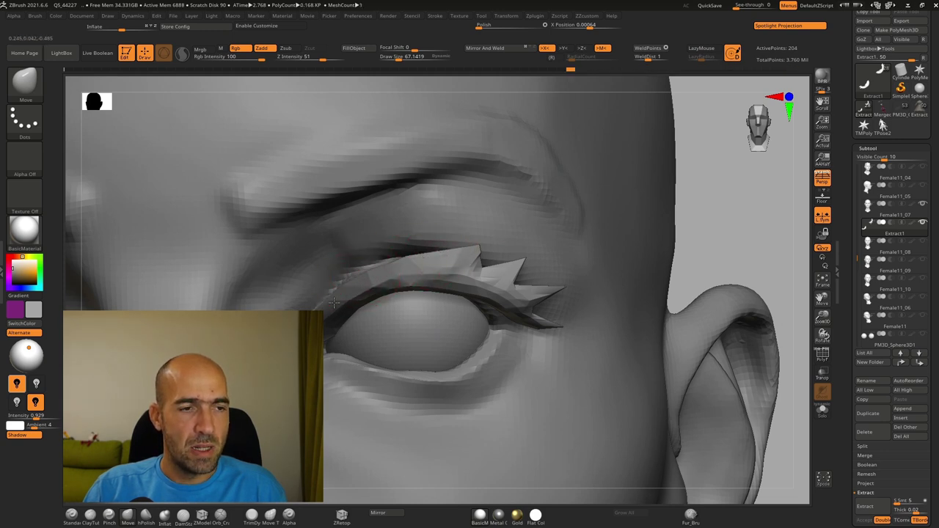
Fill the eyelash strips with black and set the active colour back to light grey.
alt+drag(694, 229, 560, 267)
alt+drag(625, 303, 700, 264)
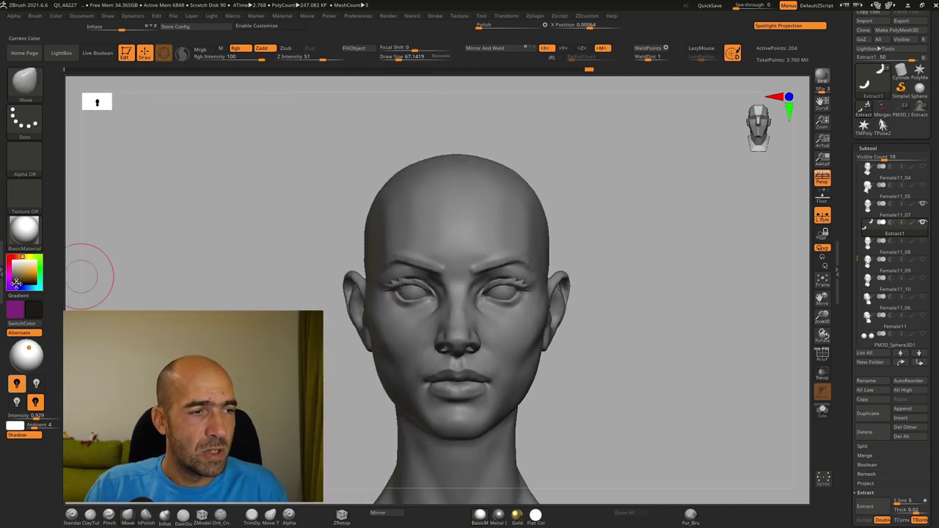
click(18, 282)
click(360, 54)
click(9, 266)
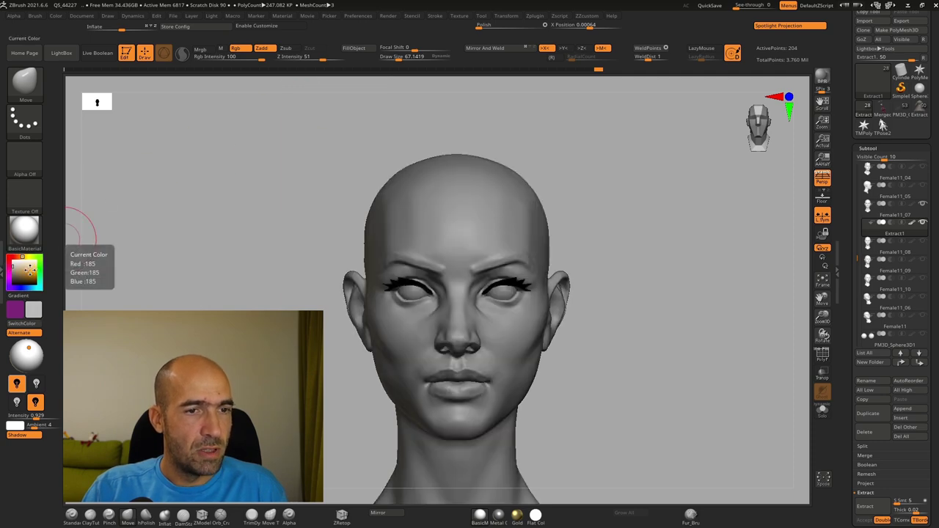
Fill the eyeballs with the ToyPlastic material and restore Rgb mode with BasicMaterial as the active material.
drag(666, 275, 699, 302)
drag(643, 288, 659, 286)
alt+click(524, 281)
drag(728, 254, 730, 265)
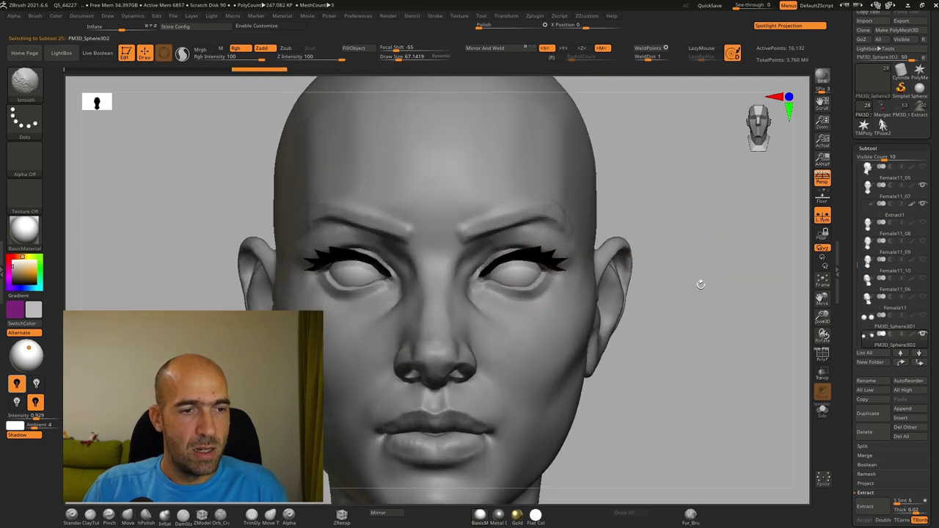
click(531, 519)
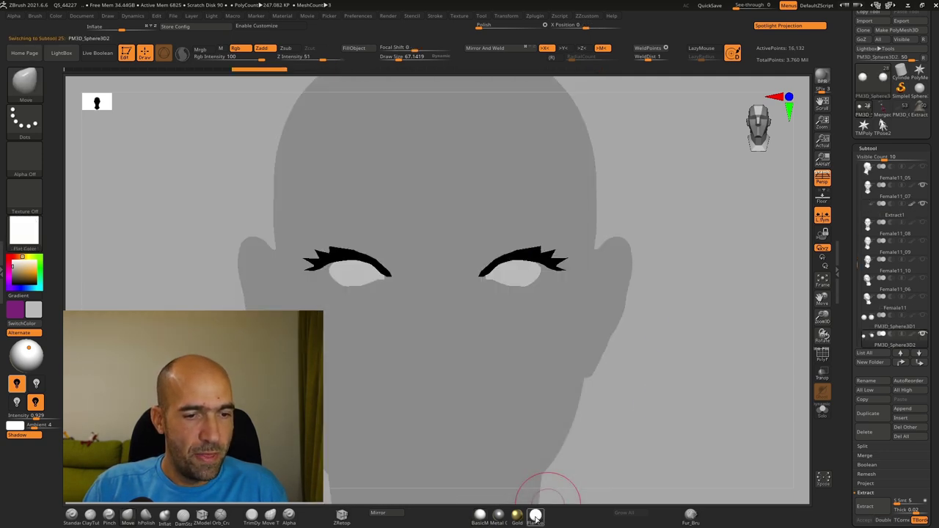
click(538, 520)
click(463, 445)
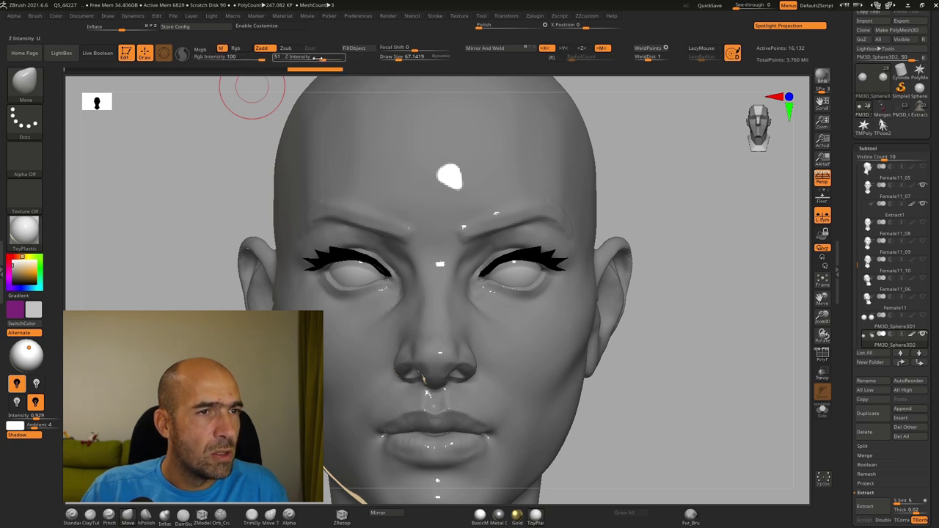
click(236, 49)
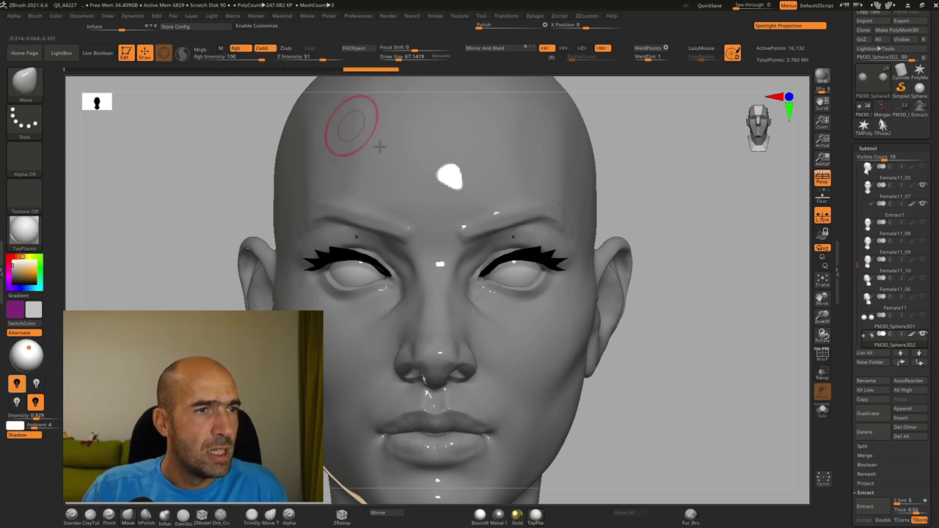
alt+drag(679, 386, 629, 390)
click(480, 517)
alt+drag(652, 350, 719, 390)
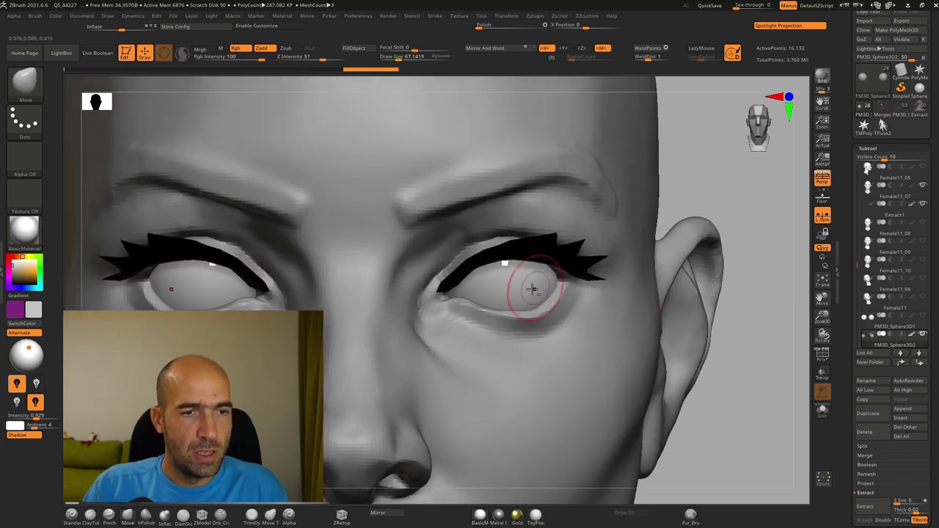
Mask a round iris on each eyeball, invert the mask and push the irises inward with a negative Inflate.
mouse_move(505, 273)
ctrl+mouse_down()
mouse_move(512, 282)
mouse_move(501, 286)
ctrl+mouse_up()
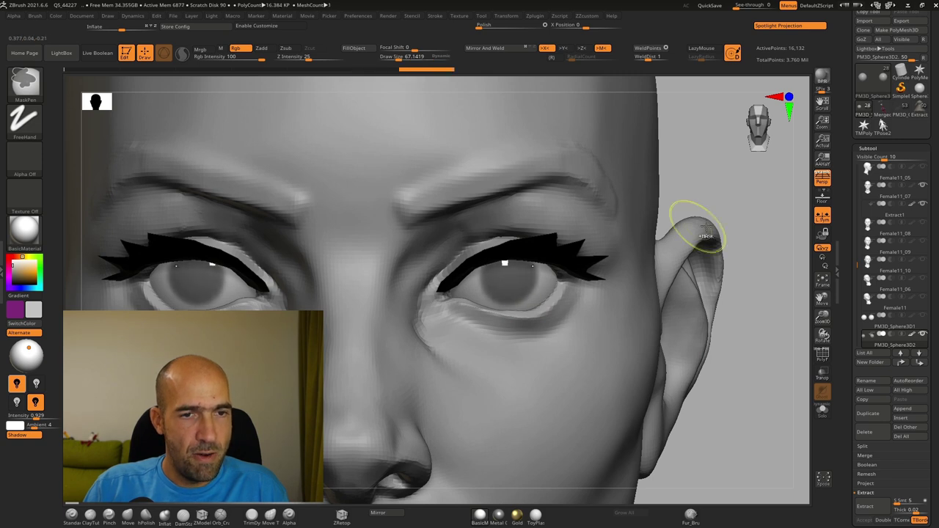
ctrl+click(720, 207)
drag(723, 201, 664, 199)
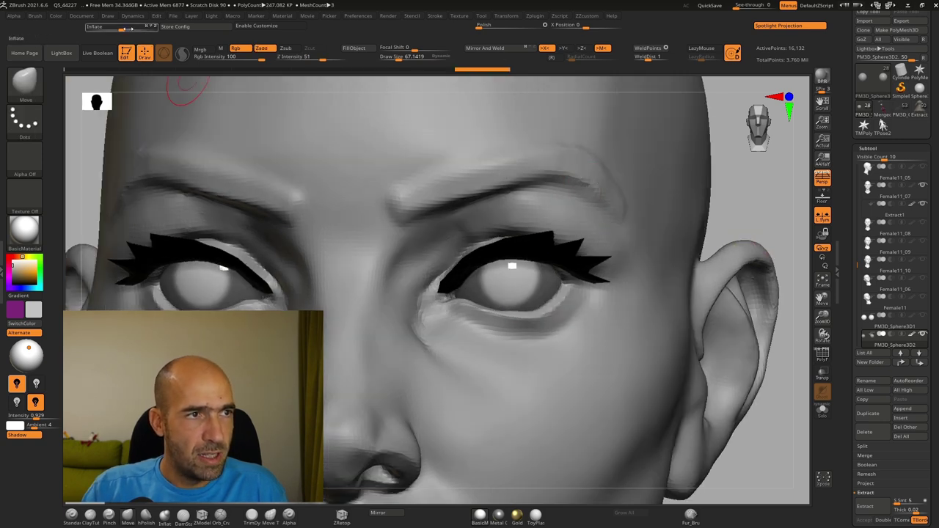
drag(128, 29, 120, 29)
mouse_move(698, 197)
alt+mouse_down()
mouse_move(720, 188)
mouse_move(710, 175)
alt+mouse_up()
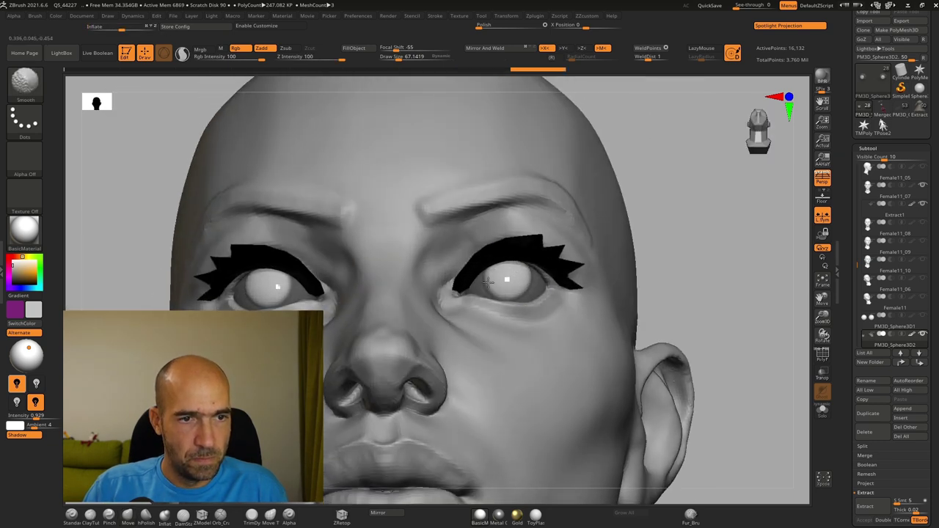
Clear the iris mask and smooth the eyeball surface, checking the eyes from below and from the front.
shift+right_drag(625, 273, 697, 266)
mouse_move(679, 313)
ctrl+right_down()
mouse_move(671, 312)
mouse_move(675, 280)
ctrl+right_up()
ctrl+right_drag(675, 279, 679, 311)
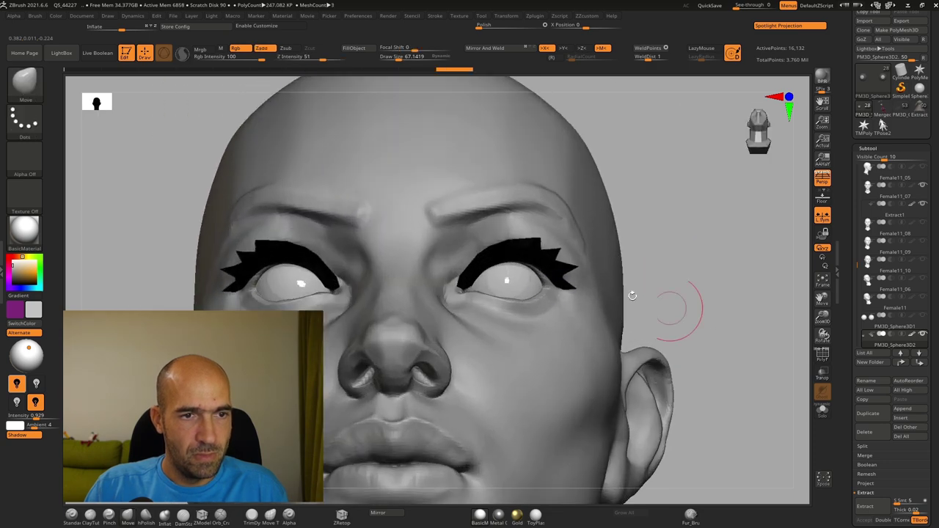
shift+drag(533, 300, 509, 300)
ctrl+right_drag(733, 269, 693, 346)
right_drag(693, 347, 668, 331)
right_drag(670, 287, 688, 301)
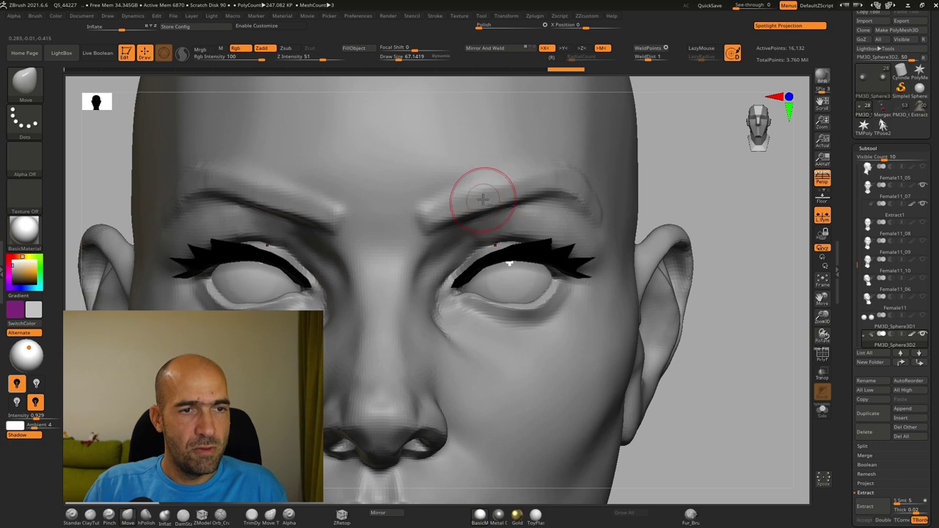
Select the Female11_07 head and mask both eyebrows with a smaller brush to preview them darkened, checking from the side.
alt+click(484, 200)
right_drag(692, 201, 688, 222)
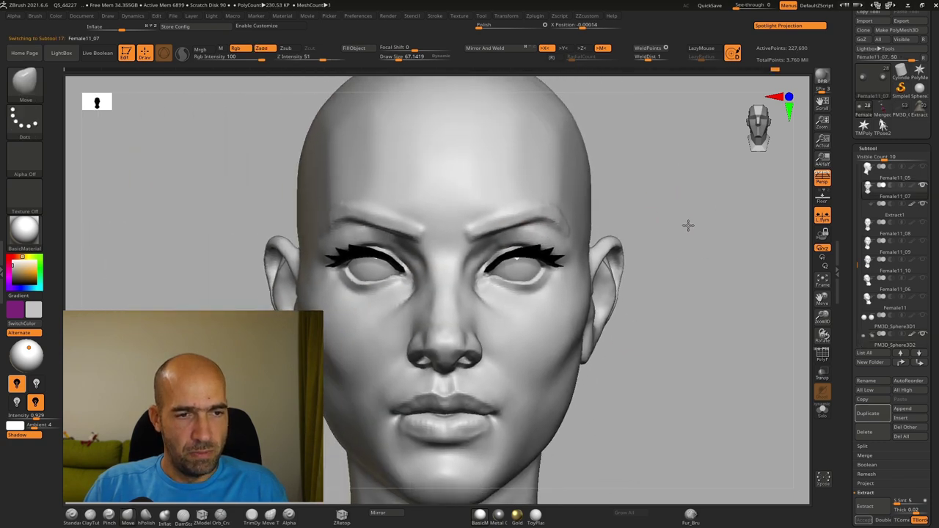
scroll(687, 221, up, 1)
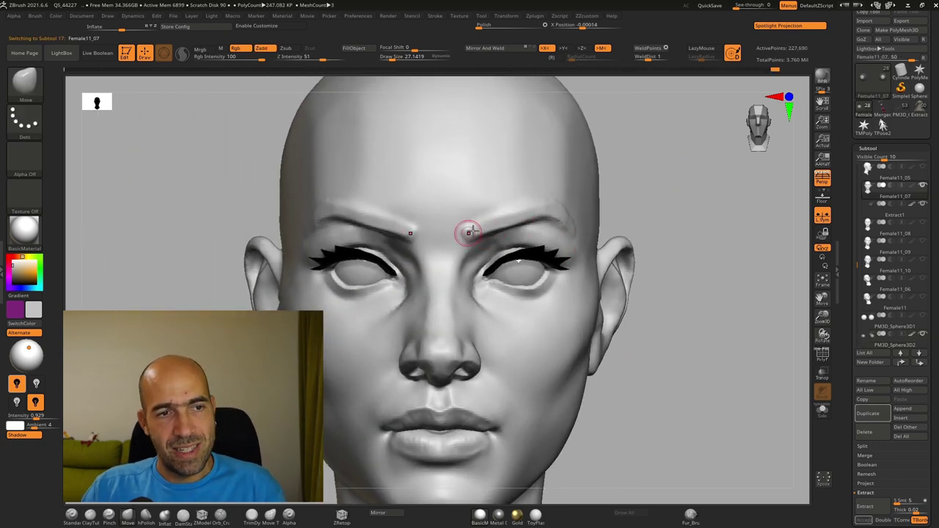
key(ctrl)
ctrl+drag(488, 228, 544, 211)
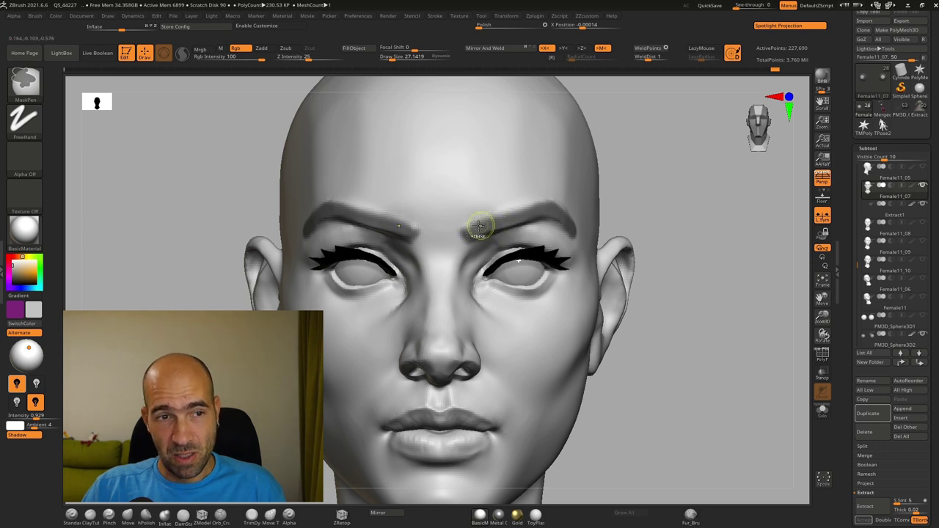
drag(677, 234, 572, 199)
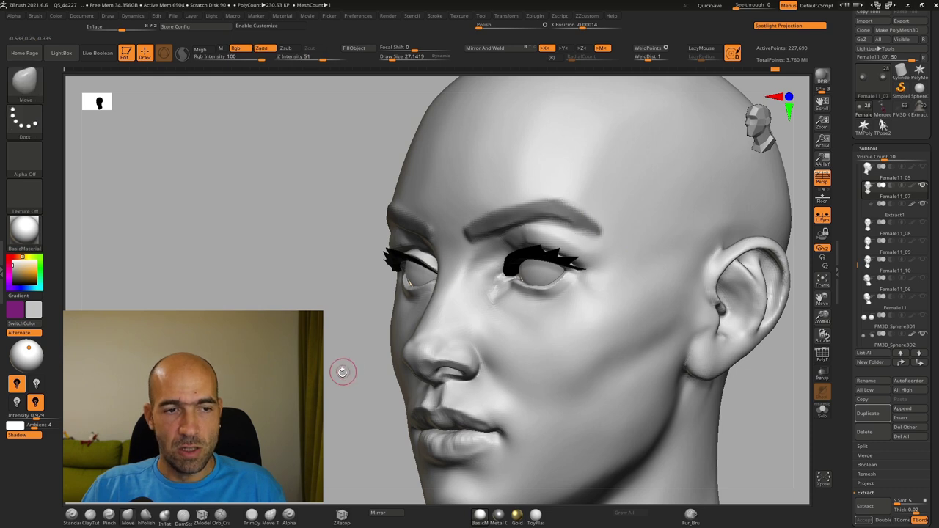
shift+drag(349, 366, 380, 342)
alt+drag(694, 270, 705, 274)
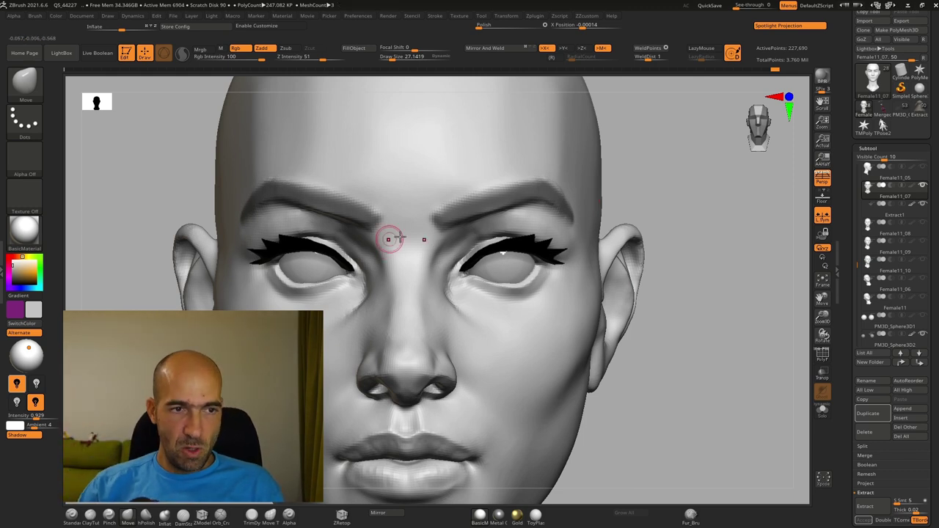
Mask the upper eyelids above the lashes to preview eye shadow and view the face from both sides.
key(shift)
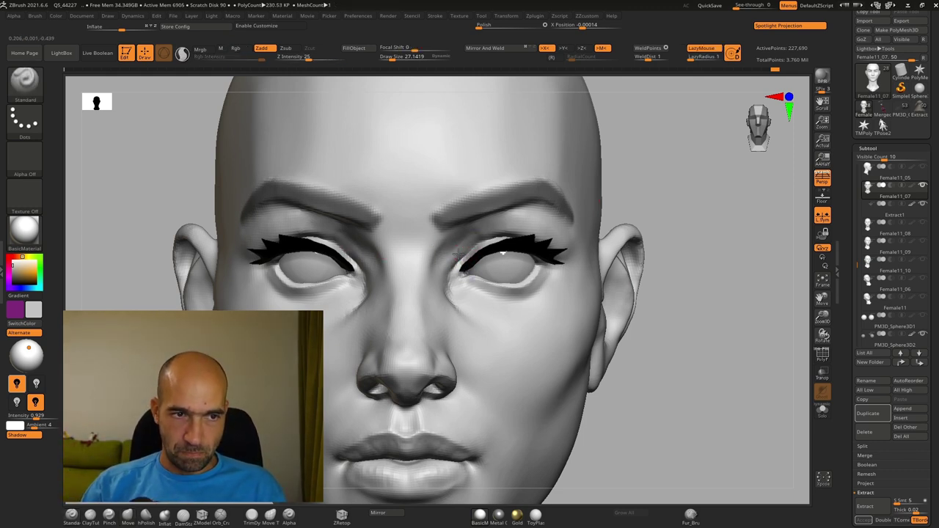
key(shift)
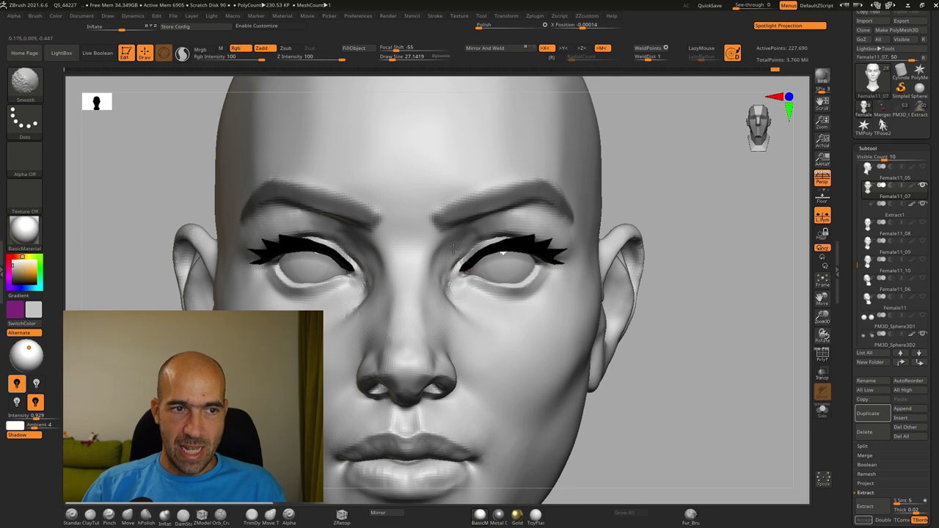
mouse_move(672, 244)
mouse_down()
mouse_move(696, 246)
mouse_move(679, 244)
mouse_move(665, 220)
mouse_up()
key(shift)
key(ctrl)
ctrl+drag(482, 243, 515, 244)
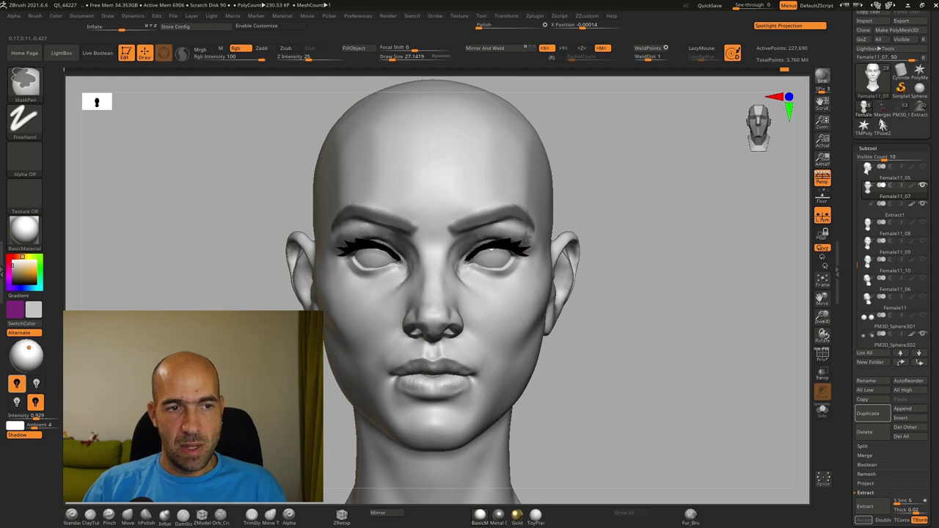
alt+drag(591, 350, 650, 375)
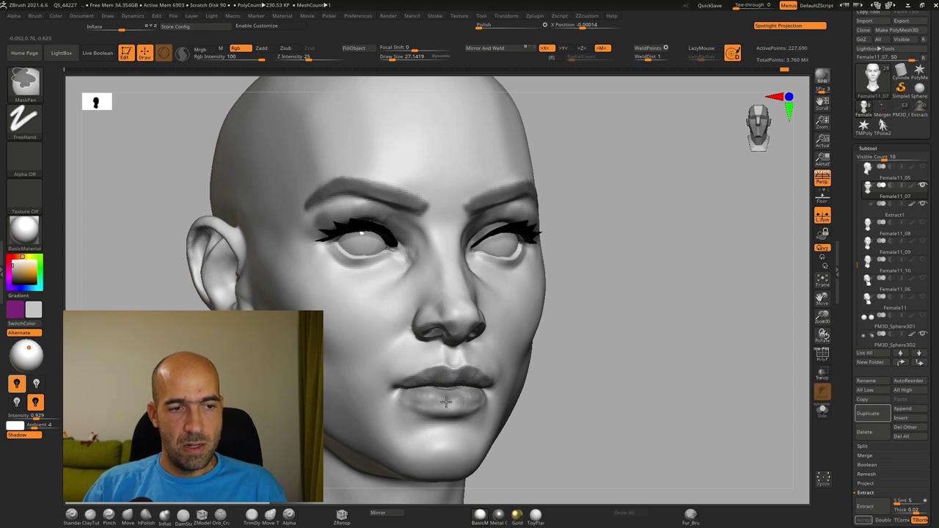
alt+drag(565, 384, 576, 355)
mouse_move(617, 370)
mouse_down()
mouse_move(585, 374)
mouse_move(645, 388)
mouse_move(617, 361)
mouse_move(590, 353)
mouse_up()
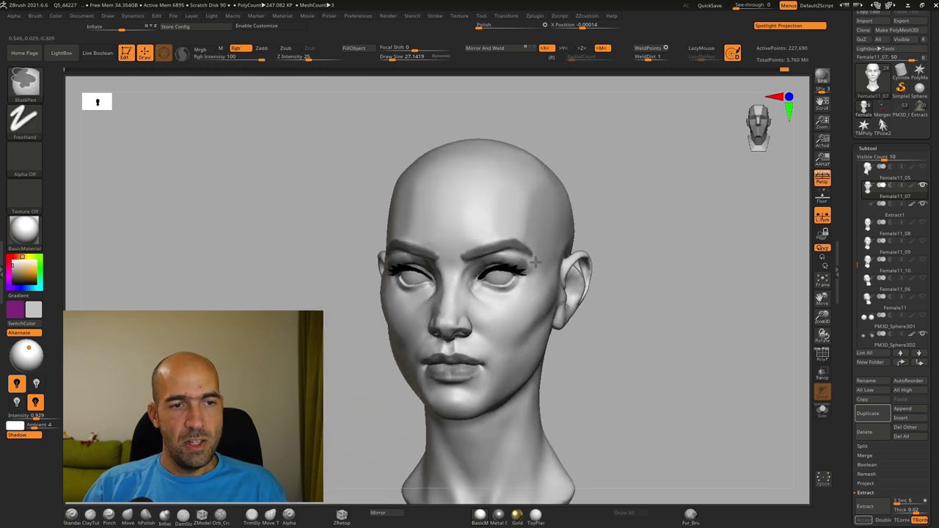
mouse_move(645, 304)
mouse_down()
mouse_move(620, 300)
mouse_move(673, 302)
mouse_move(640, 307)
mouse_up()
Clear the masks and refine the crease where the upper ear meets the head with the DamStandard brush.
key(b)
key(m)
key(v)
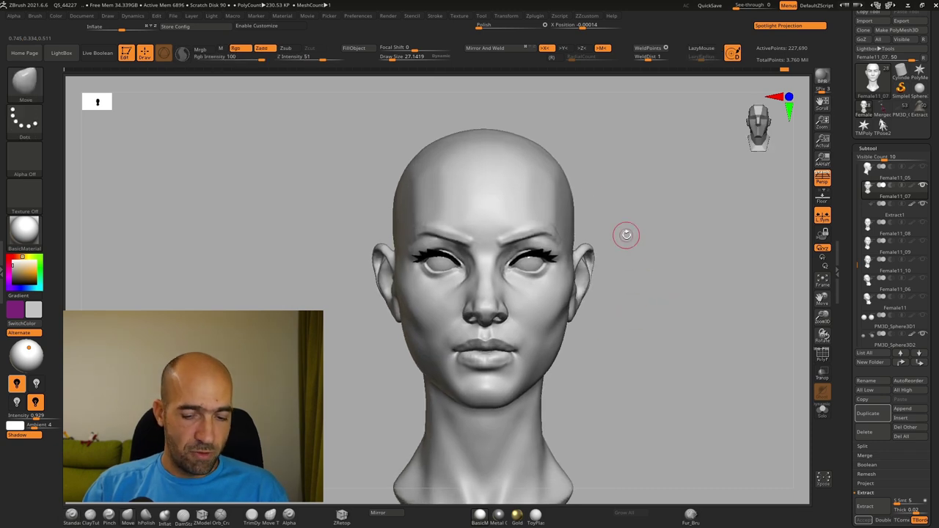
mouse_move(626, 258)
mouse_down()
mouse_move(597, 268)
mouse_move(583, 312)
mouse_up()
key(b)
key(d)
key(s)
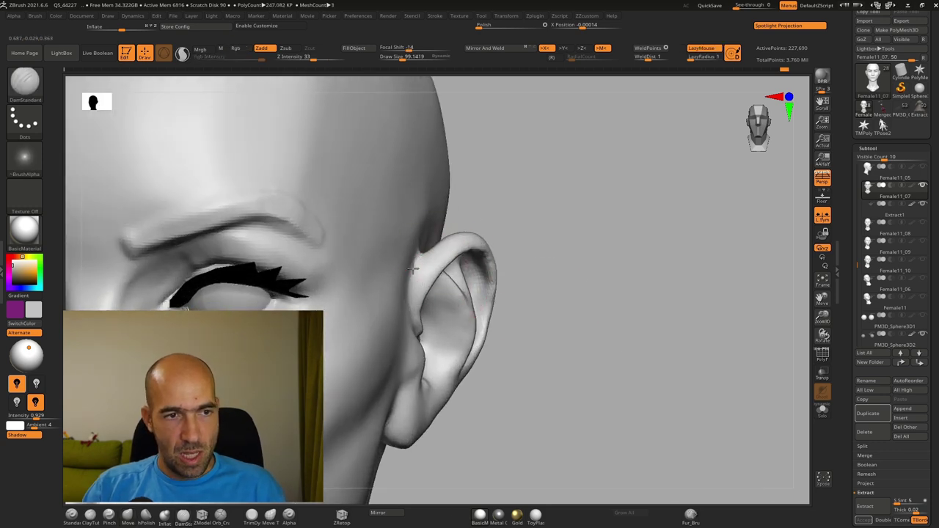
right_drag(466, 259, 476, 252)
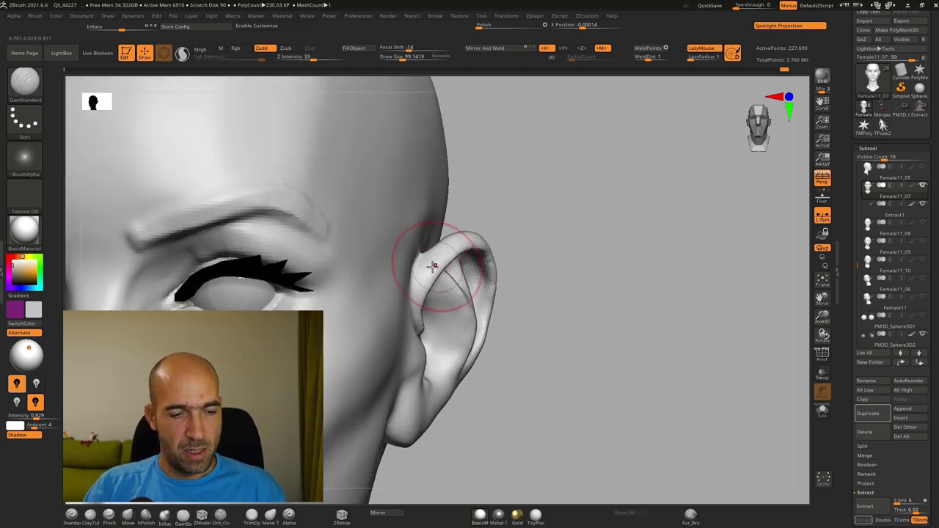
Adjust the front of the upper ear rim with the Move and Standard brushes.
key(b)
key(m)
key(v)
key(b)
key(s)
key(t)
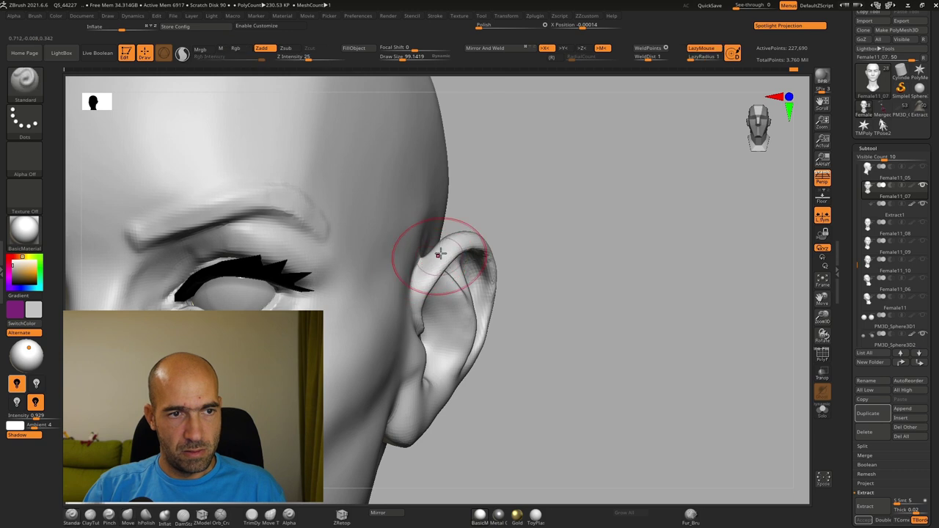
mouse_move(531, 273)
mouse_down()
mouse_move(585, 262)
mouse_move(641, 273)
mouse_move(557, 214)
mouse_move(723, 264)
mouse_move(714, 315)
mouse_move(501, 278)
mouse_move(492, 256)
mouse_move(521, 274)
mouse_up()
key(b)
key(m)
key(v)
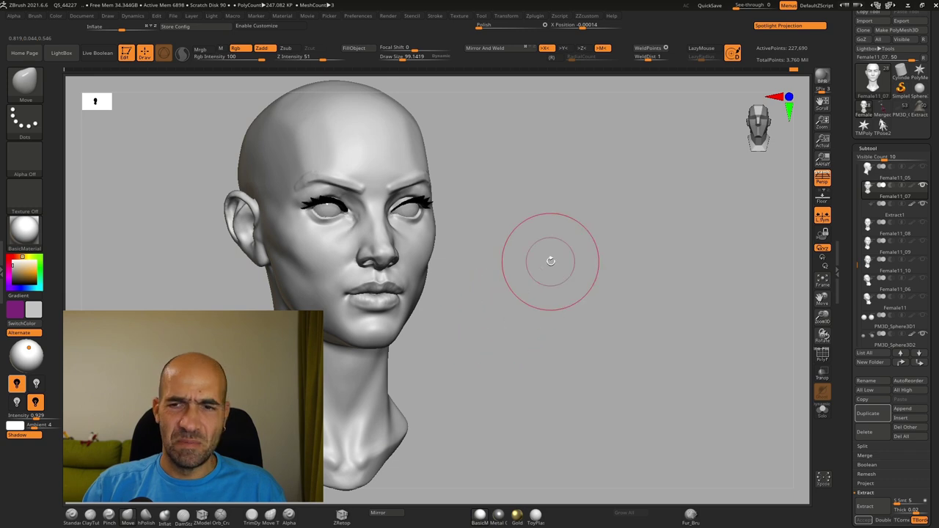
Leave a canvas snapshot of the finished head and display the Female11_08 head beside it in place of Female11_07.
mouse_move(877, 283)
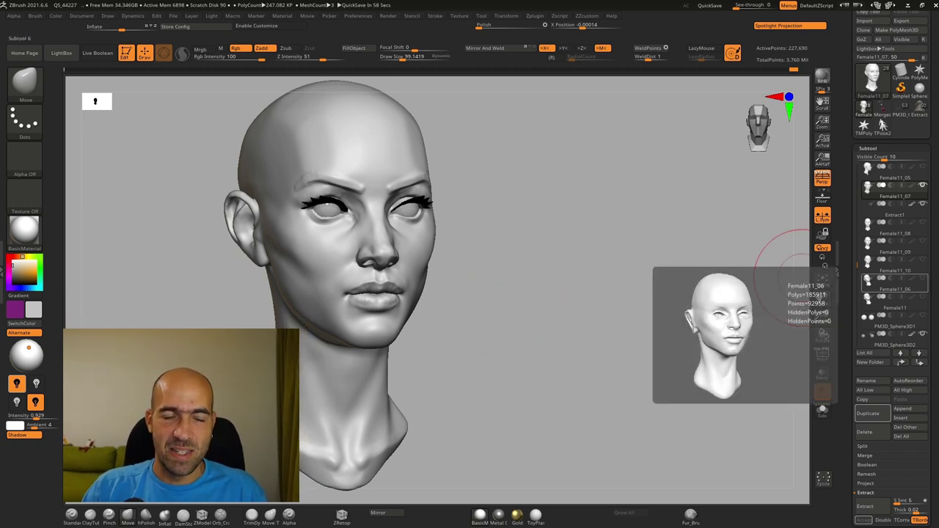
mouse_move(564, 281)
mouse_down()
mouse_move(522, 280)
mouse_move(537, 287)
mouse_move(487, 270)
mouse_move(505, 269)
mouse_move(496, 270)
mouse_up()
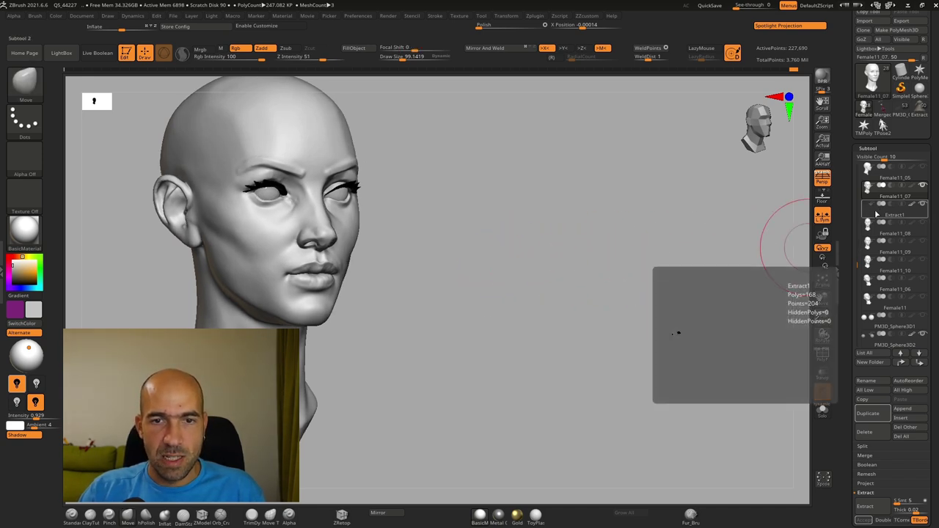
click(920, 233)
click(920, 233)
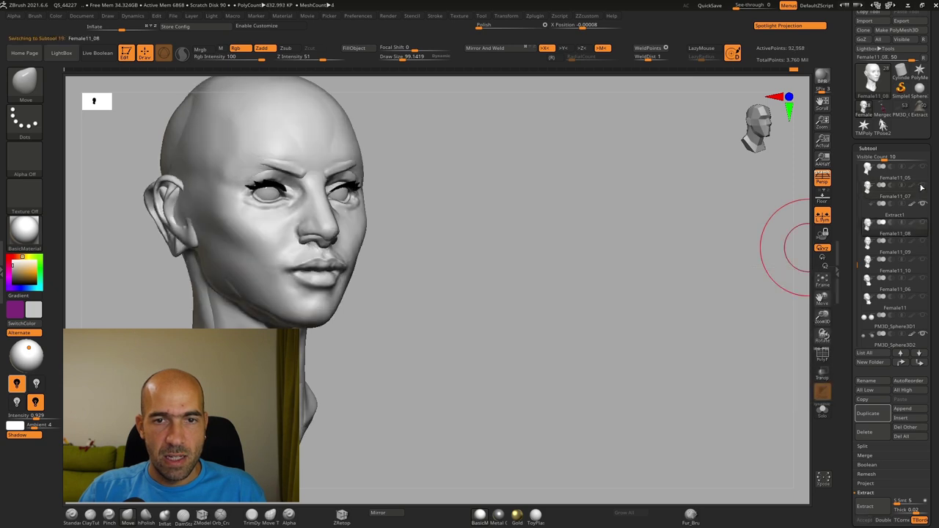
mouse_move(514, 285)
alt+mouse_down()
mouse_move(757, 296)
mouse_move(729, 303)
mouse_move(749, 380)
mouse_move(725, 377)
alt+mouse_up()
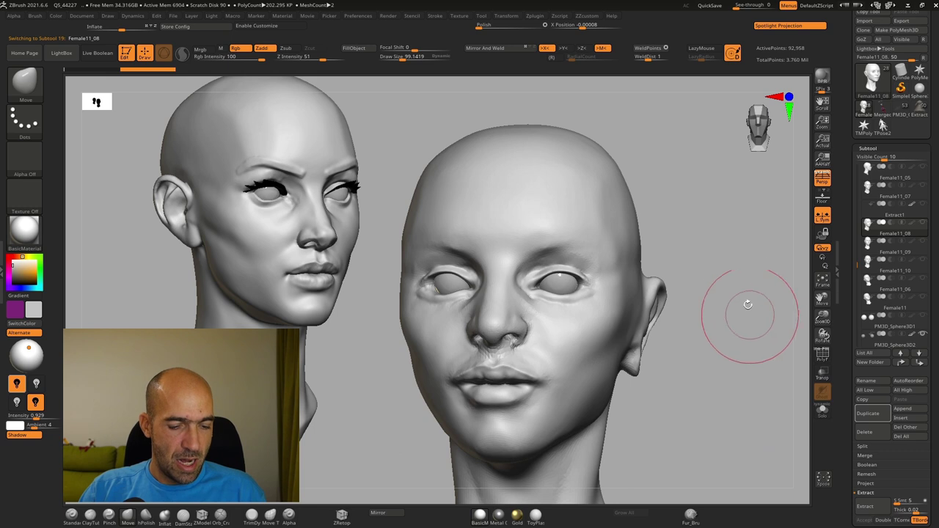
Build up textured, hair-like eyebrows along the brow ridges of the Female11_08 head with the ClayTubes brush.
key(b)
key(c)
key(t)
mouse_move(525, 255)
mouse_down()
mouse_move(561, 235)
mouse_move(590, 246)
mouse_up()
drag(668, 259, 729, 254)
drag(708, 316, 738, 316)
drag(557, 311, 489, 337)
mouse_move(747, 303)
alt+mouse_down()
mouse_move(701, 306)
mouse_move(681, 296)
alt+mouse_up()
Undo the last ClayTubes strokes on the Female11_08 head.
key(ctrl+z)
drag(672, 328, 700, 327)
key(ctrl+z)
key(ctrl+z)
key(ctrl+z)
key(ctrl+z)
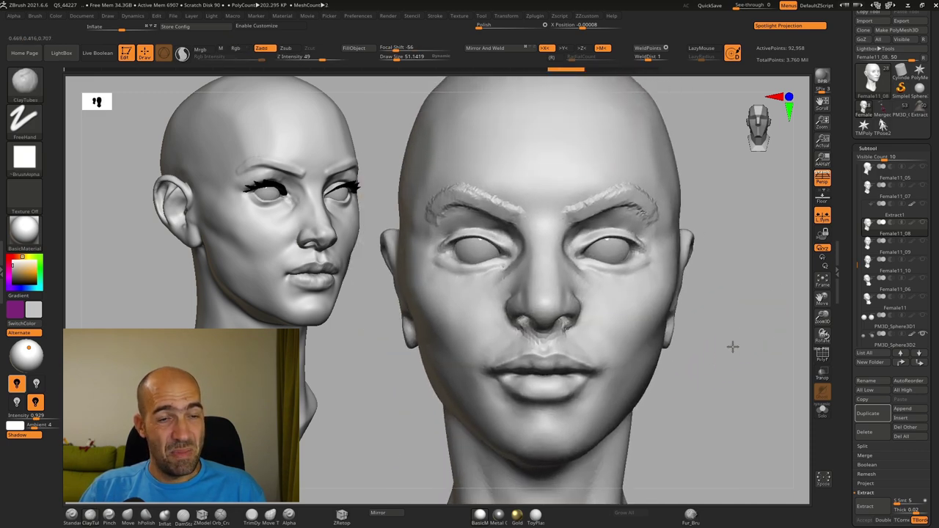
Mask the upper eyelids and eyebrows of the Female11_08 head to preview them darkened, using redo to restore strokes.
mouse_move(617, 234)
ctrl+mouse_down()
mouse_move(601, 233)
mouse_move(654, 217)
ctrl+mouse_up()
mouse_move(606, 197)
ctrl+mouse_down()
mouse_move(583, 202)
mouse_move(647, 183)
ctrl+mouse_up()
key(ctrl+shift+z)
key(ctrl+shift+z)
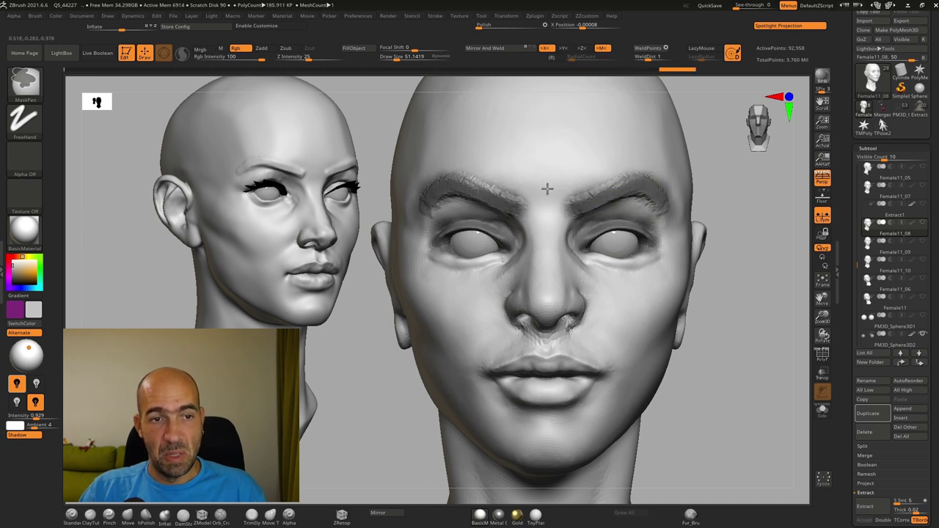
Mask the lips of the Female11_08 head to preview them darkened, and view the make-up from the front and side.
mouse_move(544, 374)
ctrl+mouse_down()
mouse_move(593, 383)
mouse_move(587, 365)
mouse_move(568, 386)
ctrl+mouse_up()
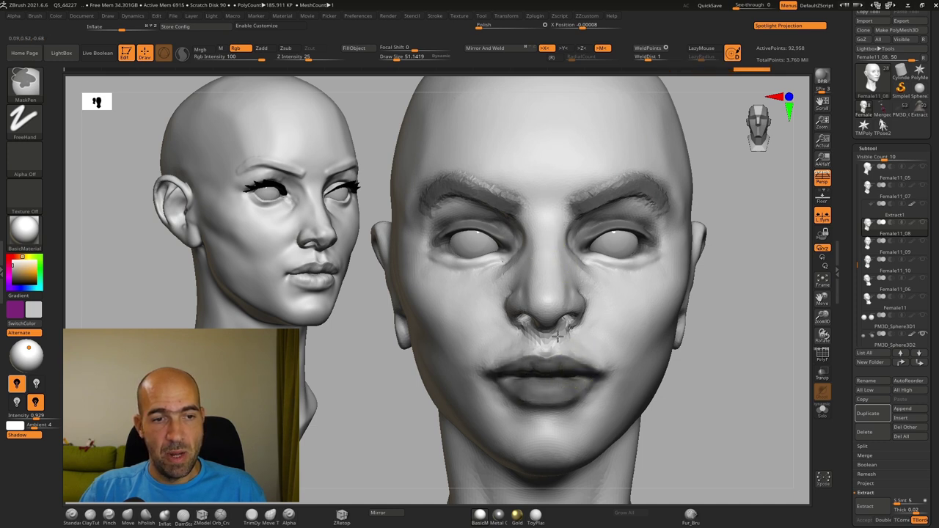
ctrl+drag(560, 336, 567, 337)
alt+drag(730, 363, 701, 362)
mouse_move(701, 362)
mouse_down()
mouse_move(719, 360)
mouse_move(696, 356)
mouse_up()
alt+drag(759, 345, 736, 325)
drag(725, 227, 742, 177)
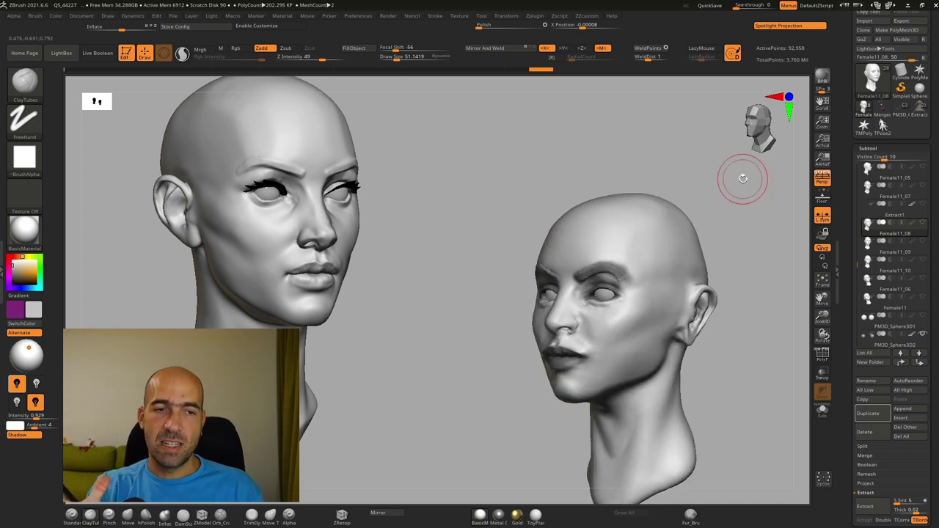
drag(700, 203, 735, 207)
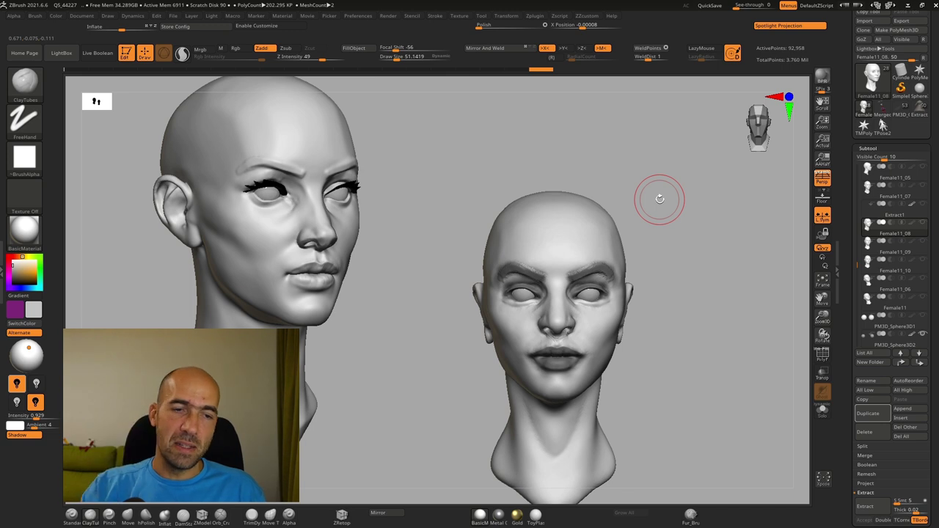
Clear the make-up mask and inspect the plain Female11_08 head from the three-quarter, back and front views.
mouse_move(696, 295)
ctrl+mouse_down()
mouse_move(717, 321)
mouse_move(687, 305)
mouse_move(708, 298)
mouse_move(668, 308)
mouse_move(691, 303)
ctrl+mouse_up()
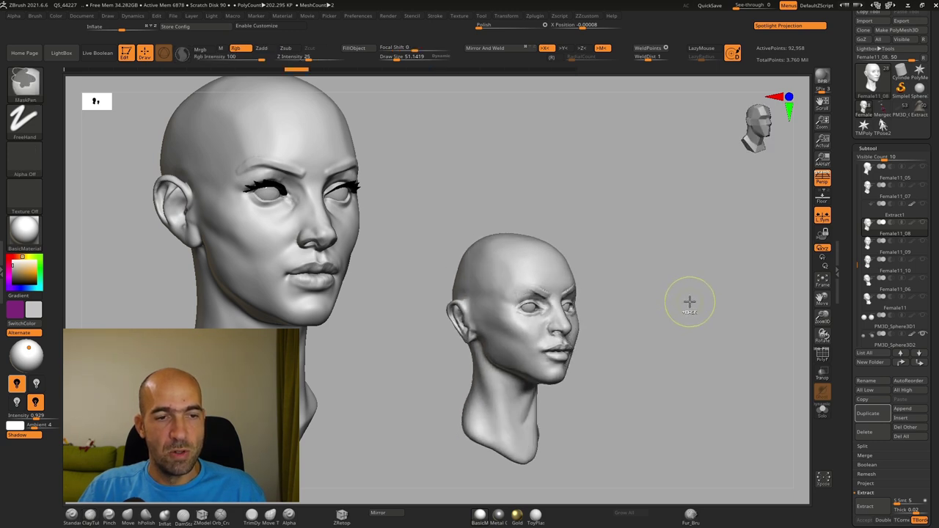
drag(689, 301, 674, 308)
alt+drag(675, 307, 728, 306)
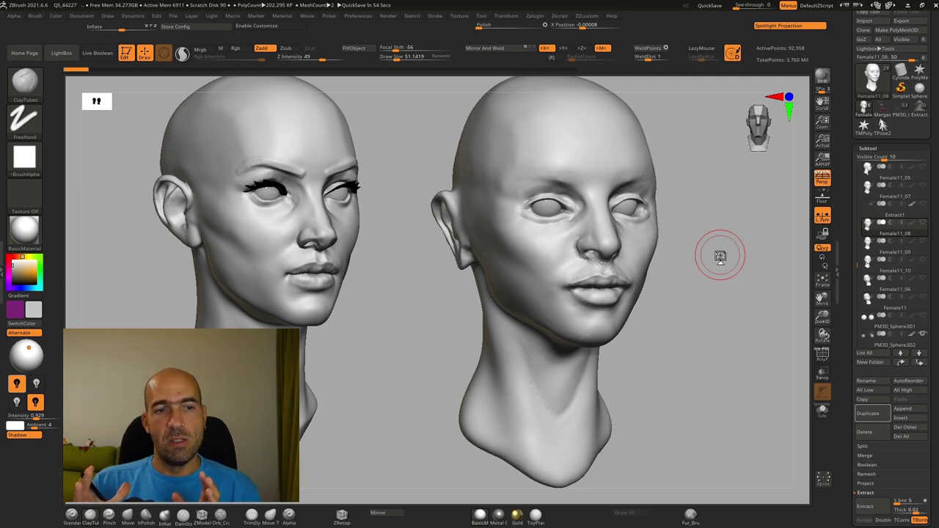
drag(679, 299, 635, 312)
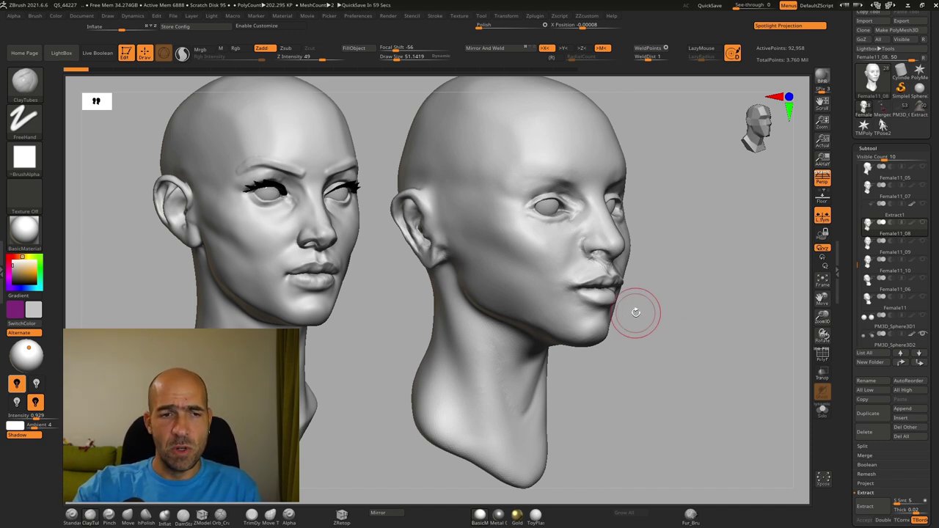
drag(696, 280, 749, 230)
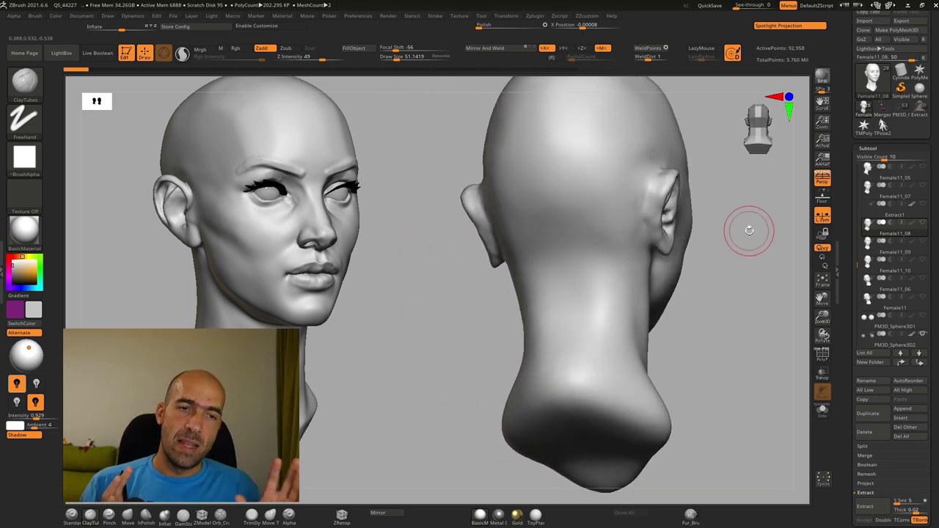
drag(685, 282, 751, 212)
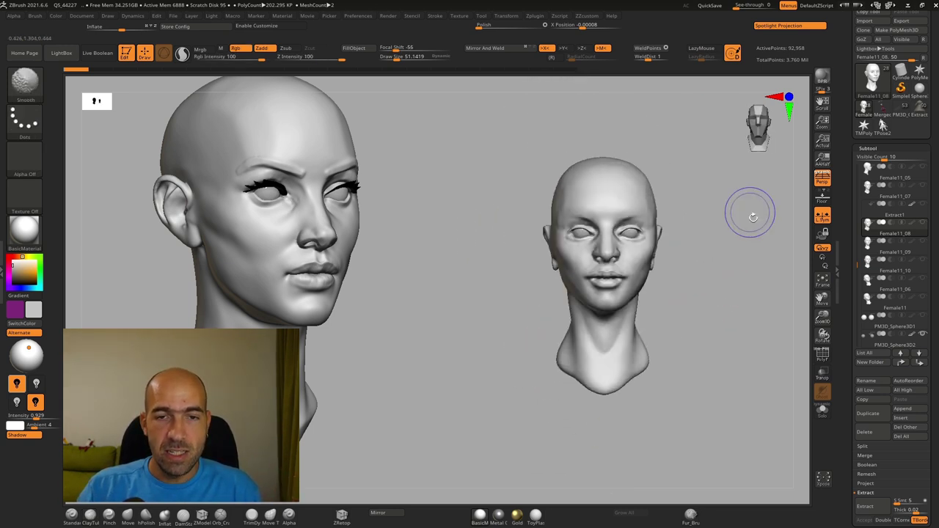
Display the early heads FemaleFback, Female1, Female2 and Female3 one after another beside the finished head to review them.
drag(856, 265, 856, 173)
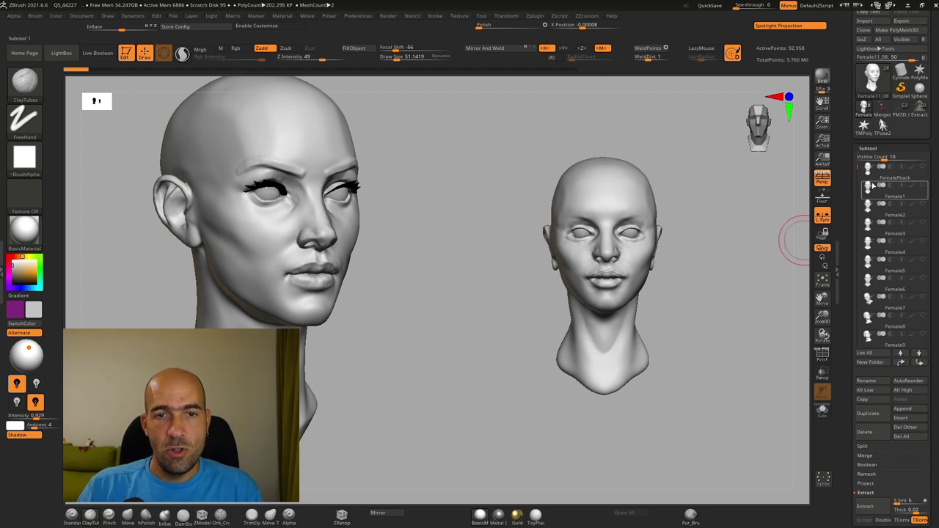
click(871, 179)
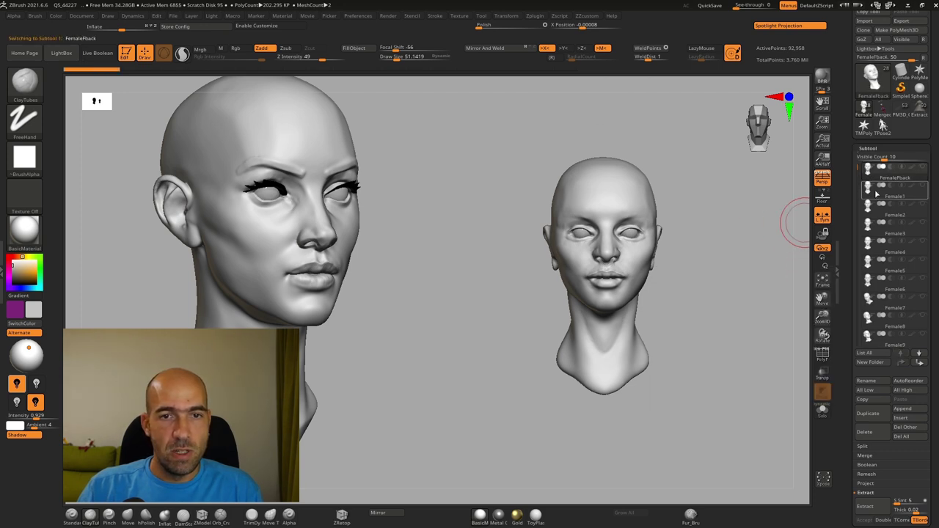
click(906, 198)
alt+drag(734, 295, 737, 319)
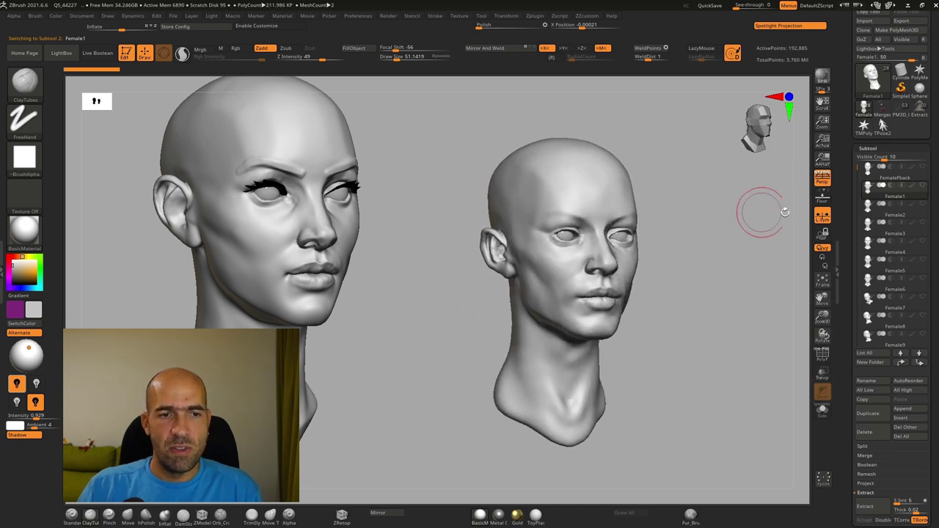
click(920, 209)
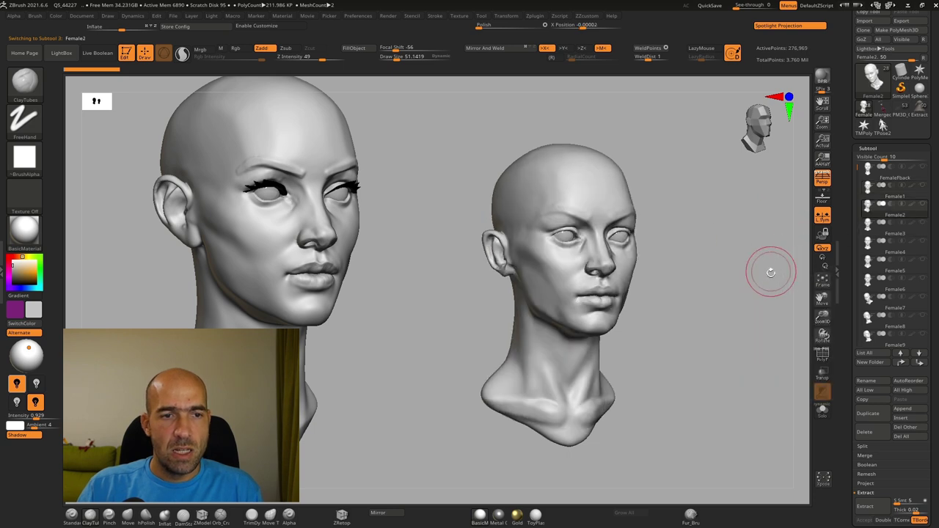
click(916, 229)
Adjust the side of the Female3 face around the outer eye with the Move brush, working from a low angle.
mouse_move(716, 303)
mouse_down()
mouse_move(709, 306)
mouse_move(727, 304)
mouse_up()
mouse_move(663, 213)
mouse_down()
mouse_move(676, 166)
mouse_move(665, 137)
mouse_move(731, 224)
mouse_move(712, 278)
mouse_up()
key(b)
key(m)
key(v)
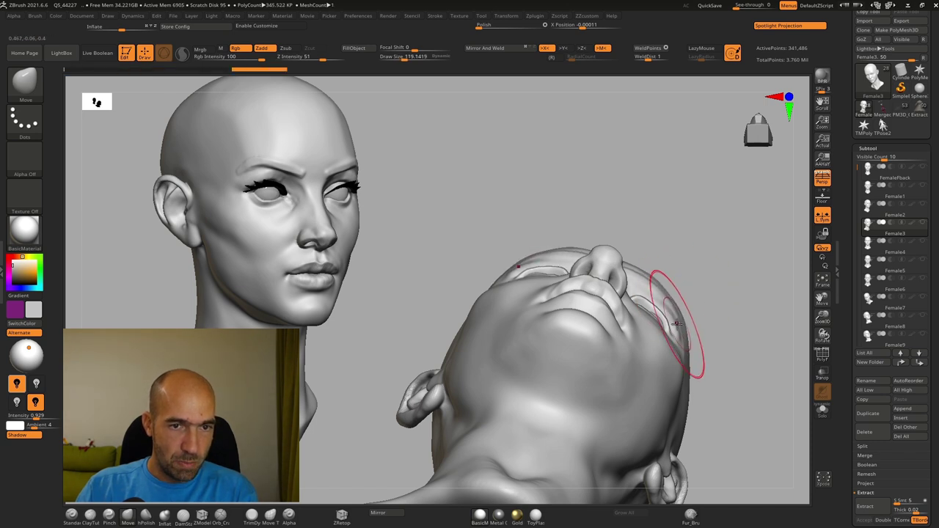
mouse_move(728, 257)
mouse_down()
mouse_move(708, 273)
mouse_move(705, 265)
mouse_up()
drag(677, 317, 679, 314)
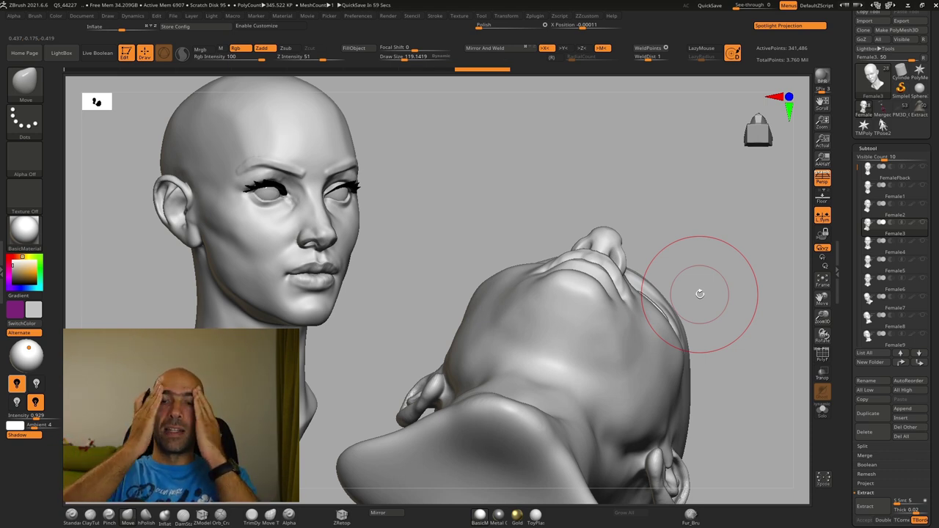
drag(751, 286, 746, 330)
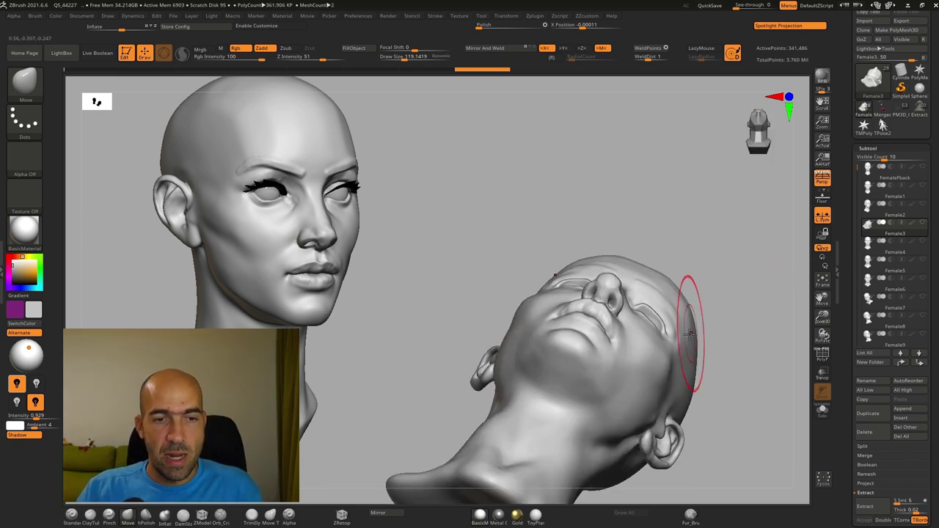
Refine the Female3 face with the Move brush and use redo to compare its earlier and latest shapes from the front.
alt+drag(738, 293, 751, 359)
mouse_move(612, 302)
mouse_down()
mouse_move(577, 274)
mouse_move(577, 282)
mouse_up()
mouse_move(713, 255)
alt+mouse_down()
mouse_move(699, 215)
mouse_move(709, 298)
mouse_move(698, 274)
mouse_move(675, 303)
alt+mouse_up()
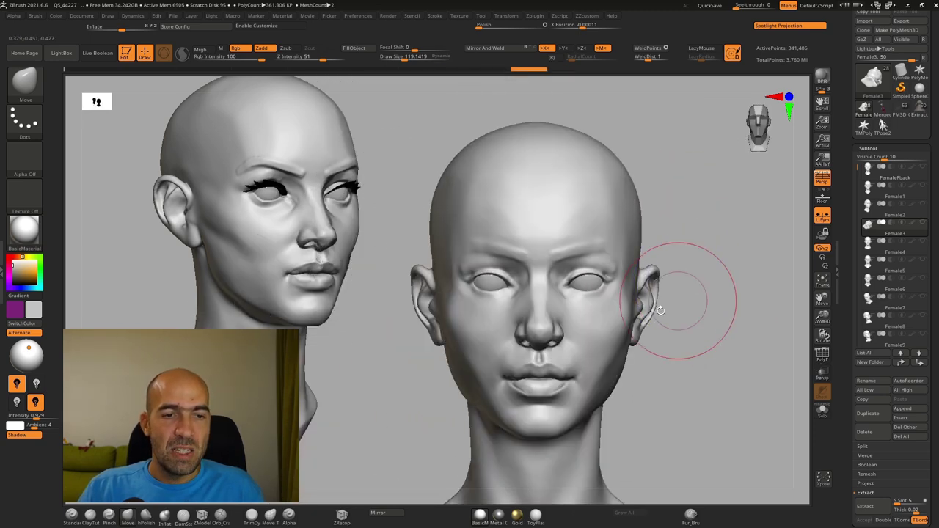
key(ctrl+shift+z)
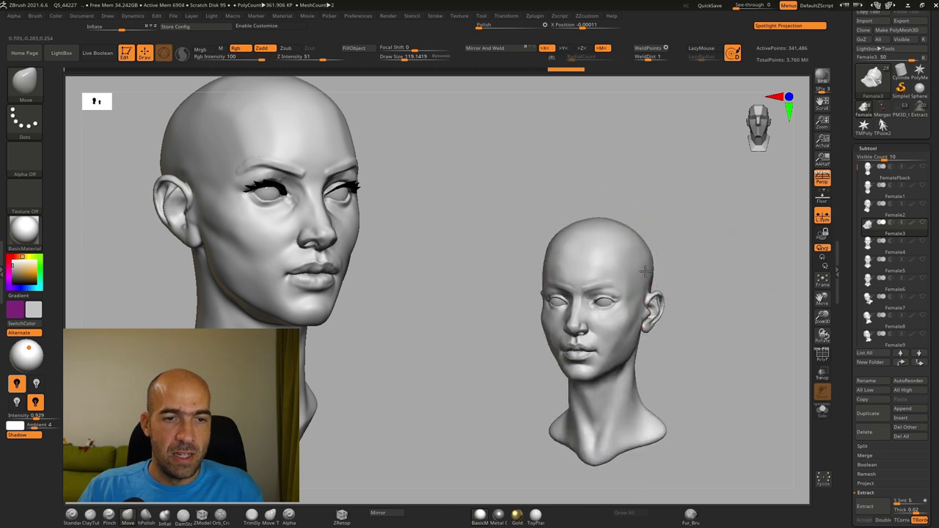
key(ctrl+shift+z)
key(ctrl+shift+z)
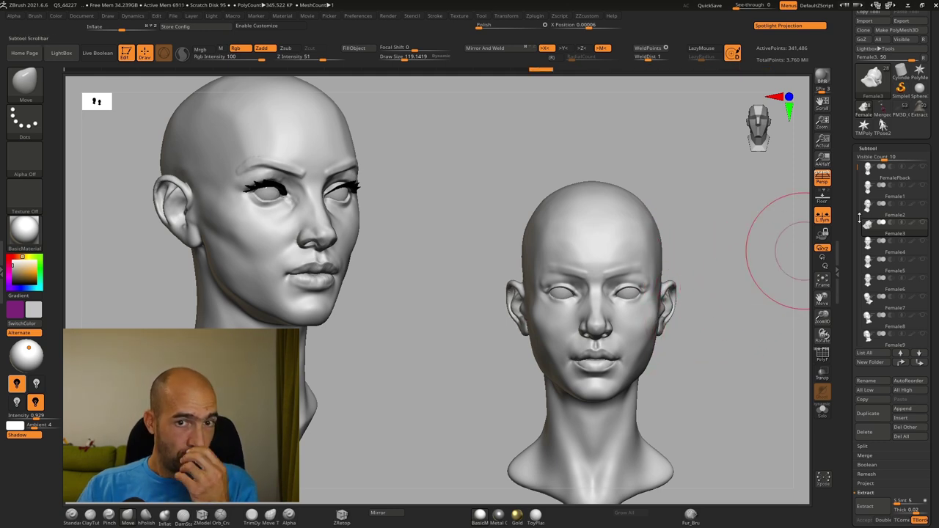
Display the Female4 head, step back through its history with undo, and view it from the front.
click(872, 248)
key(ctrl+z)
key(ctrl+z)
key(ctrl+z)
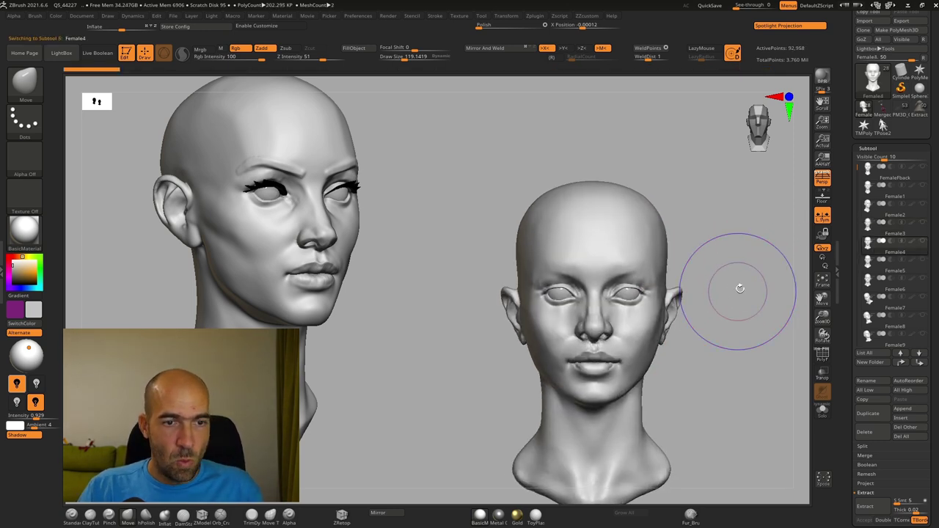
alt+drag(717, 262, 674, 217)
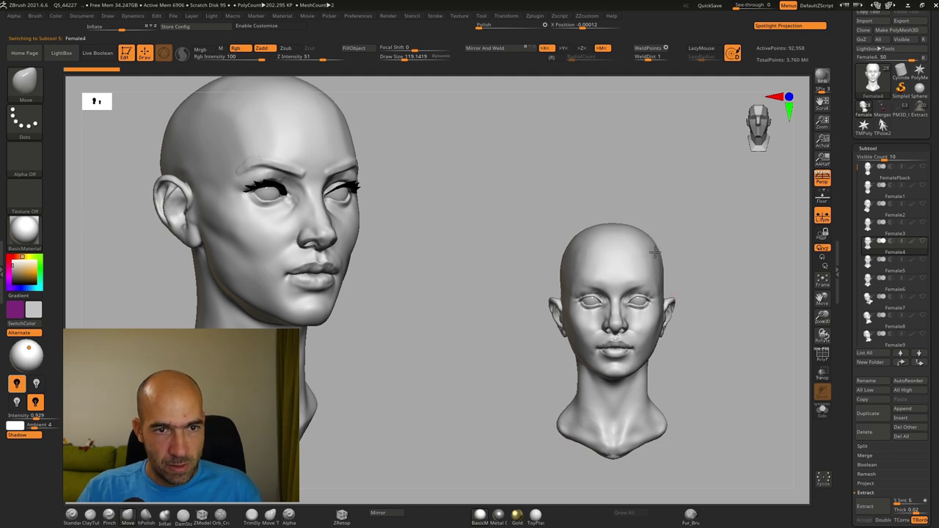
mouse_move(692, 316)
alt+mouse_down()
mouse_move(690, 302)
mouse_move(736, 332)
alt+mouse_up()
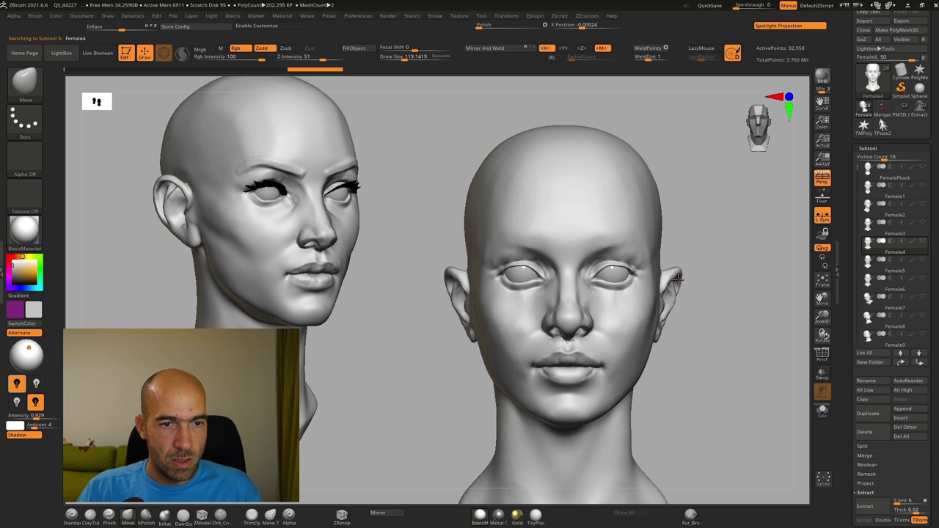
Display the heads Female5 through Female9 in turn to review how the face progresses.
click(872, 270)
alt+drag(769, 300, 723, 318)
key(ctrl+z)
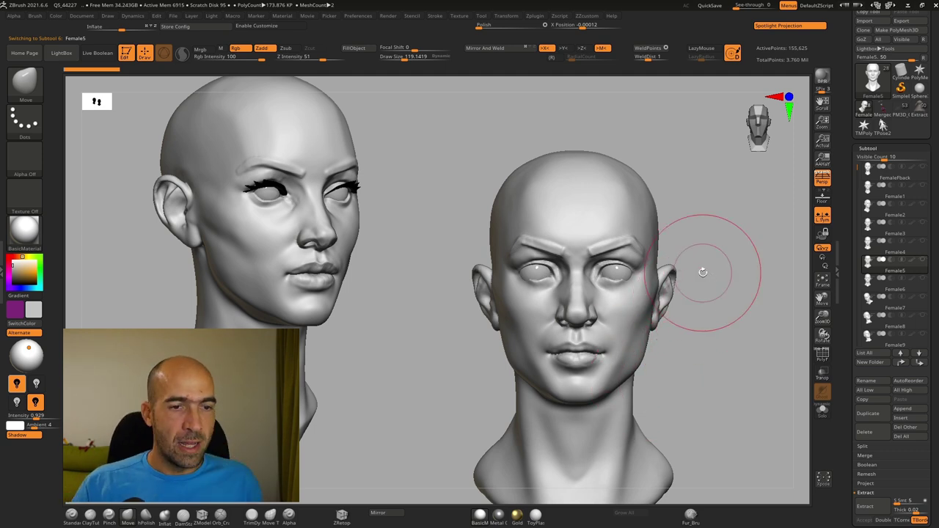
drag(691, 359, 710, 357)
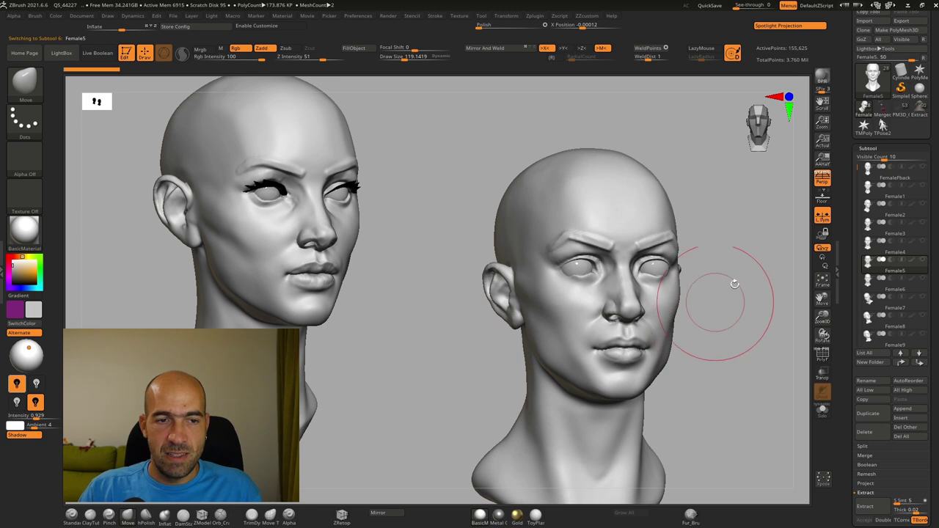
click(874, 291)
mouse_move(734, 347)
mouse_down()
mouse_move(661, 359)
mouse_move(741, 345)
mouse_move(724, 325)
mouse_move(705, 323)
mouse_move(734, 325)
mouse_move(727, 318)
mouse_move(706, 327)
mouse_move(741, 340)
mouse_move(730, 347)
mouse_move(745, 343)
mouse_move(732, 360)
mouse_up()
click(869, 308)
click(873, 327)
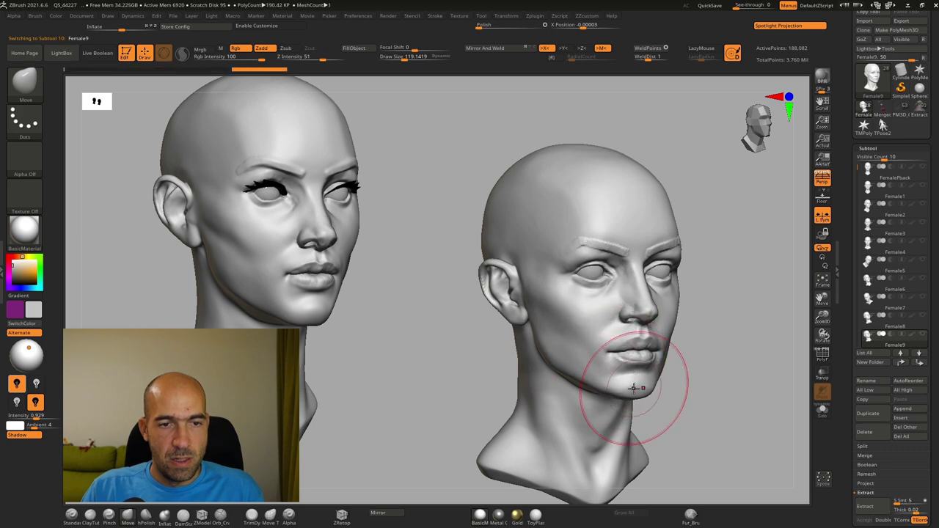
Examine the lips, nose and chin of the Female9 head in profile and three-quarter view.
drag(712, 372, 572, 378)
alt+drag(572, 378, 566, 470)
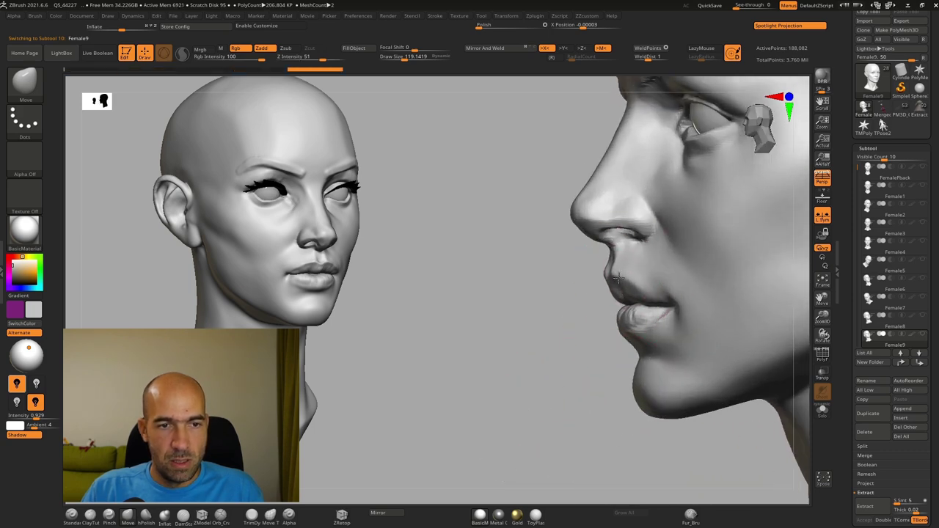
drag(581, 301, 613, 317)
drag(712, 302, 692, 291)
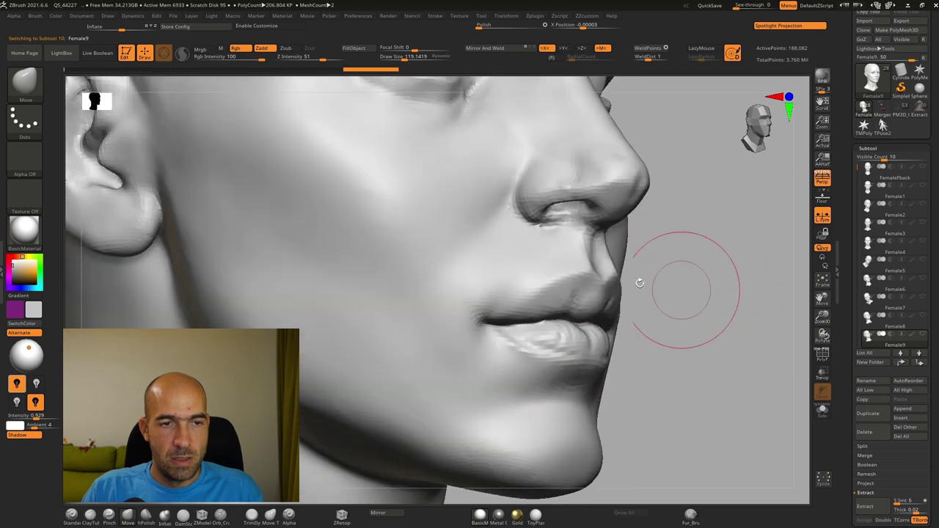
alt+drag(647, 346, 669, 331)
alt+drag(688, 374, 711, 344)
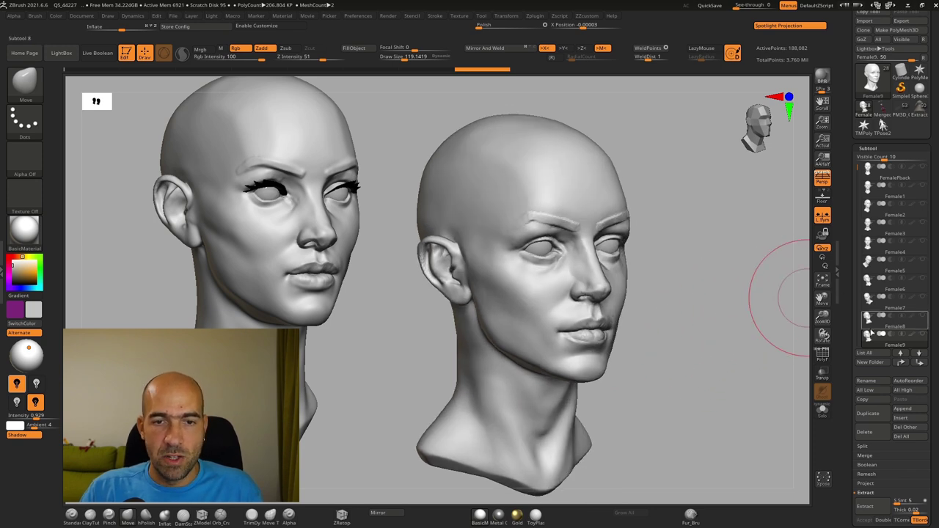
Display the Female10 head and examine its upper lip and mouth profile up close.
drag(859, 168, 859, 211)
click(874, 272)
drag(709, 335, 735, 377)
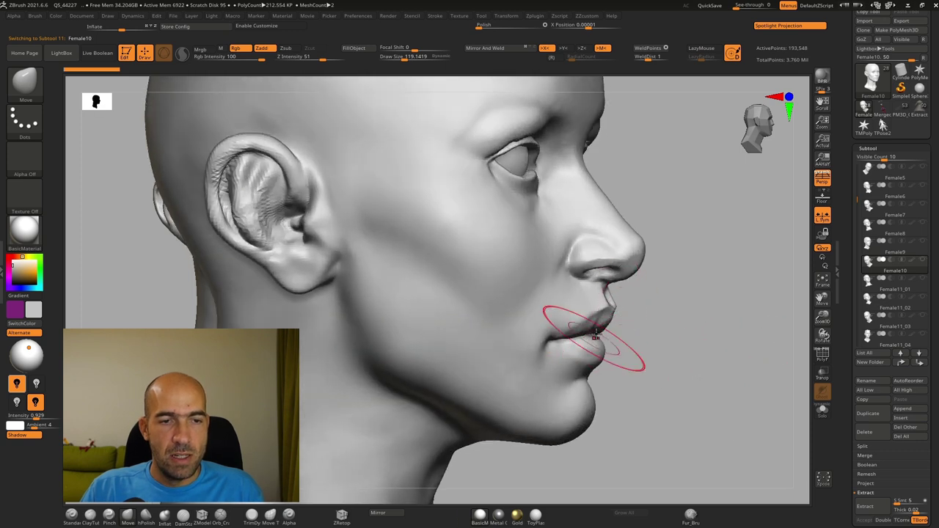
drag(640, 330, 653, 322)
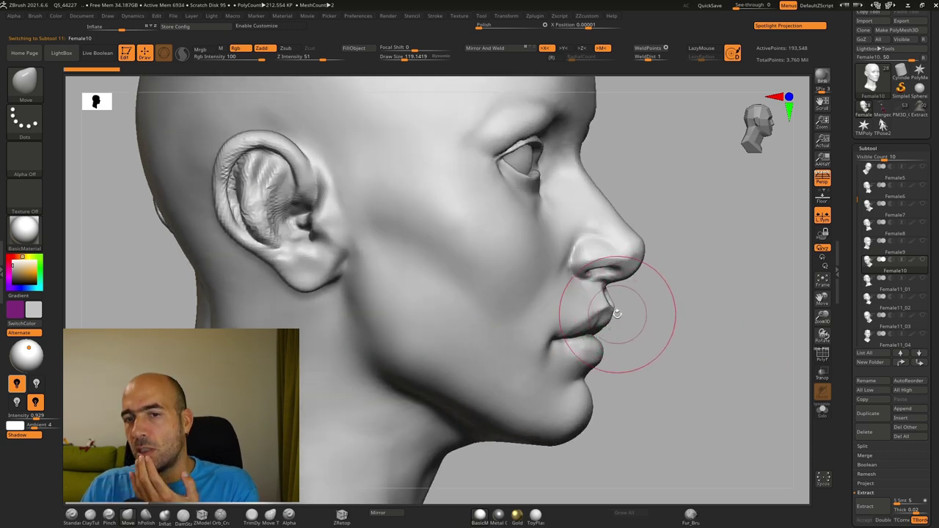
drag(622, 357, 580, 357)
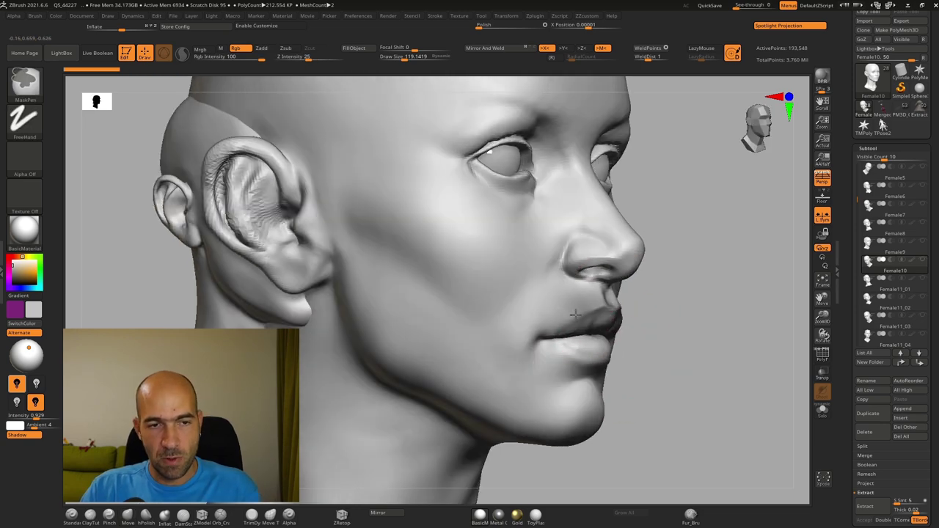
Try to reposition the upper lip area of the Female10 head with the Transpose gizmo, masking the rest of the head.
ctrl+click(596, 357)
alt+drag(637, 365, 664, 364)
key(w)
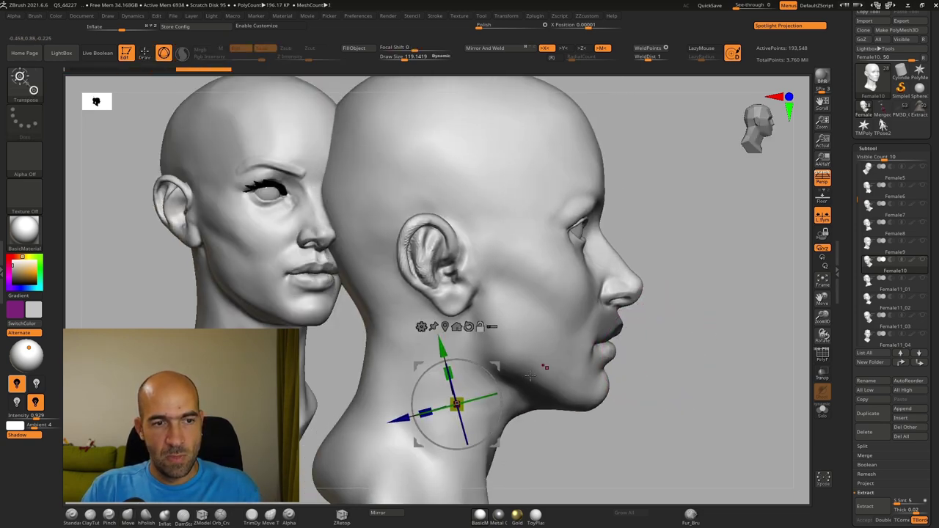
mouse_move(500, 366)
mouse_down()
mouse_move(514, 370)
mouse_move(489, 370)
mouse_up()
key(ctrl+z)
ctrl+click(709, 335)
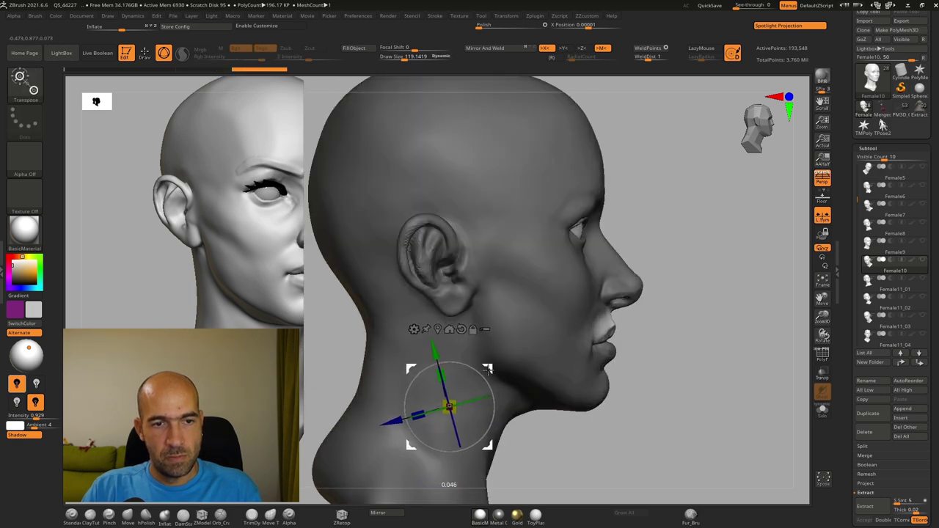
ctrl+drag(667, 359, 680, 370)
alt+drag(679, 370, 705, 342)
drag(705, 342, 716, 344)
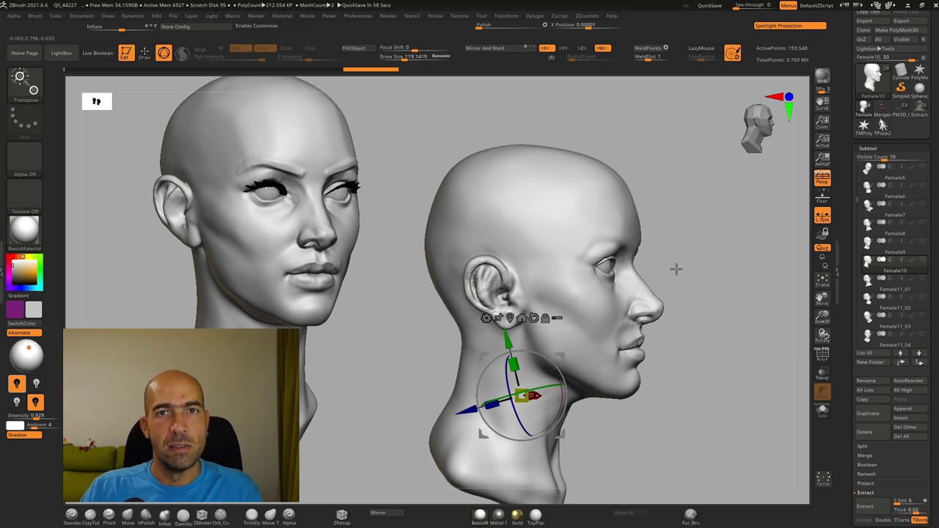
ctrl+click(702, 342)
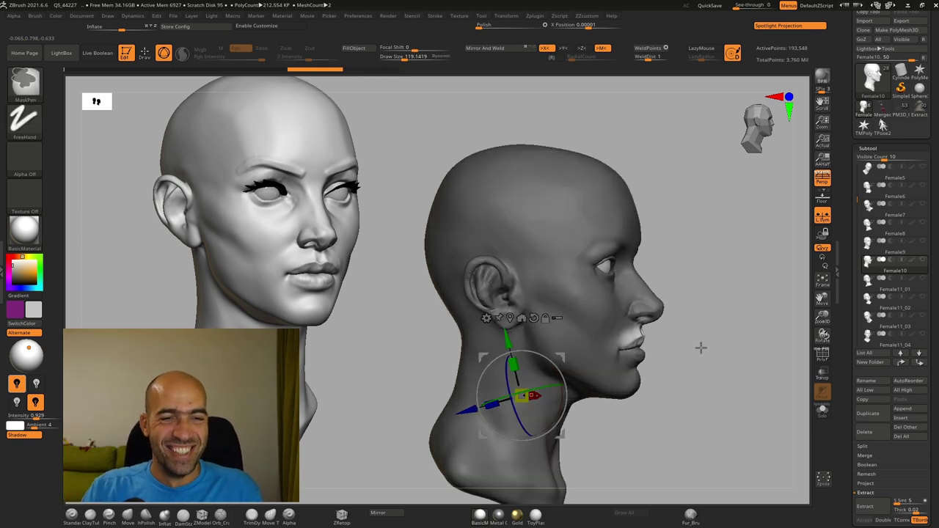
ctrl+click(731, 342)
Display the Female11_01 head in three-quarter view and return to draw mode.
mouse_move(743, 335)
mouse_down()
mouse_move(711, 328)
mouse_move(740, 341)
mouse_move(712, 342)
mouse_up()
click(872, 292)
key(q)
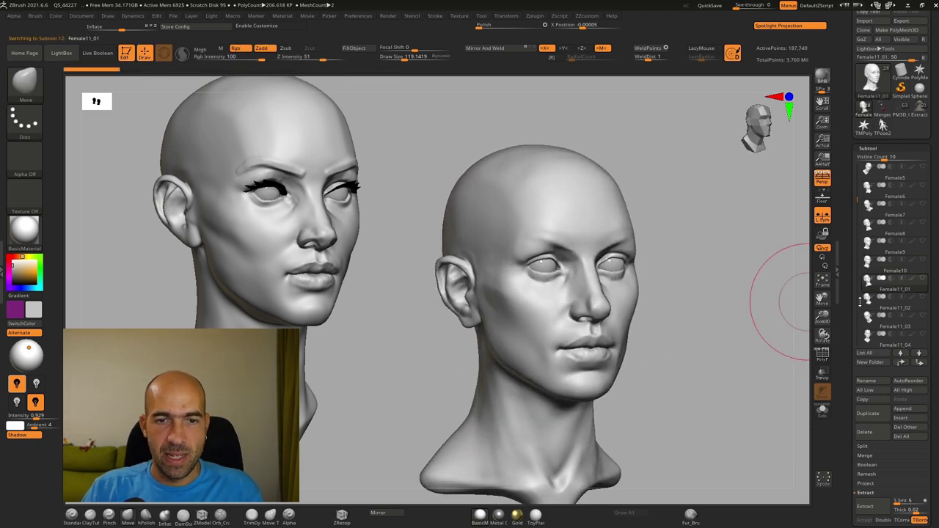
Display the Female11_02 head and the Female11_03 head in turn, ending with Female11_03 in profile.
click(871, 309)
mouse_move(744, 331)
right_down()
mouse_move(741, 342)
mouse_move(652, 348)
mouse_move(724, 348)
mouse_move(719, 321)
right_up()
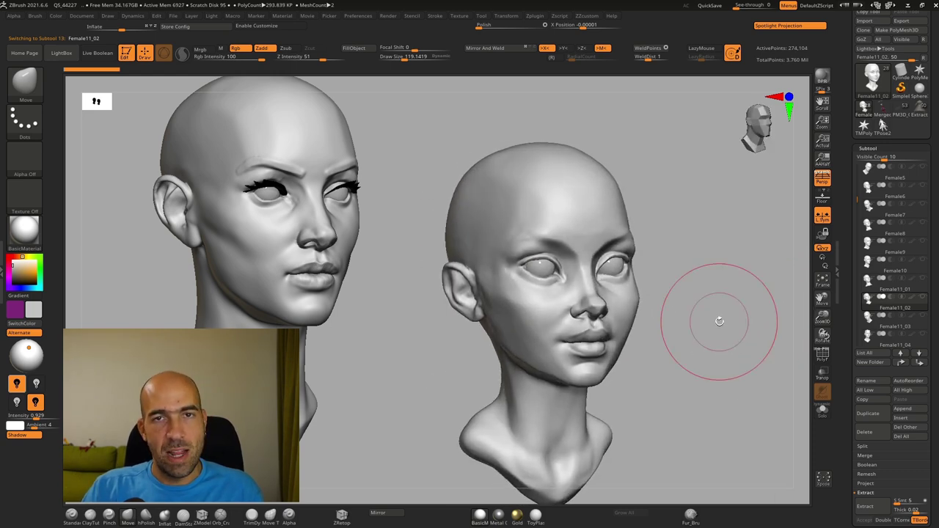
click(871, 328)
drag(731, 348, 705, 348)
right_drag(704, 348, 754, 354)
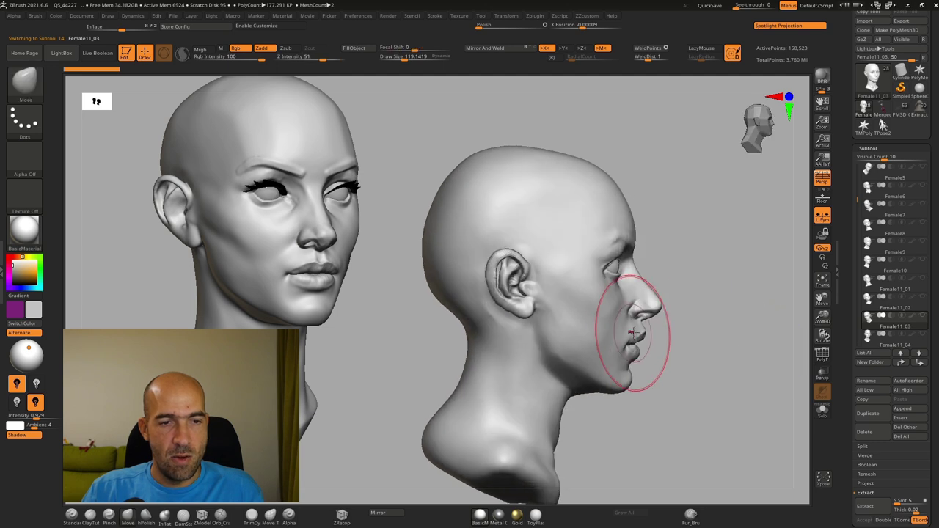
Examine the nose, lips and chin of the Female11_03 head up close in profile.
mouse_move(690, 318)
ctrl+right_down()
mouse_move(682, 311)
mouse_move(660, 347)
ctrl+right_up()
drag(613, 364, 606, 363)
mouse_move(685, 372)
right_down()
mouse_move(589, 355)
mouse_move(636, 357)
mouse_move(670, 322)
mouse_move(654, 282)
right_up()
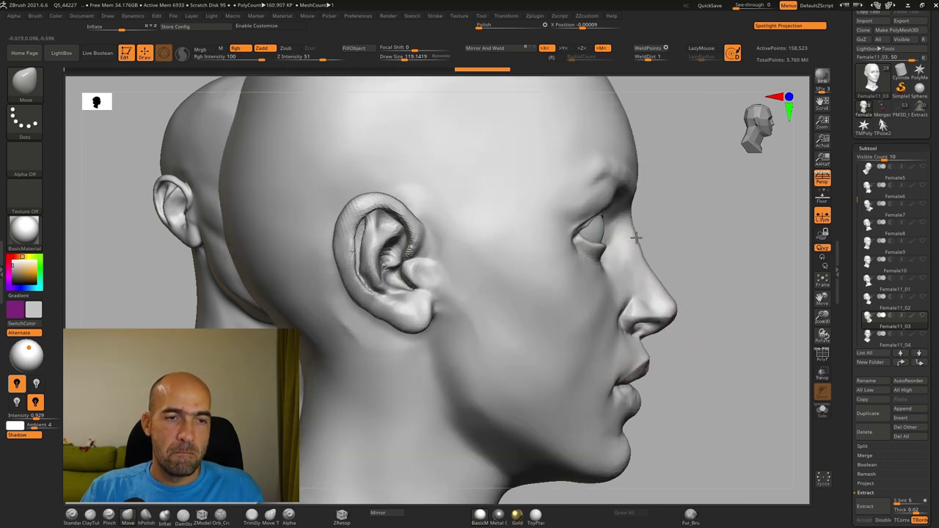
ctrl+right_drag(654, 235, 636, 236)
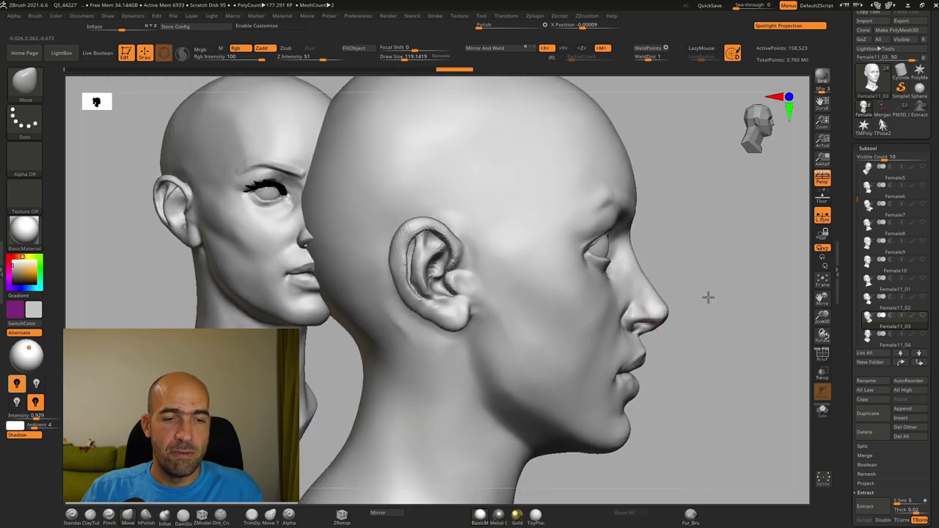
ctrl+right_drag(707, 296, 721, 313)
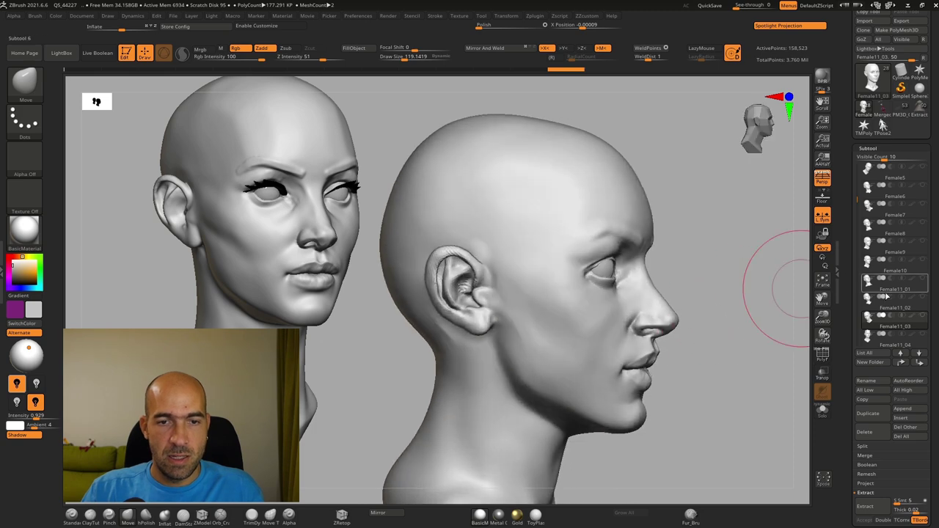
Display the horned Female11_04 head and frame it in three-quarter view beside the finished head.
drag(854, 199, 855, 226)
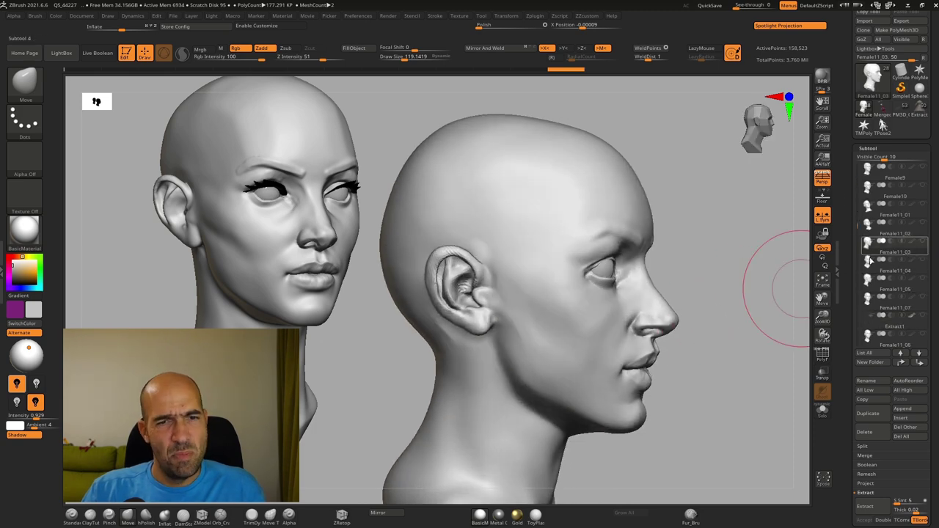
click(869, 270)
mouse_move(744, 326)
mouse_down()
mouse_move(703, 335)
mouse_move(756, 335)
mouse_up()
ctrl+right_drag(761, 335, 721, 325)
mouse_move(721, 325)
mouse_down()
mouse_move(687, 330)
mouse_move(736, 327)
mouse_move(738, 309)
mouse_move(722, 331)
mouse_move(693, 336)
mouse_move(719, 340)
mouse_up()
drag(750, 239, 773, 245)
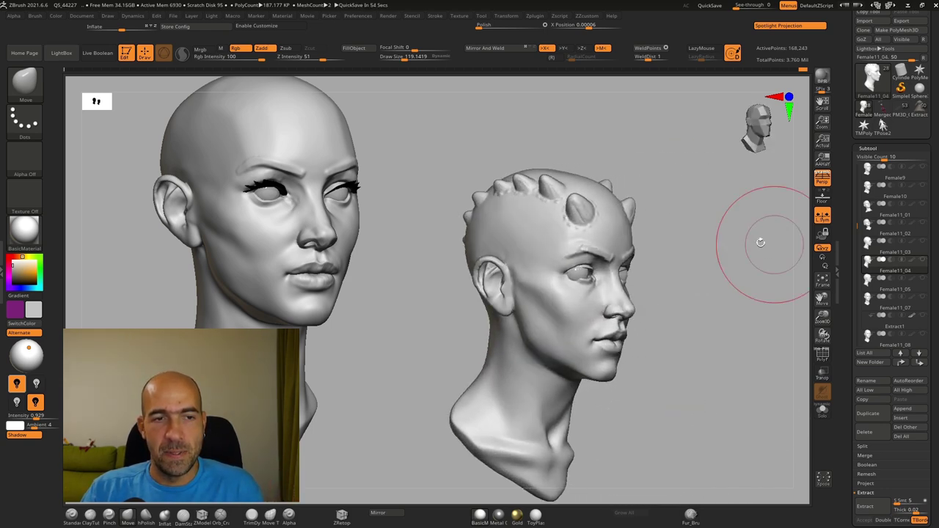
Examine the horns on the Female11_04 head from behind, from the side and from the front.
drag(697, 258, 720, 260)
right_drag(720, 261, 713, 262)
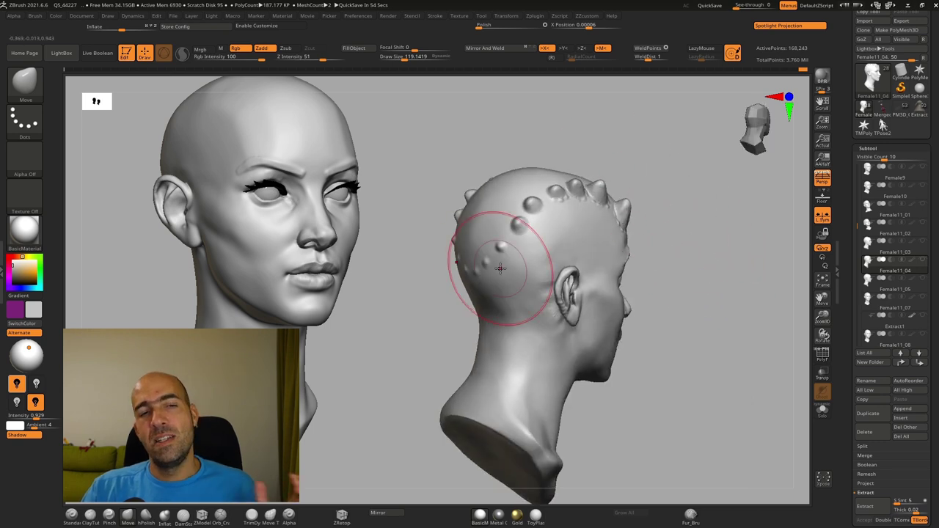
drag(728, 246, 701, 243)
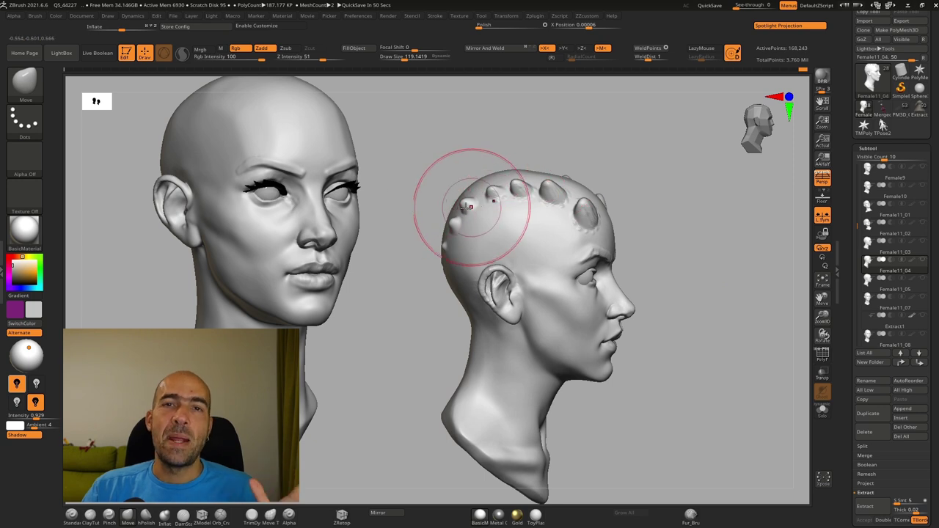
drag(664, 187, 675, 165)
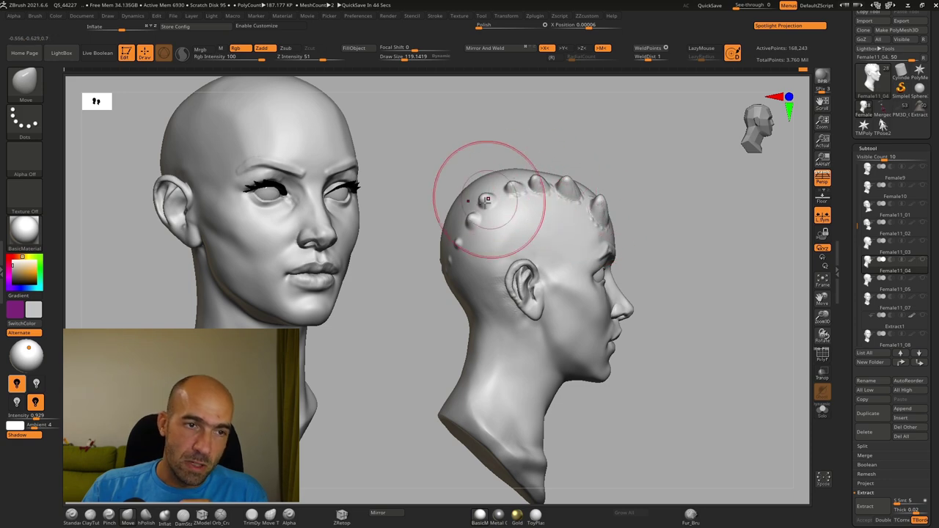
mouse_move(696, 247)
mouse_down()
mouse_move(644, 243)
mouse_move(657, 251)
mouse_up()
shift+drag(753, 280, 726, 291)
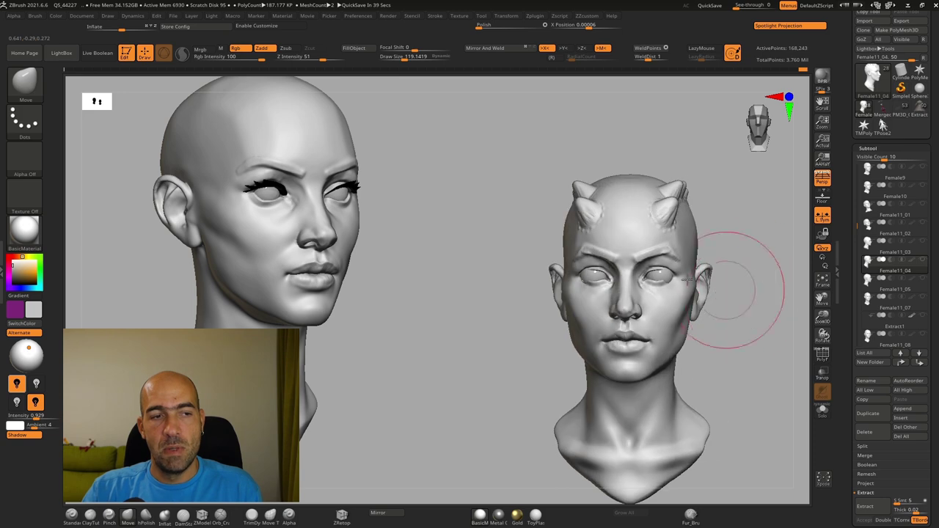
alt+drag(759, 326, 727, 336)
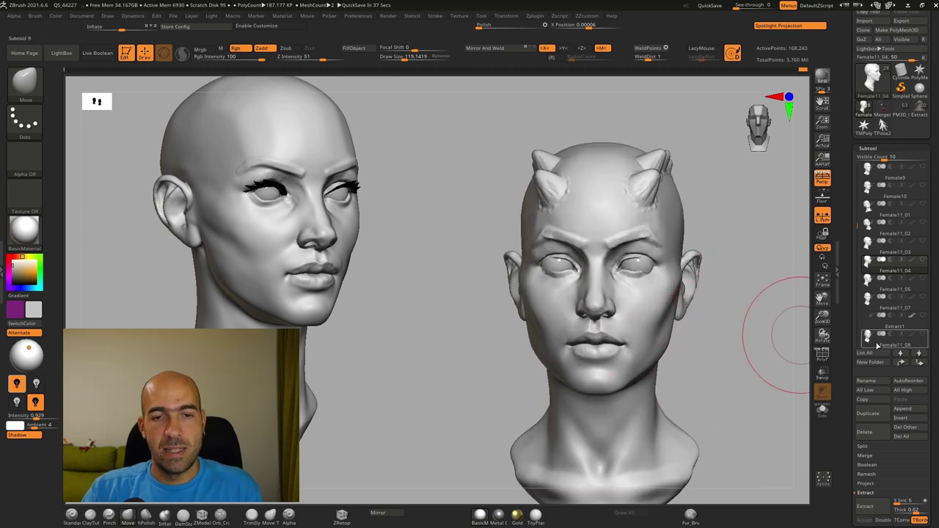
Display the Female11_05 head and inspect its face up close with and without the polygon wireframe.
click(868, 289)
mouse_move(759, 325)
right_down()
mouse_move(780, 325)
mouse_move(756, 325)
right_up()
drag(745, 281, 770, 337)
click(823, 355)
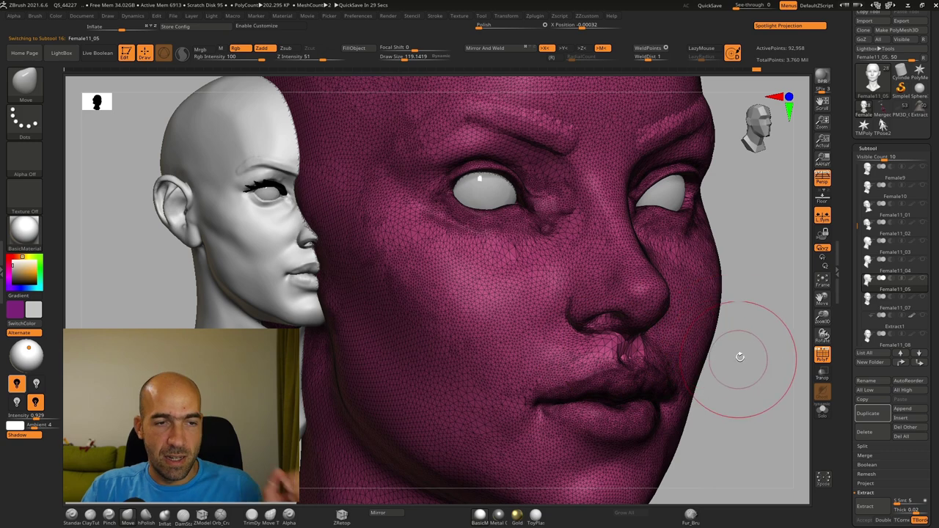
click(822, 356)
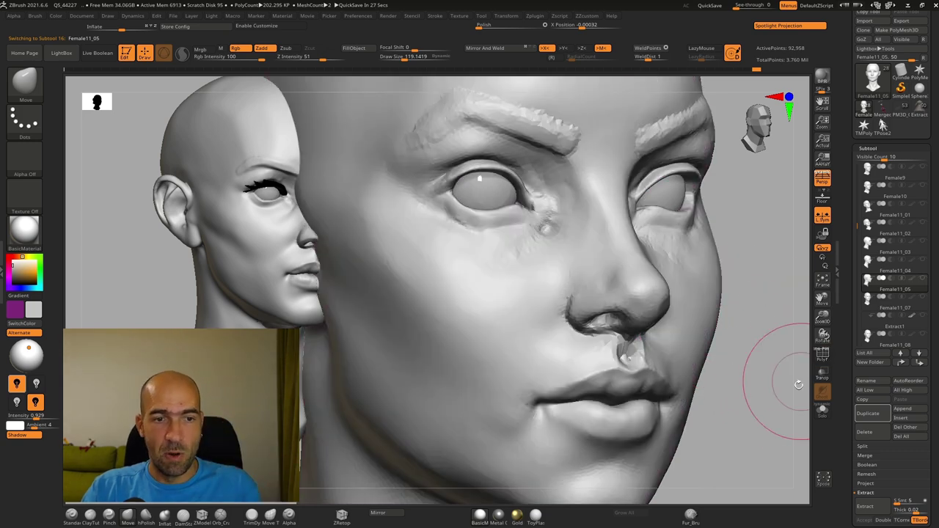
Display the Female11_07 head and clear the finished head's snapshot from the canvas.
key(f)
click(892, 303)
key(f)
mouse_move(736, 364)
mouse_down()
mouse_move(714, 370)
mouse_move(741, 366)
mouse_up()
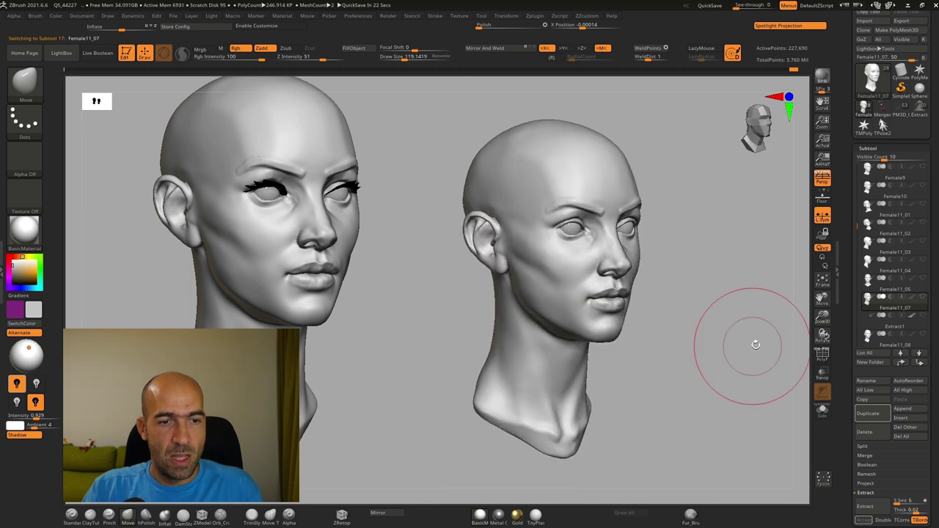
key(ctrl+n)
Carve the outer end of the eyebrow on the Female11_07 head with the DamStandard brush.
drag(726, 331, 707, 347)
alt+drag(745, 318, 731, 341)
mouse_move(752, 279)
mouse_down()
mouse_move(729, 291)
mouse_move(763, 334)
mouse_move(778, 331)
mouse_up()
key(b)
key(d)
key(s)
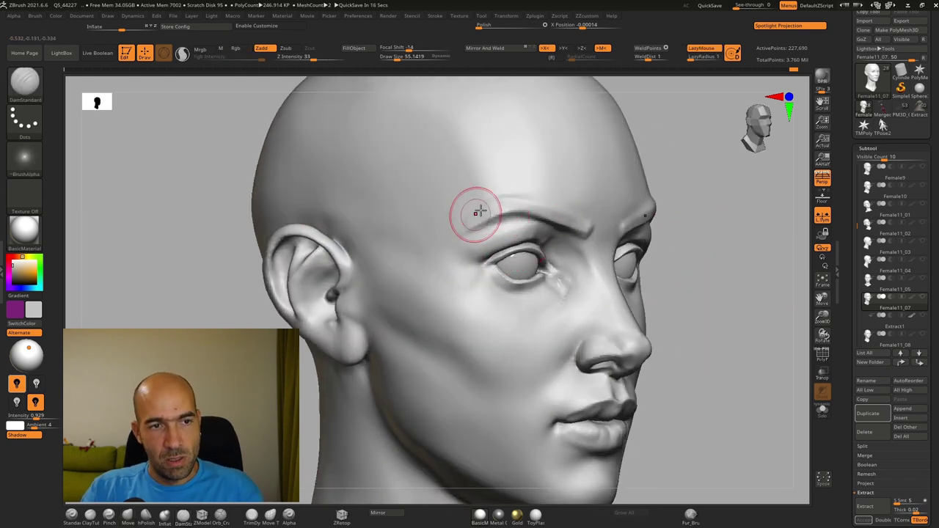
drag(466, 225, 460, 232)
Smooth the eyebrow ridge from its inner end out to the tail.
key(shift)
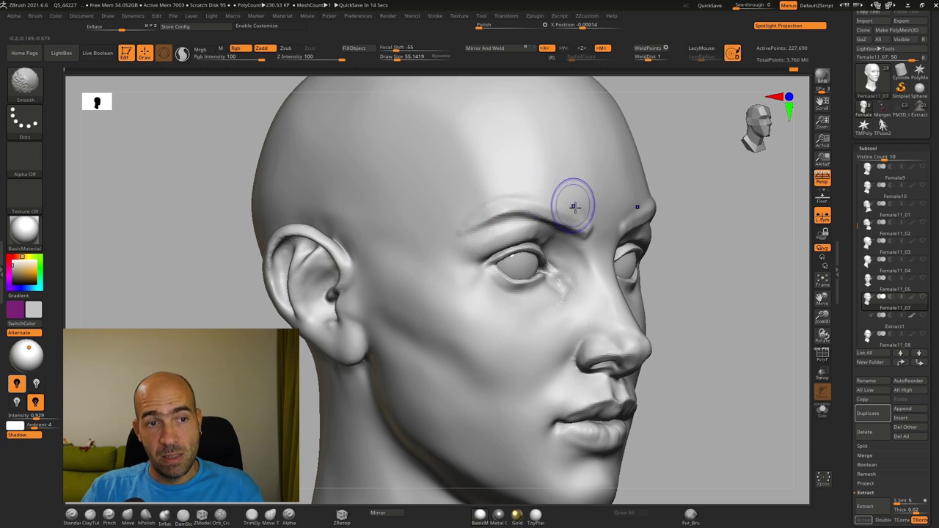
shift+drag(574, 206, 529, 202)
mouse_move(549, 216)
shift+mouse_down()
mouse_move(497, 206)
mouse_move(452, 240)
shift+mouse_up()
Carve short hair strokes into the inner ends of the eyebrows with a smaller DamStandard brush, draw size about 39.
mouse_move(765, 257)
mouse_down()
mouse_move(621, 260)
mouse_move(652, 226)
mouse_up()
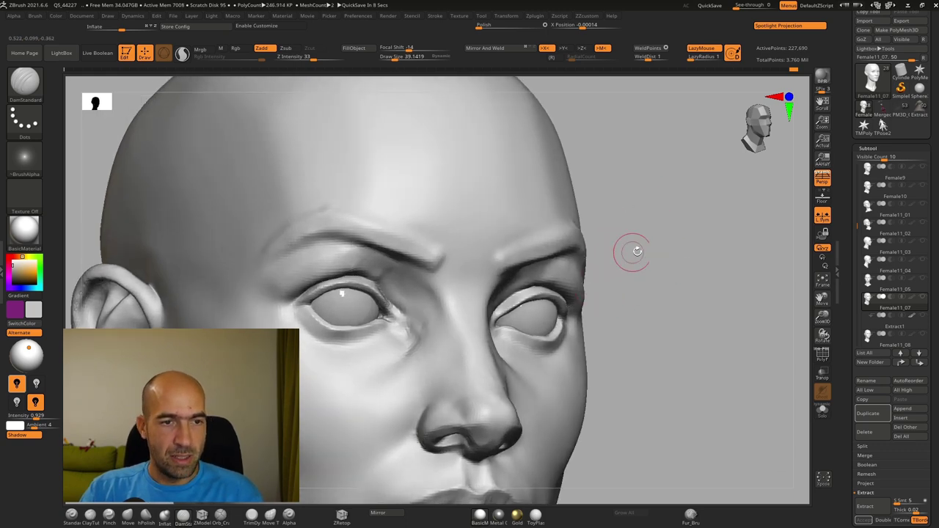
drag(615, 258, 539, 254)
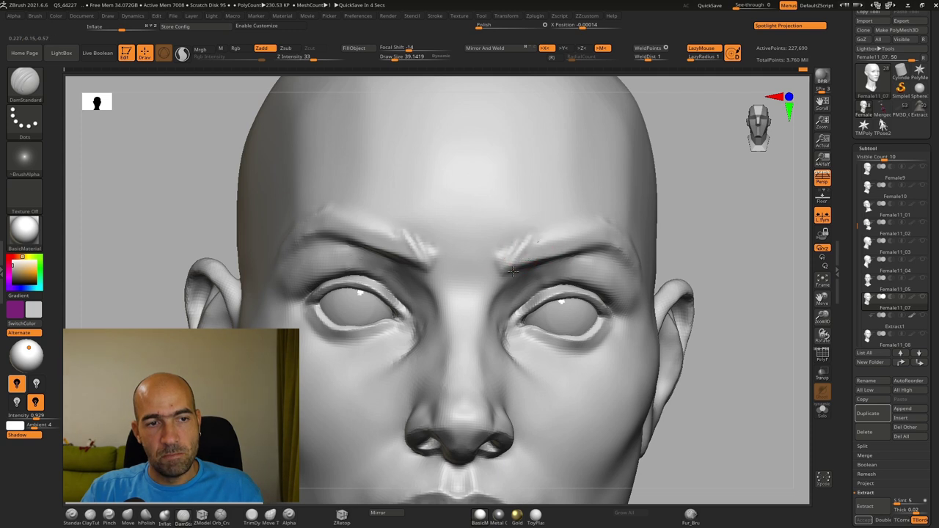
alt+drag(750, 242, 610, 235)
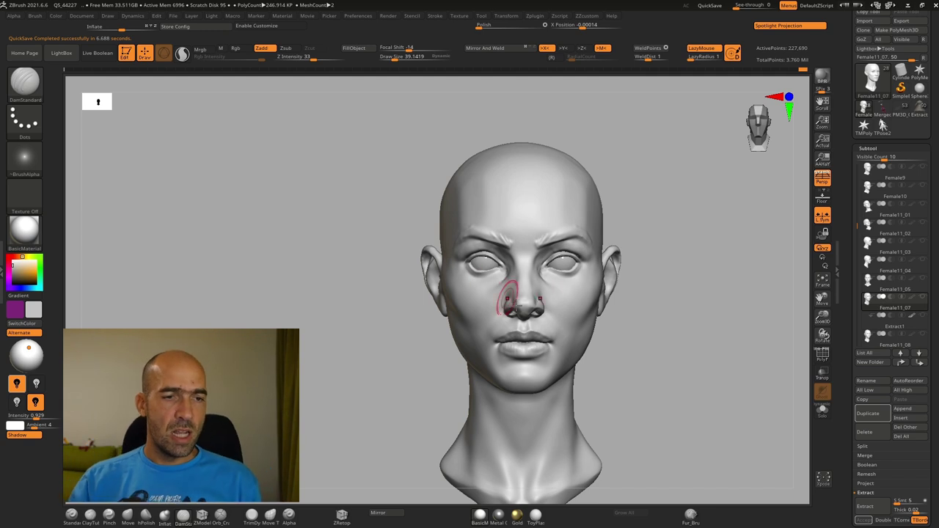
Adjust the jawline in front view with the Move brush at a draw size of about 87.
mouse_move(693, 285)
alt+mouse_down()
mouse_move(671, 279)
mouse_move(684, 284)
alt+mouse_up()
key(b)
key(m)
key(v)
key(])
key(])
key(])
key(])
key(])
key(])
key(])
key(])
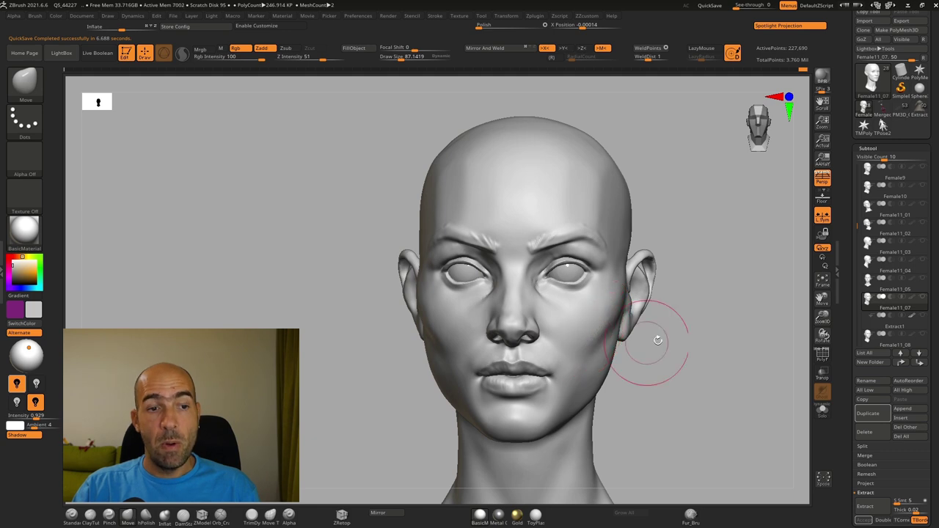
alt+drag(647, 342, 675, 329)
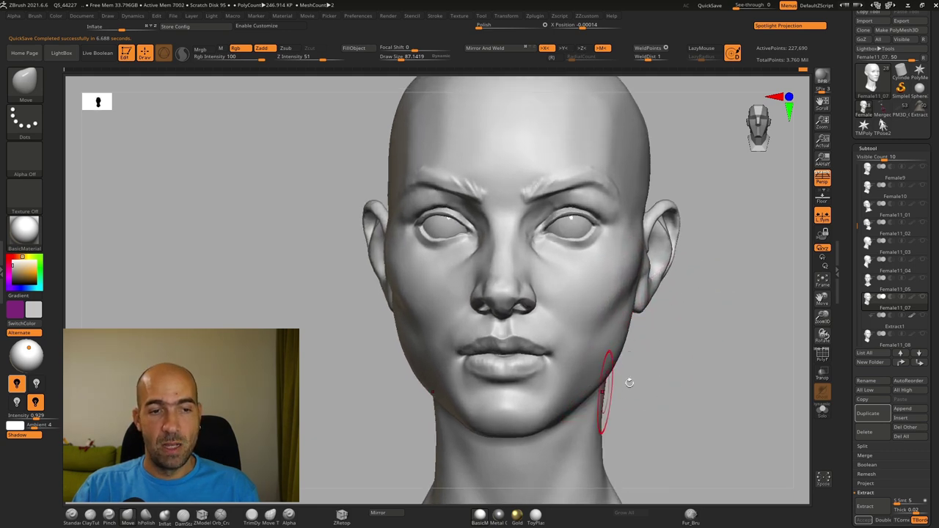
drag(615, 389, 637, 360)
Switch to the Pinch brush and show the Extract1 eyelashes together with the Female11_07 head.
mouse_move(664, 323)
mouse_down()
mouse_move(629, 314)
mouse_move(648, 325)
mouse_move(723, 318)
mouse_move(696, 325)
mouse_up()
key(b)
key(p)
key(i)
mouse_move(696, 325)
mouse_down()
mouse_move(673, 320)
mouse_move(685, 336)
mouse_move(697, 334)
mouse_up()
click(924, 316)
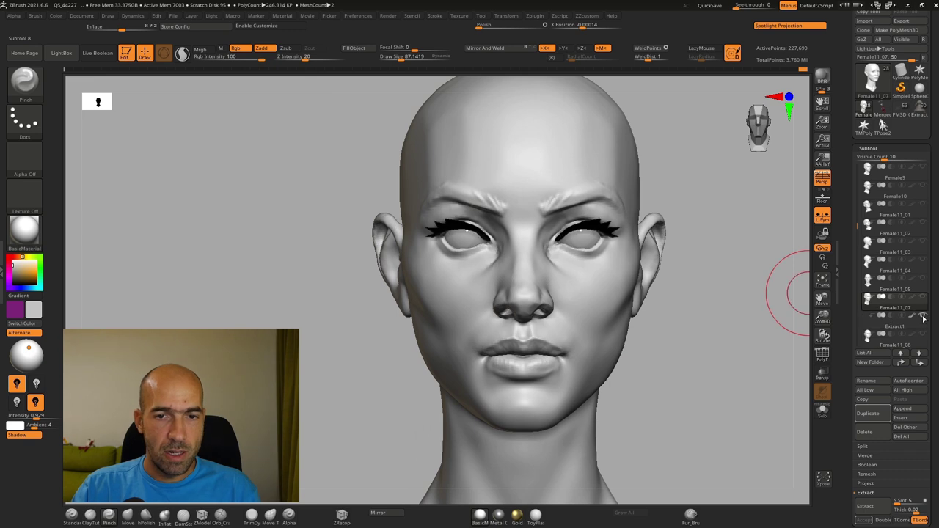
click(923, 298)
alt+drag(767, 313, 683, 321)
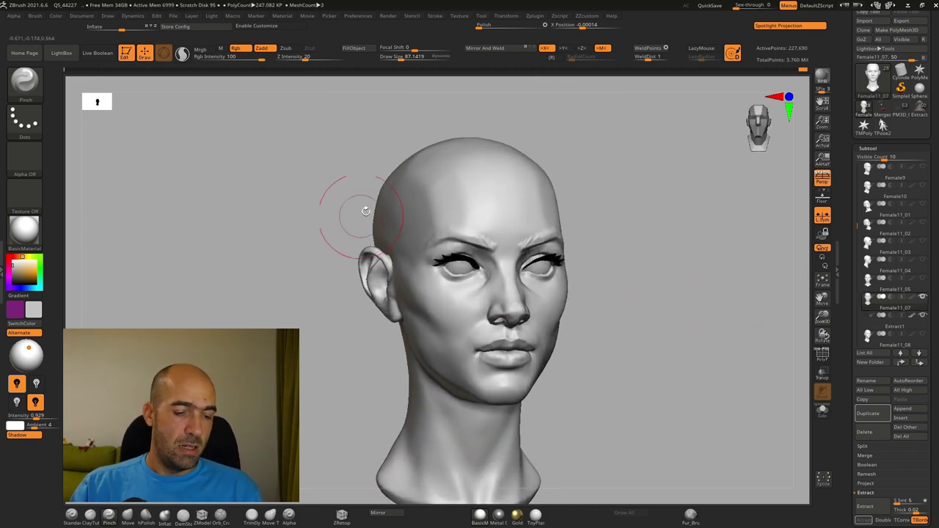
Refine the overall shape of the Female11_07 head with the Move brush in front and three-quarter views.
key(b)
key(m)
key(v)
mouse_move(621, 254)
shift+mouse_down()
mouse_move(629, 253)
mouse_move(573, 266)
mouse_move(626, 271)
mouse_move(571, 274)
mouse_move(556, 285)
mouse_move(556, 316)
shift+mouse_up()
shift+drag(608, 356, 613, 355)
mouse_move(551, 338)
mouse_down()
mouse_move(543, 348)
mouse_move(602, 306)
mouse_move(692, 281)
mouse_up()
drag(692, 281, 670, 308)
mouse_move(670, 308)
mouse_down()
mouse_move(674, 291)
mouse_move(678, 328)
mouse_move(667, 318)
mouse_up()
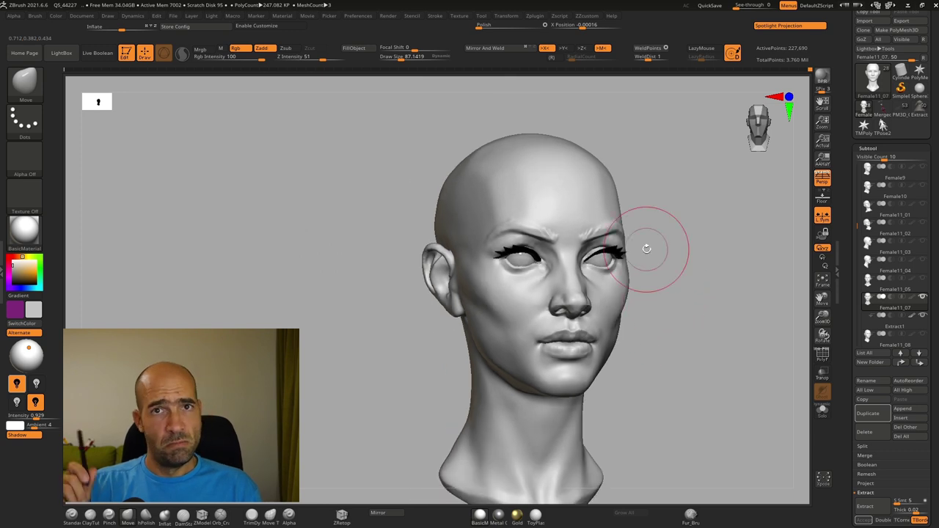
Adjust the lower eyelid with the Move brush from above and from the side.
mouse_move(740, 176)
mouse_down()
mouse_move(721, 307)
mouse_move(645, 358)
mouse_move(642, 373)
mouse_up()
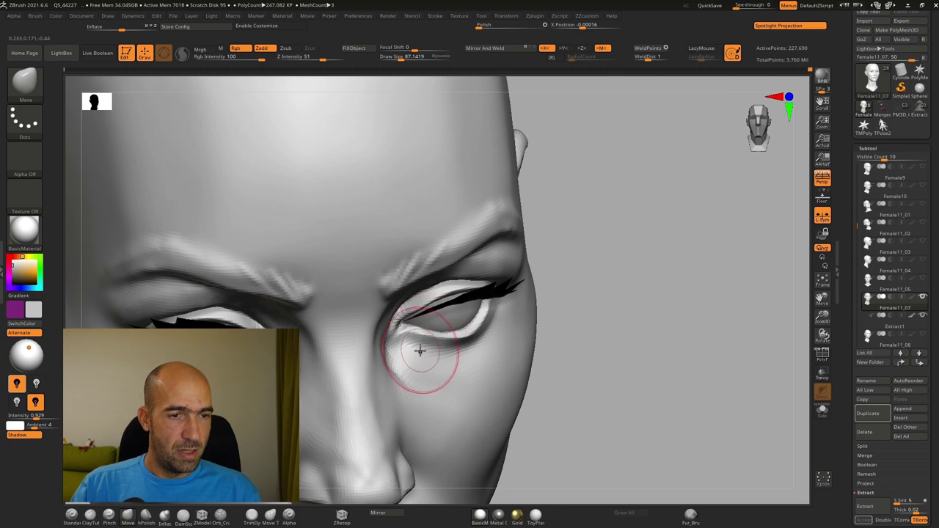
drag(428, 336, 429, 338)
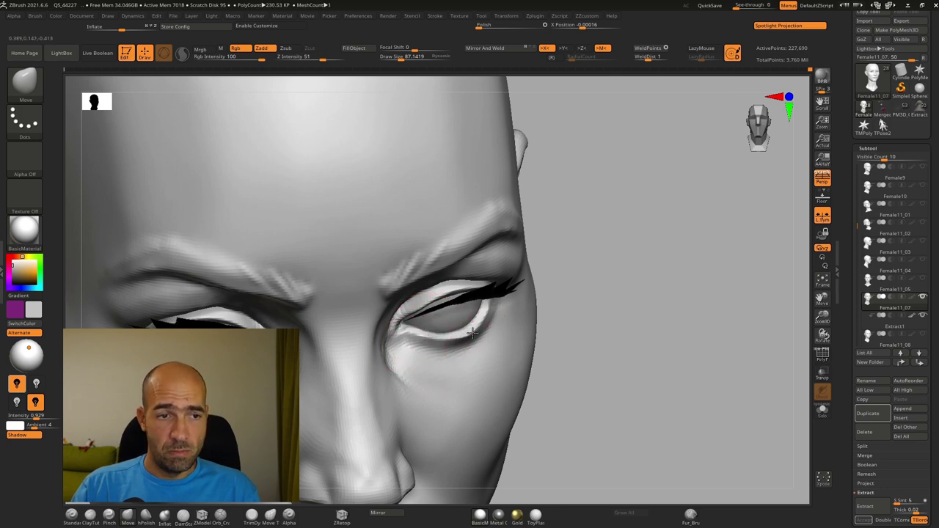
mouse_move(590, 310)
alt+mouse_down()
mouse_move(575, 289)
mouse_move(575, 261)
mouse_move(703, 291)
mouse_move(675, 293)
alt+mouse_up()
drag(719, 236, 604, 265)
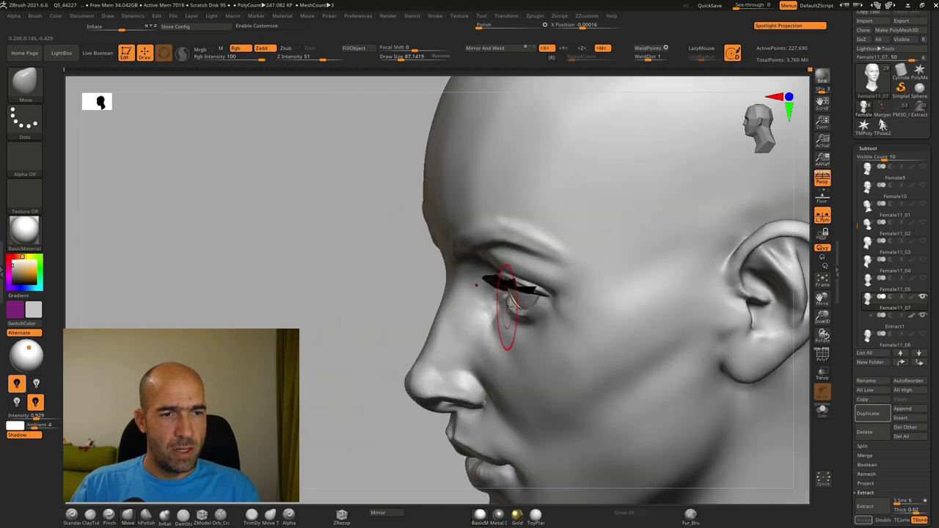
Reshape the back of the skull in profile with the Move brush and return to the front view.
alt+drag(345, 389, 323, 316)
mouse_move(337, 359)
alt+mouse_down()
mouse_move(359, 321)
mouse_move(380, 401)
mouse_move(334, 348)
alt+mouse_up()
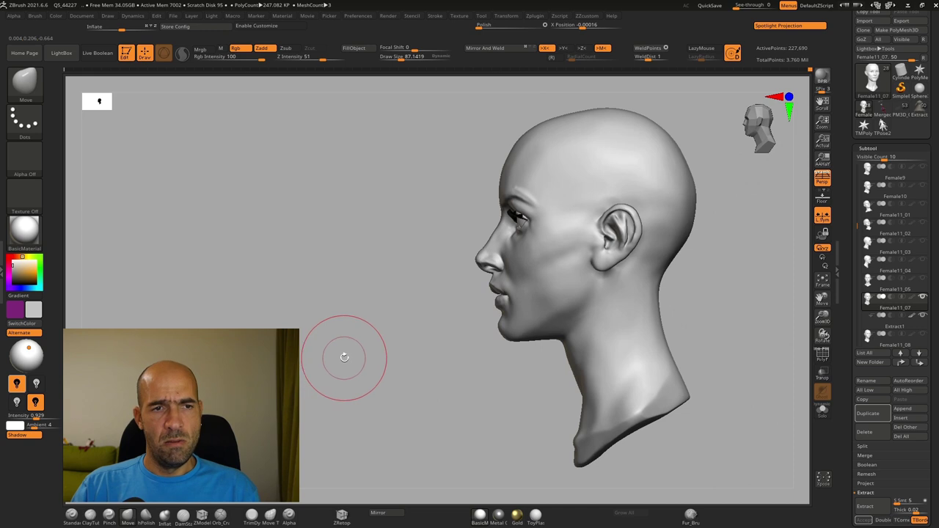
alt+drag(712, 281, 674, 256)
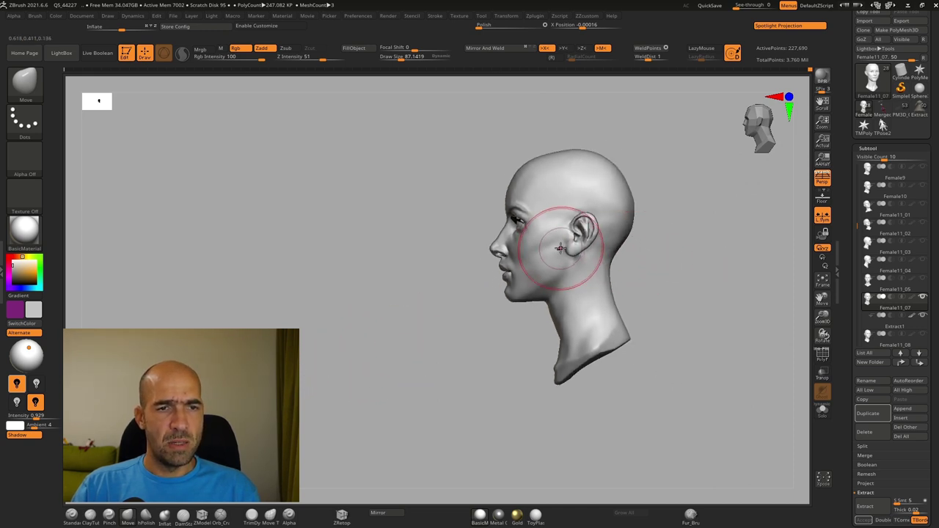
alt+drag(644, 226, 633, 207)
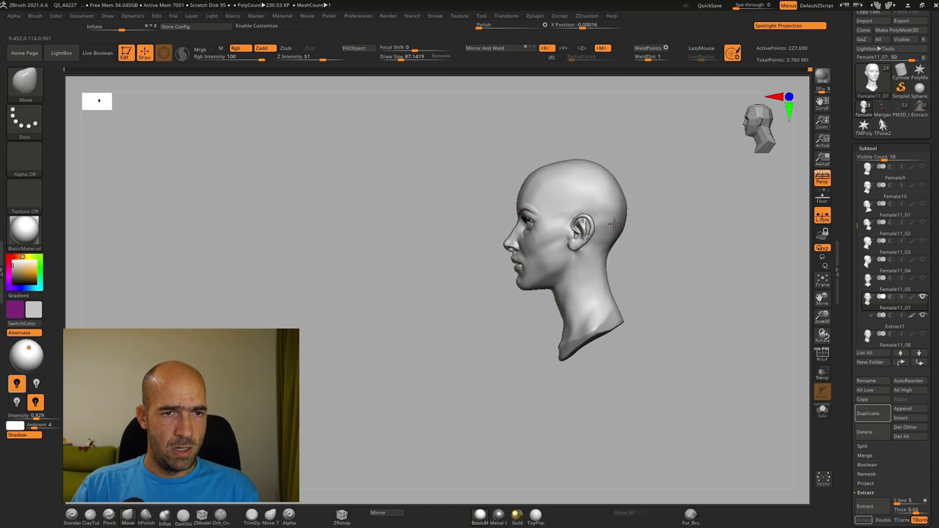
mouse_move(635, 213)
mouse_down()
mouse_move(648, 218)
mouse_move(618, 205)
mouse_move(667, 204)
mouse_move(617, 207)
mouse_move(666, 222)
mouse_up()
mouse_move(660, 267)
alt+mouse_down()
mouse_move(625, 265)
mouse_move(610, 313)
mouse_move(618, 331)
mouse_move(605, 306)
alt+mouse_up()
shift+drag(605, 306, 644, 308)
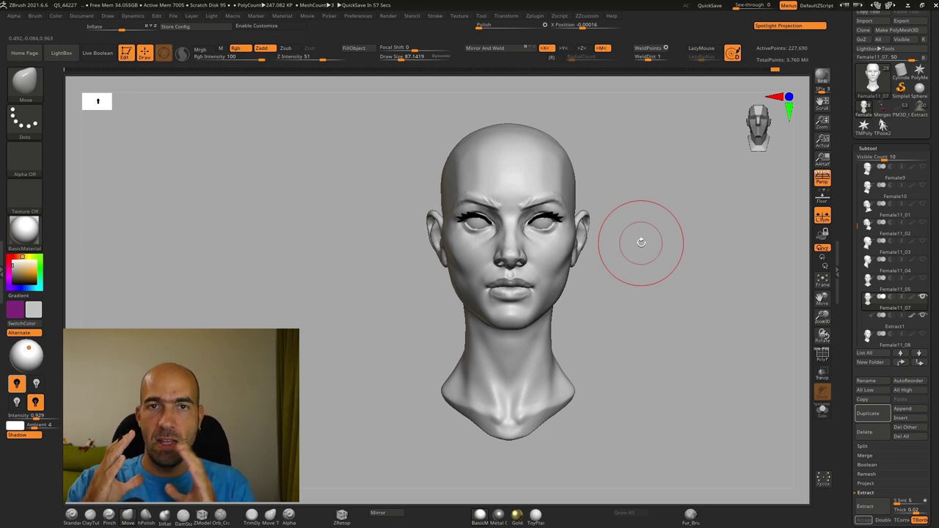
Zoom in on the ear and define its inner folds with the DamStandard brush.
alt+drag(642, 316, 698, 331)
mouse_move(374, 339)
alt+mouse_down()
mouse_move(480, 330)
mouse_move(342, 416)
mouse_move(389, 404)
alt+mouse_up()
key(b)
key(d)
key(s)
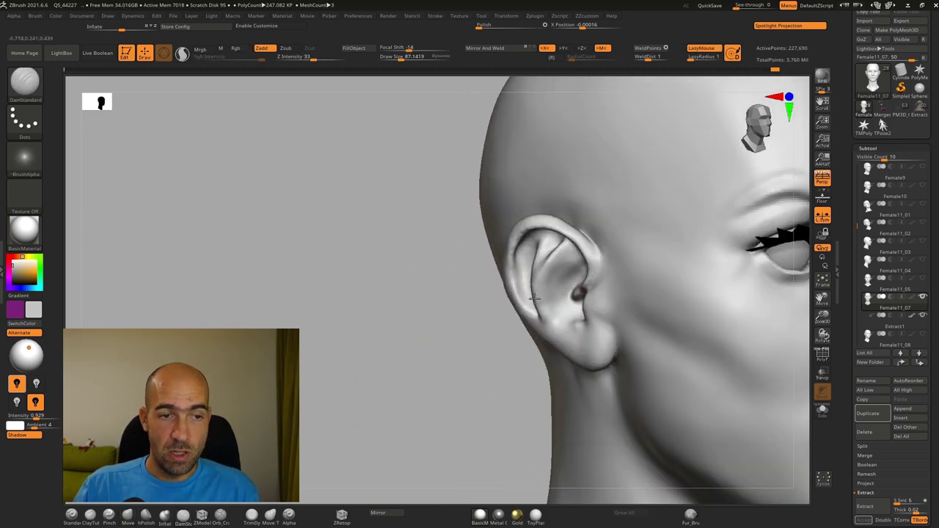
Adjust the ear and earlobe shape with the Move brush in front view.
mouse_move(471, 369)
alt+mouse_down()
mouse_move(424, 356)
mouse_move(515, 399)
mouse_move(374, 401)
alt+mouse_up()
key(b)
key(m)
key(v)
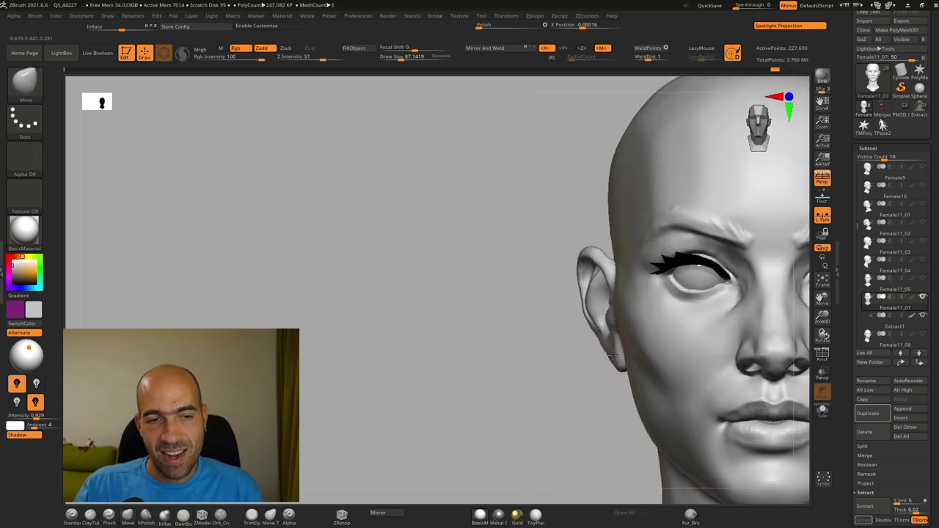
alt+drag(514, 370, 381, 353)
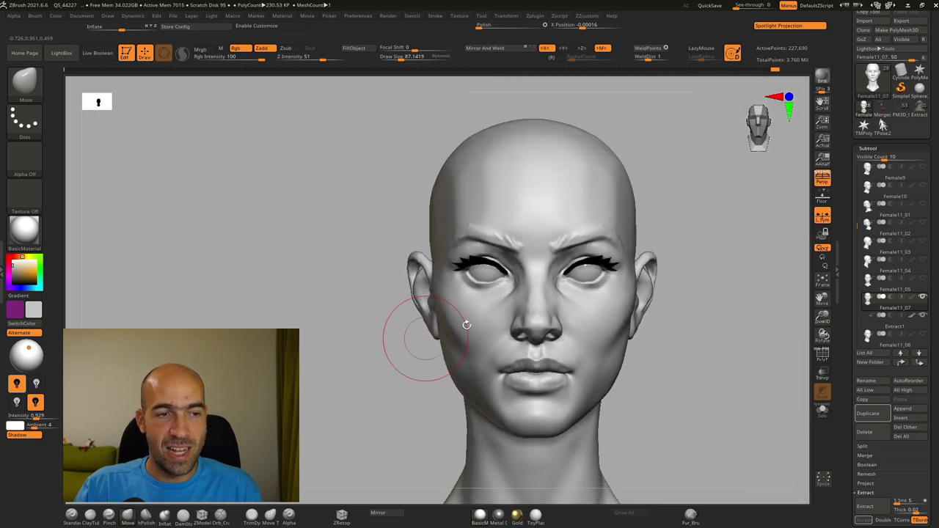
Examine the Female11_07 head and ears from the front and compare its proportions with the Female11_05 and Female11_08 versions.
alt+drag(722, 314, 676, 301)
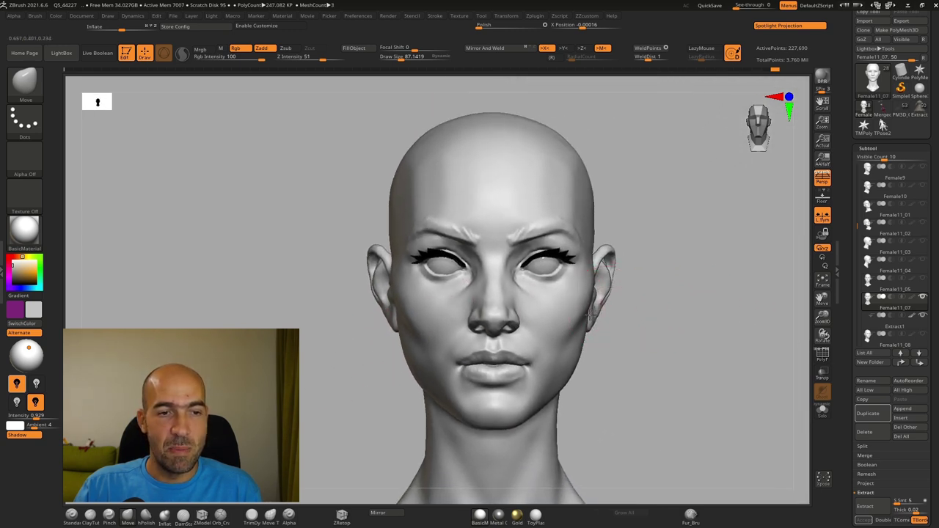
alt+drag(649, 320, 669, 302)
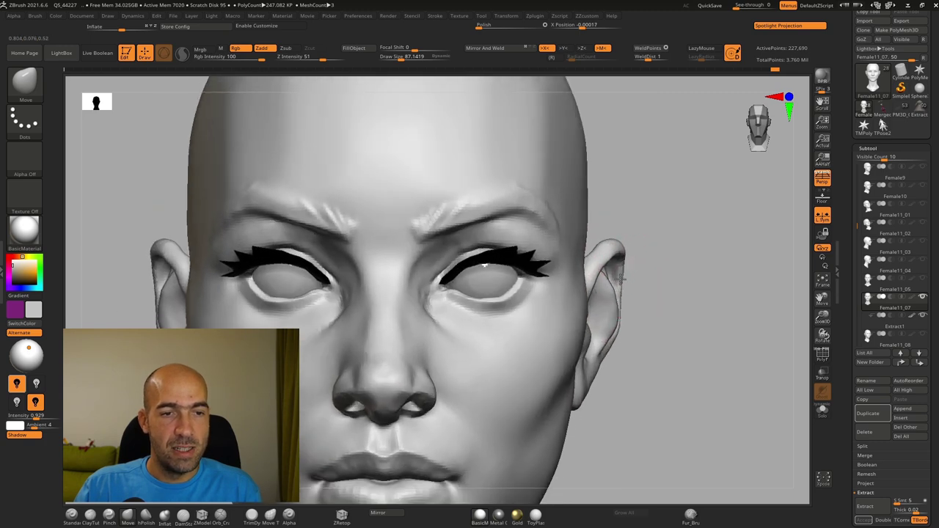
alt+drag(646, 259, 612, 163)
alt+drag(685, 223, 745, 226)
alt+drag(706, 339, 702, 308)
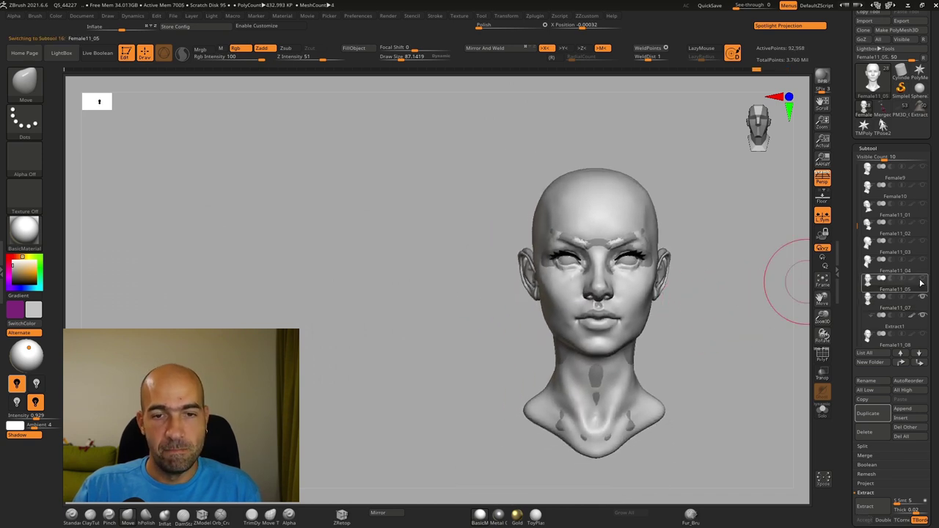
alt+drag(732, 341, 712, 335)
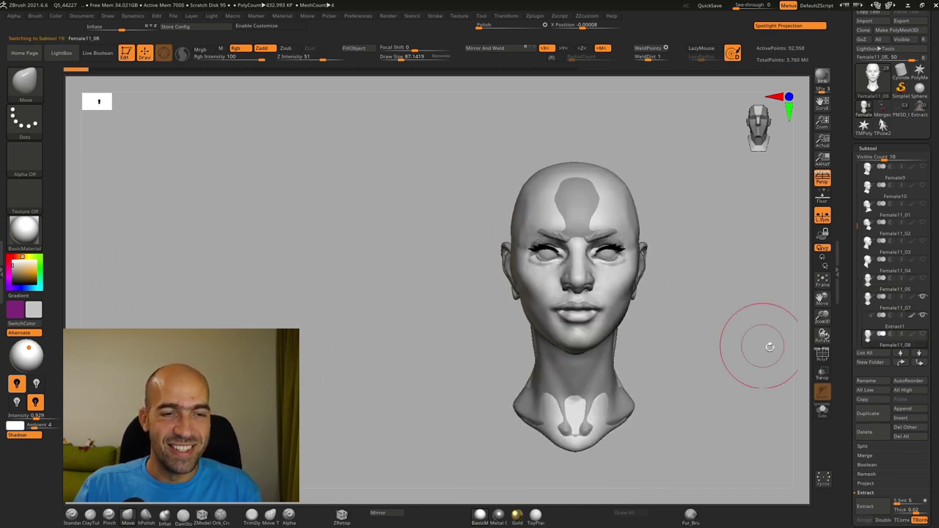
Turn the Female11_07 head with its eyelashes to a three-quarter view and leave a canvas snapshot of it for comparison.
click(926, 311)
mouse_move(686, 336)
mouse_down()
mouse_move(738, 338)
mouse_move(740, 354)
mouse_move(764, 352)
mouse_move(729, 364)
mouse_move(763, 340)
mouse_move(521, 337)
mouse_up()
key(shift+s)
Display the Female11_08 head beside the snapshot with Female11_07 hidden and the Extract1 eyelashes shown.
click(916, 343)
click(923, 316)
click(924, 297)
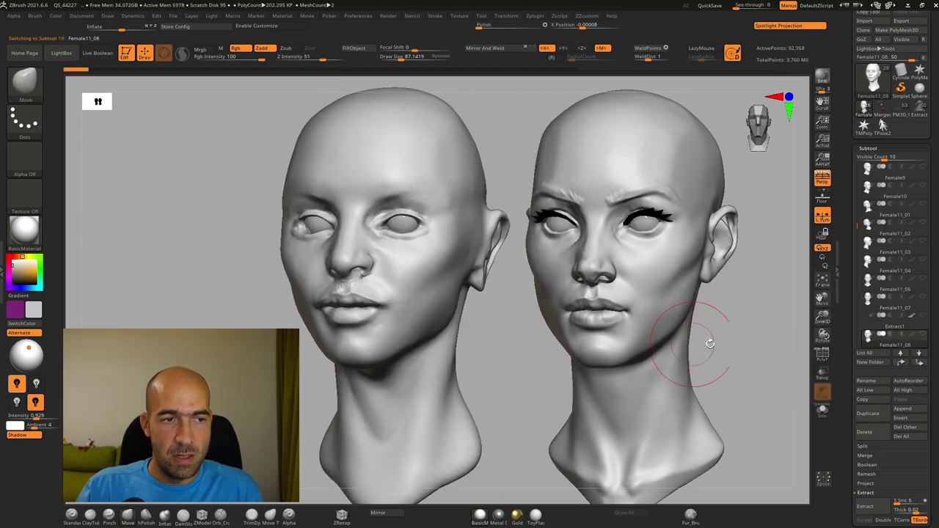
click(923, 316)
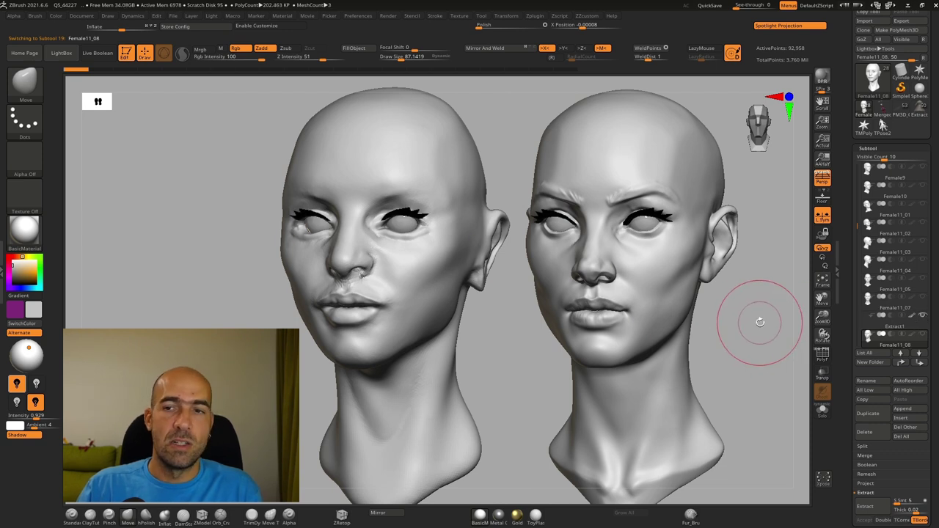